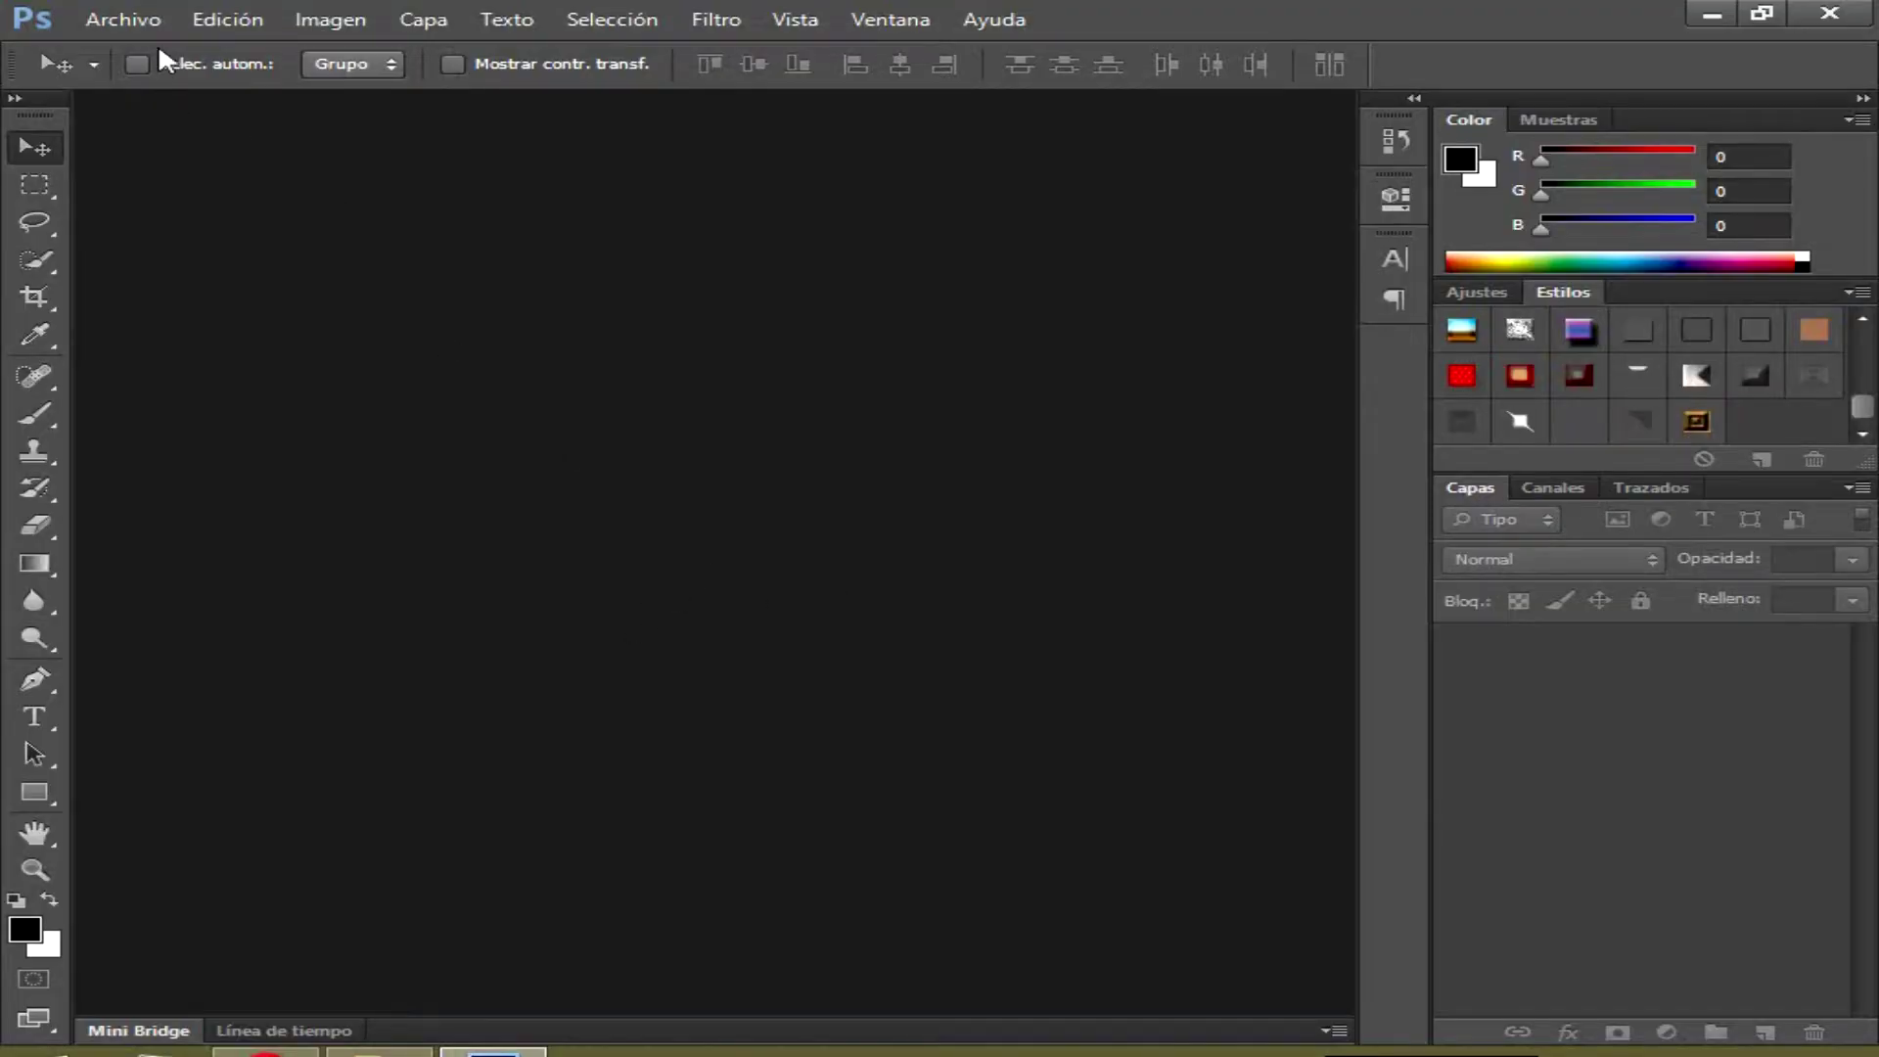
Create a new RGB document, 2000 × 1500 pixels at 300 ppi, with a white background
click(122, 20)
click(107, 46)
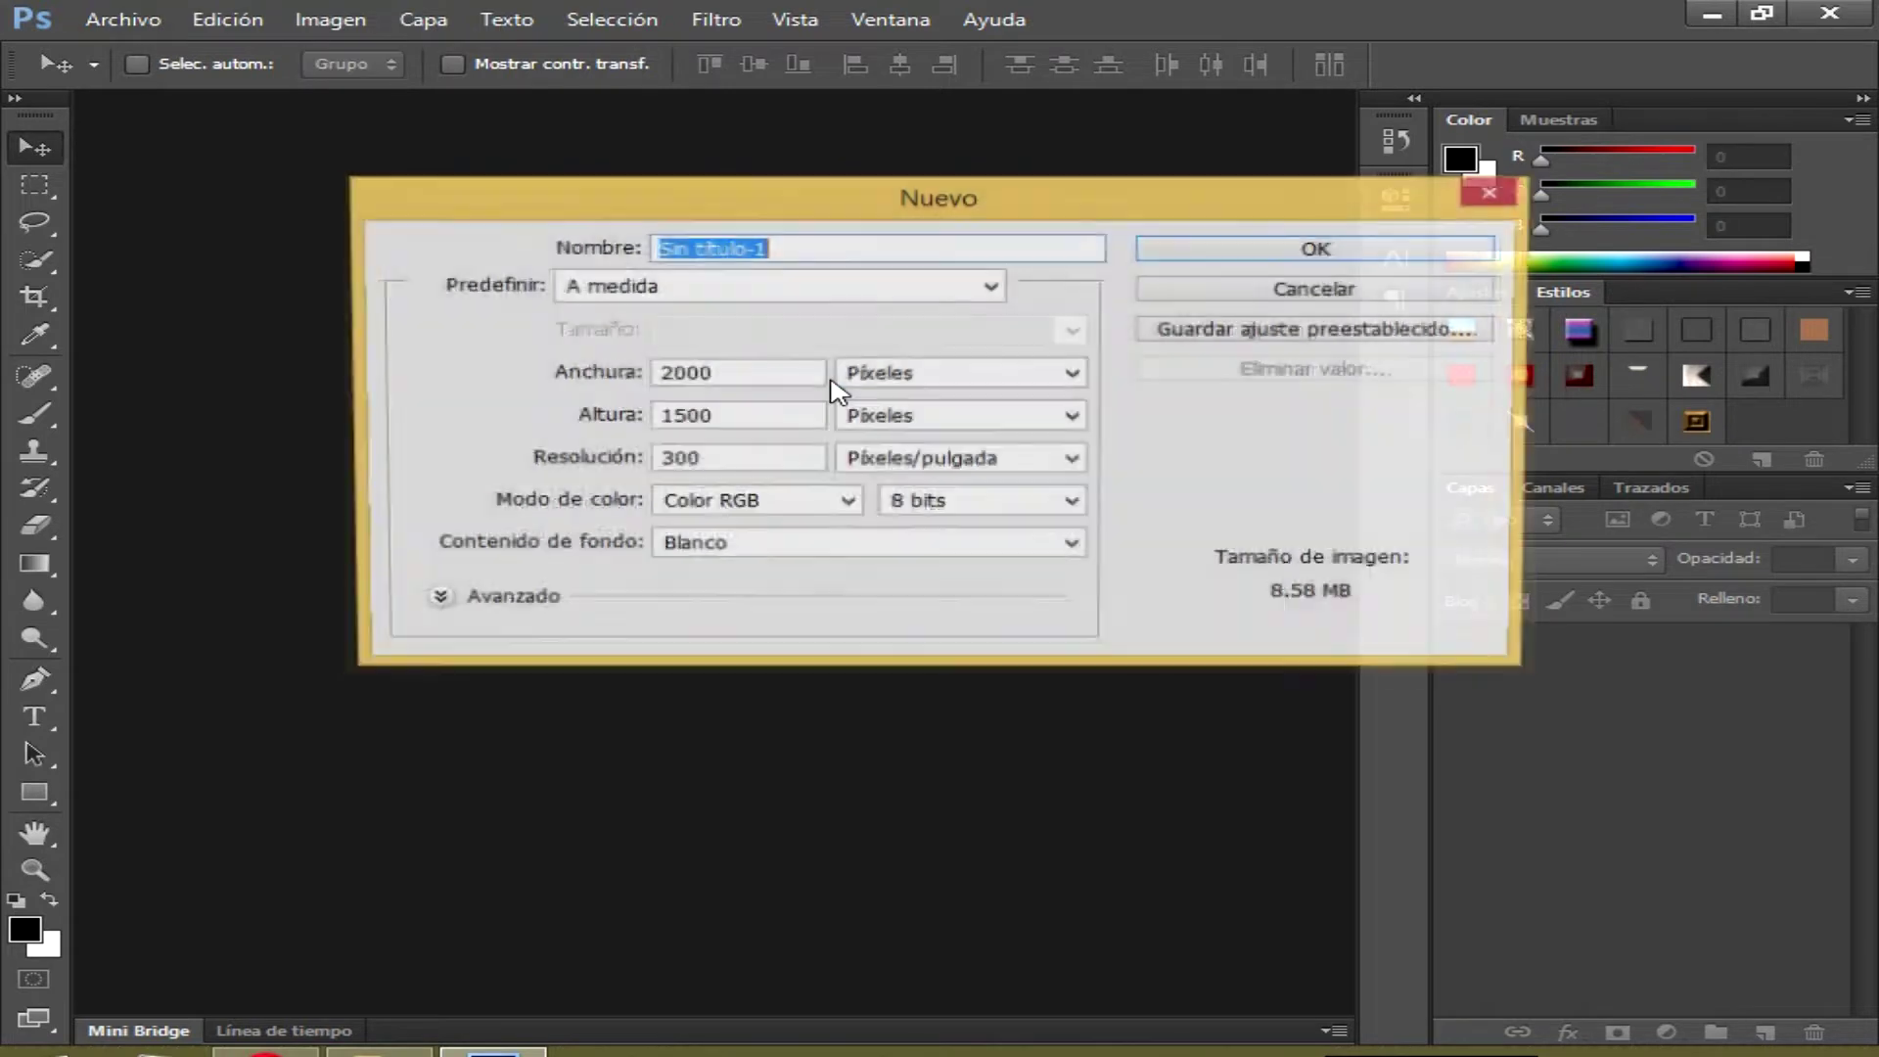
click(796, 379)
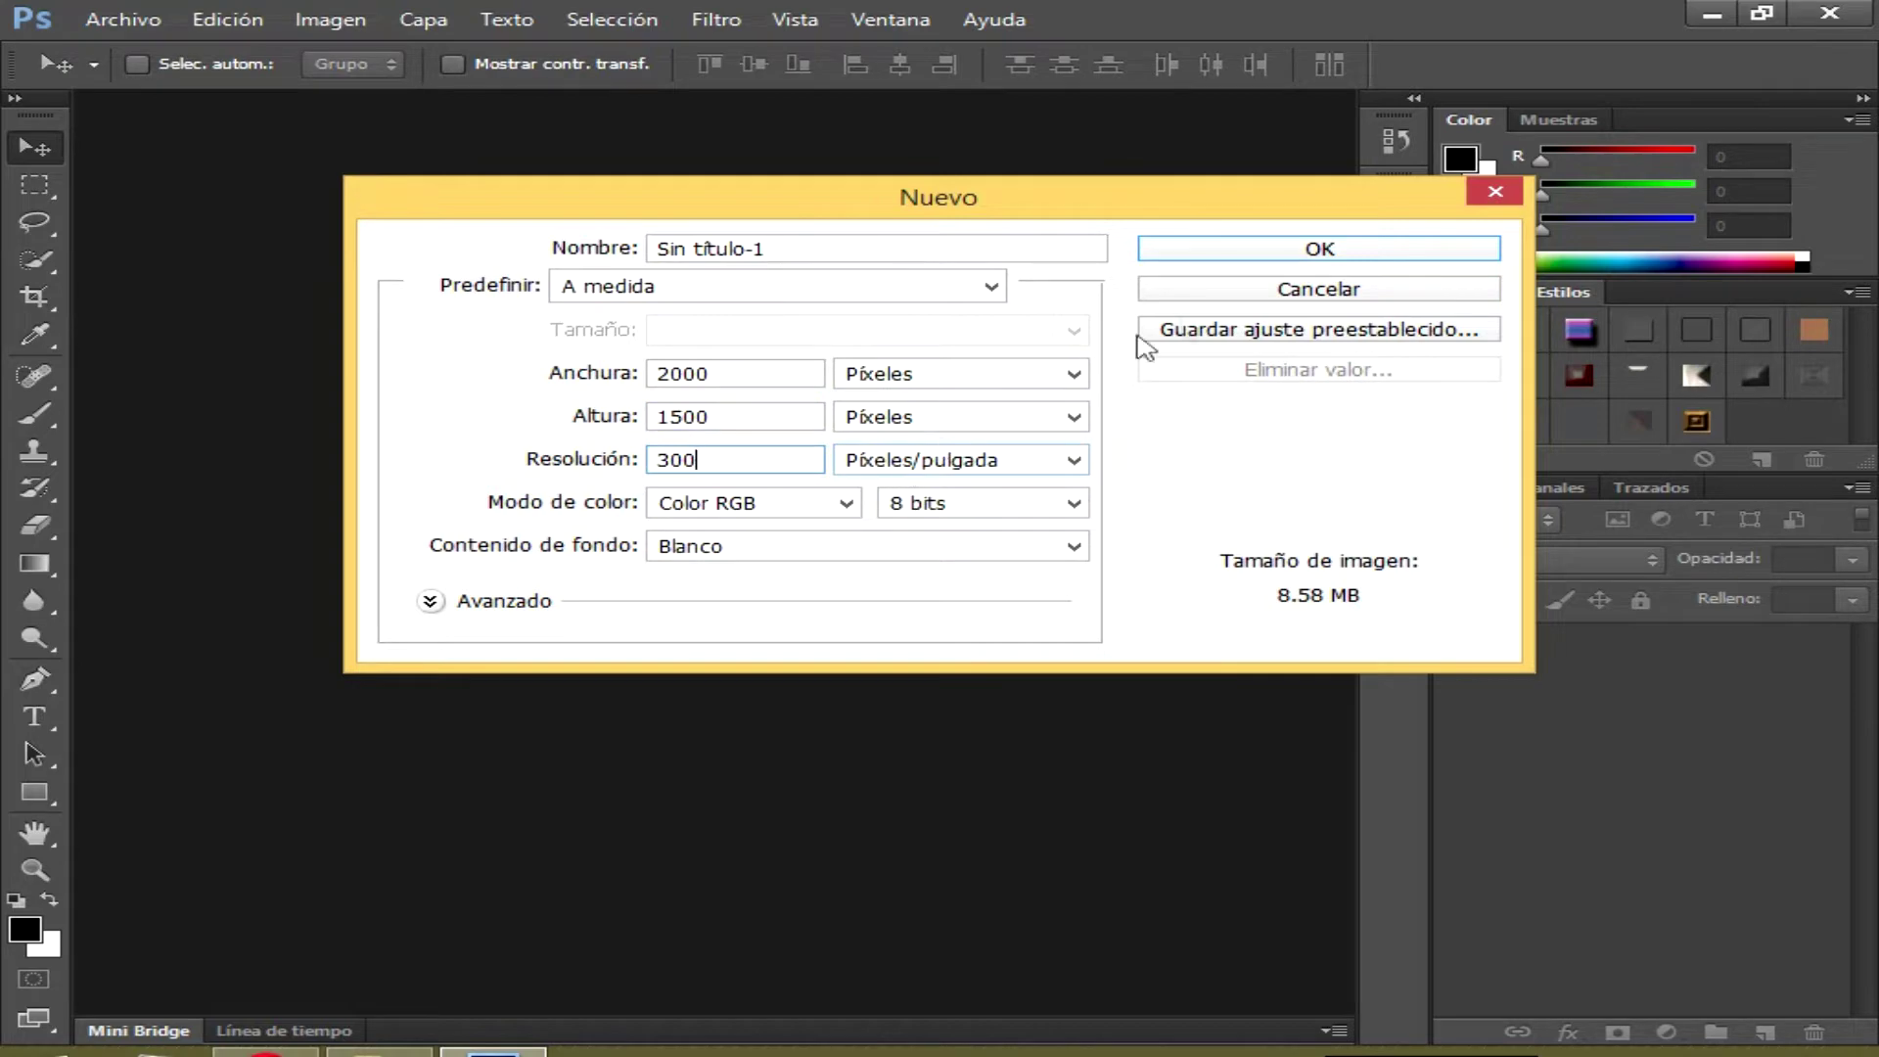
click(1310, 252)
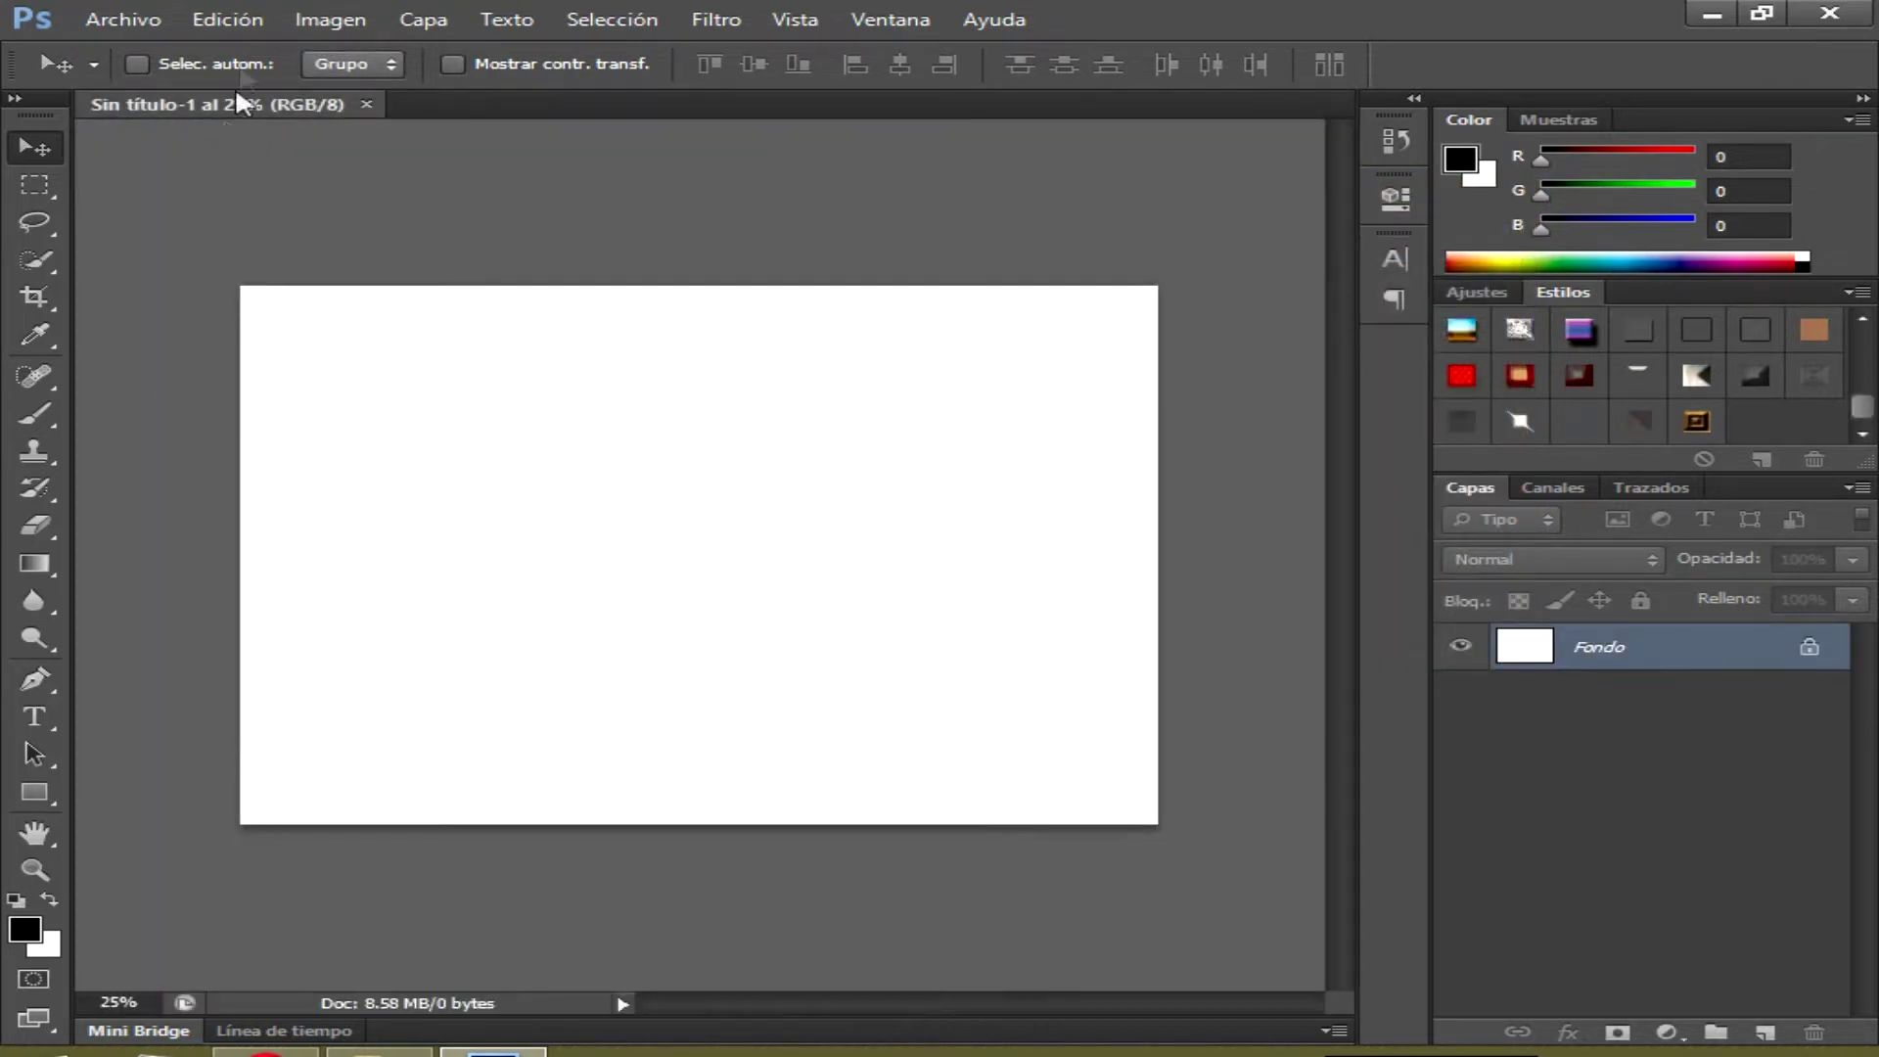
click(235, 21)
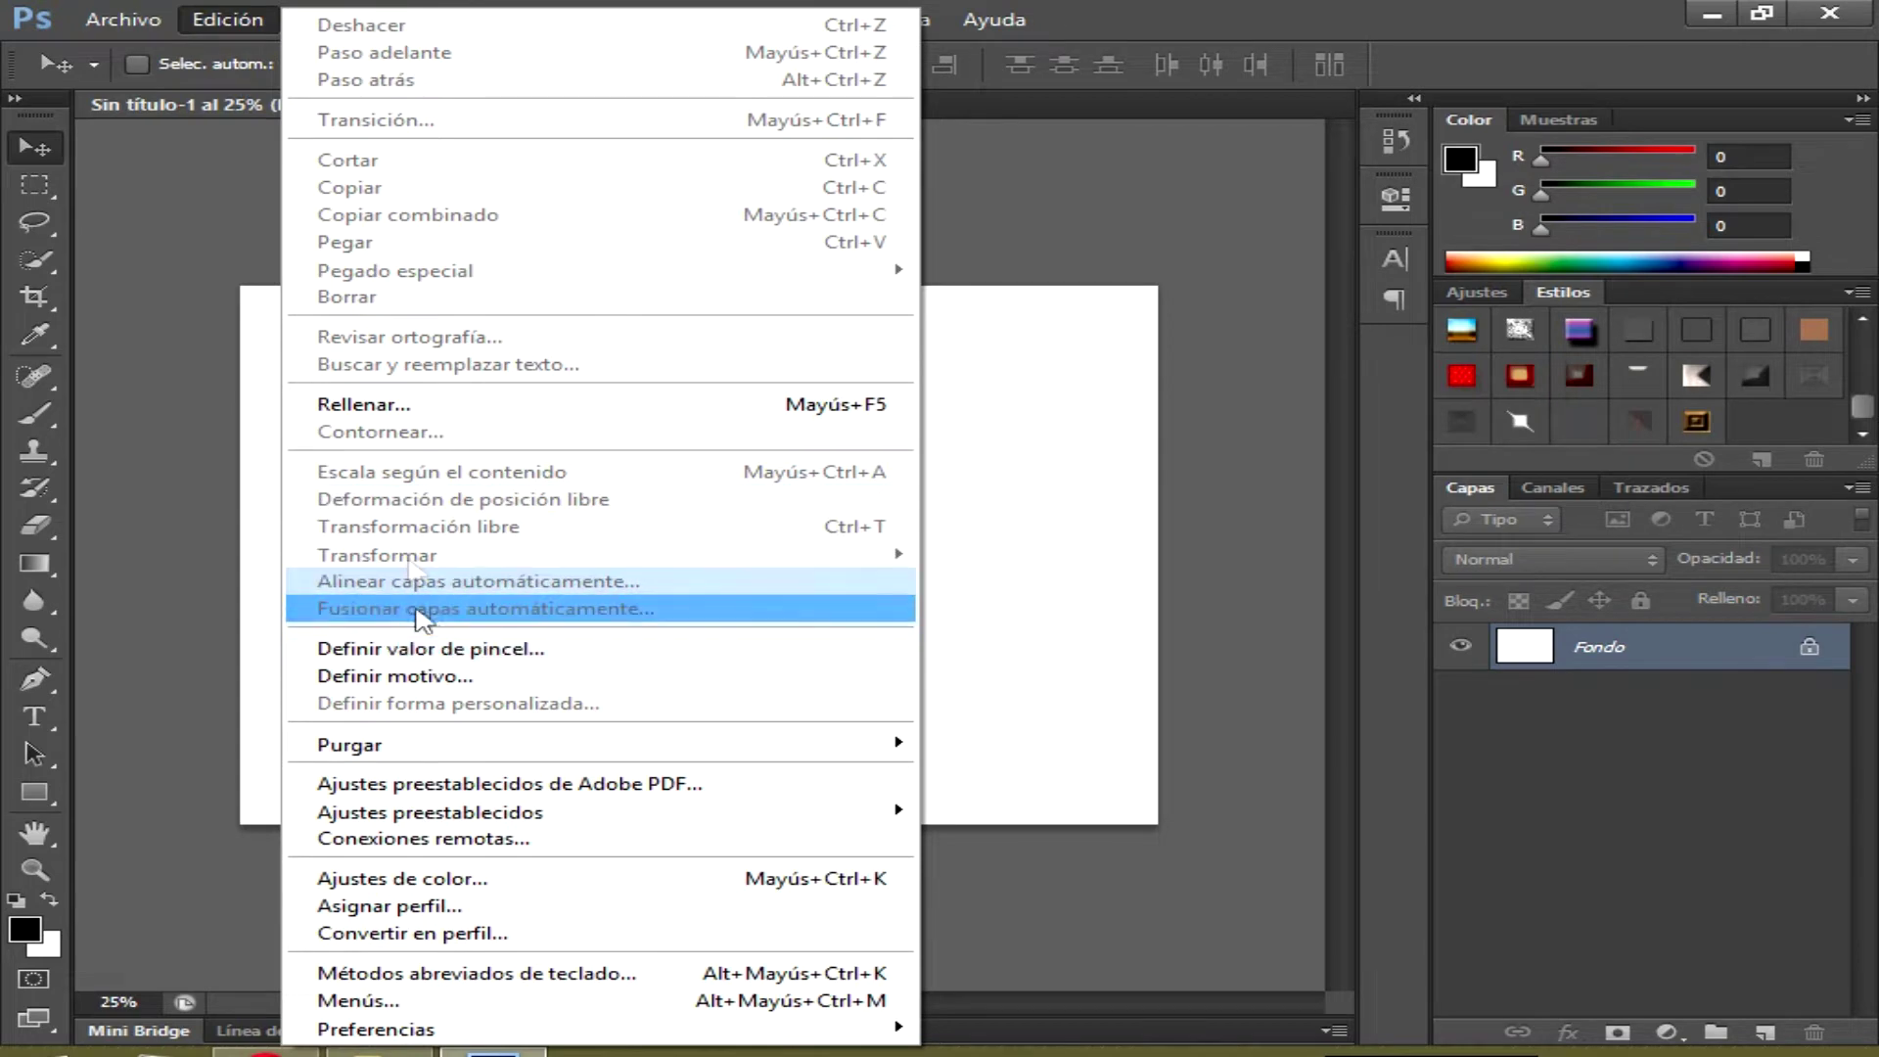
Fill the whole canvas with the black foreground colour
click(475, 419)
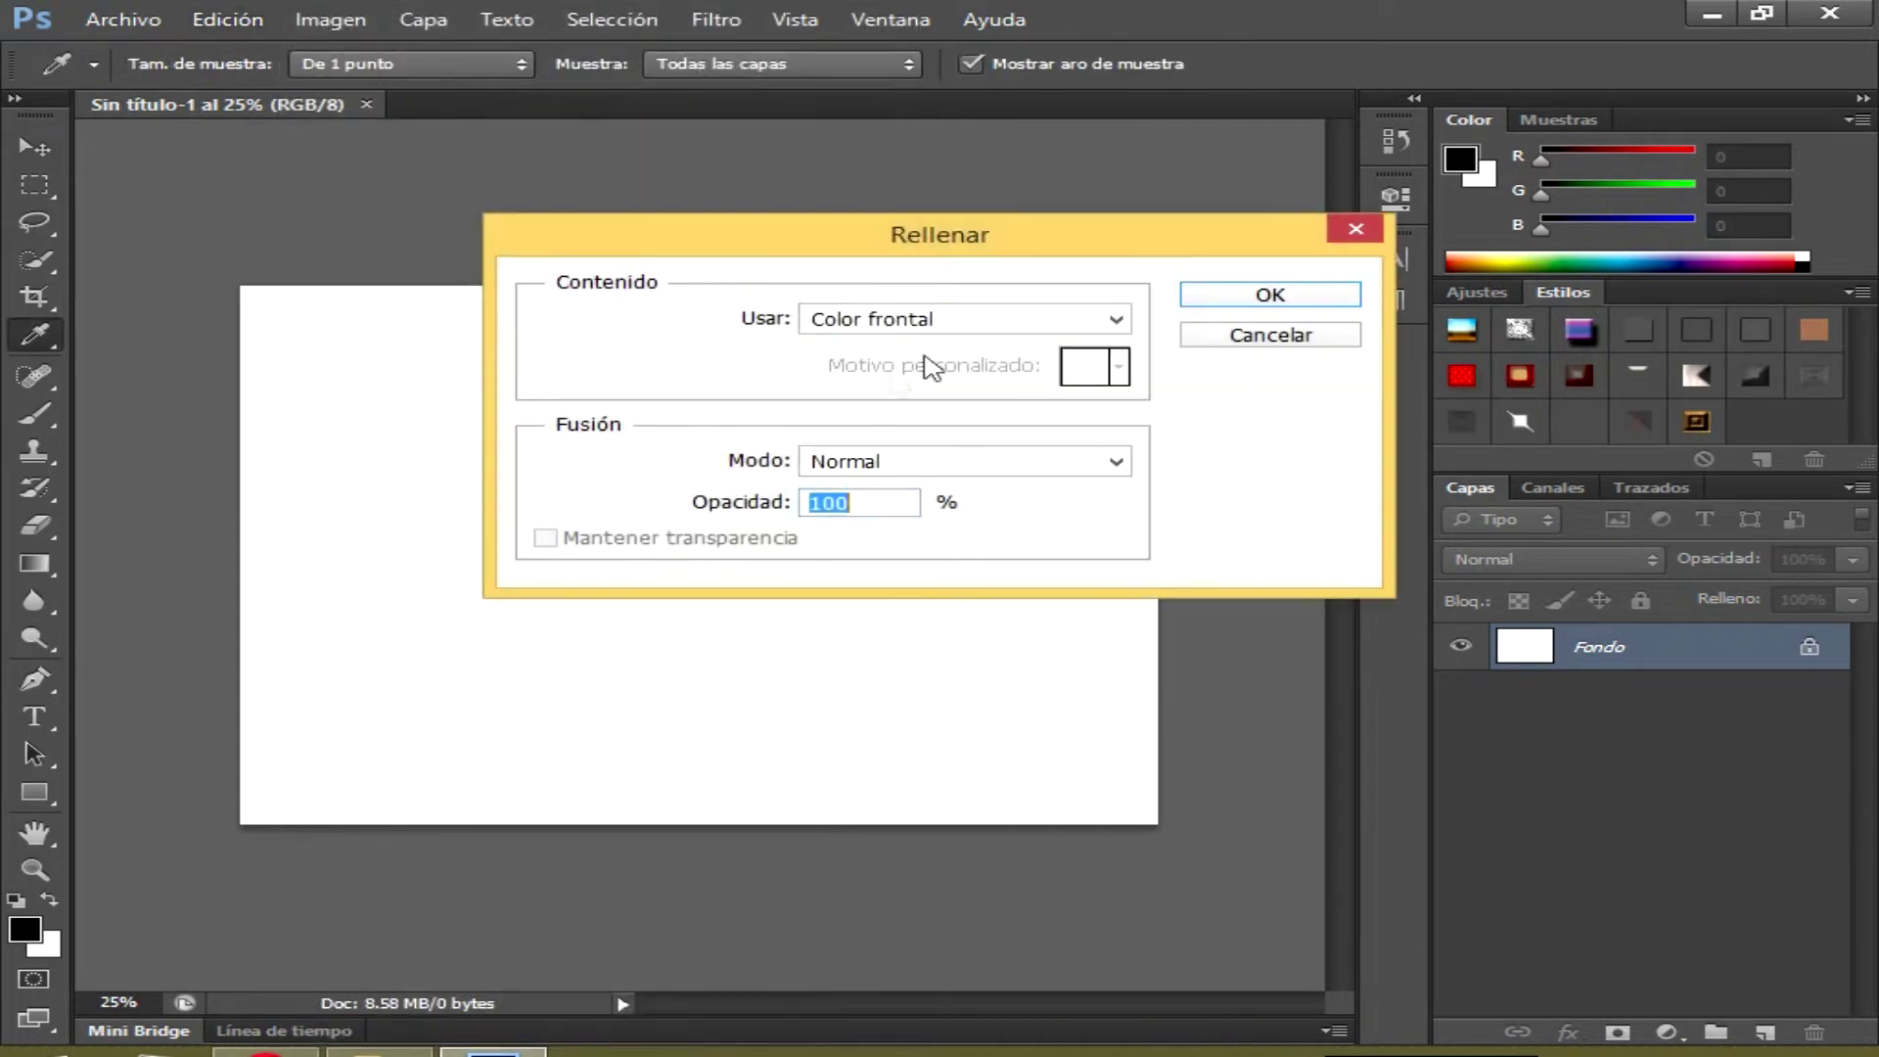
click(1237, 303)
key(v)
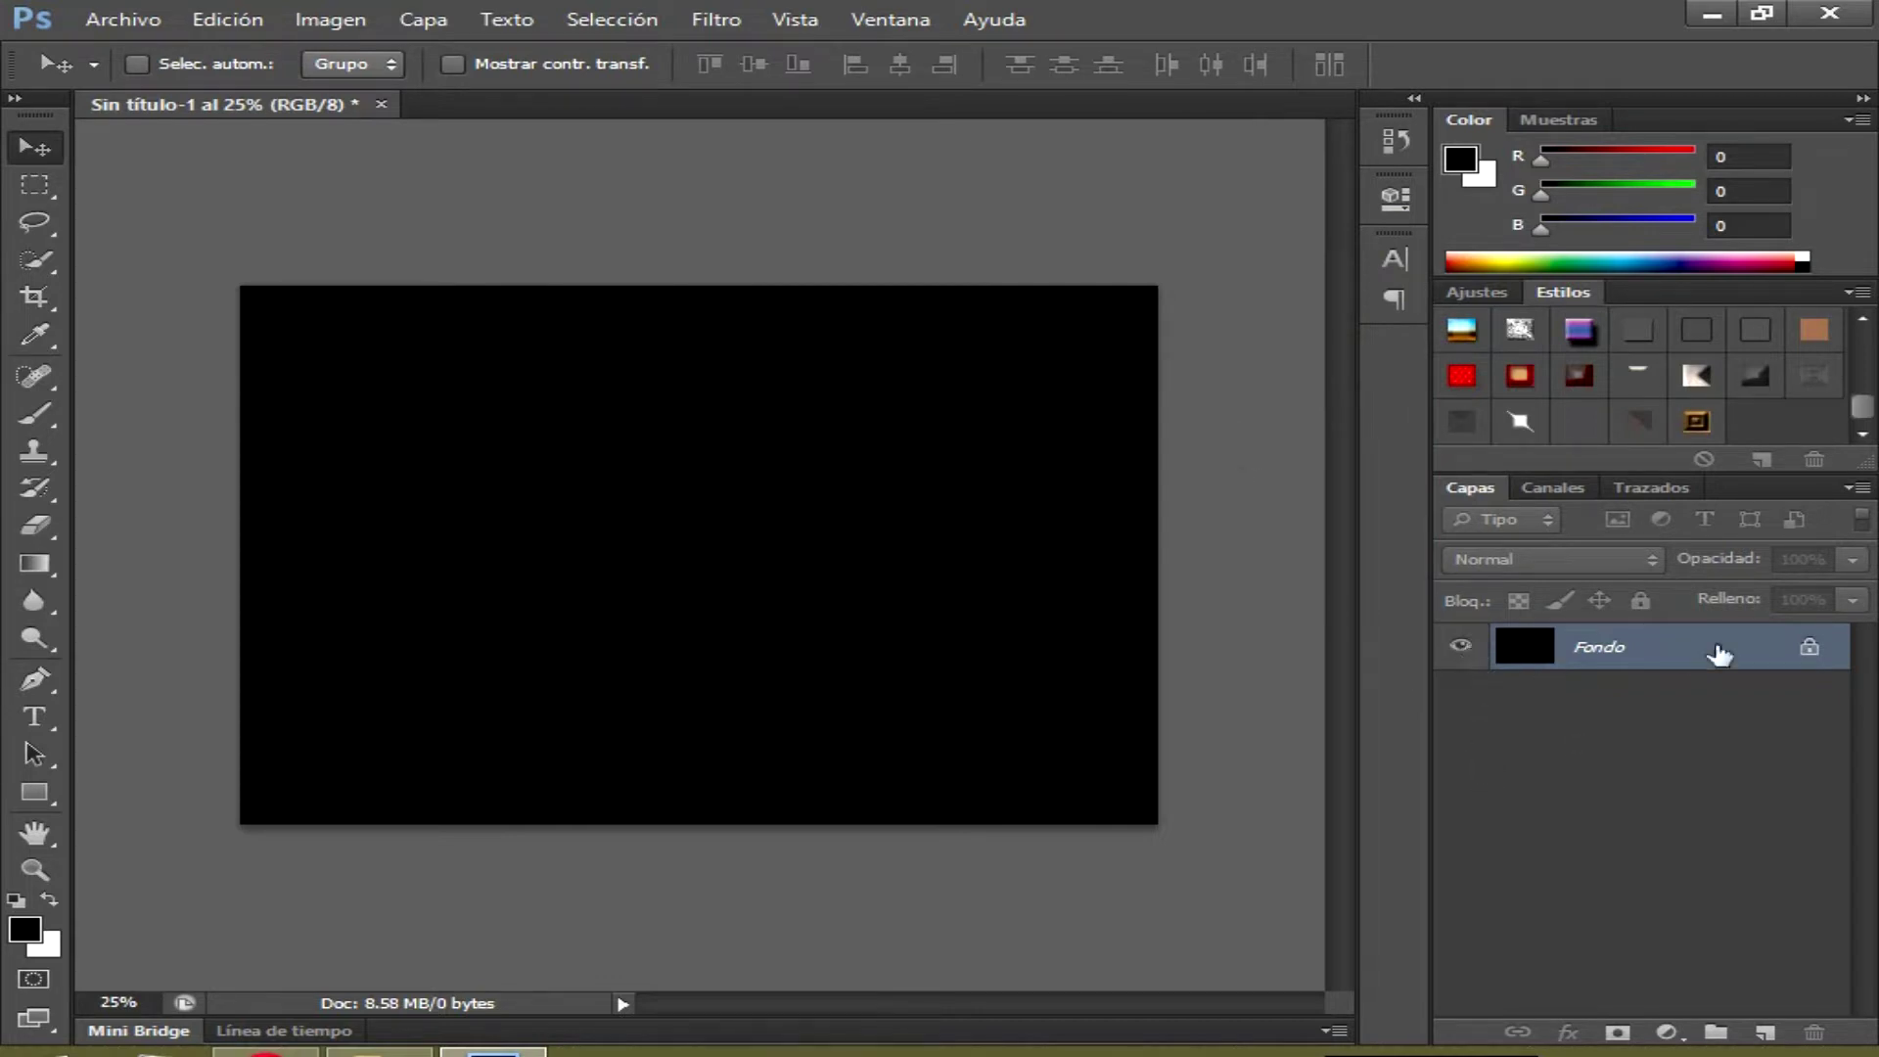
Convert the background into a normal layer named 'fondo' and hide it
double_click(1806, 651)
text(fondo)
key(Return)
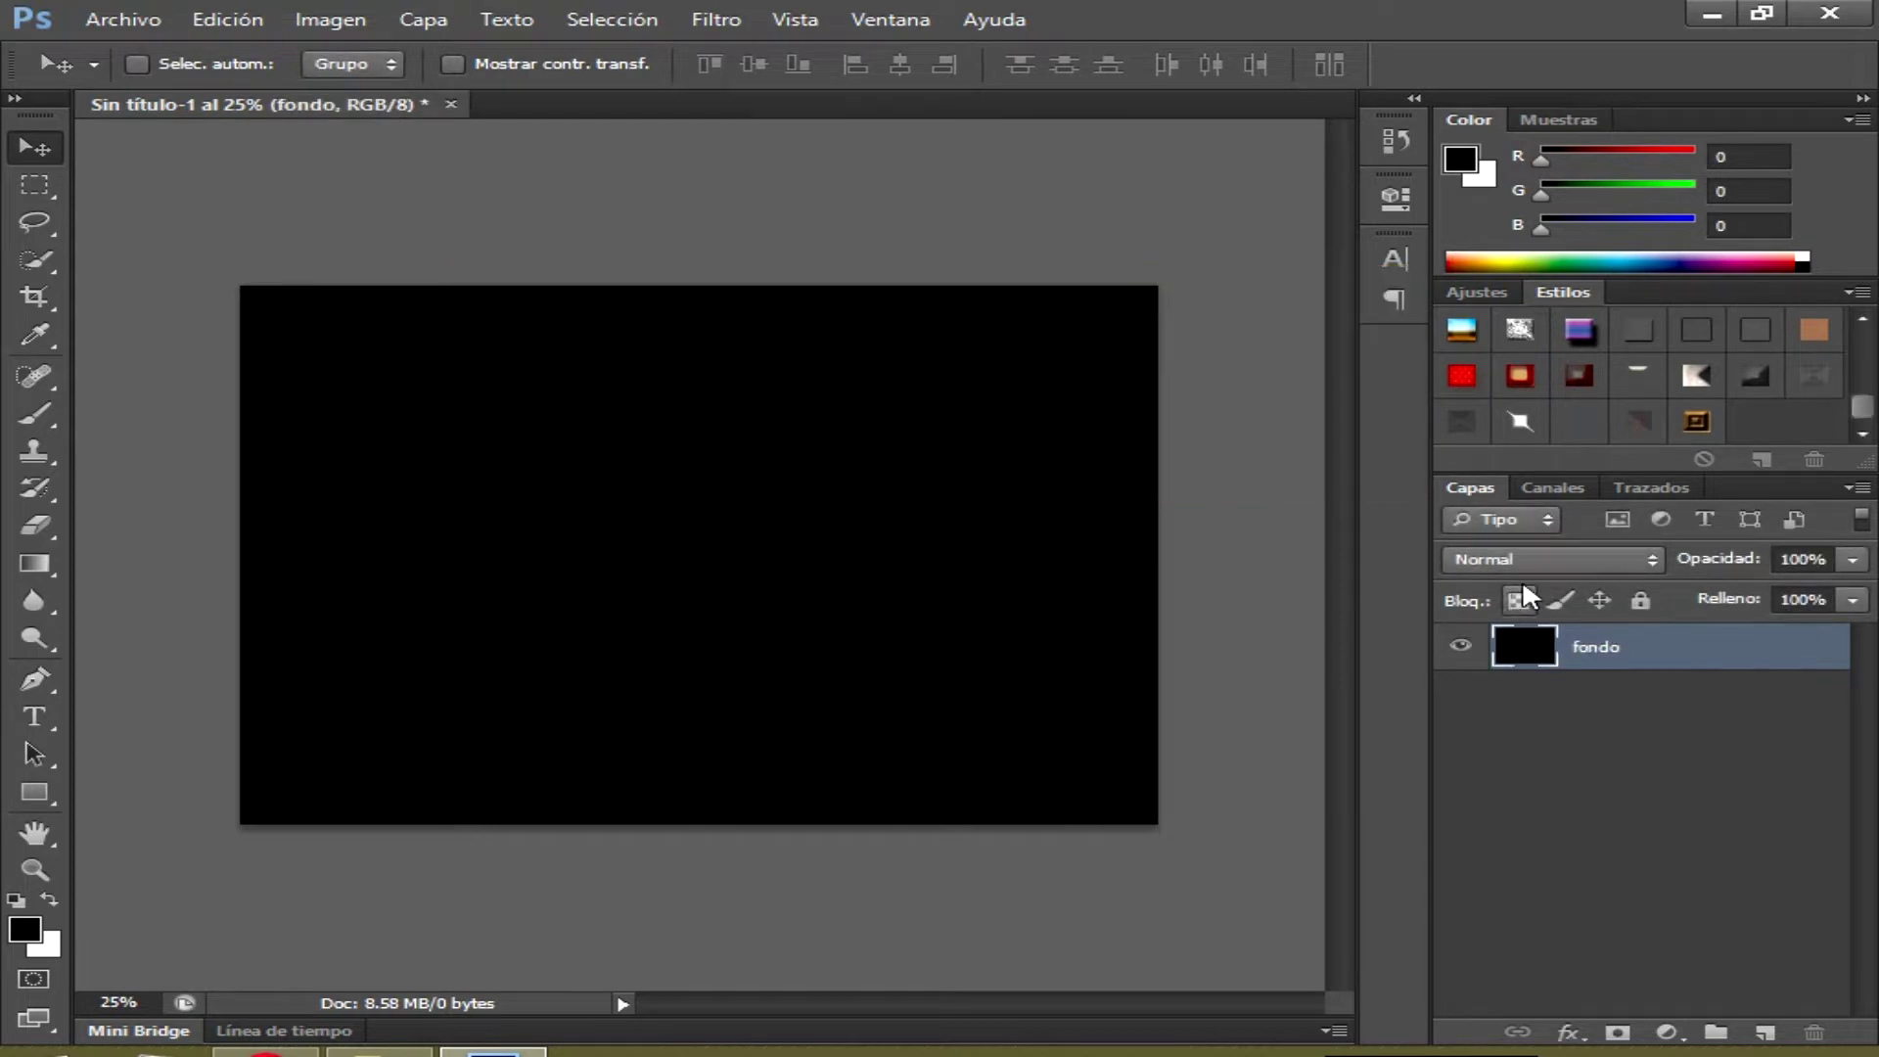
click(1460, 645)
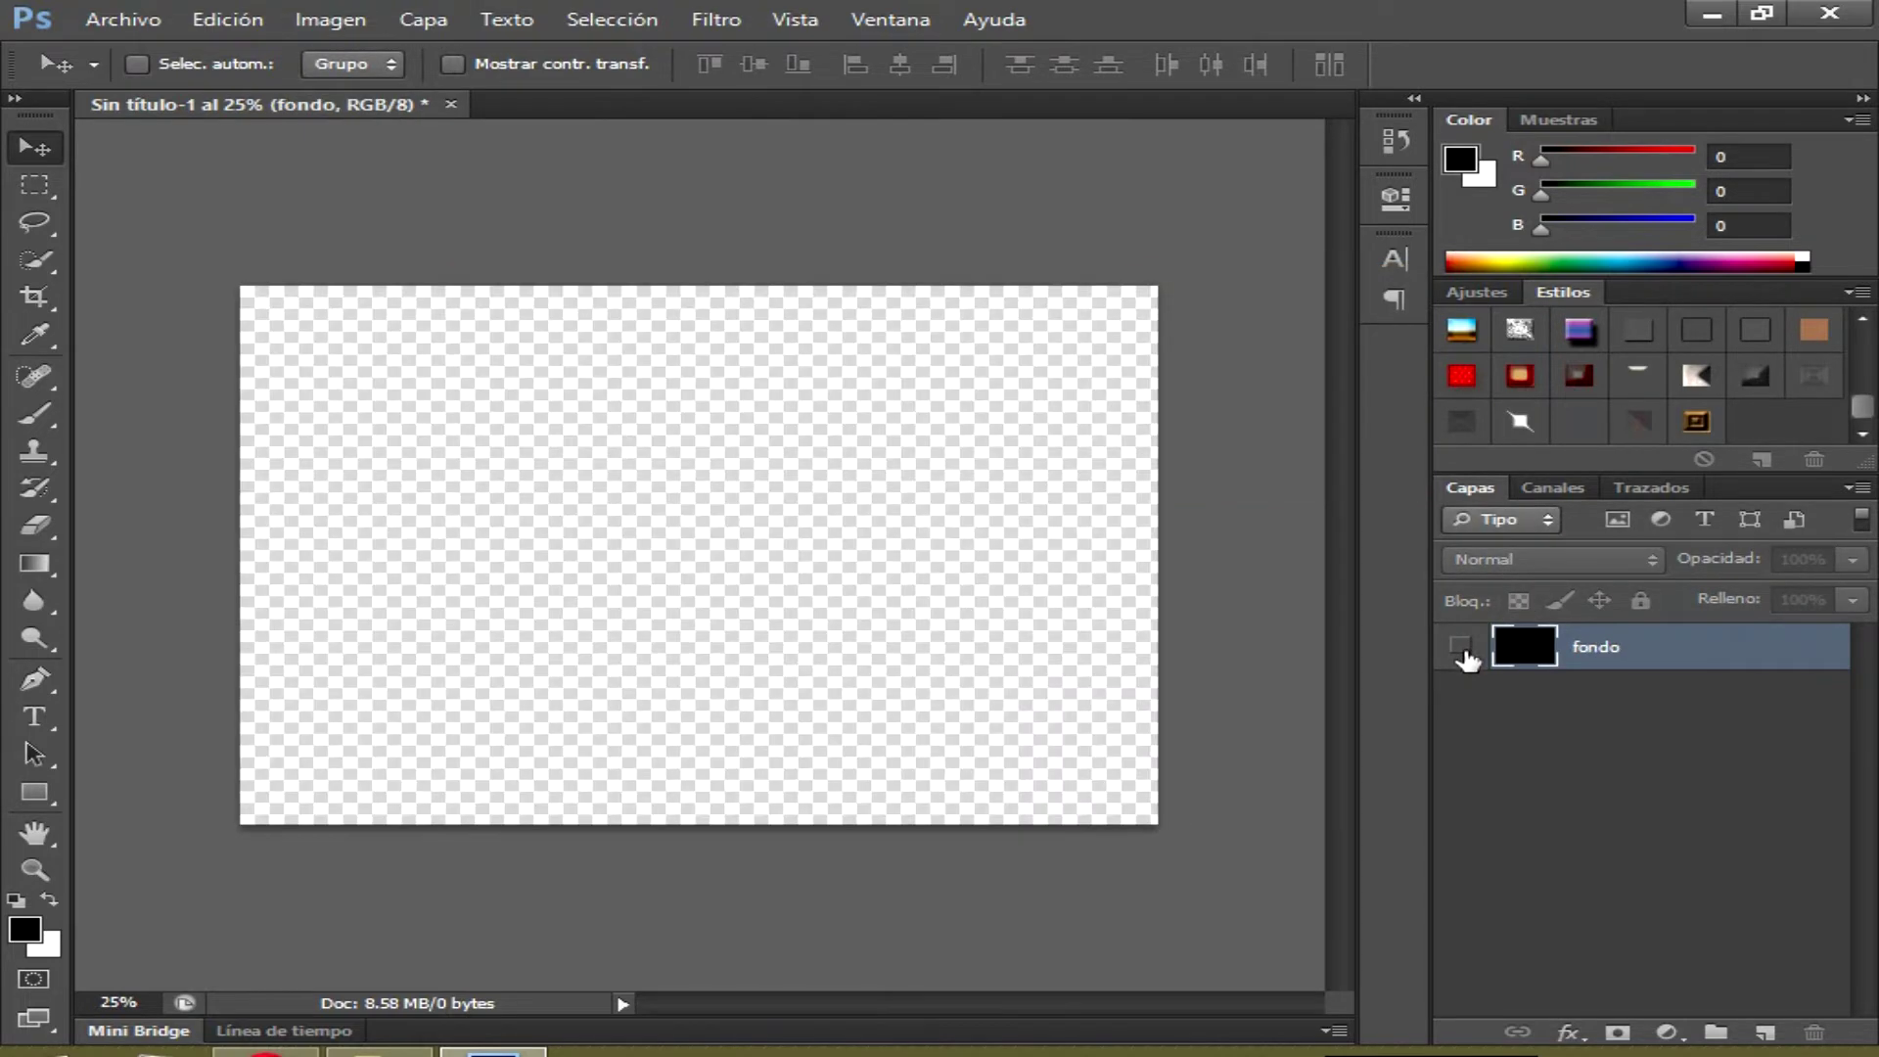
Set up the Type tool with the Animales Fantastic font at 51 pt
click(42, 722)
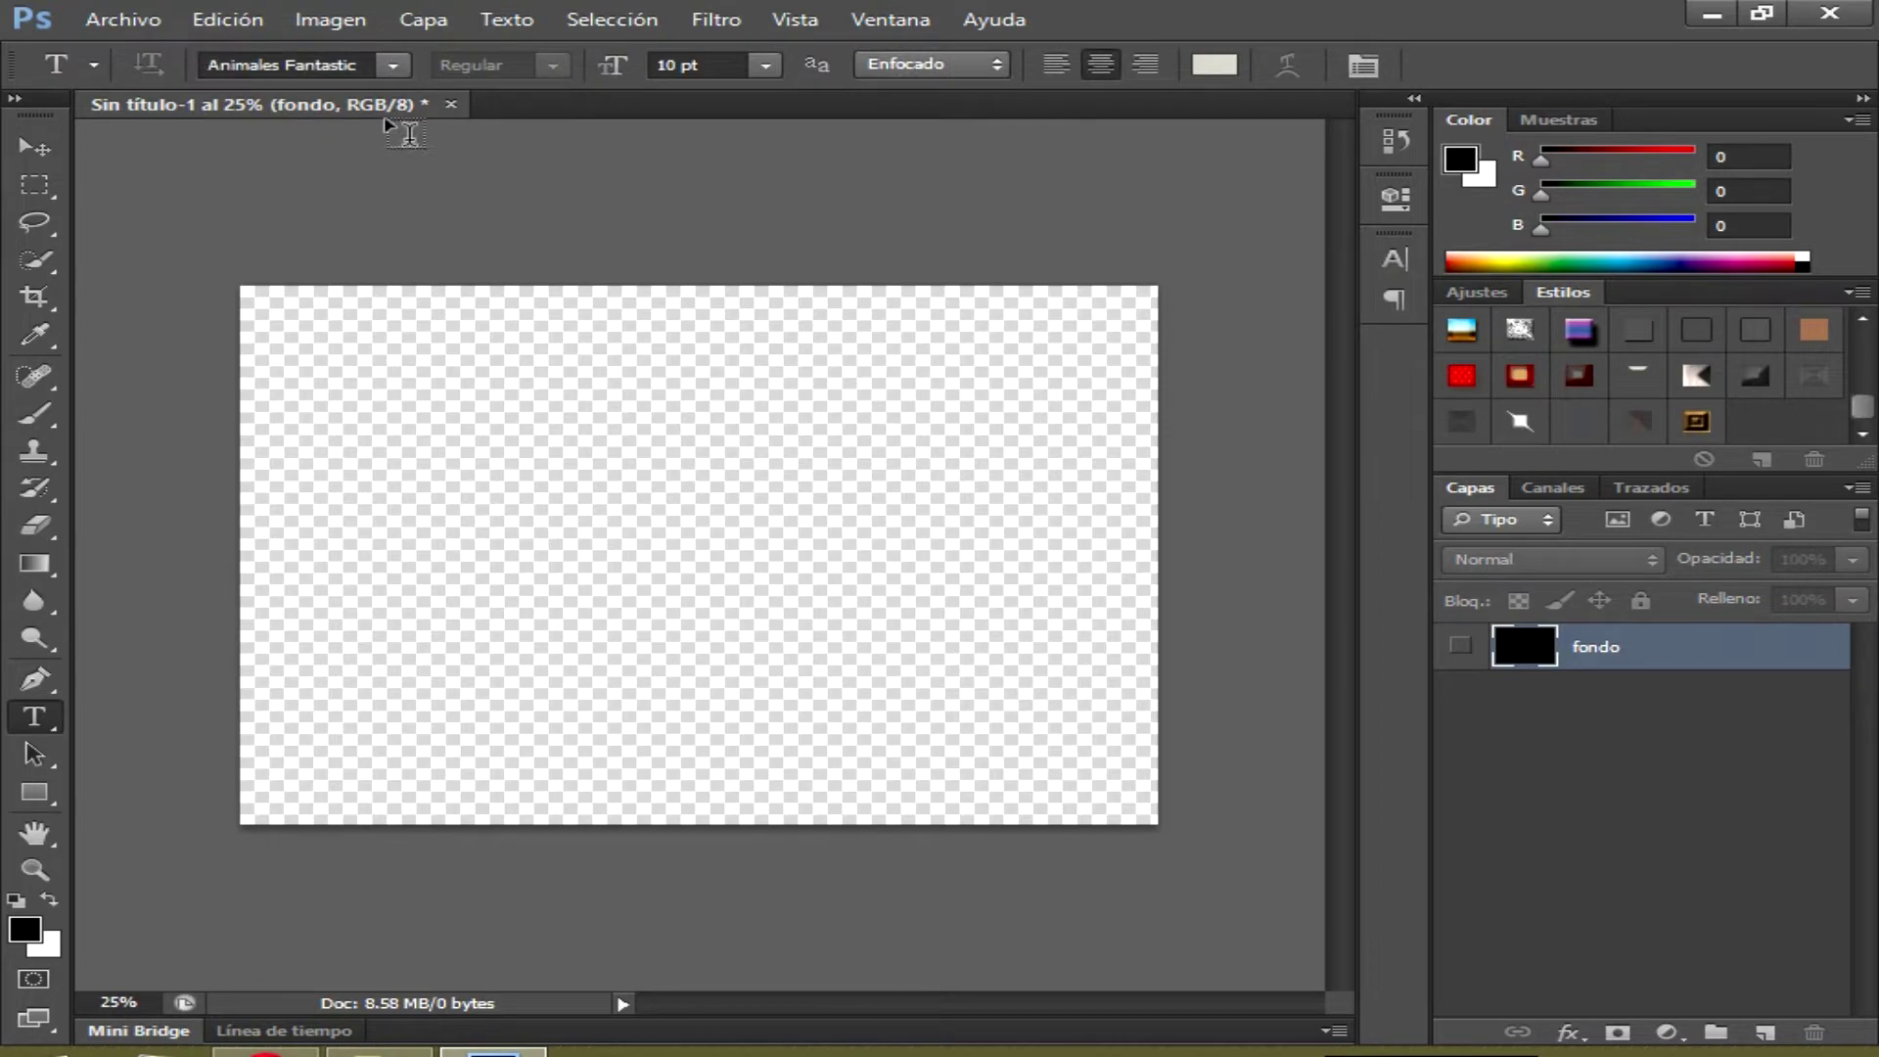
click(390, 64)
click(391, 64)
click(600, 66)
text(51)
key(Return)
Start a black text layer on the canvas and type 'FANTA STICBEASTC'
click(467, 418)
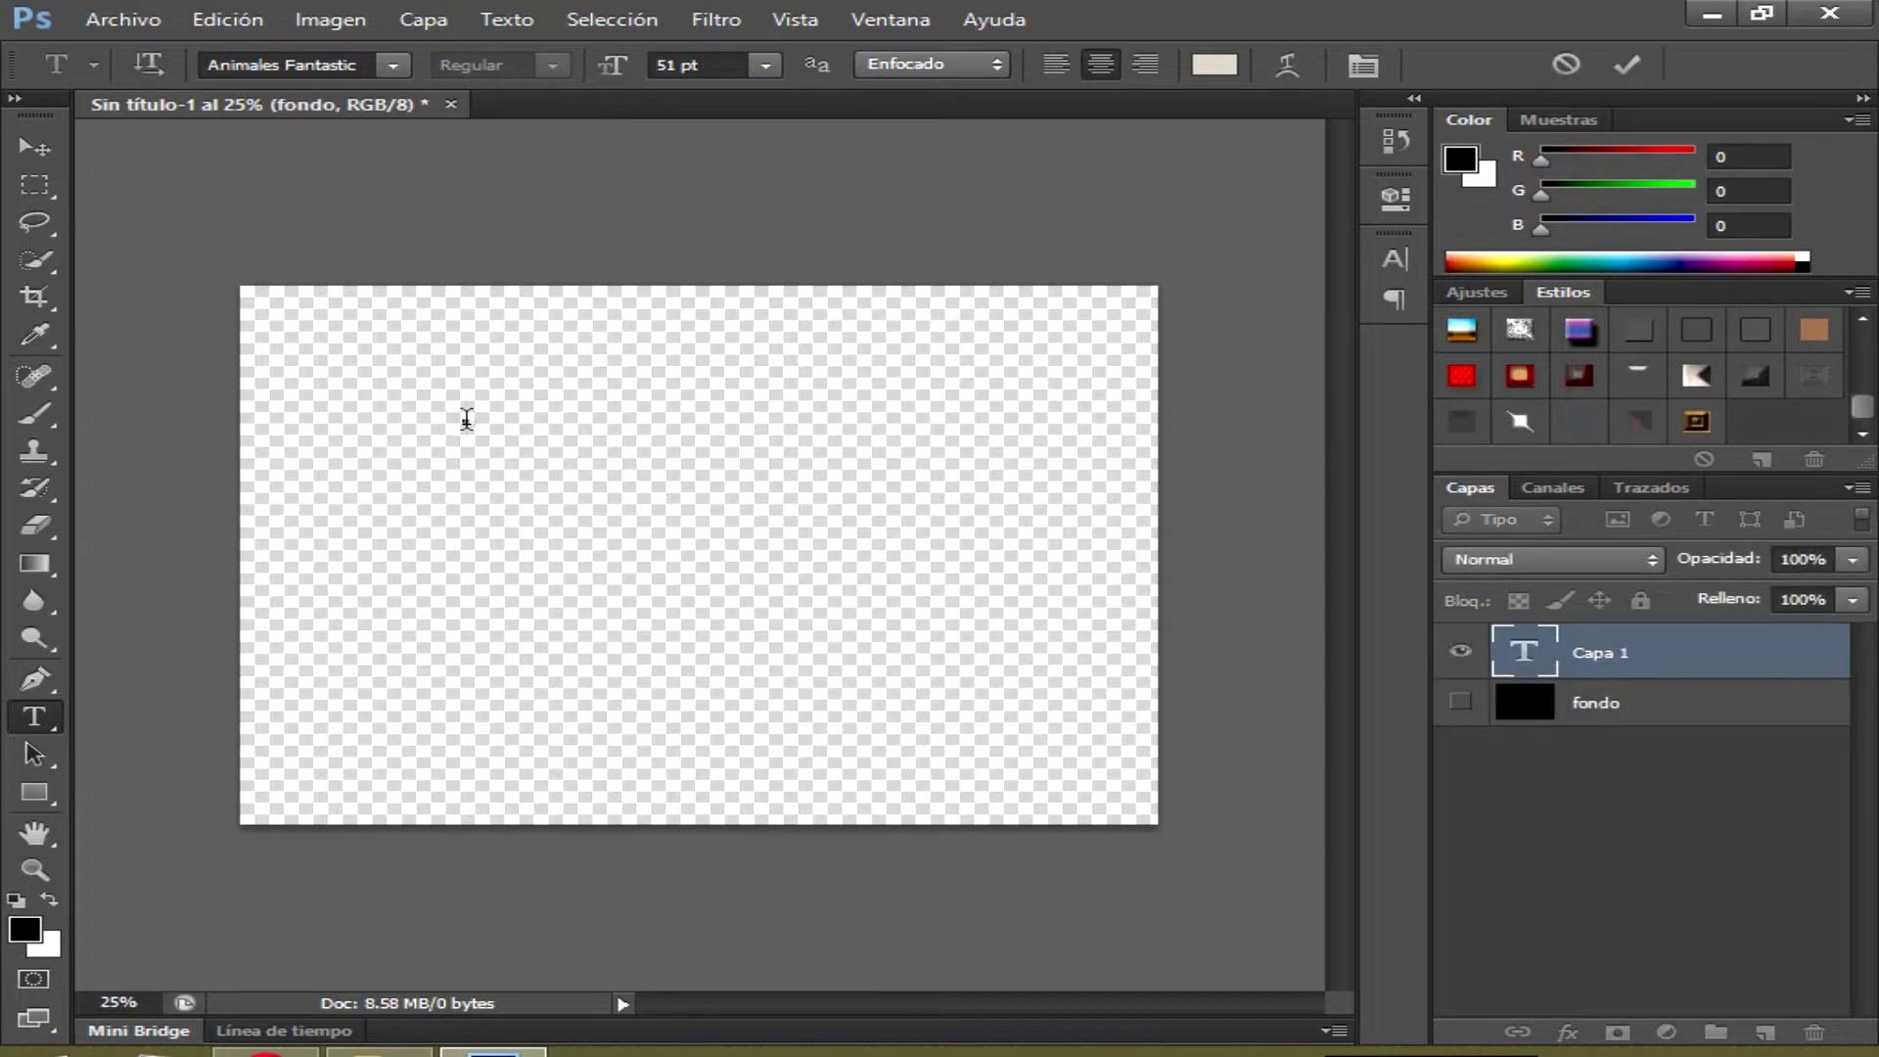
text(a)
key(BackSpace)
click(1217, 65)
drag(906, 600, 1011, 671)
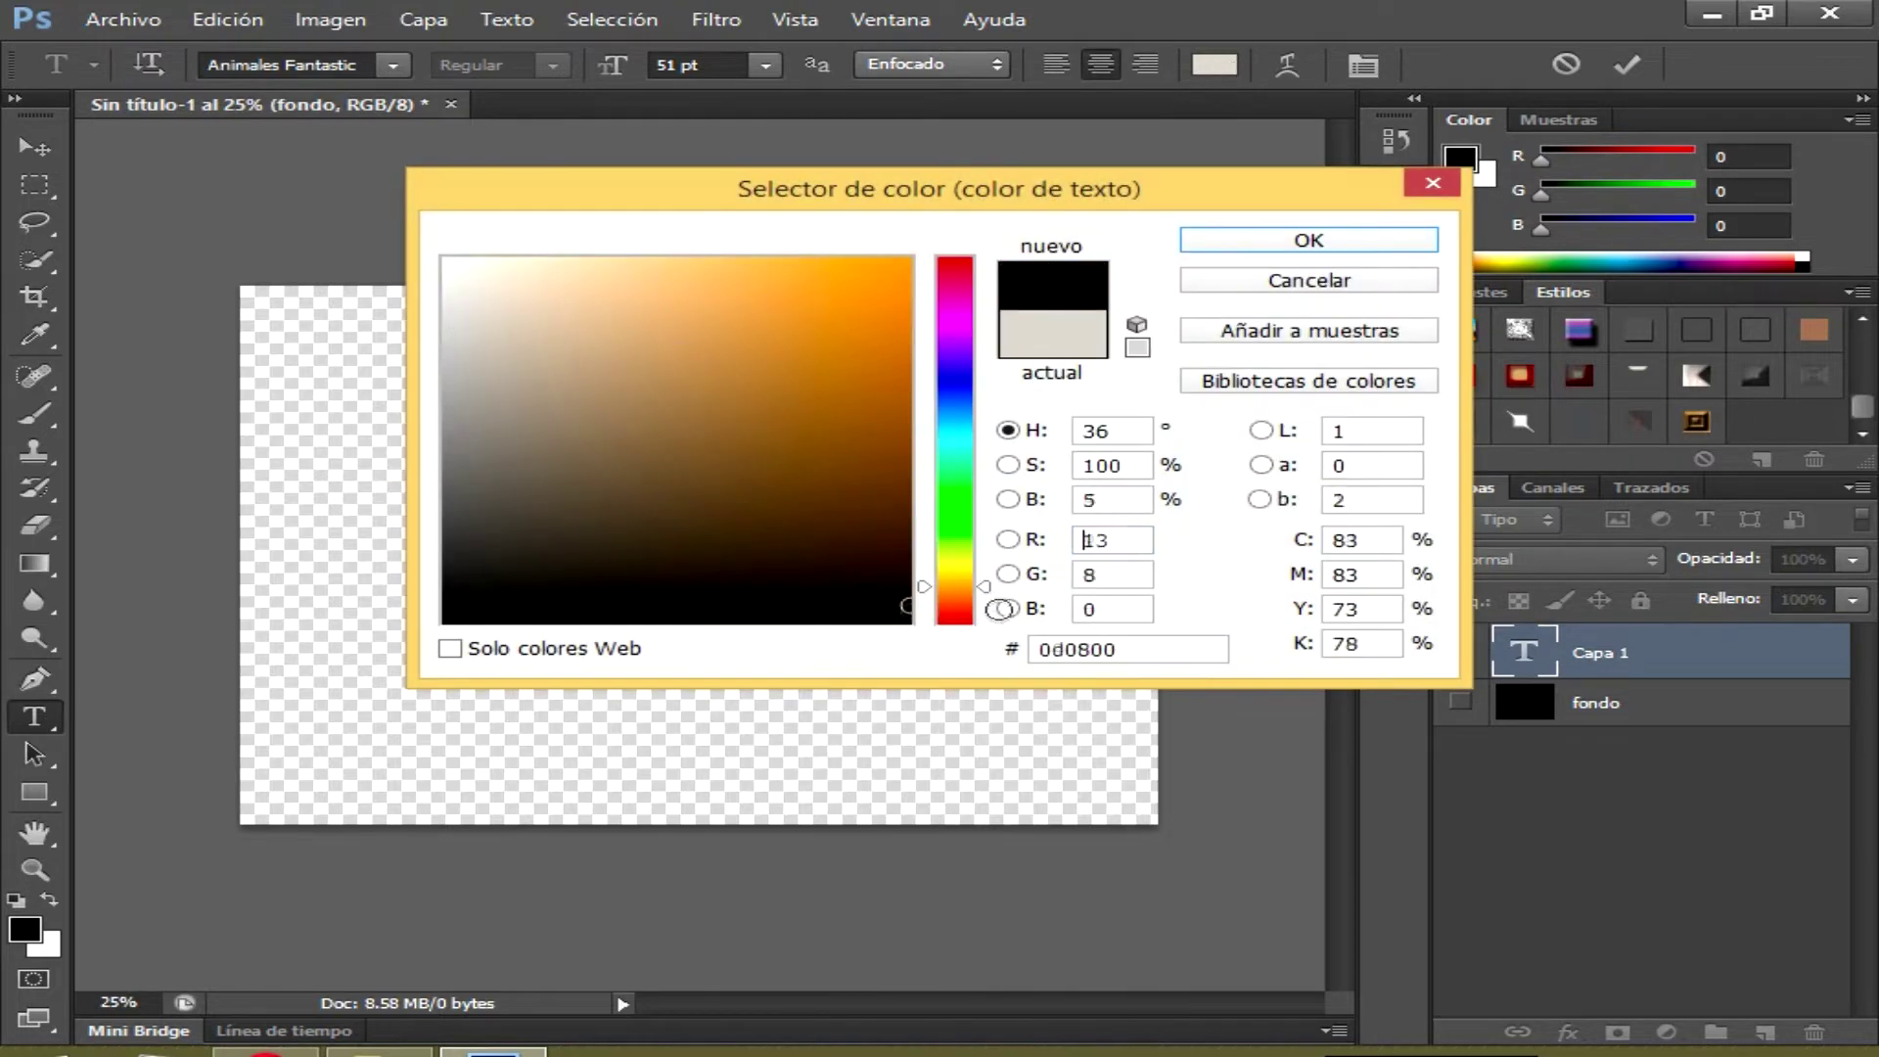
click(1279, 245)
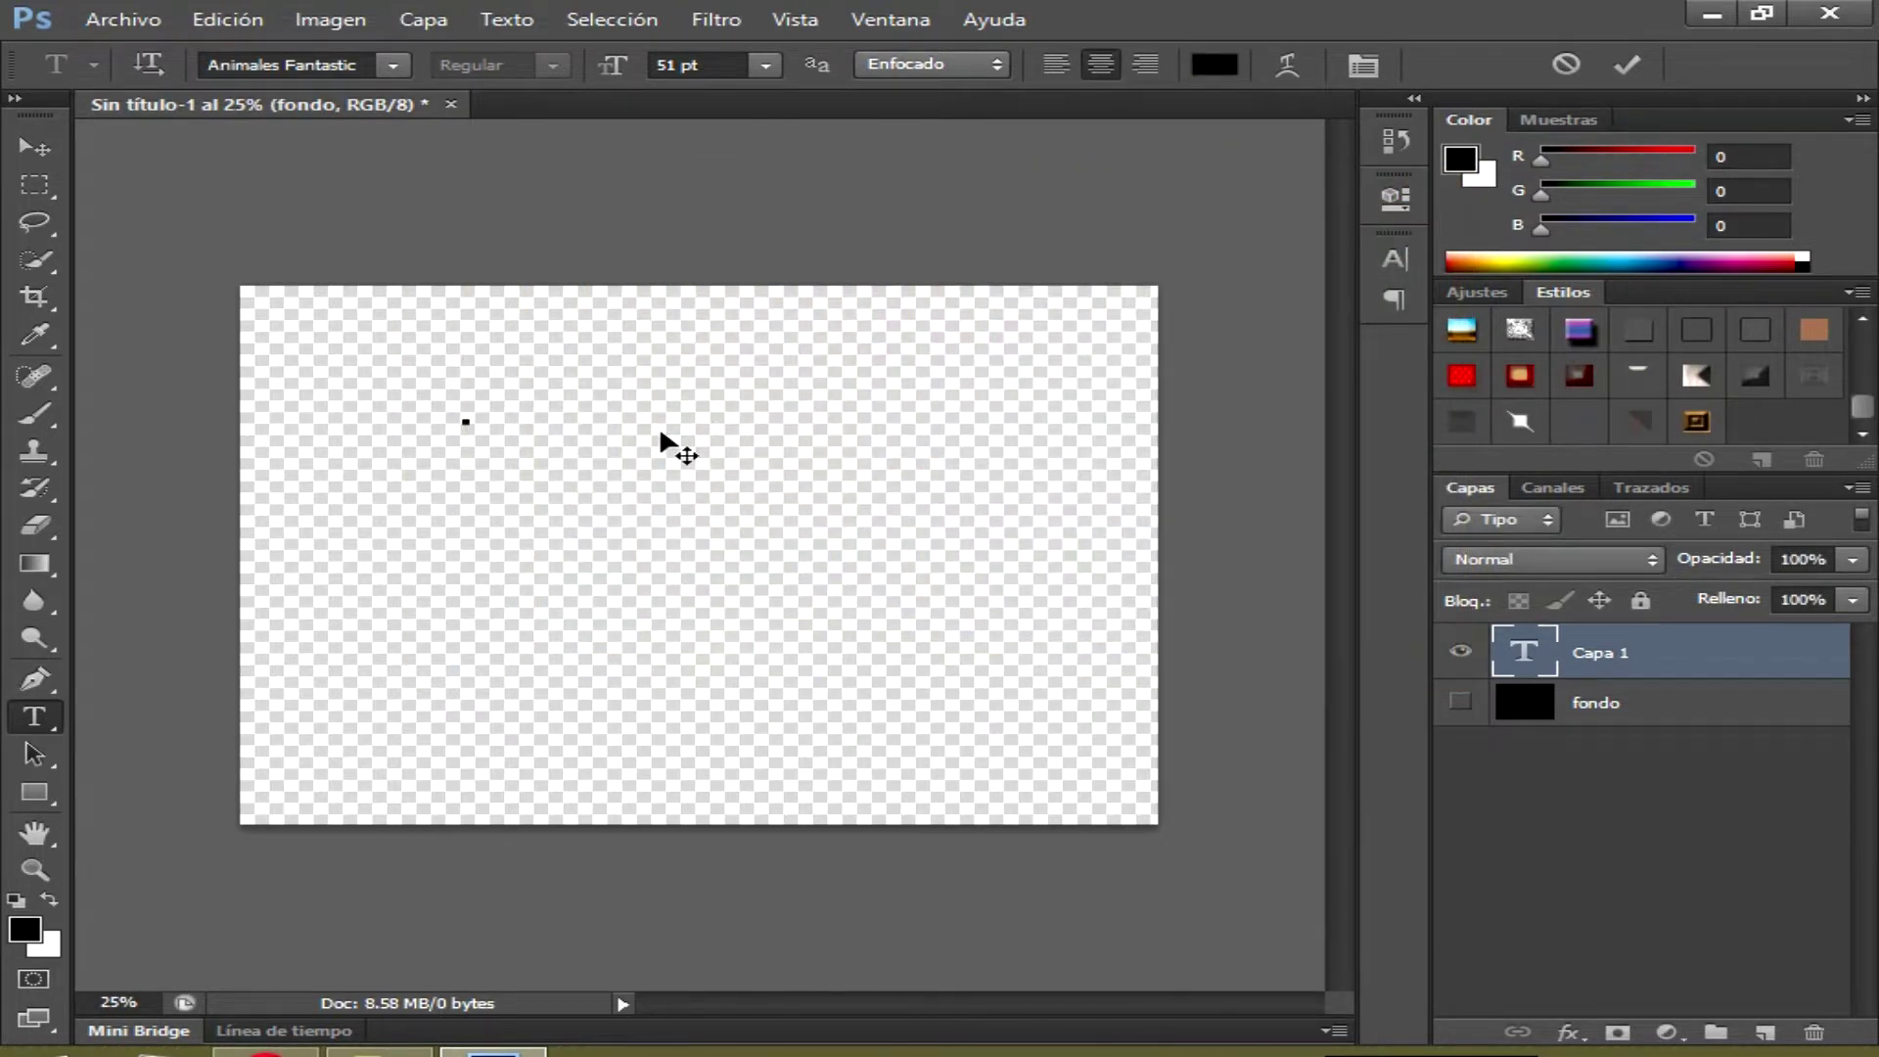
text(FA)
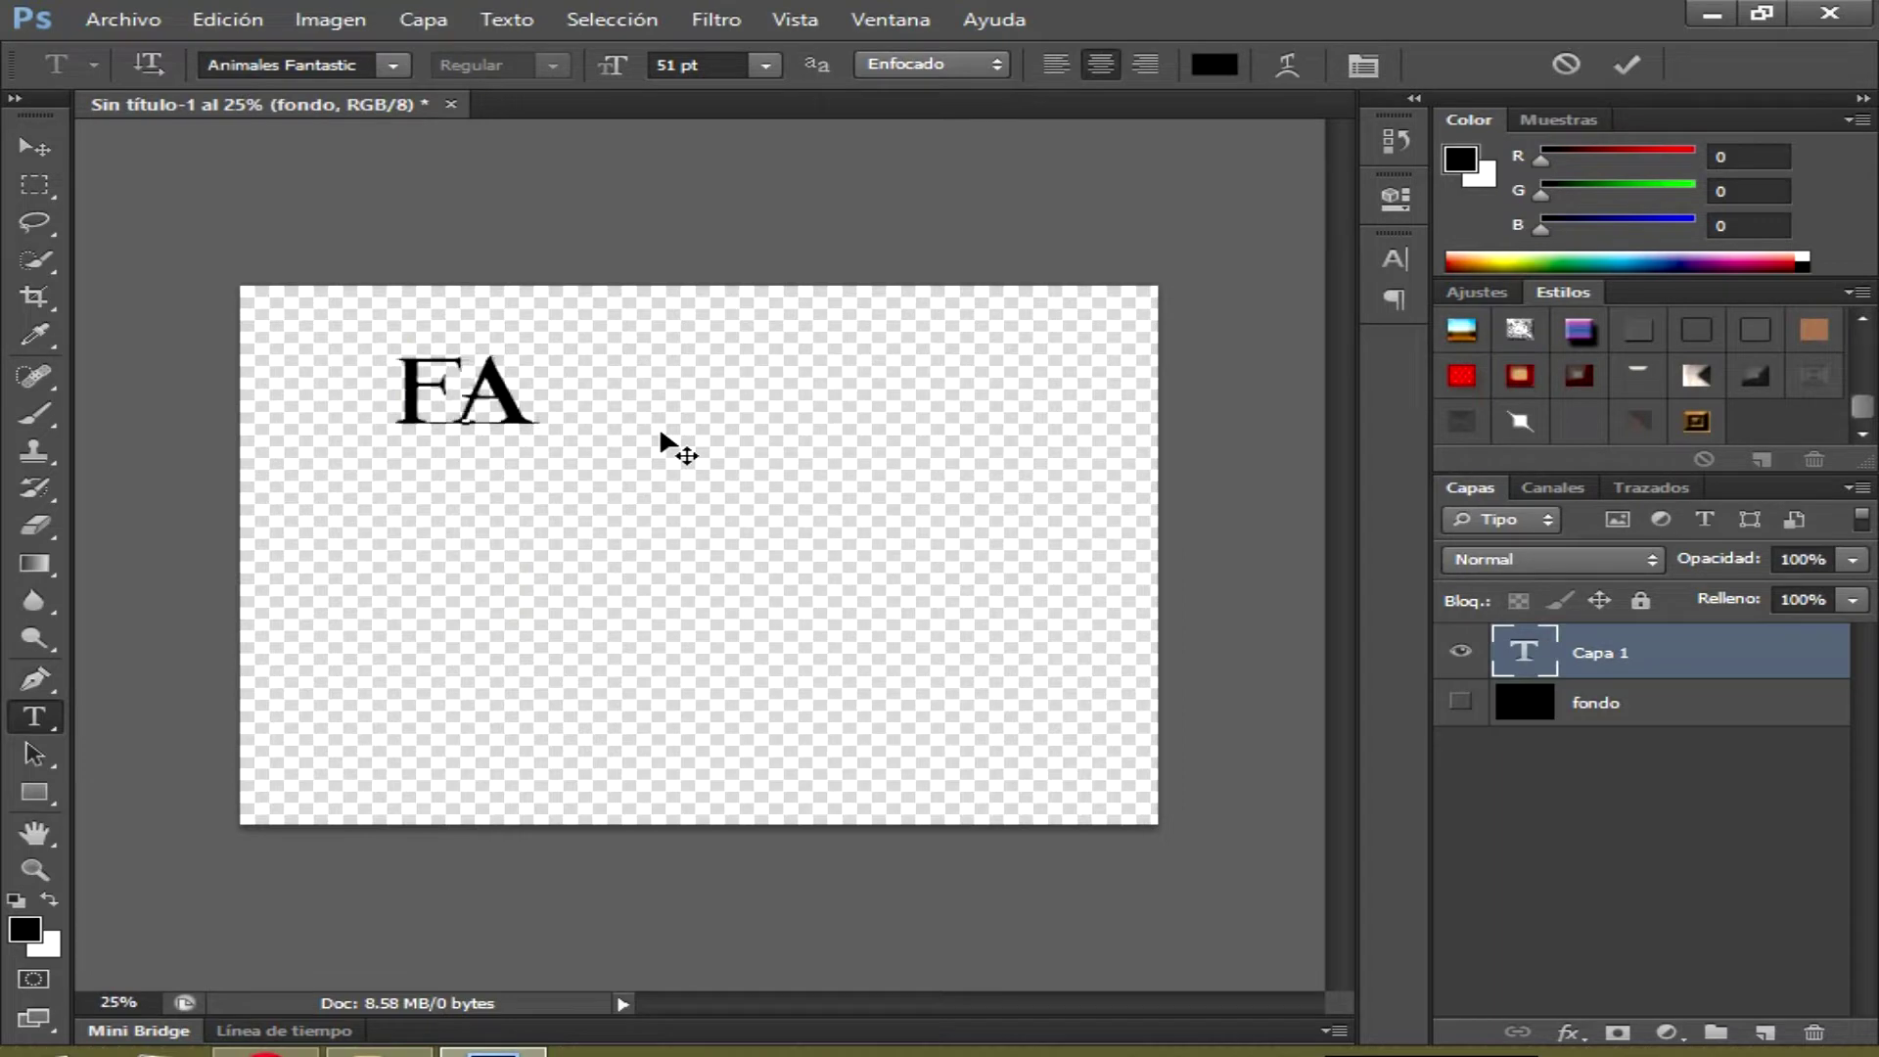
text(NTA ST)
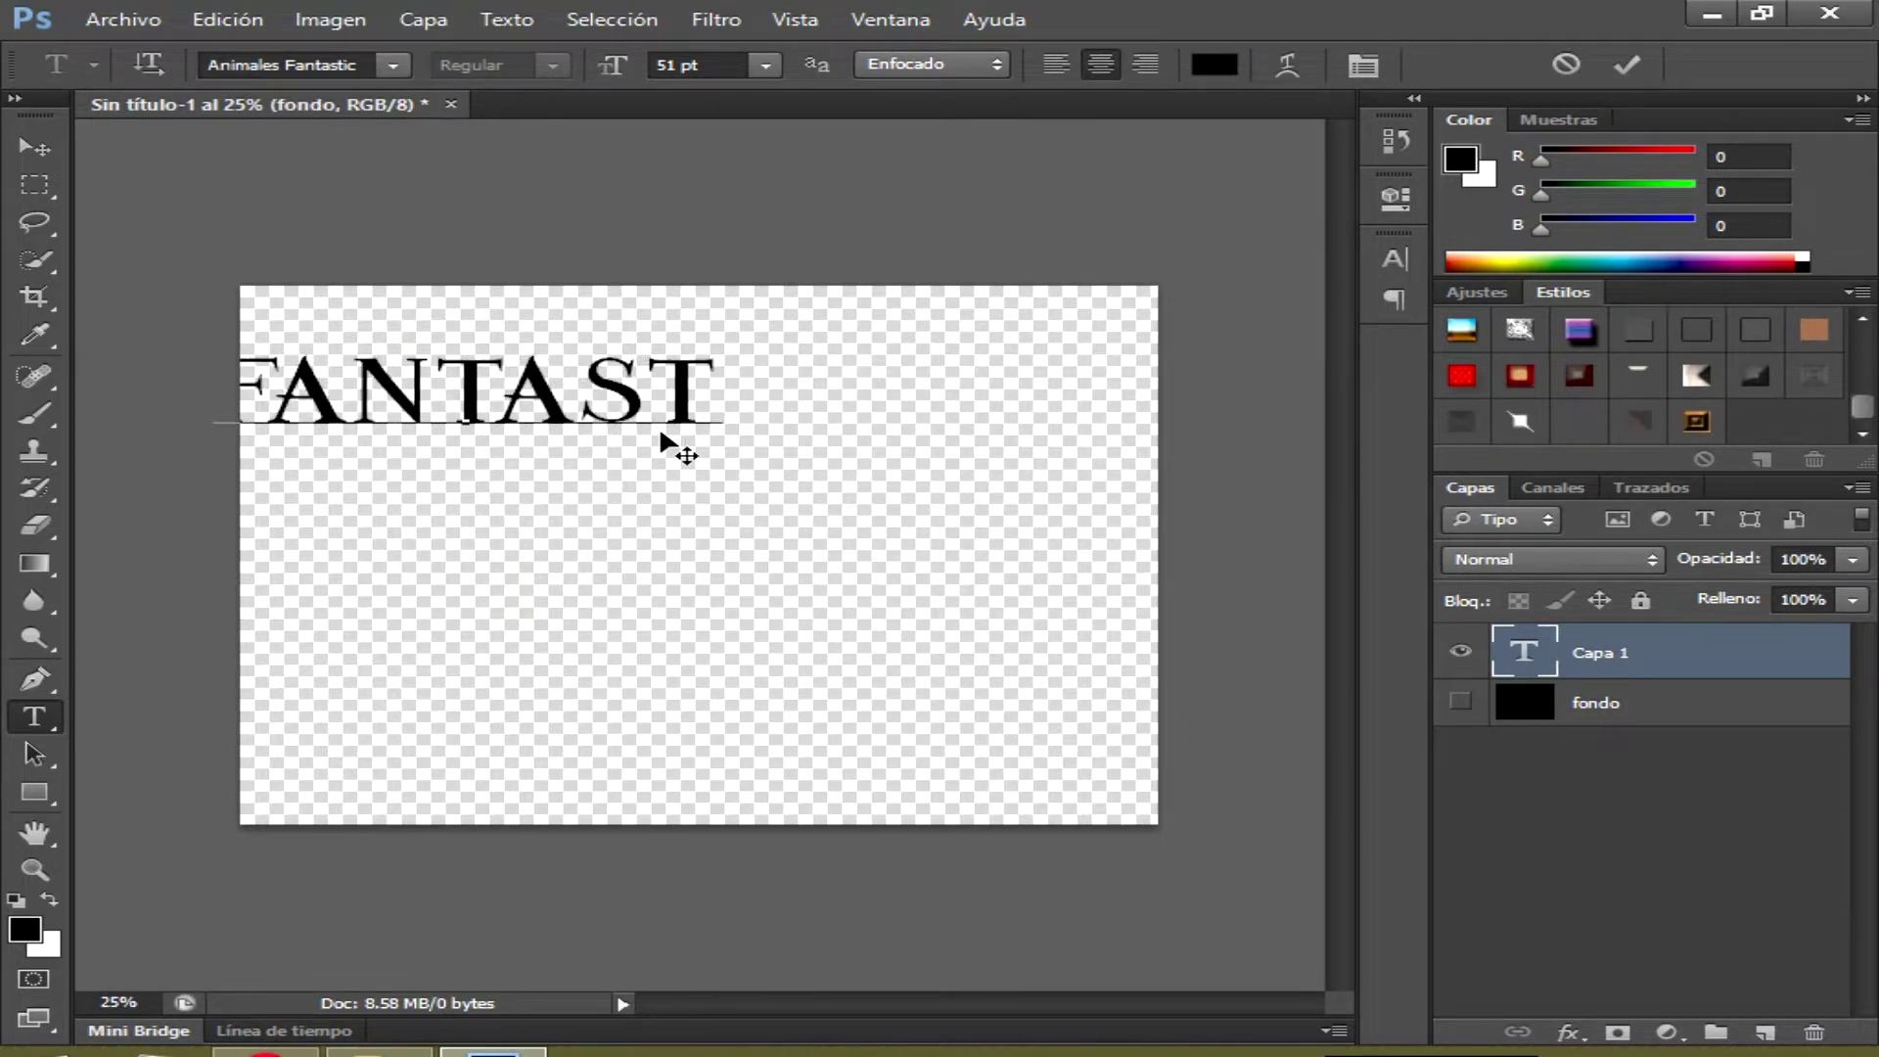
text(I)
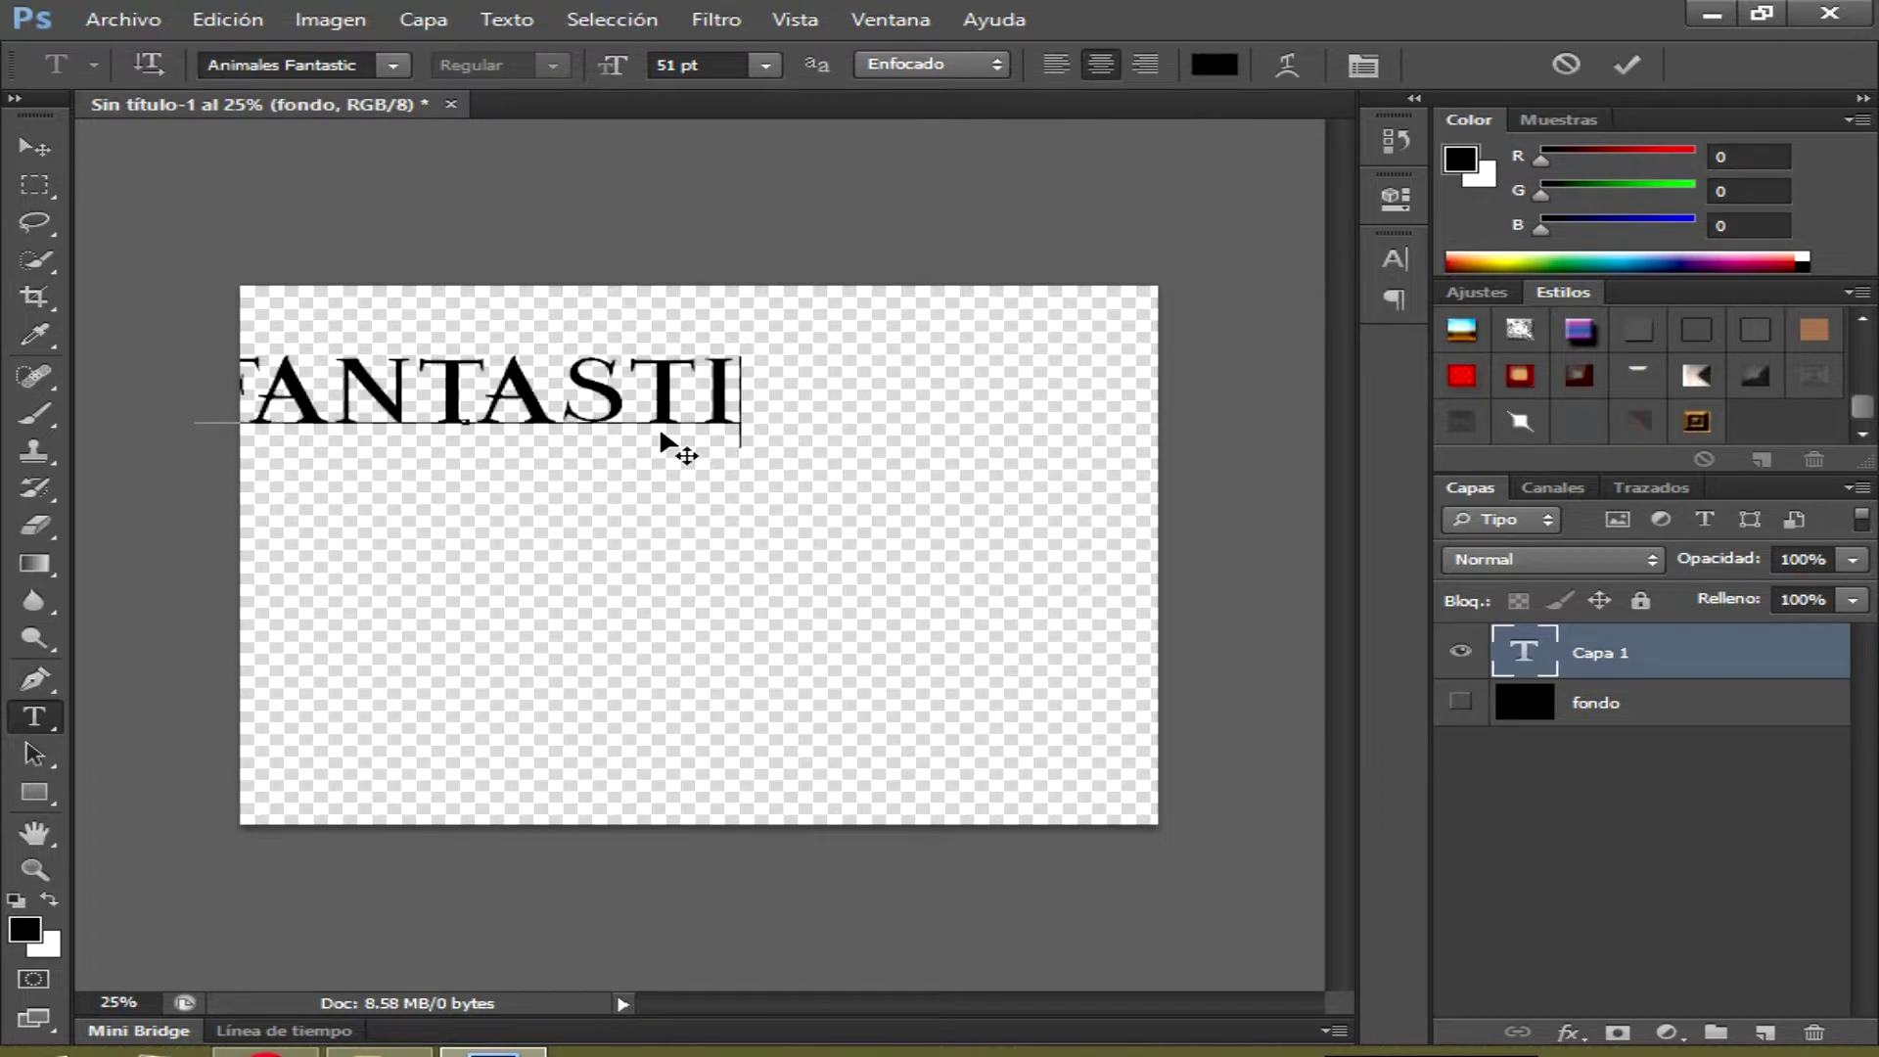
text(C)
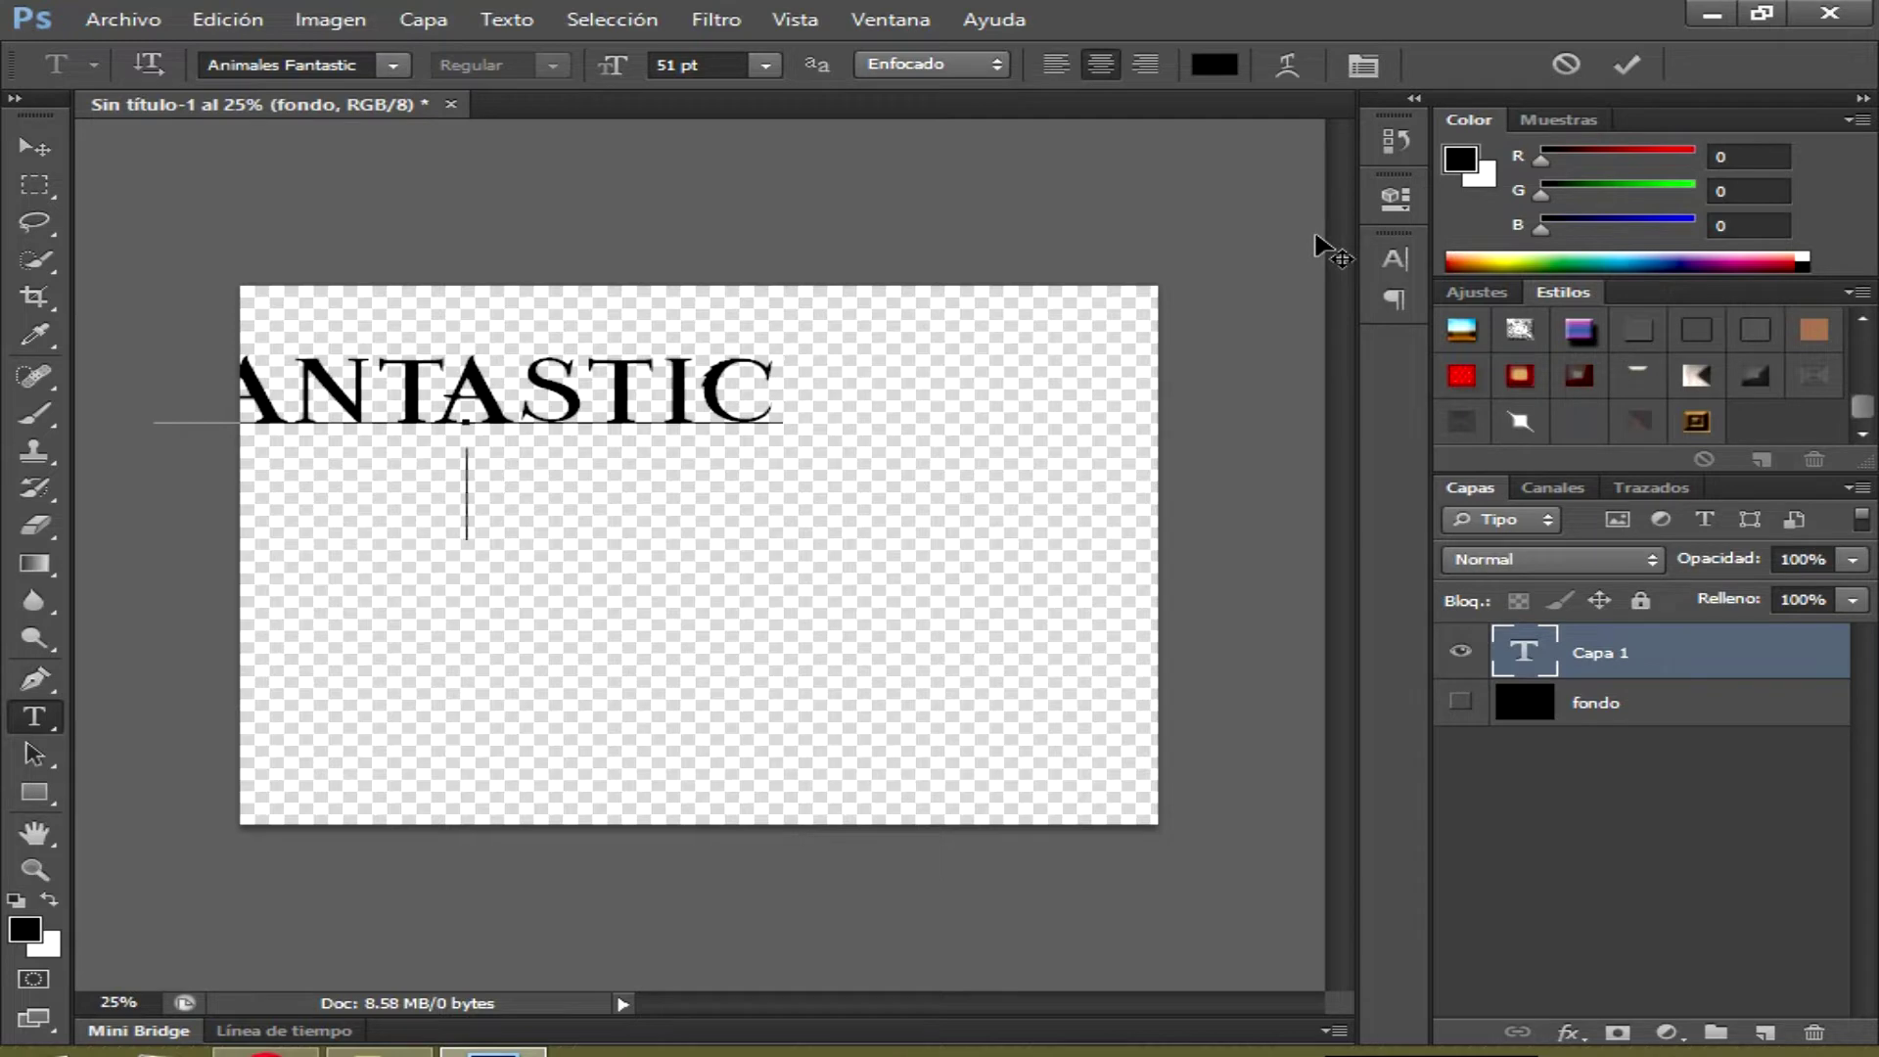
text(B)
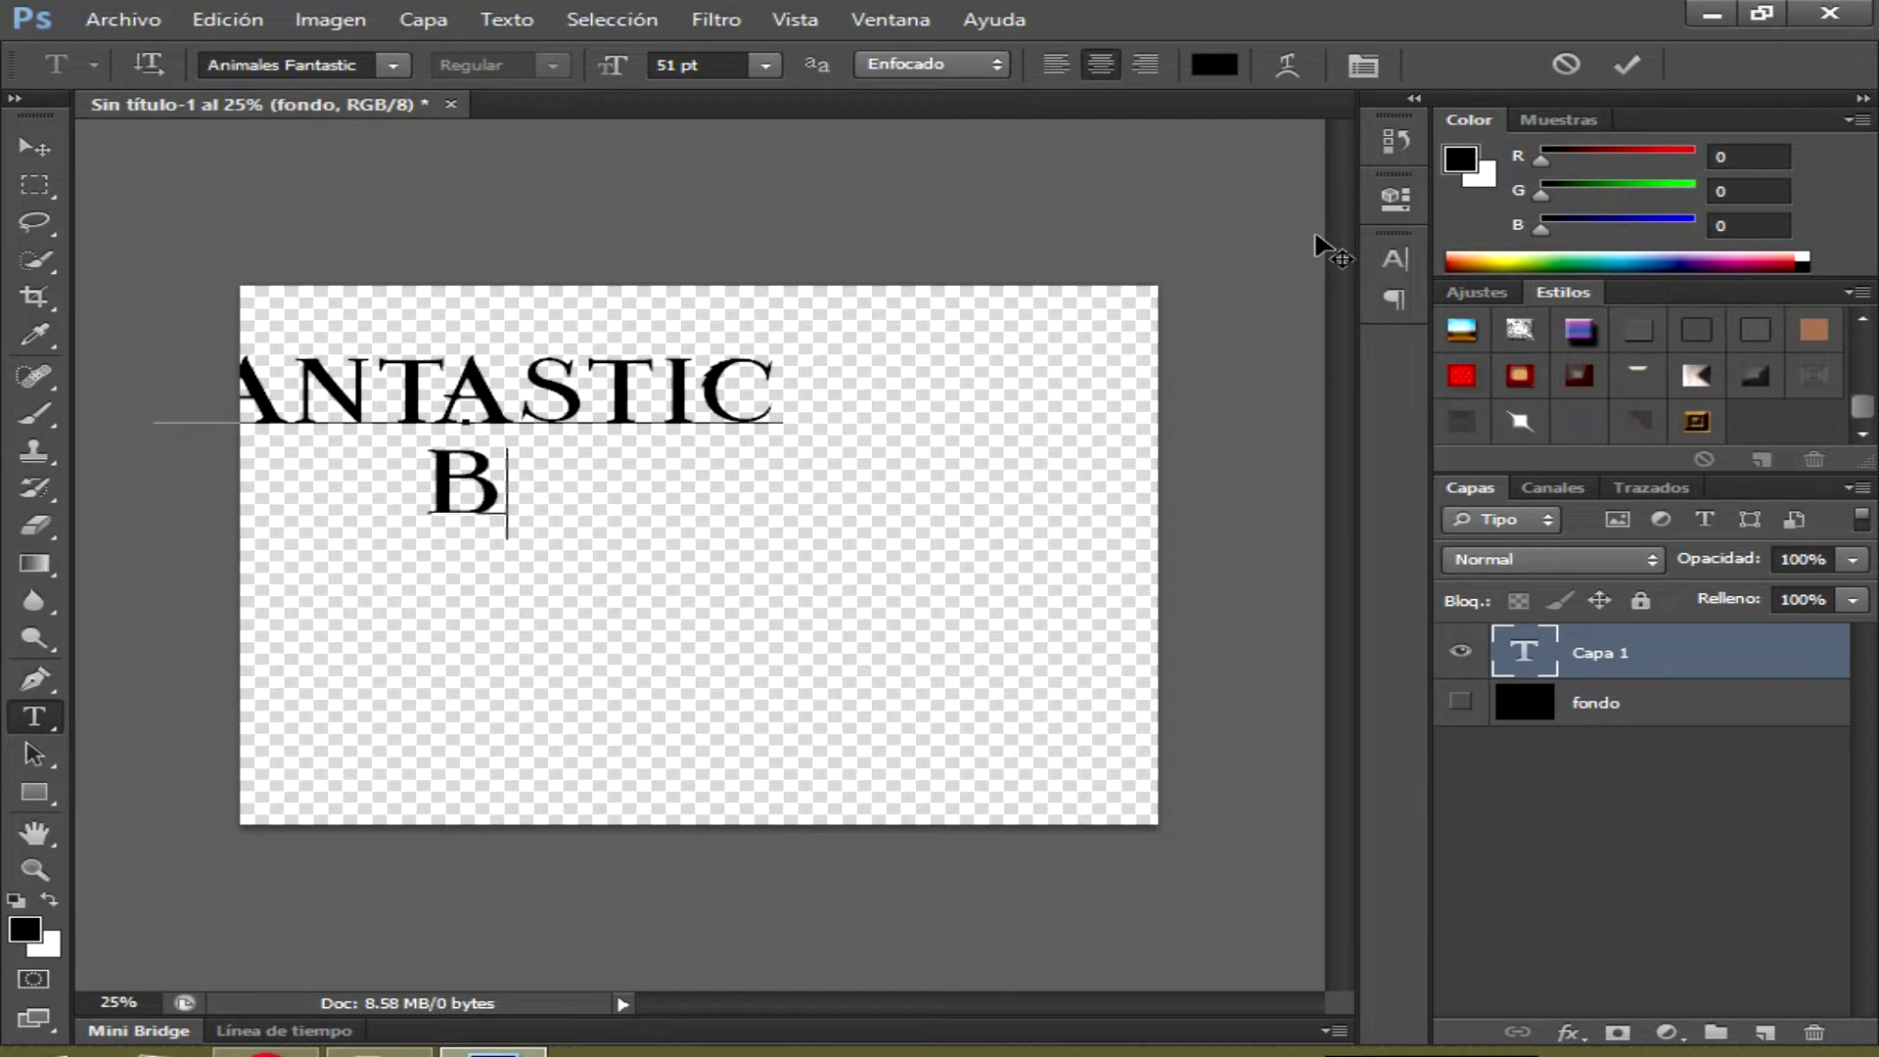
text(E)
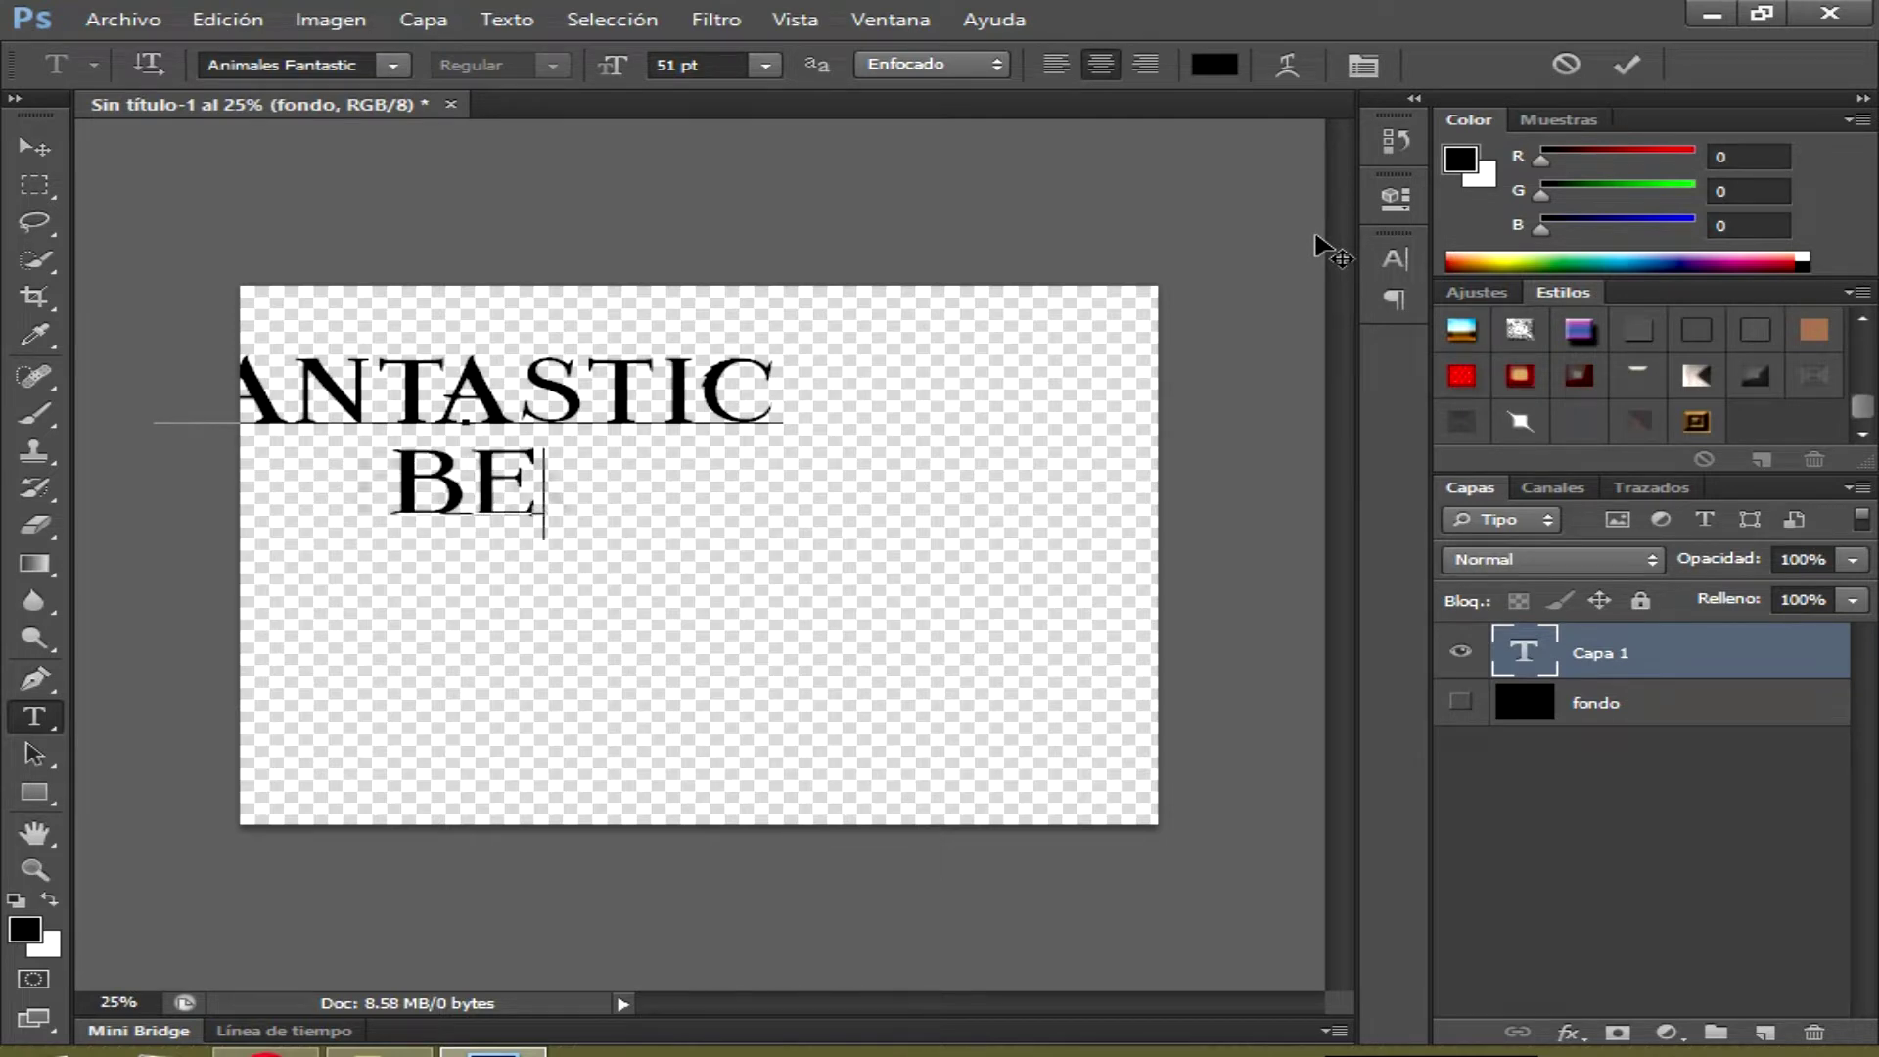
text(A)
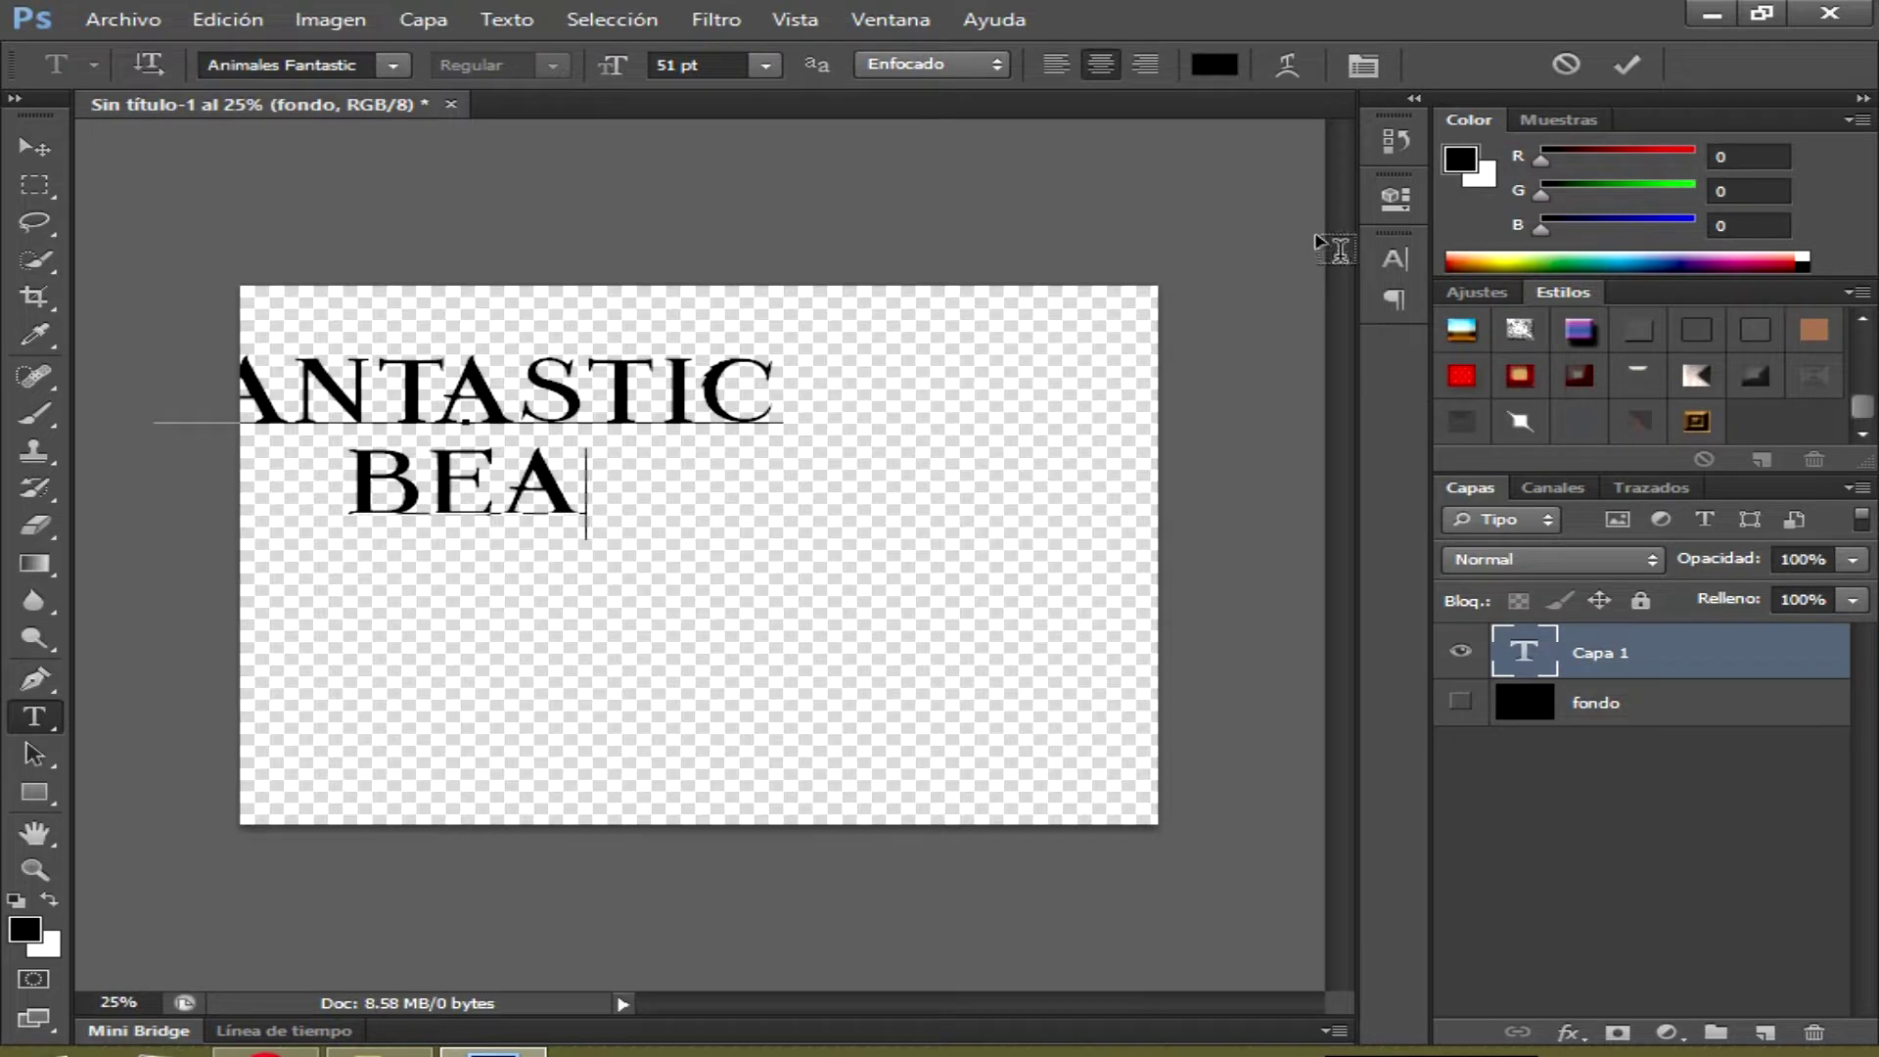
text(S)
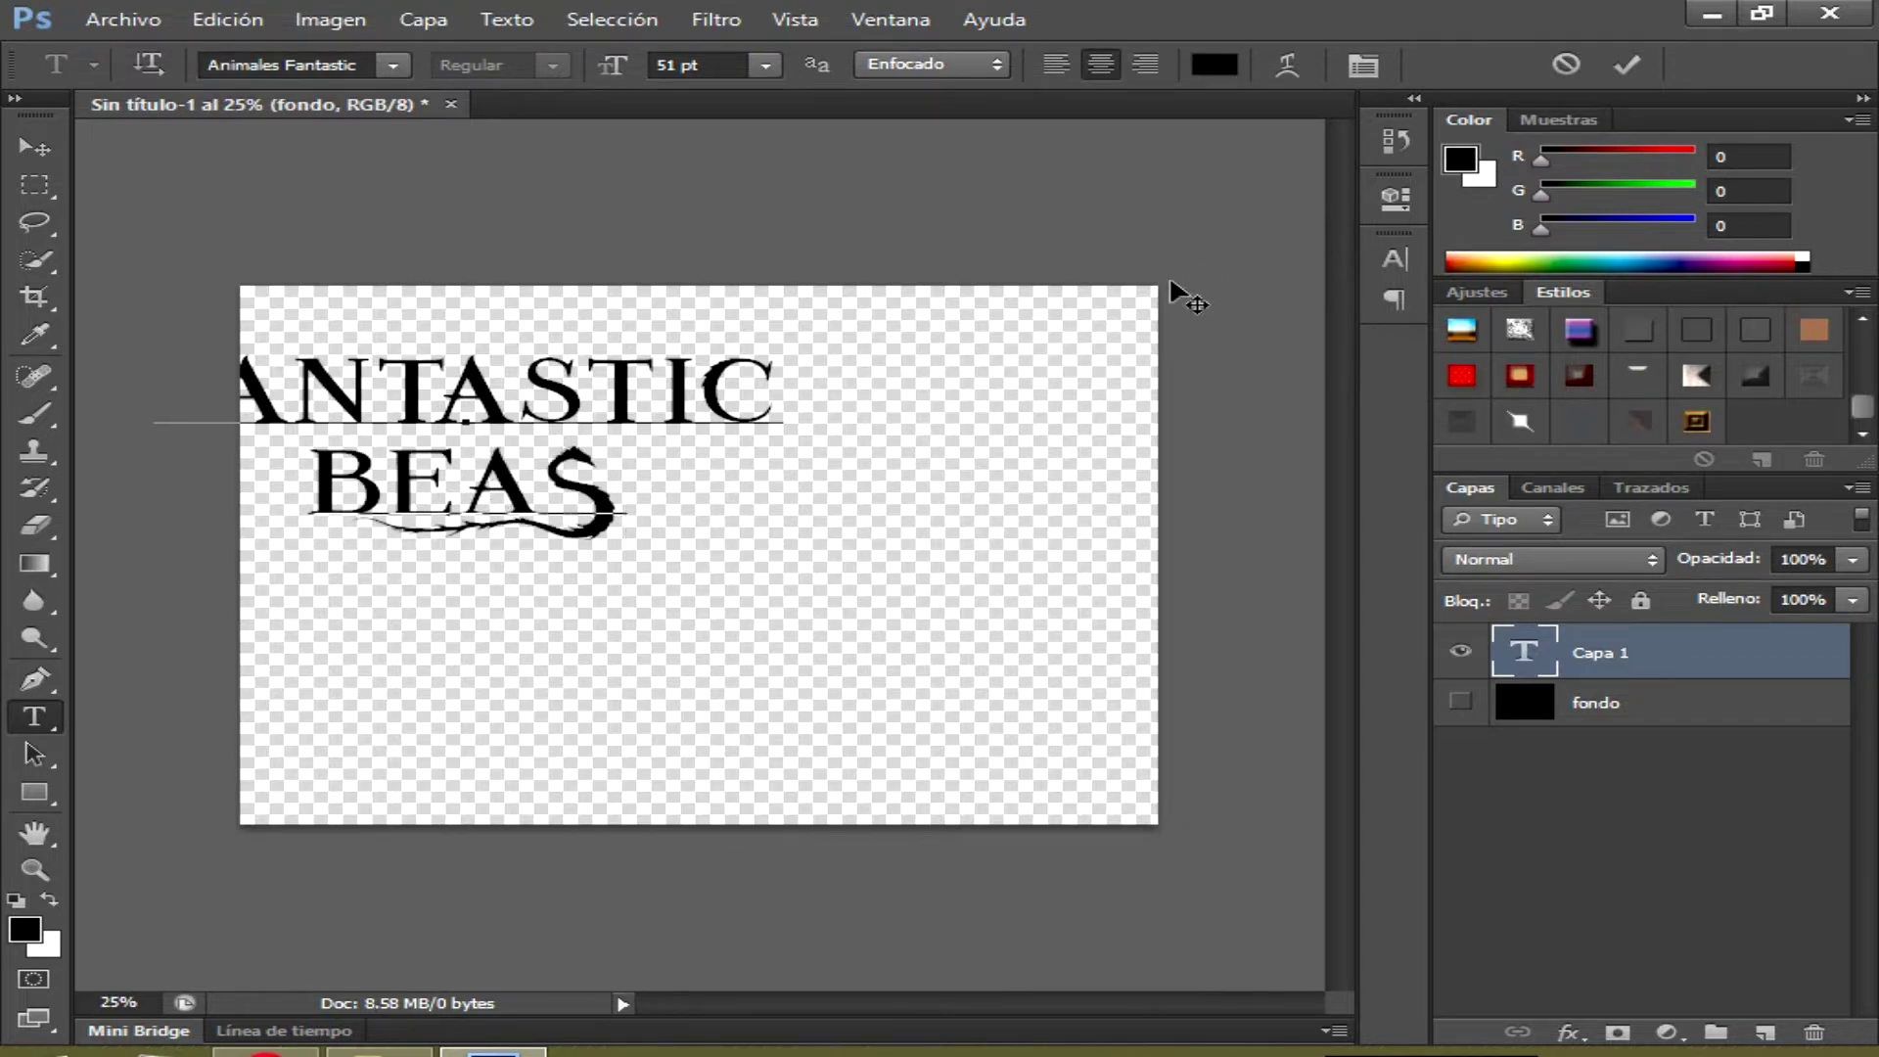
text(T)
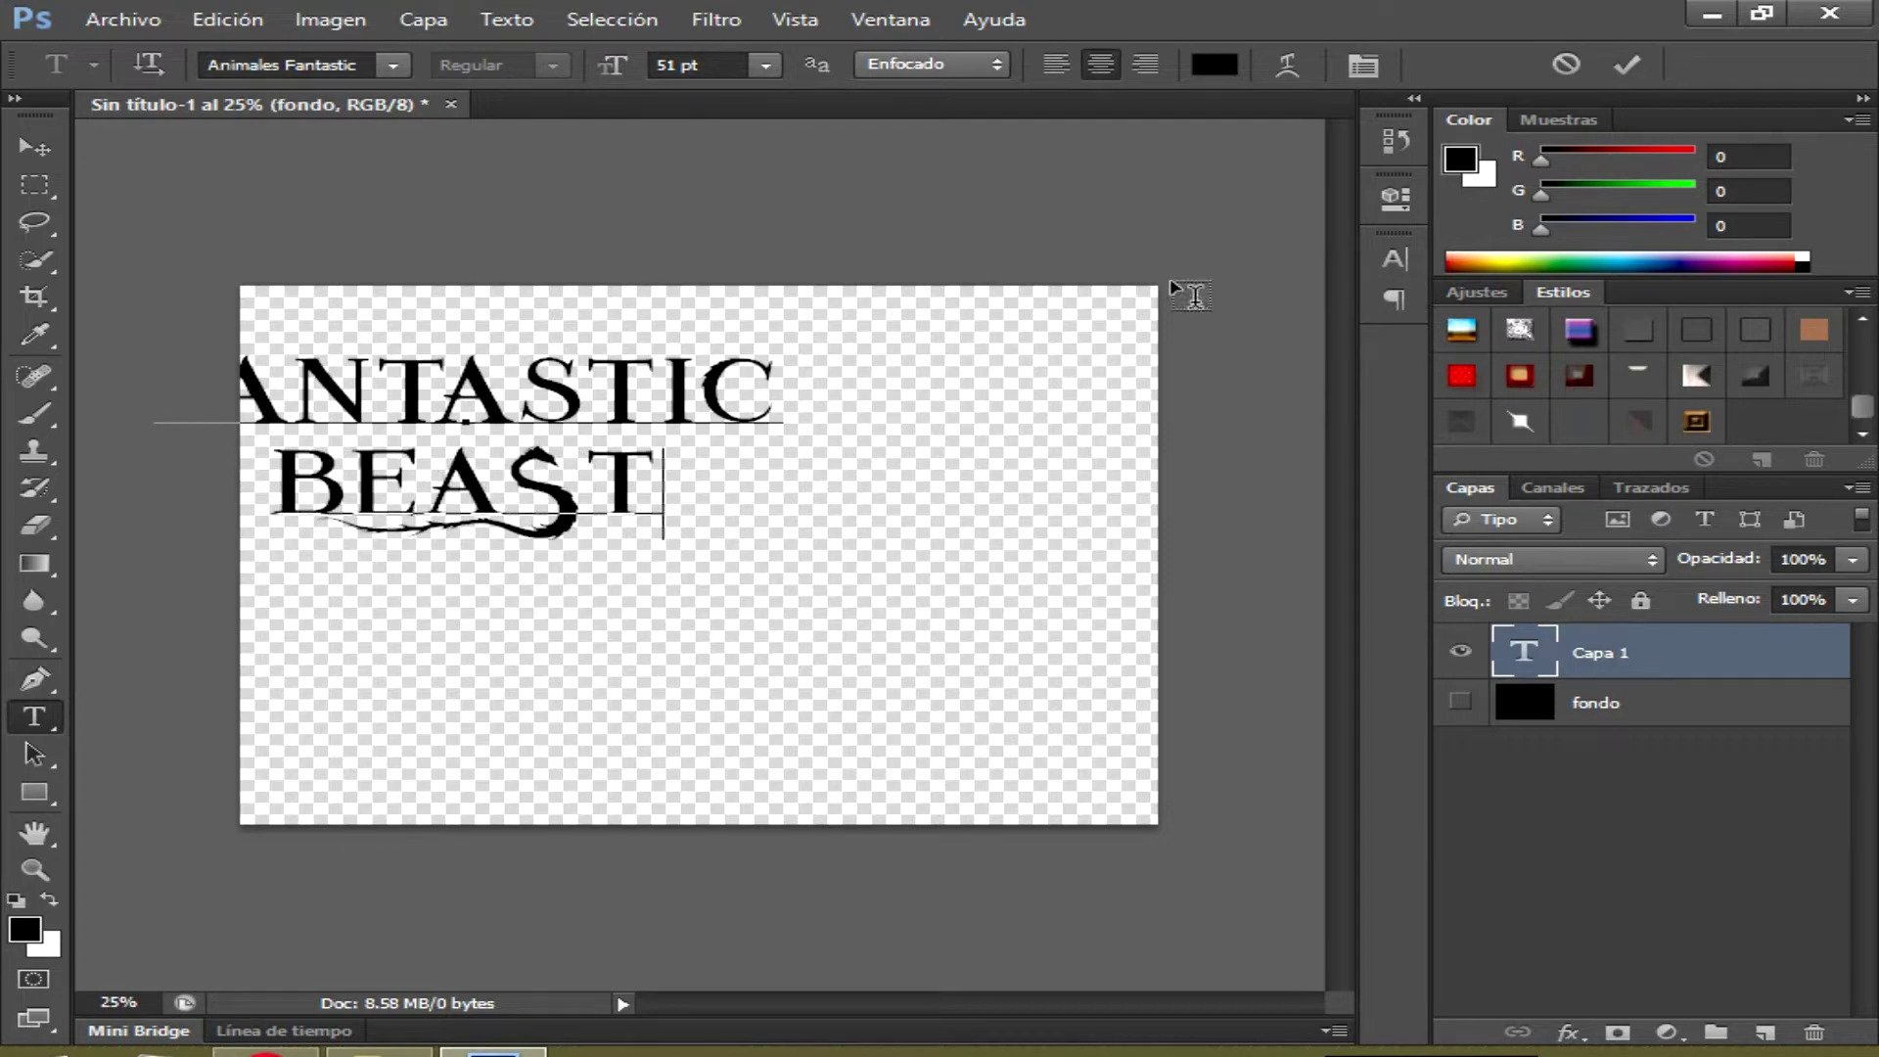
text(C)
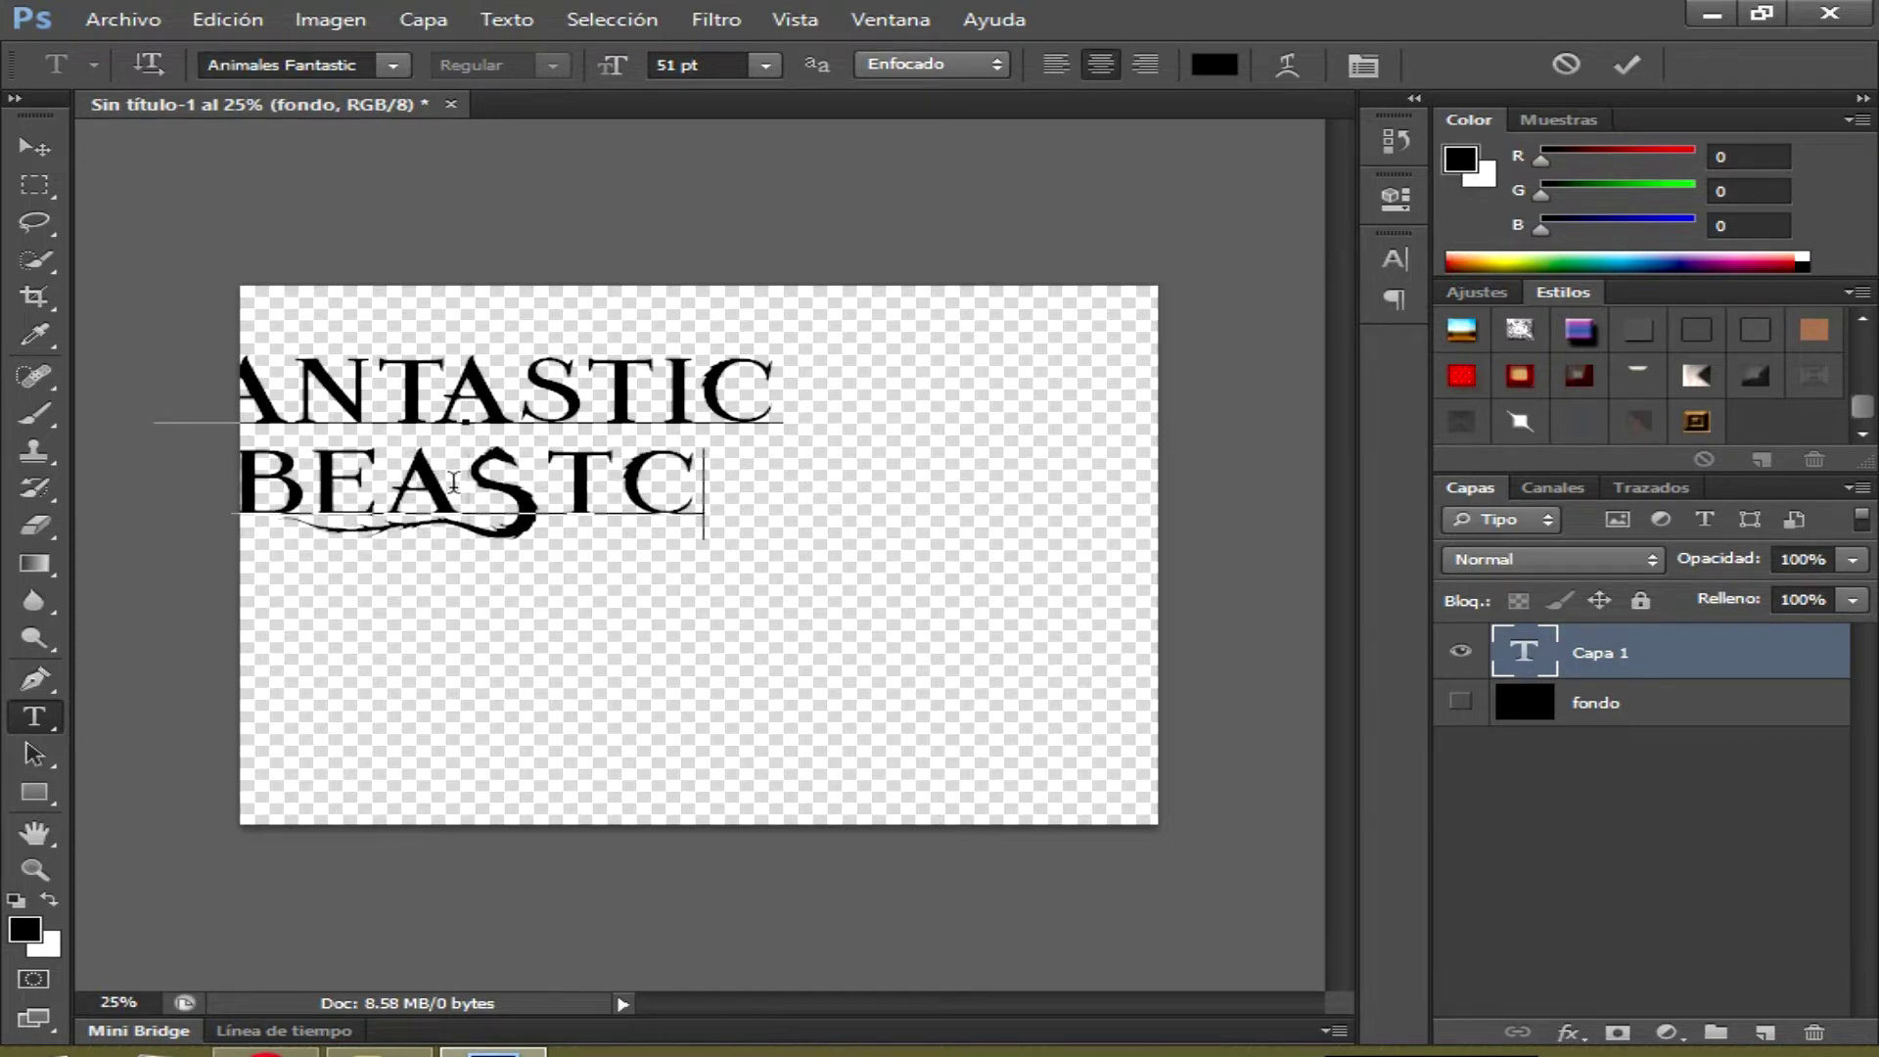
Fix the second line to read BEA$TC, commit the title, and centre it on the canvas
key(BackSpace)
key(BackSpace)
key(BackSpace)
text(BE)
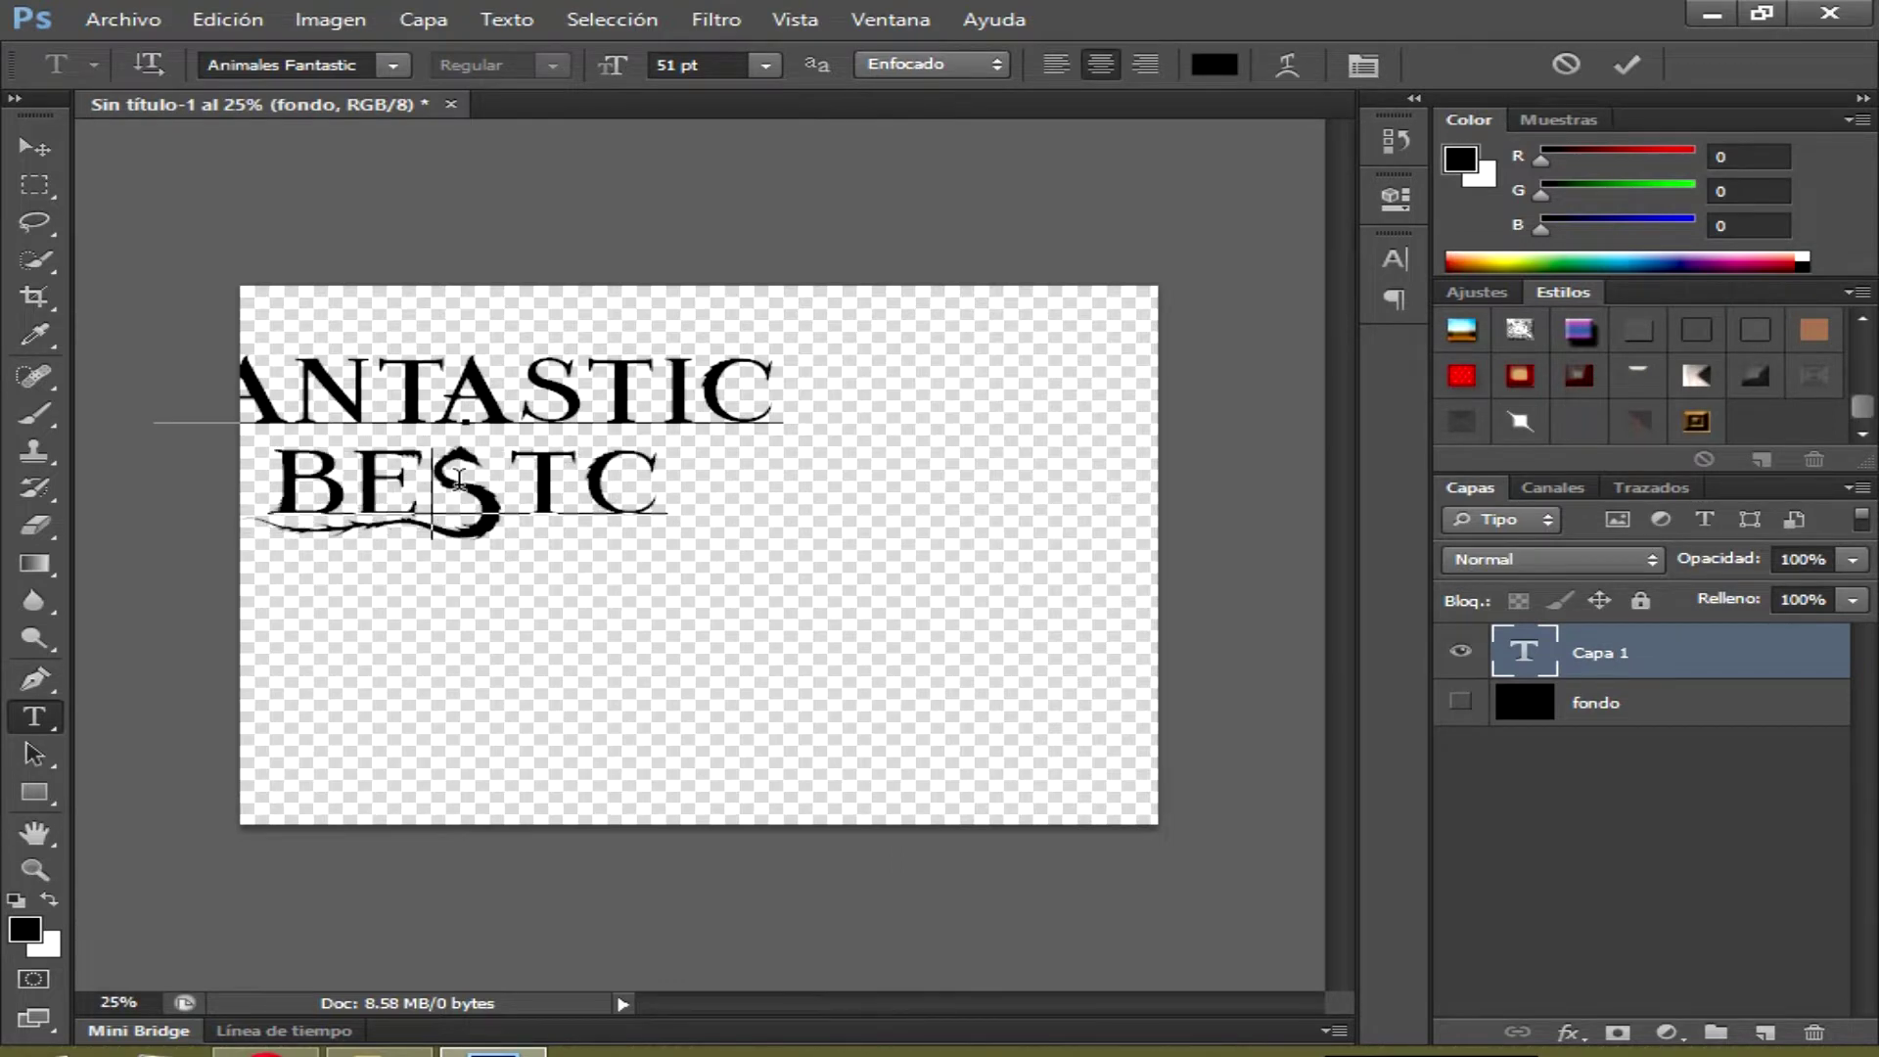
text(A)
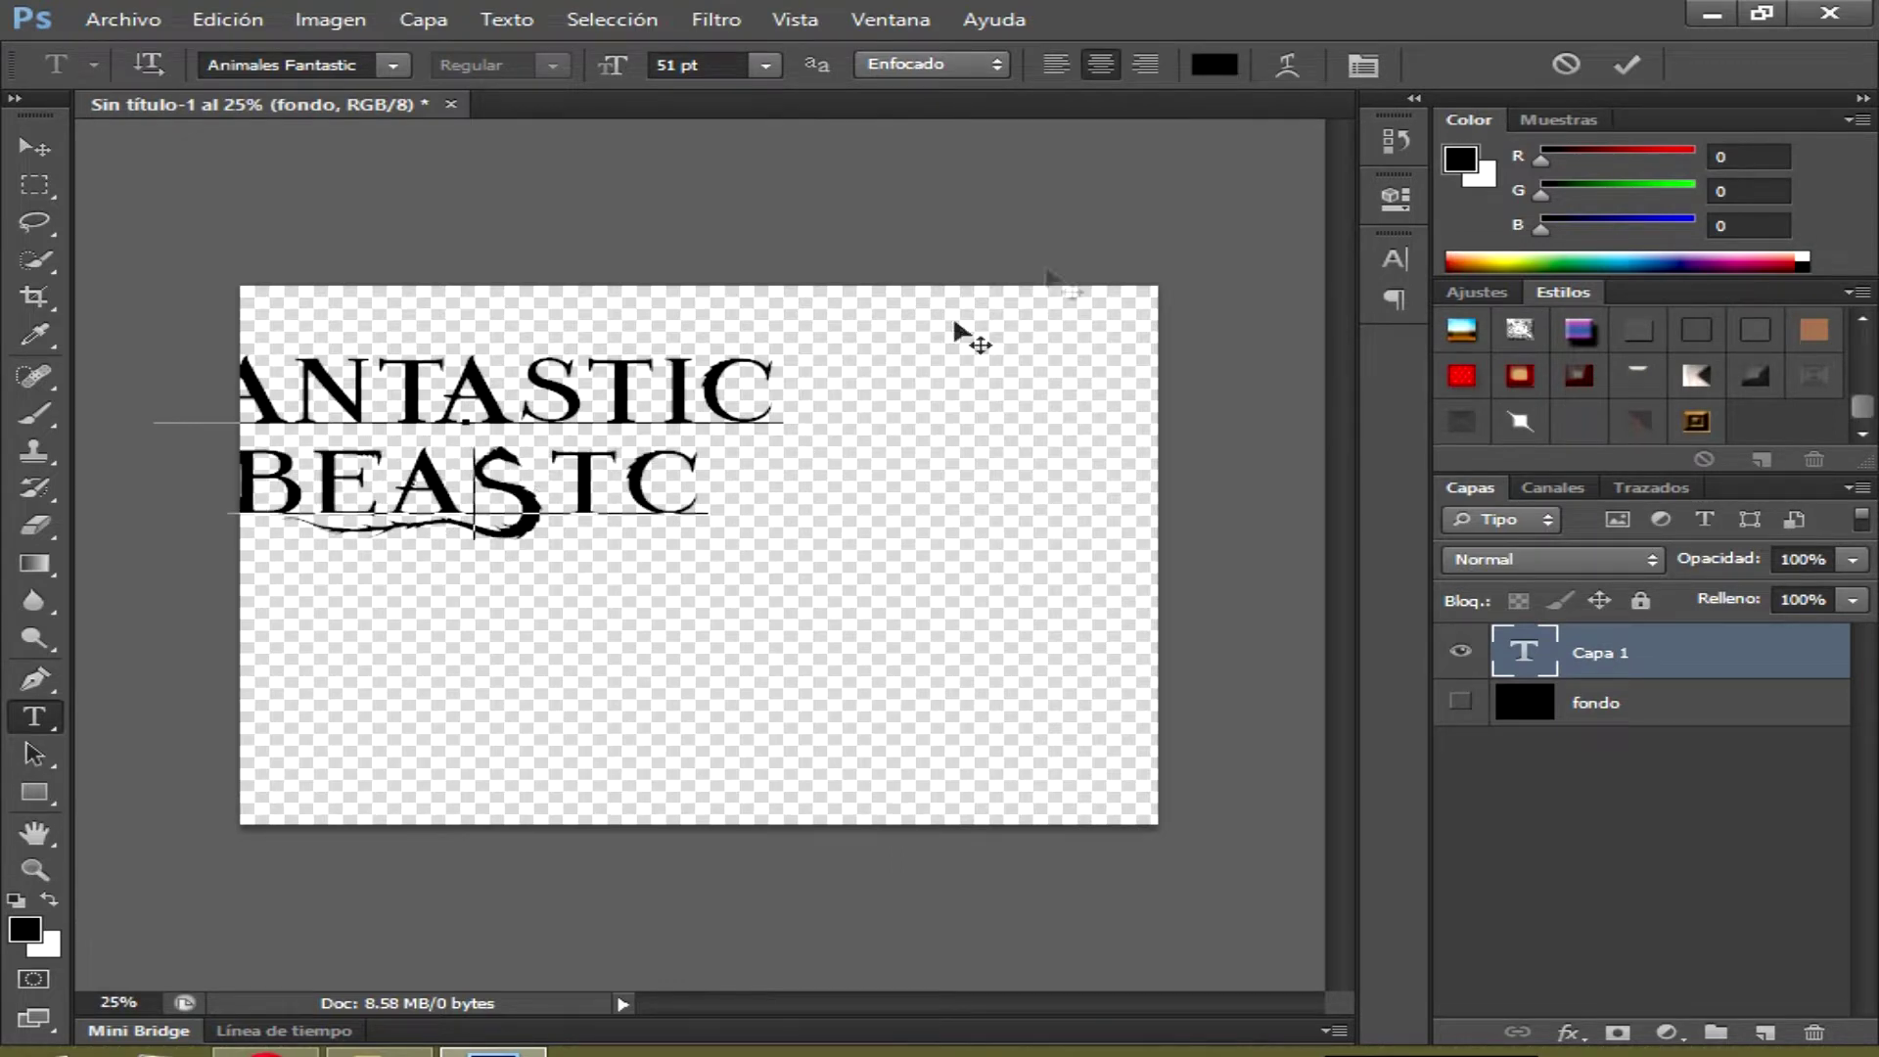
click(1624, 68)
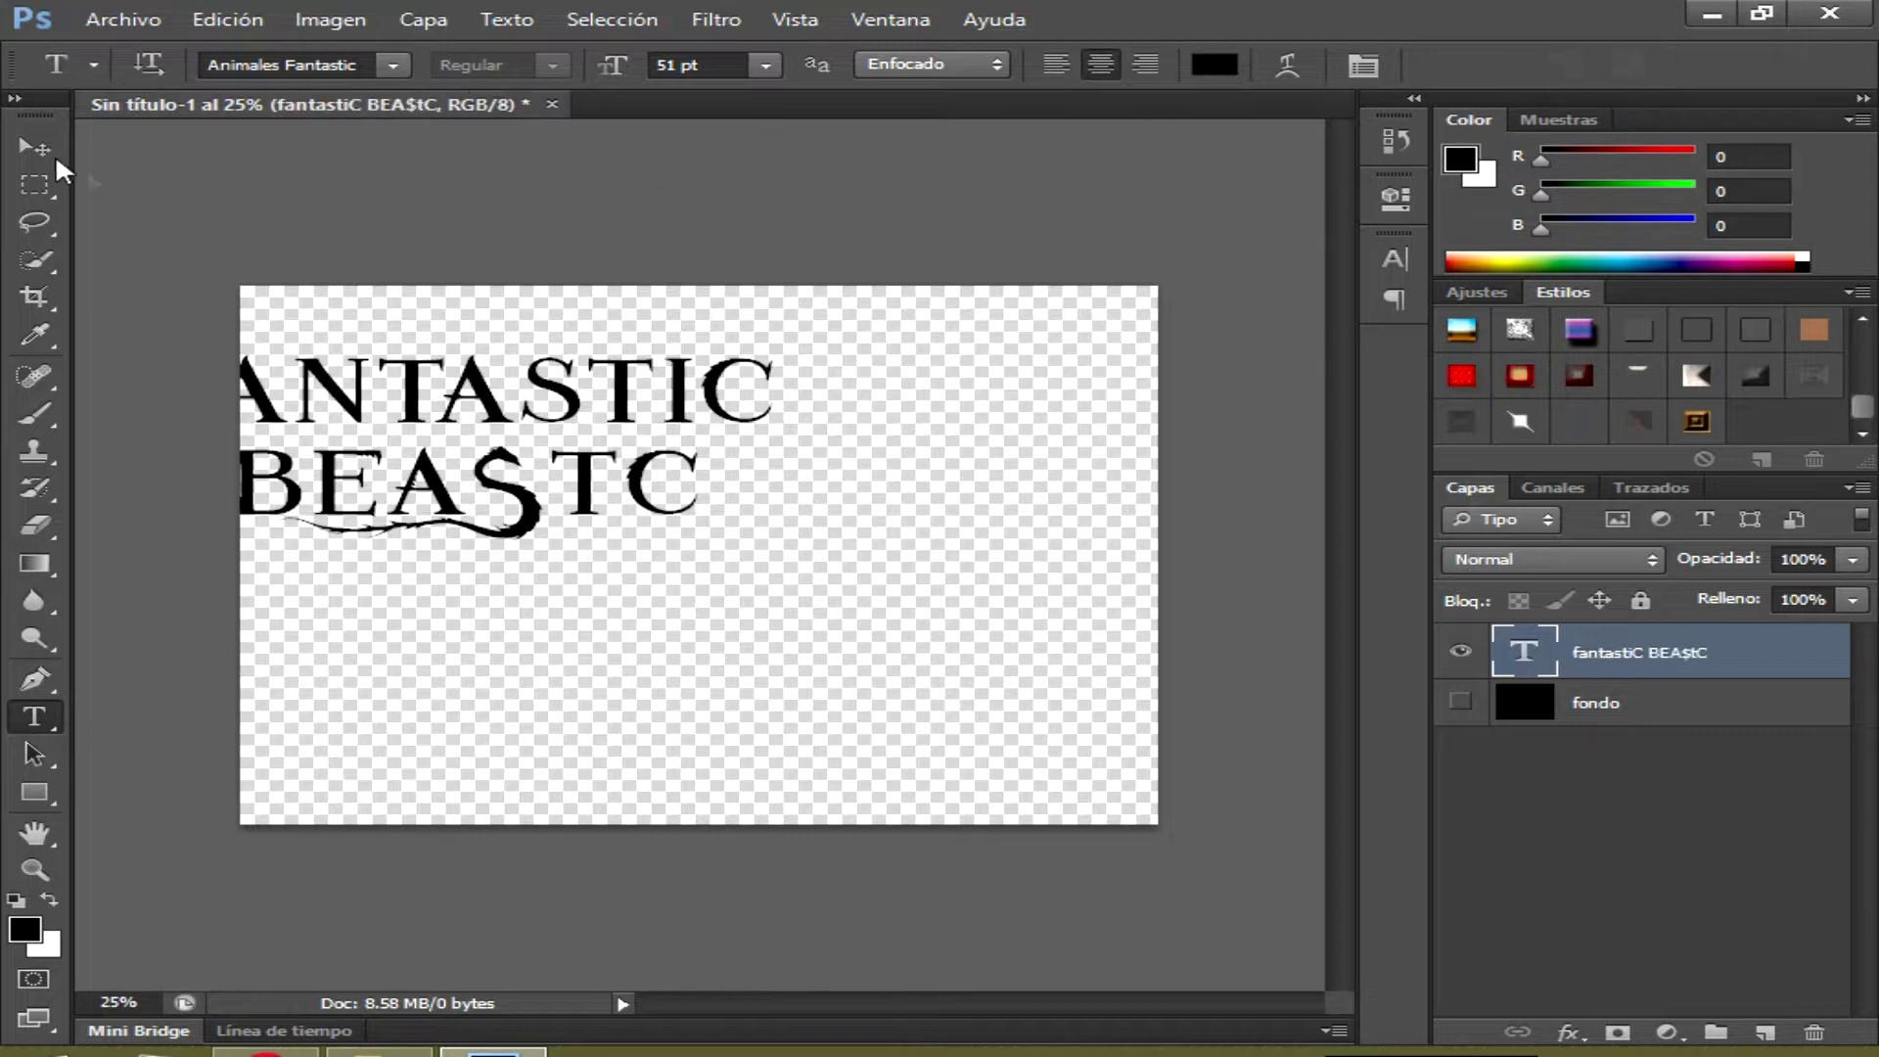
key(v)
drag(452, 399, 733, 487)
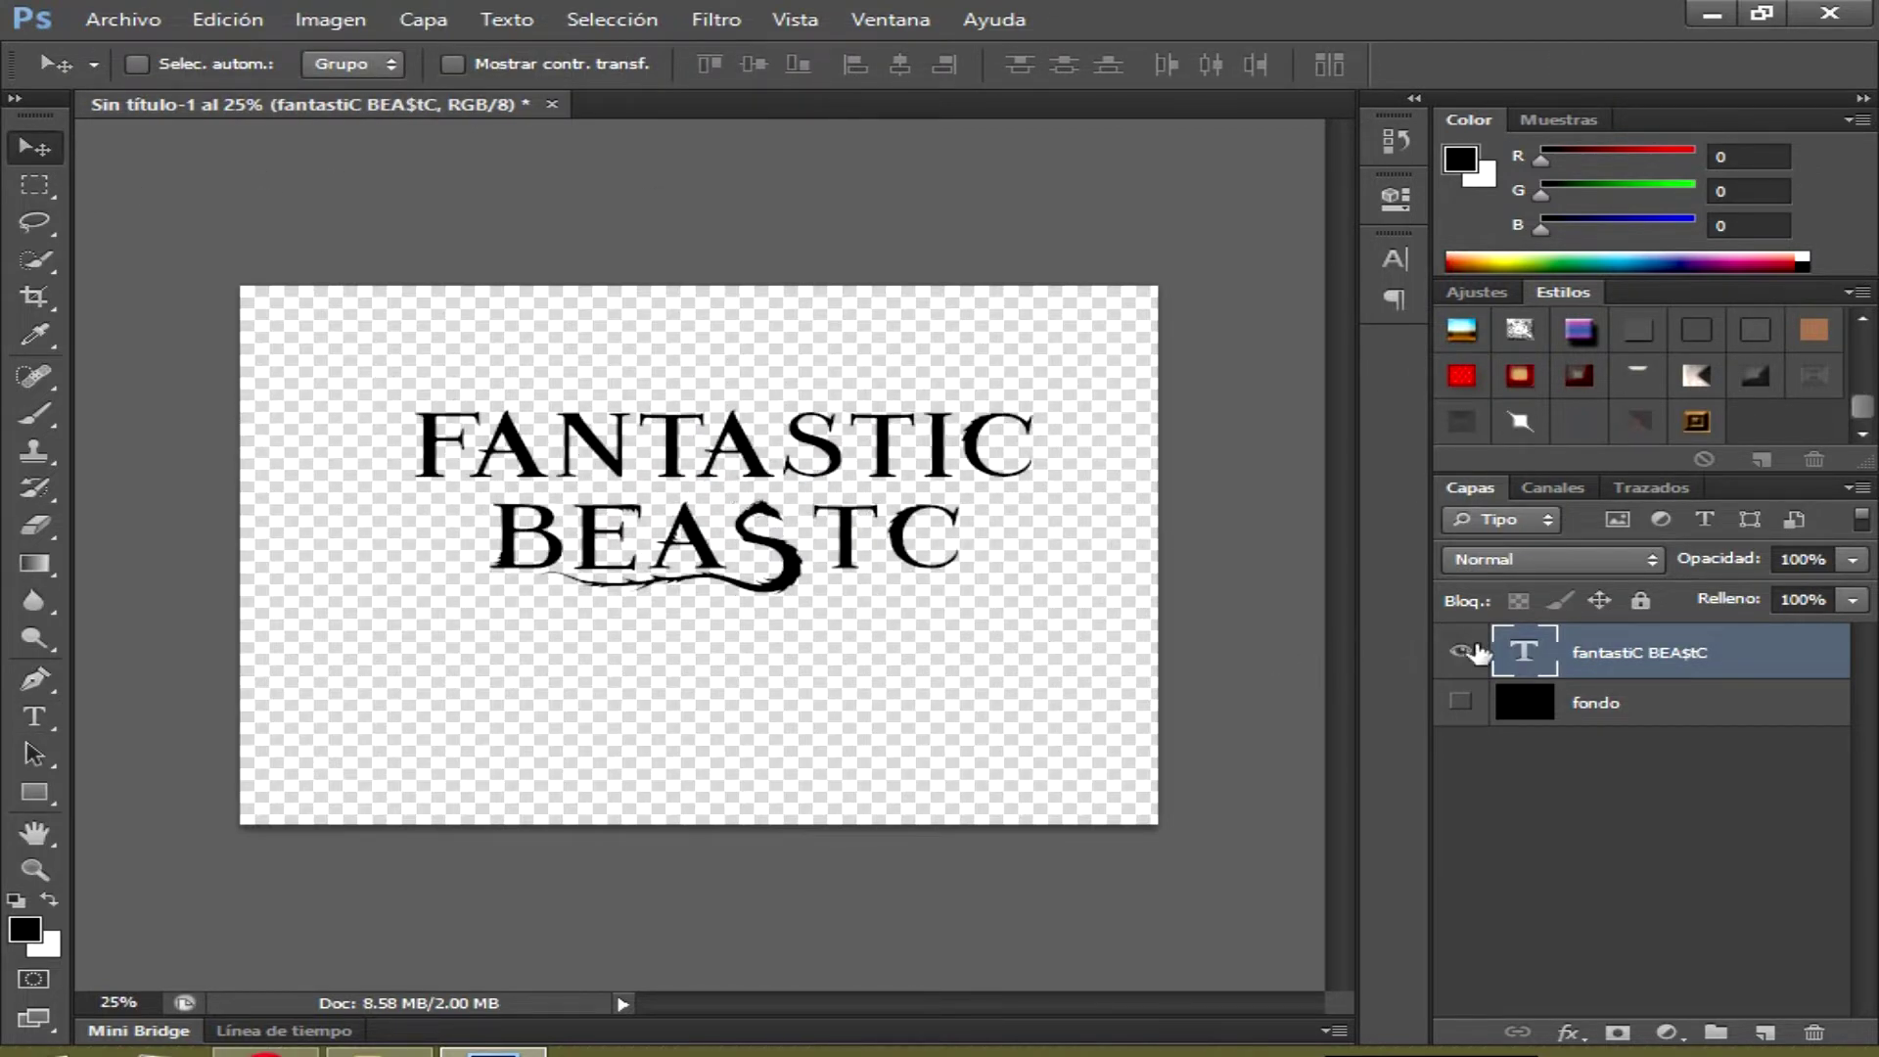
Enlarge the BEA$TC line to 102 pt and commit it
double_click(1522, 652)
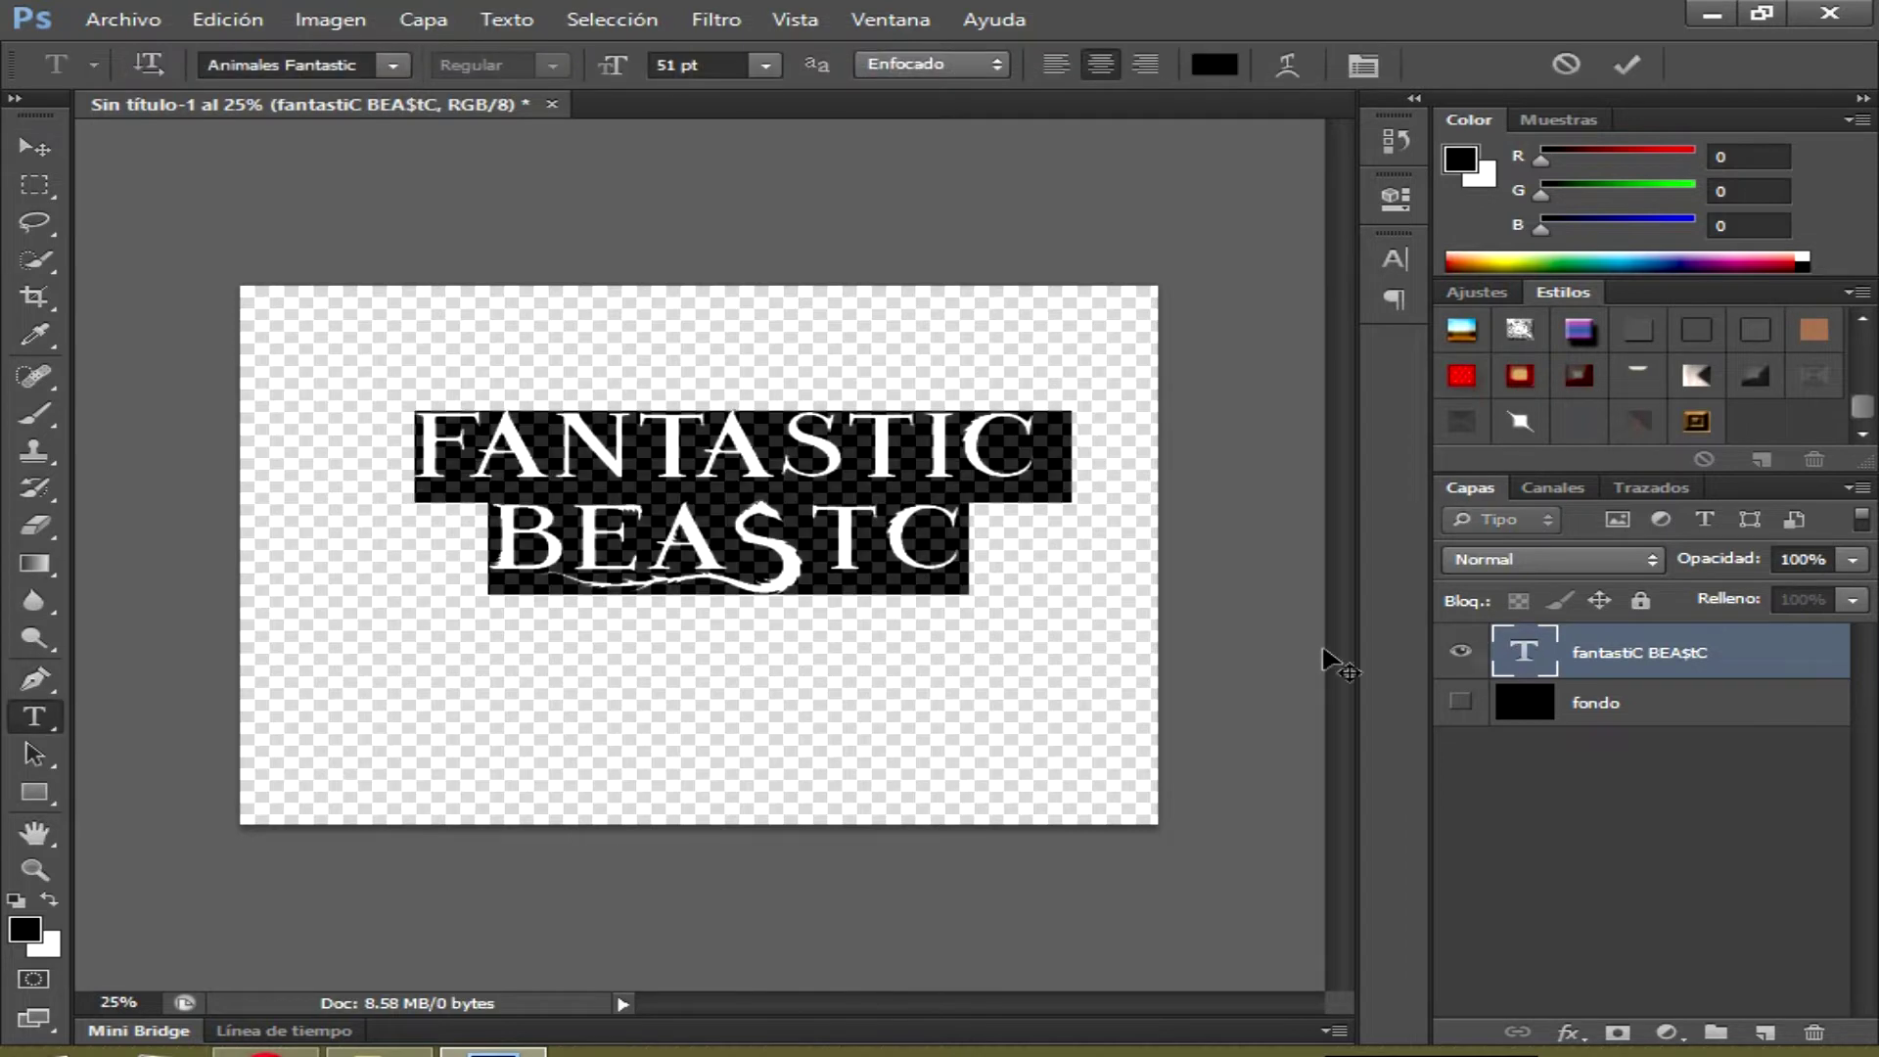
click(818, 450)
drag(492, 536, 974, 540)
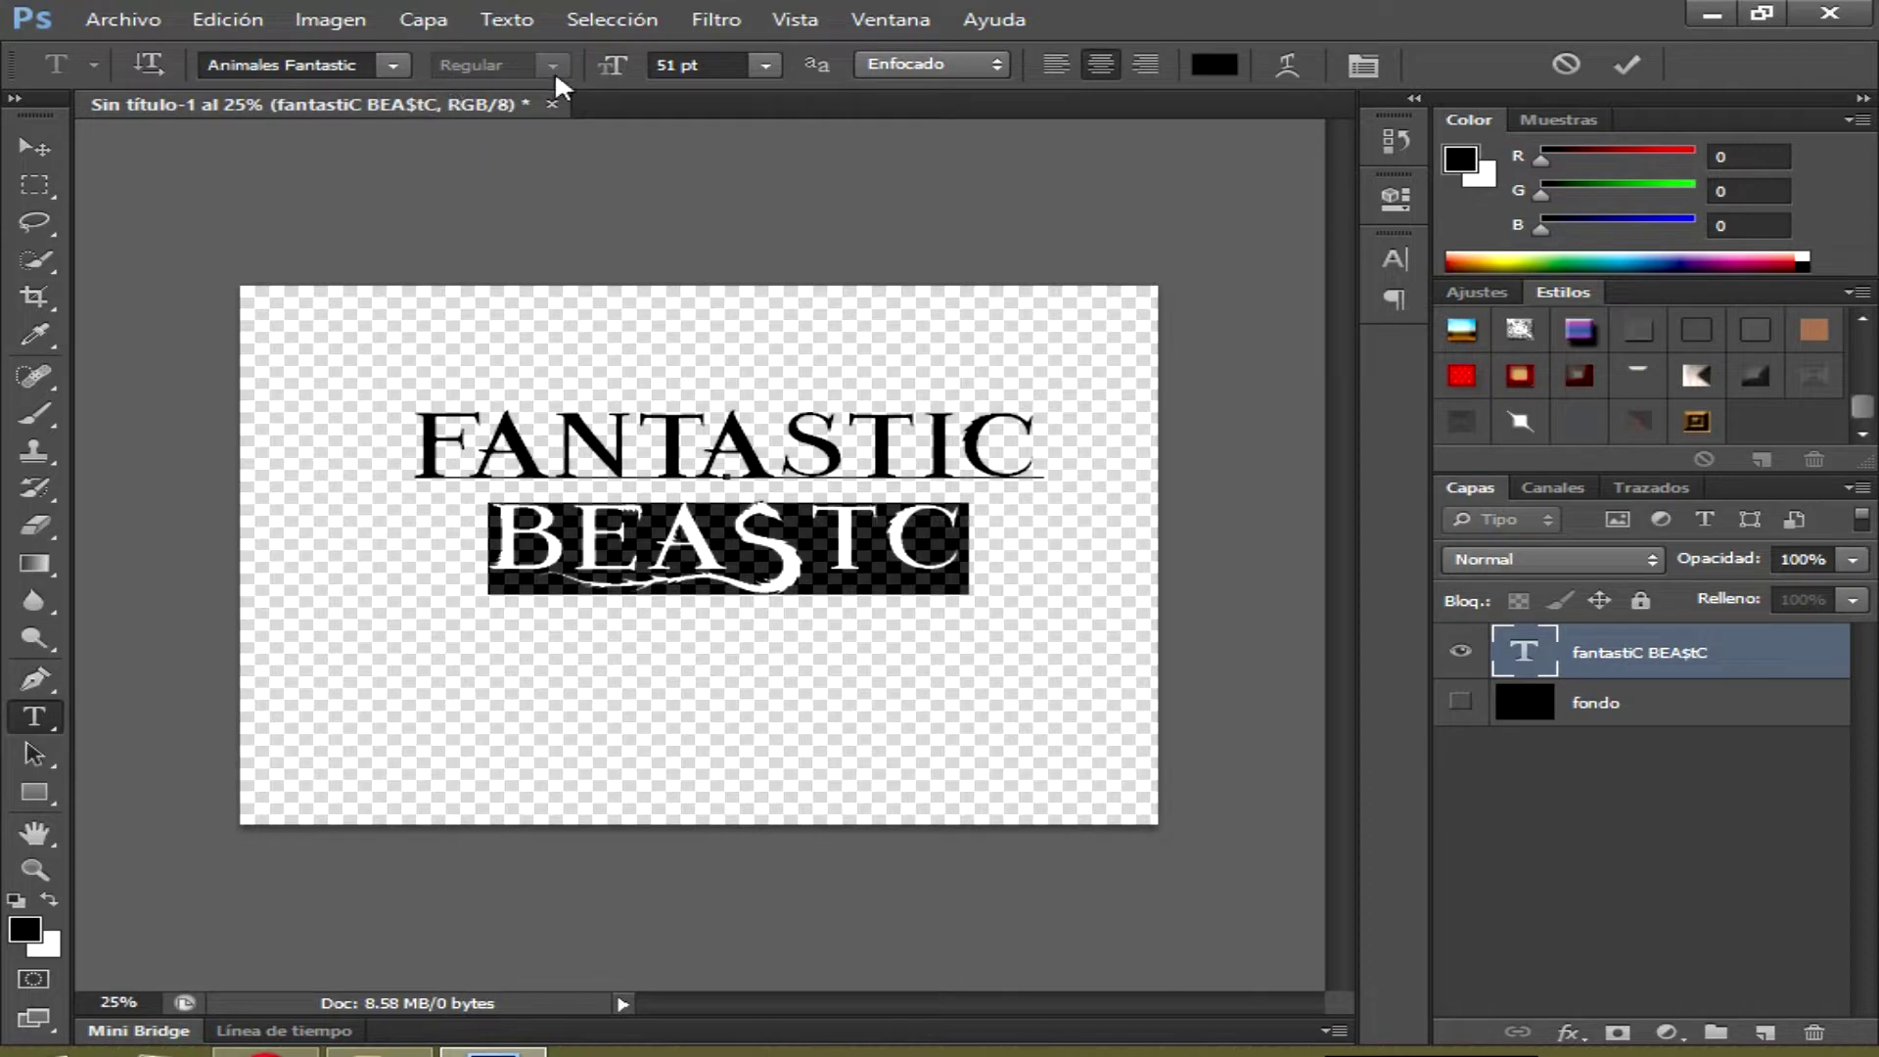
click(677, 63)
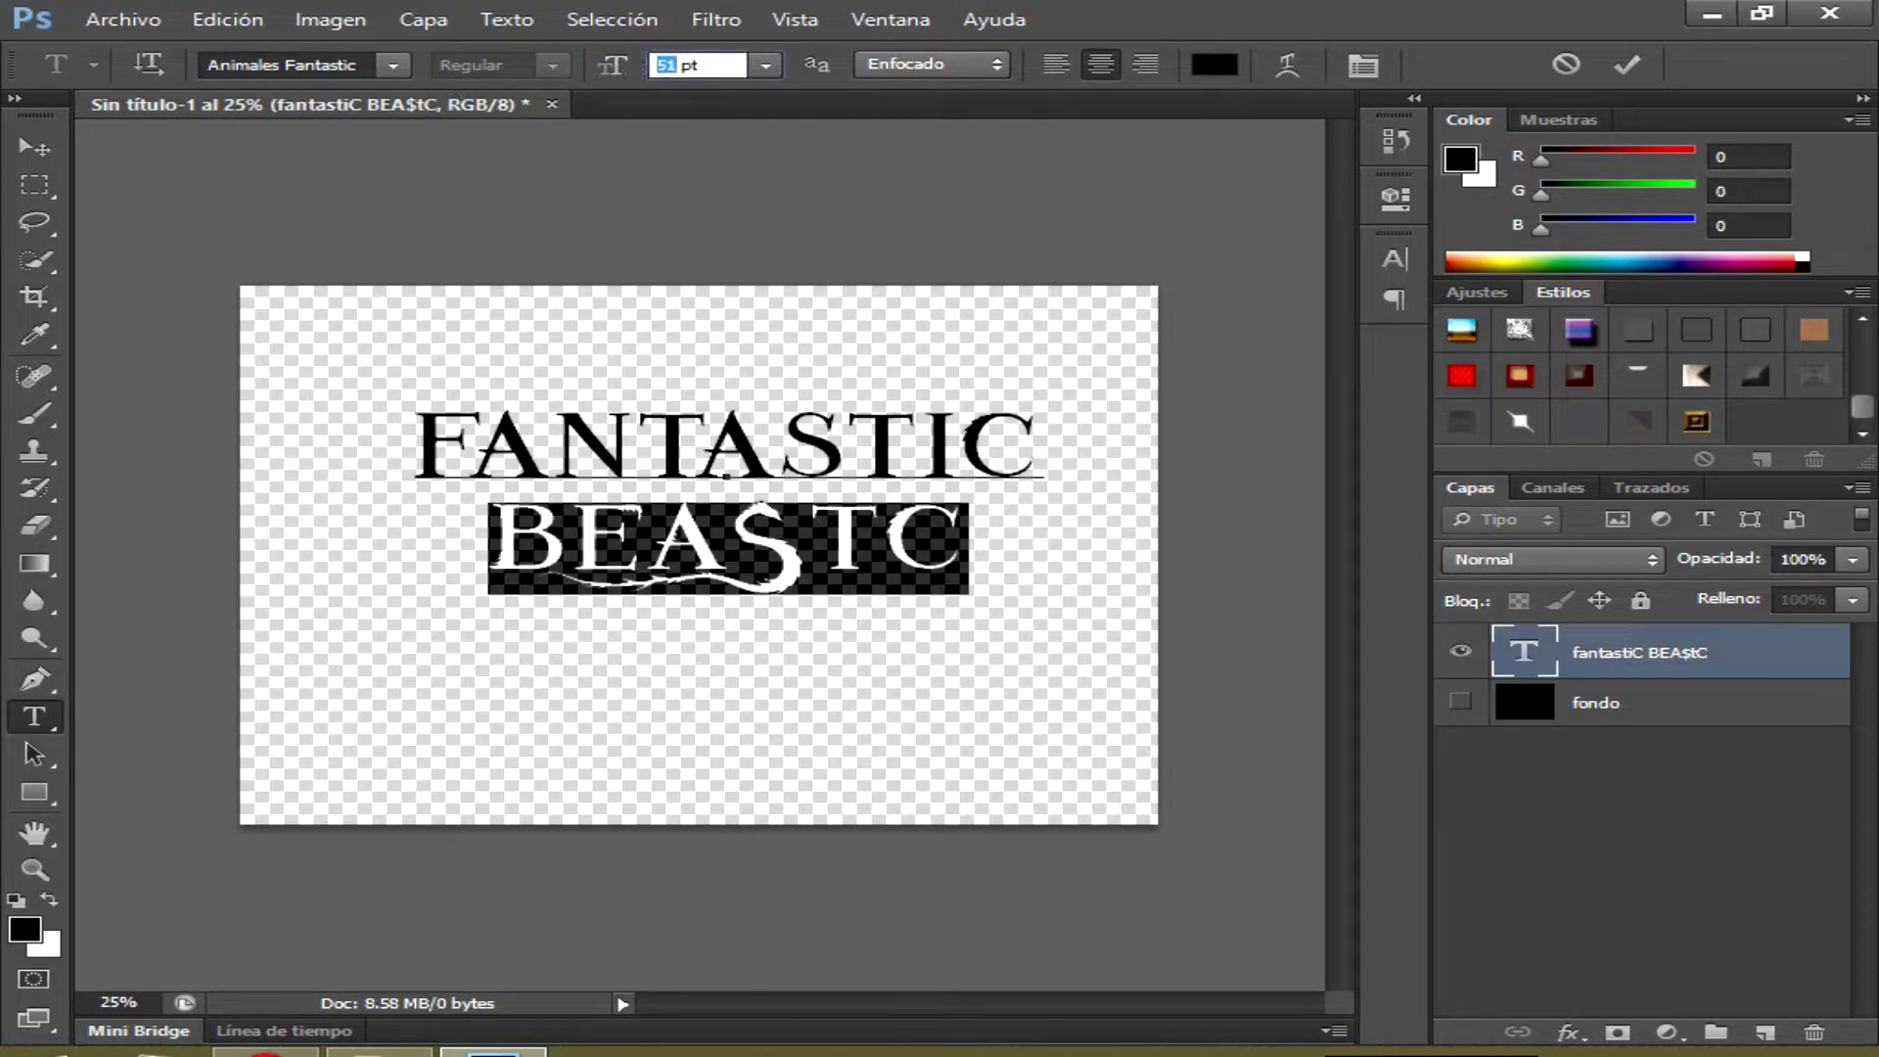
text(102)
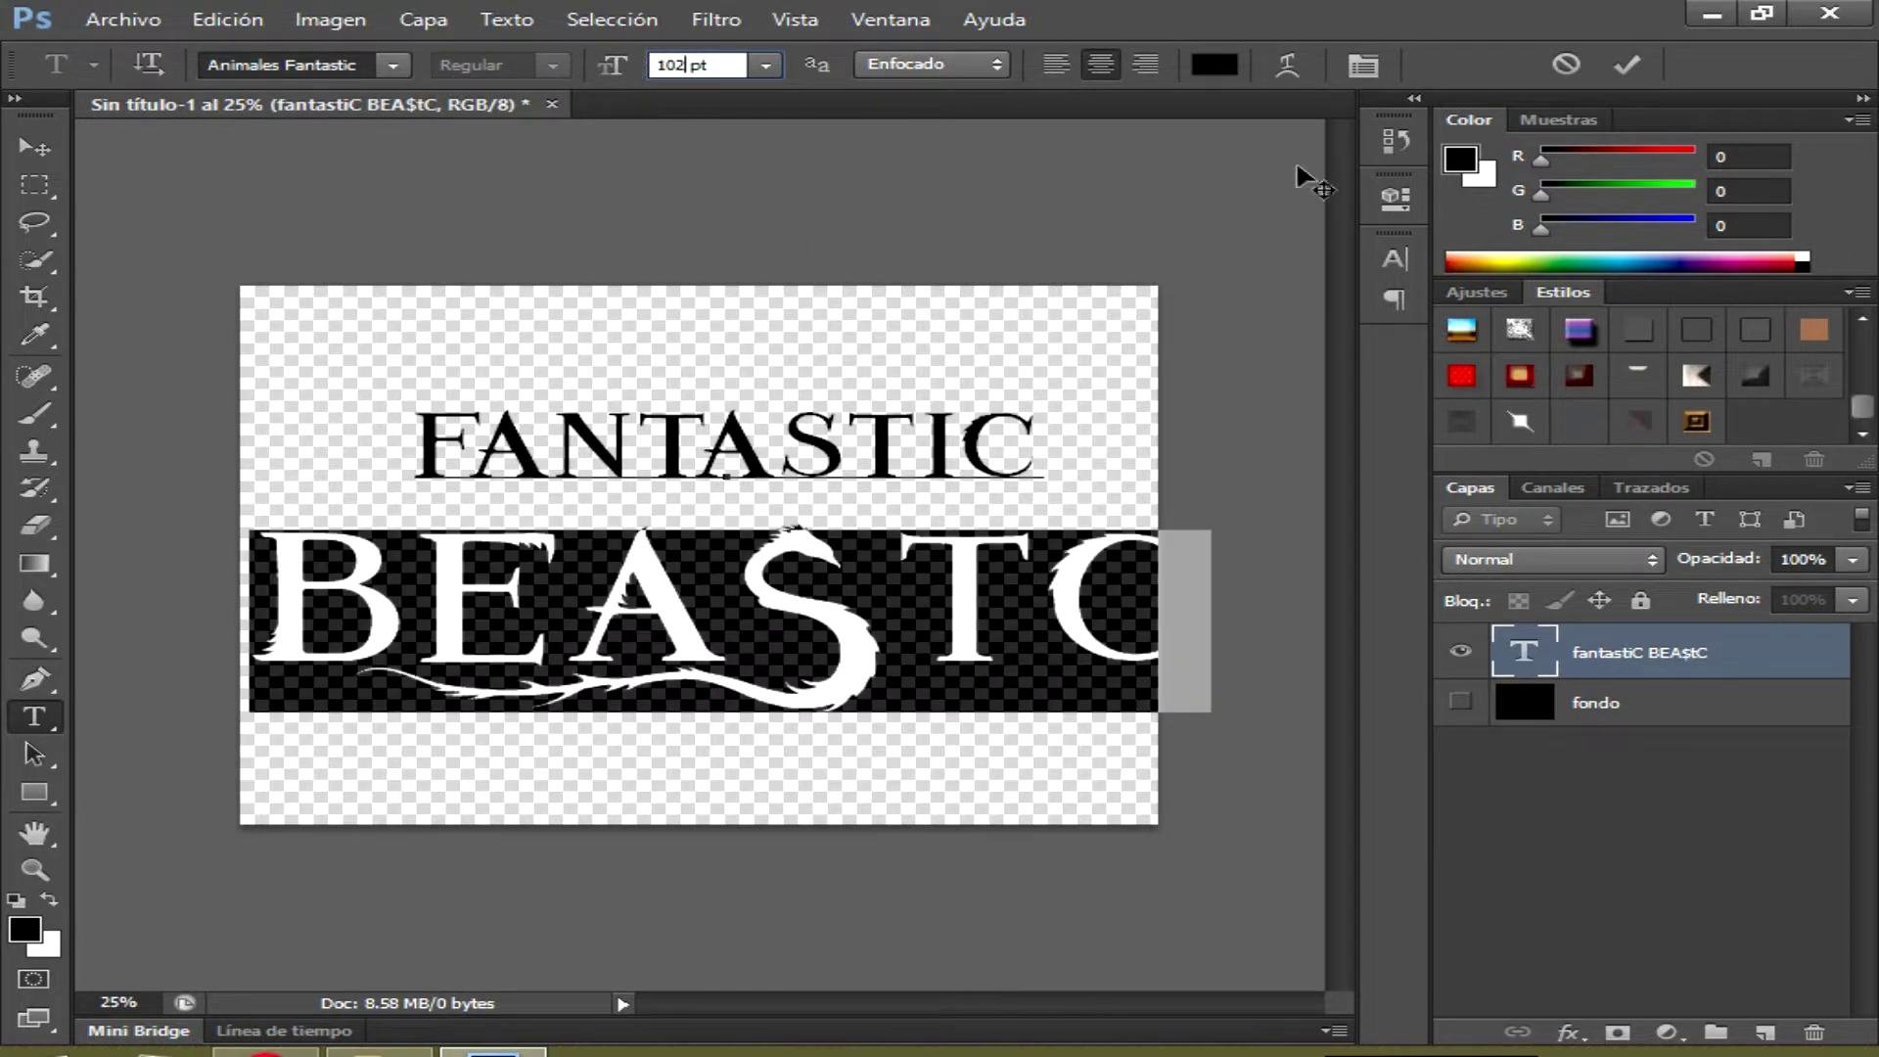
click(1626, 65)
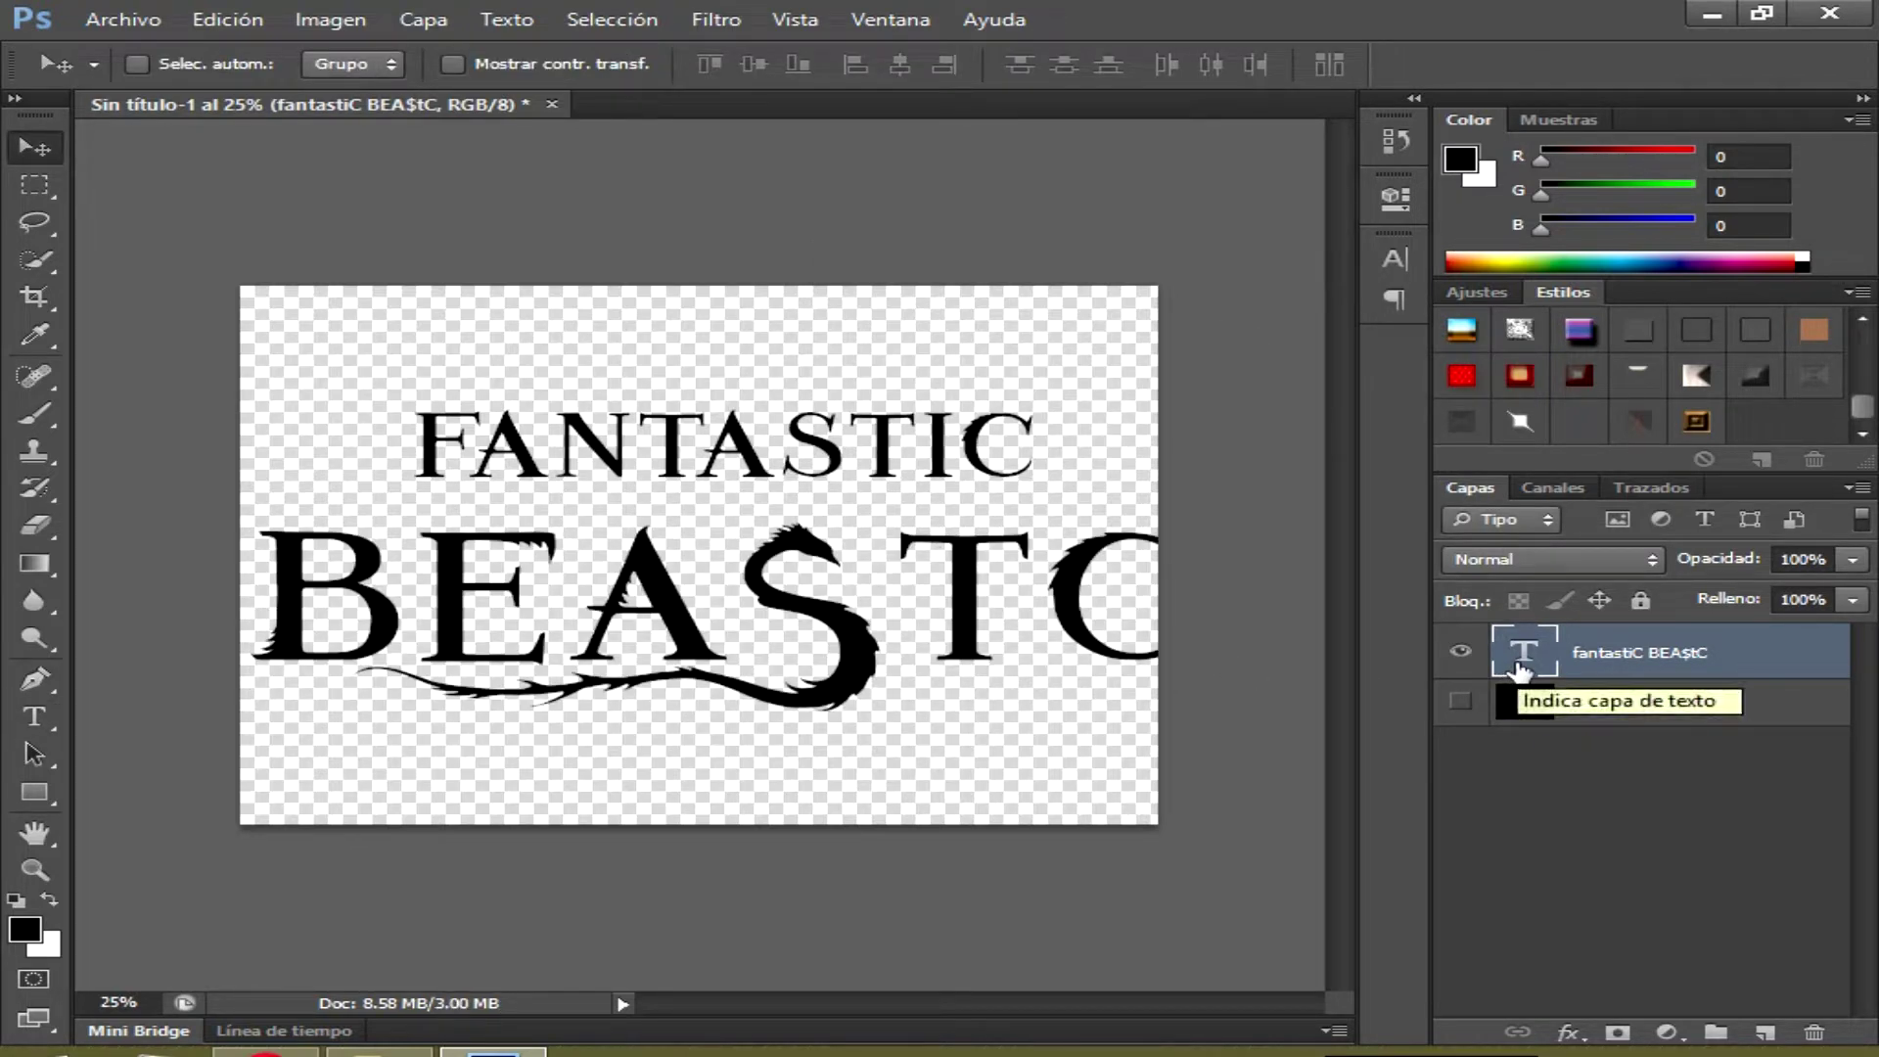
Give the whole title 102 pt leading and Óptica kerning in the Character panel
double_click(1520, 654)
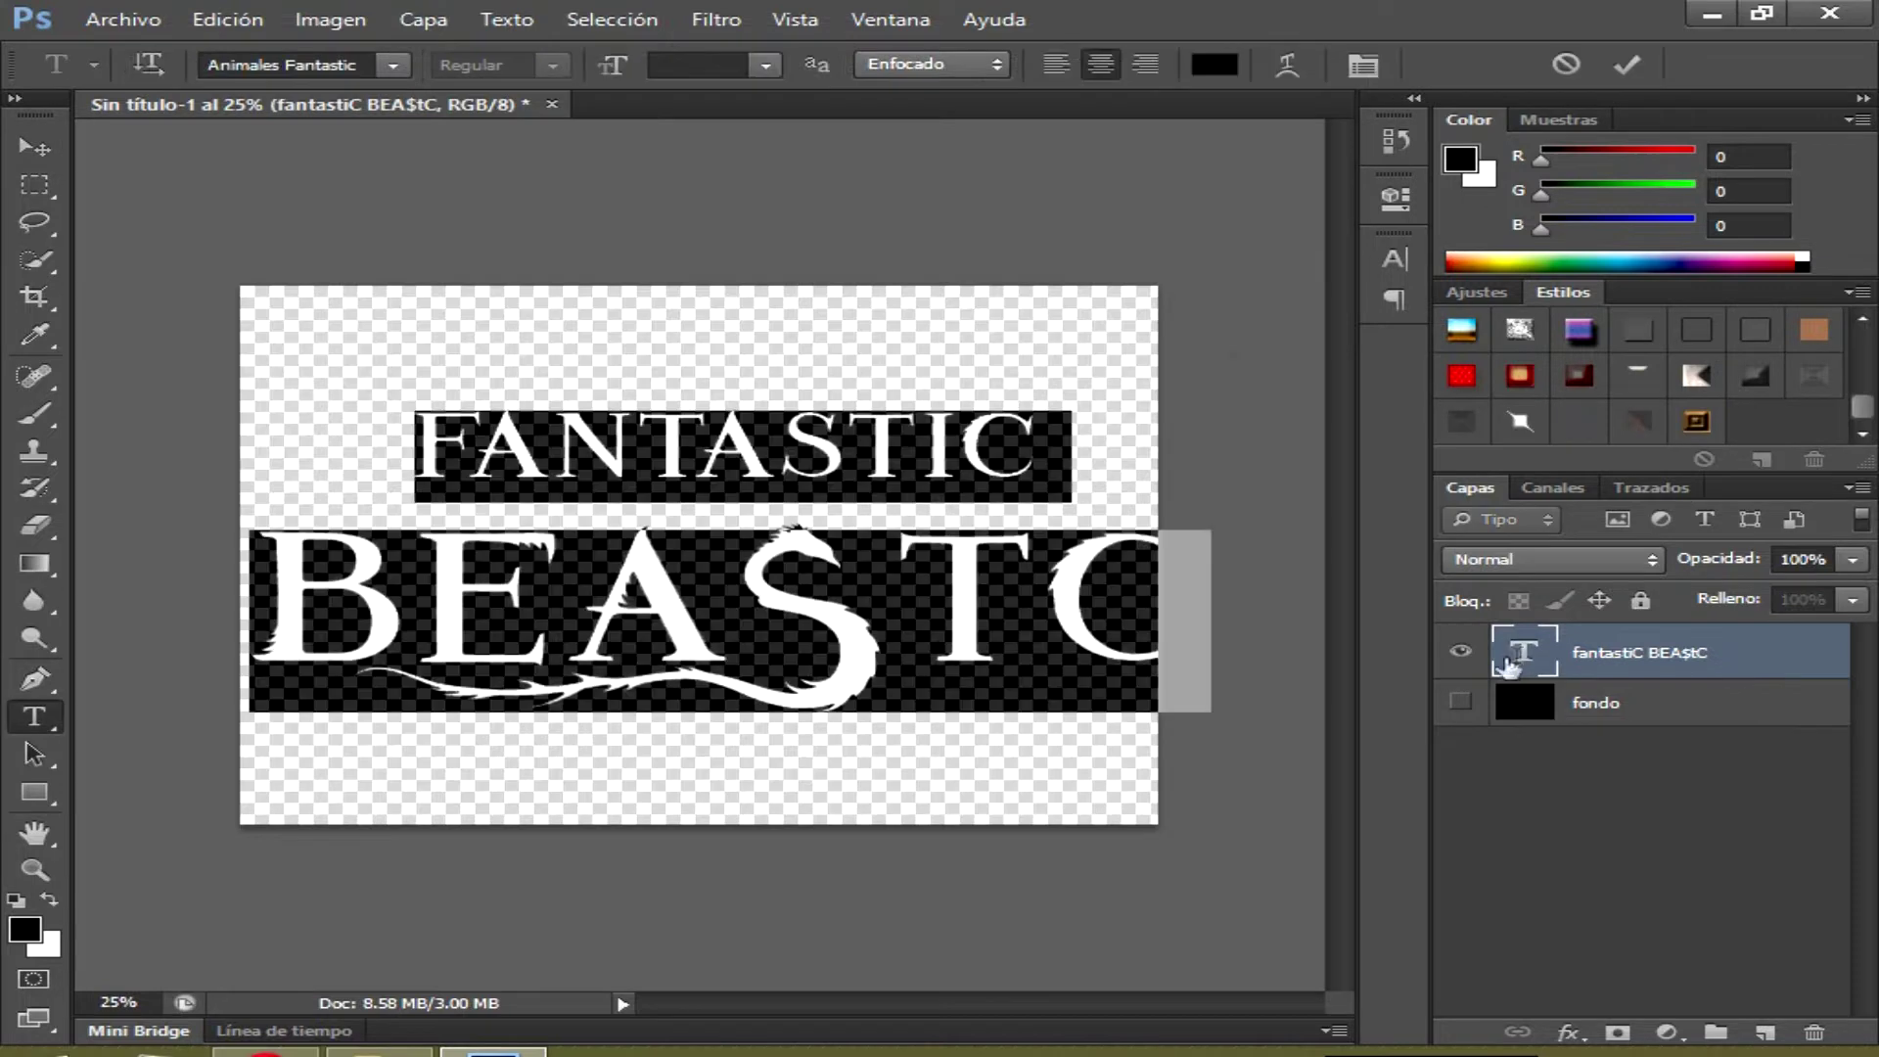
click(1363, 65)
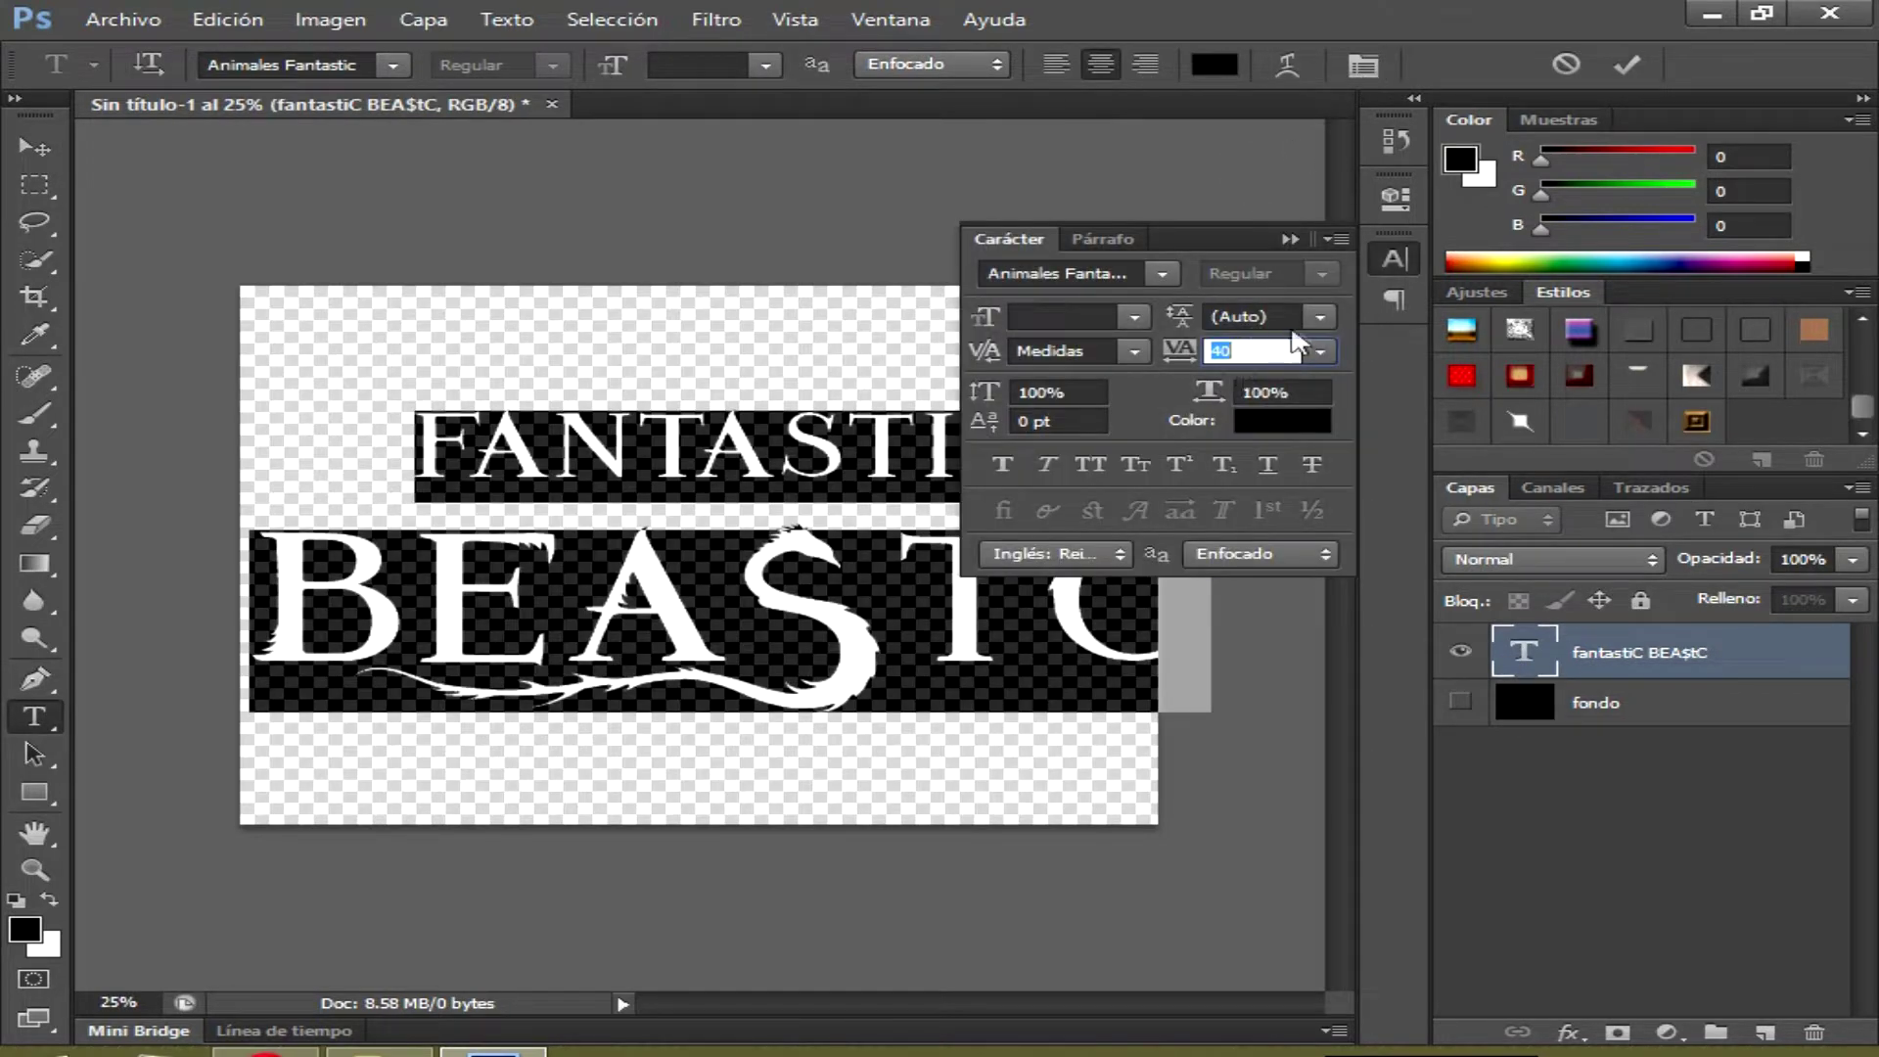
click(1321, 317)
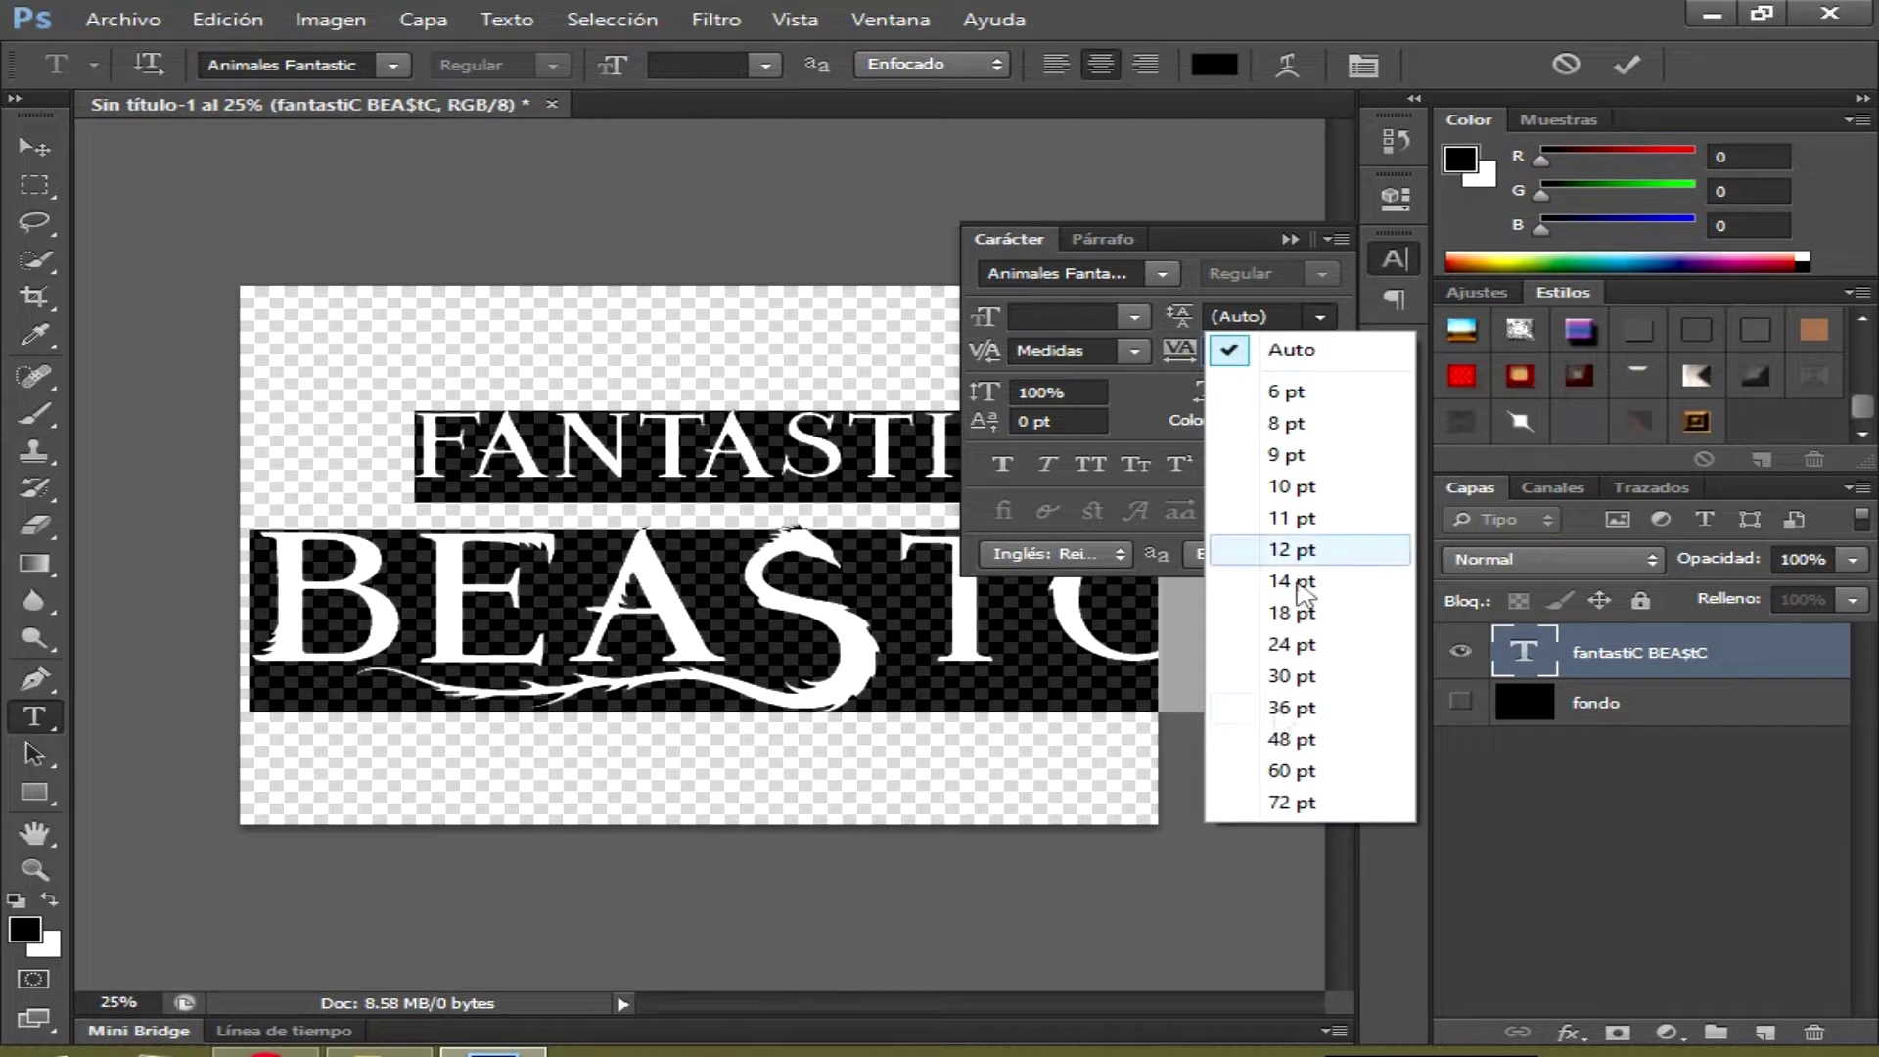
click(1255, 802)
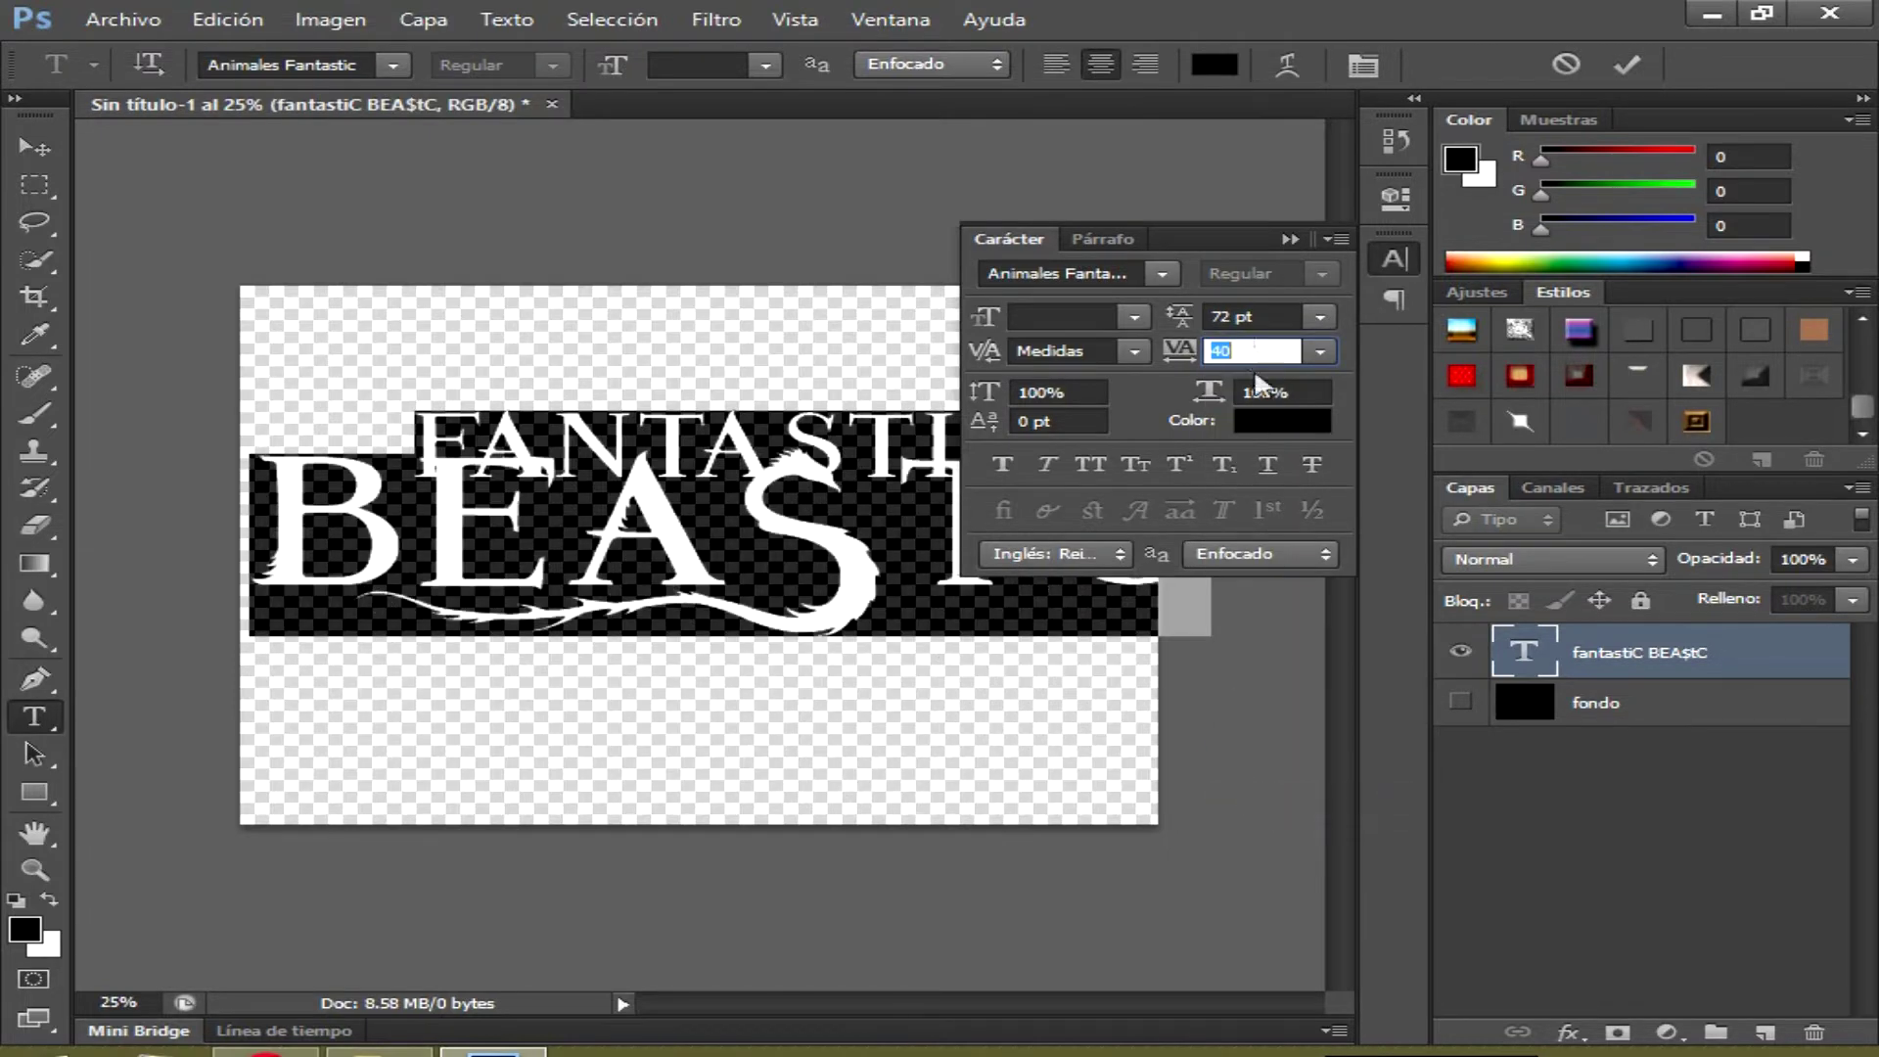
click(1238, 315)
key(BackSpace)
key(BackSpace)
text(102)
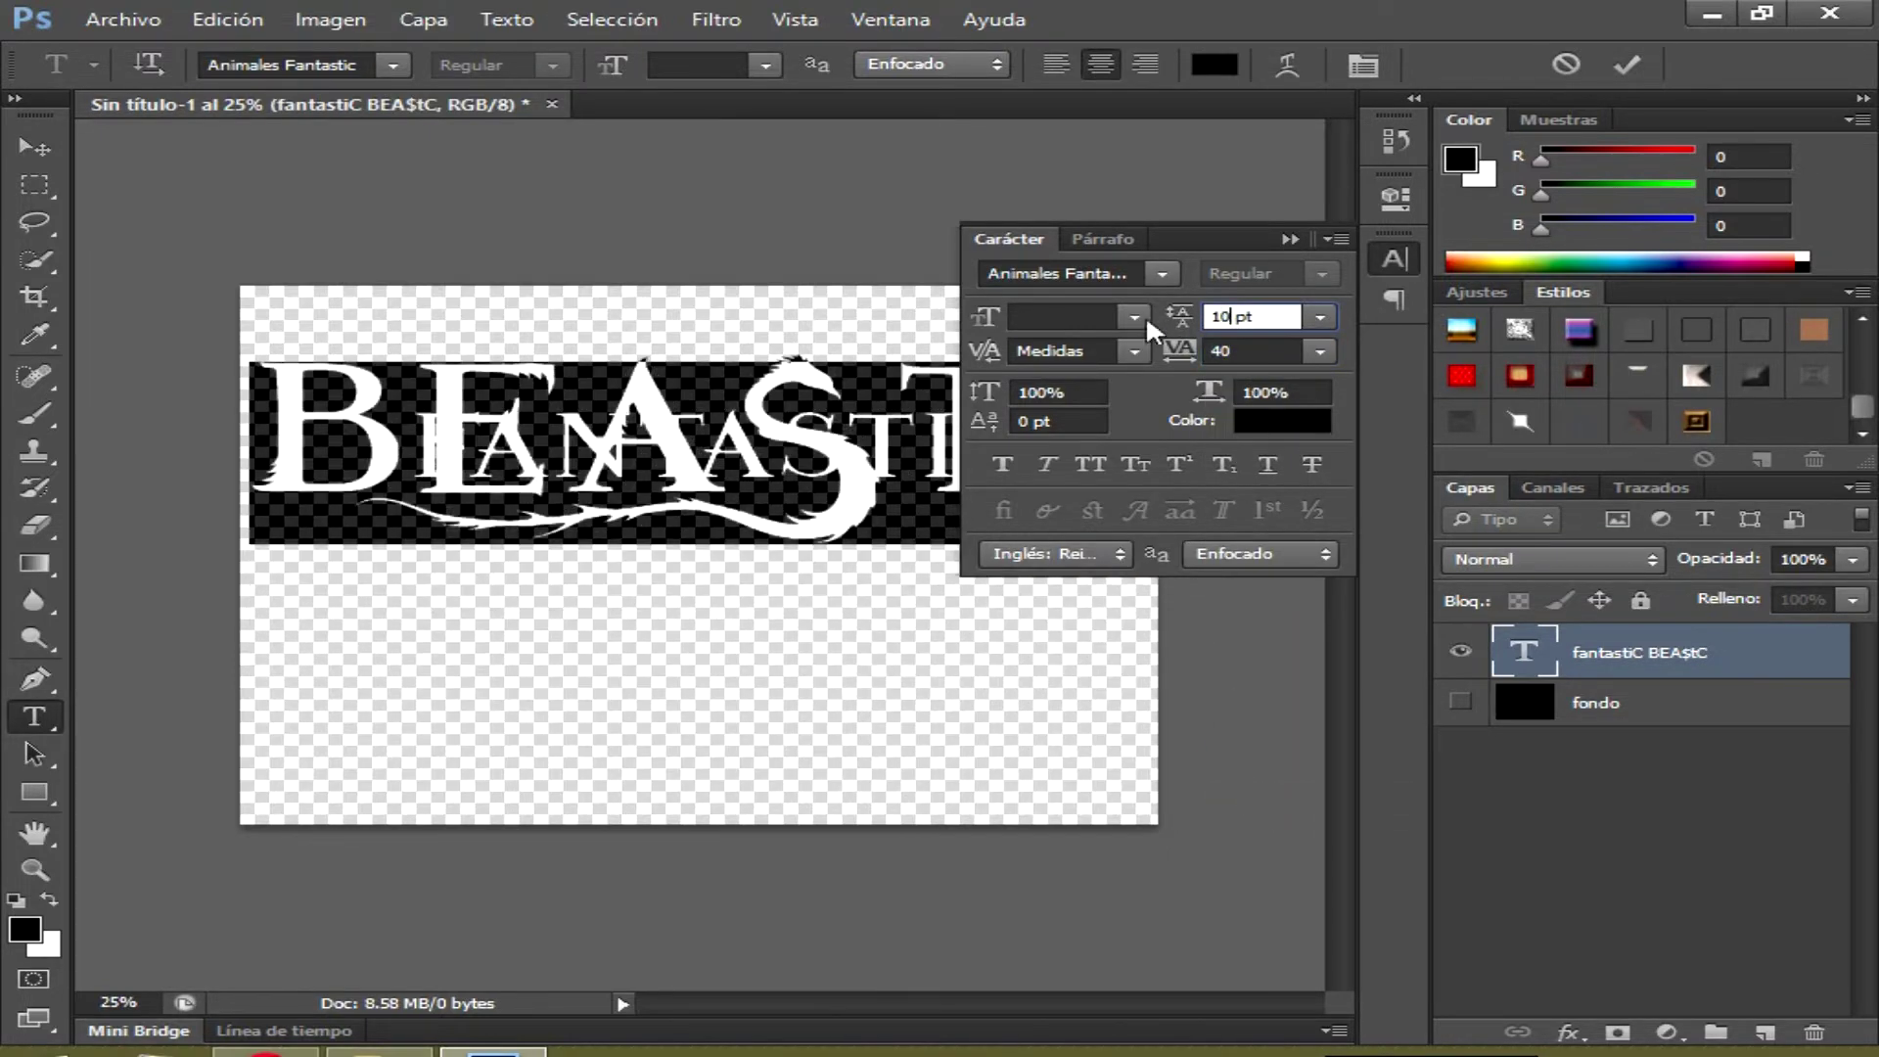
click(1116, 352)
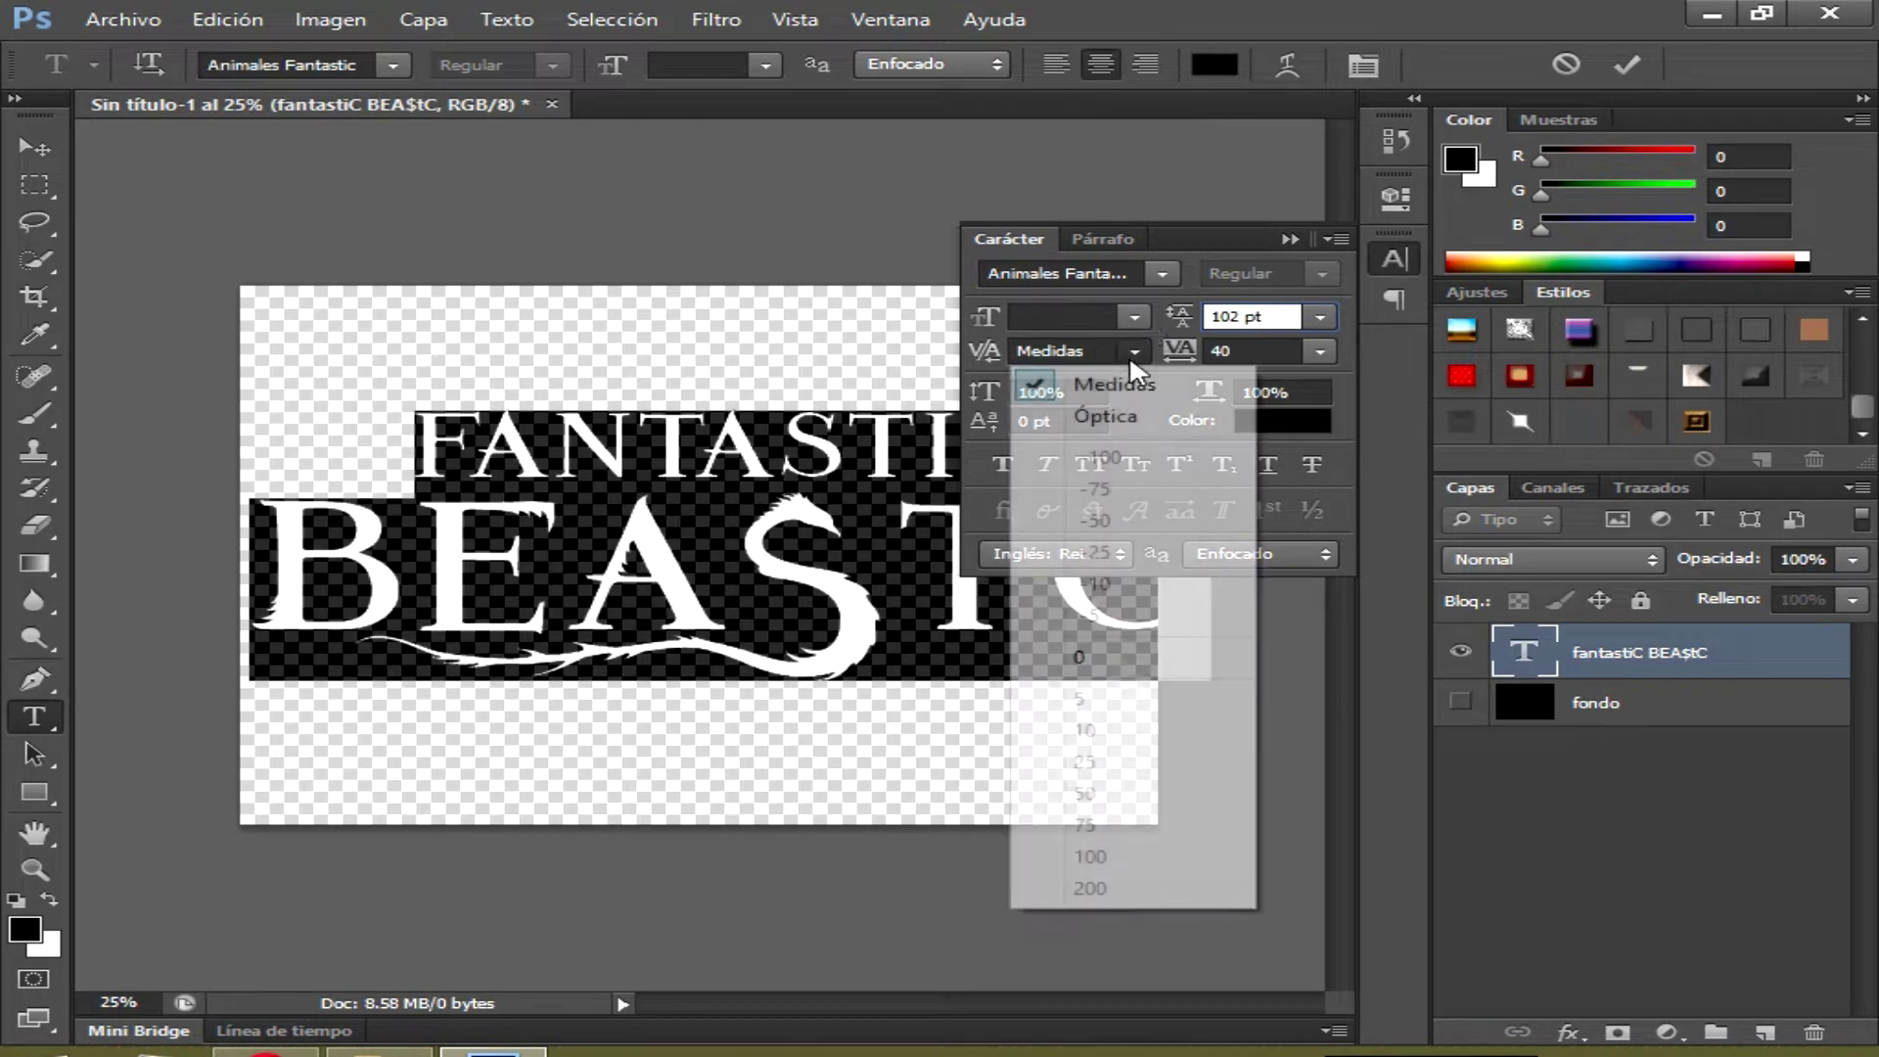
click(1111, 413)
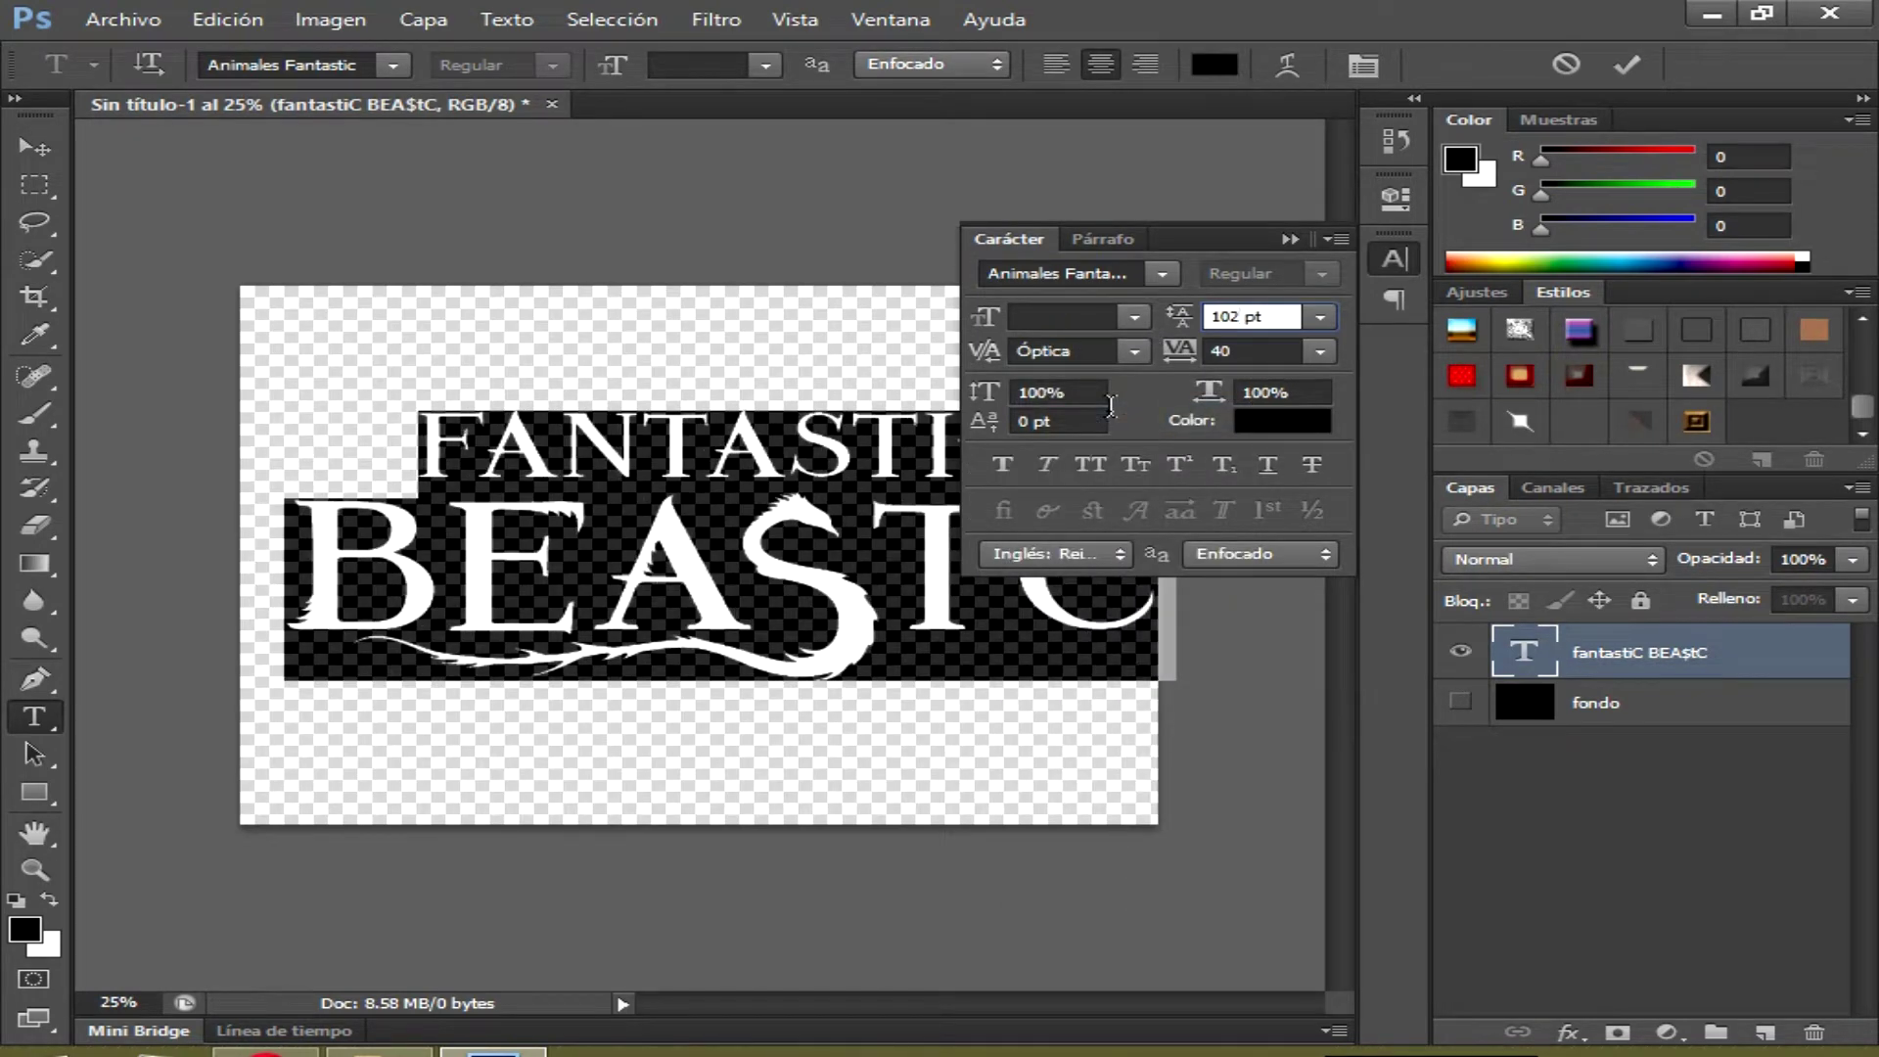
Commit the formatting and move the title slightly down and left
click(1386, 261)
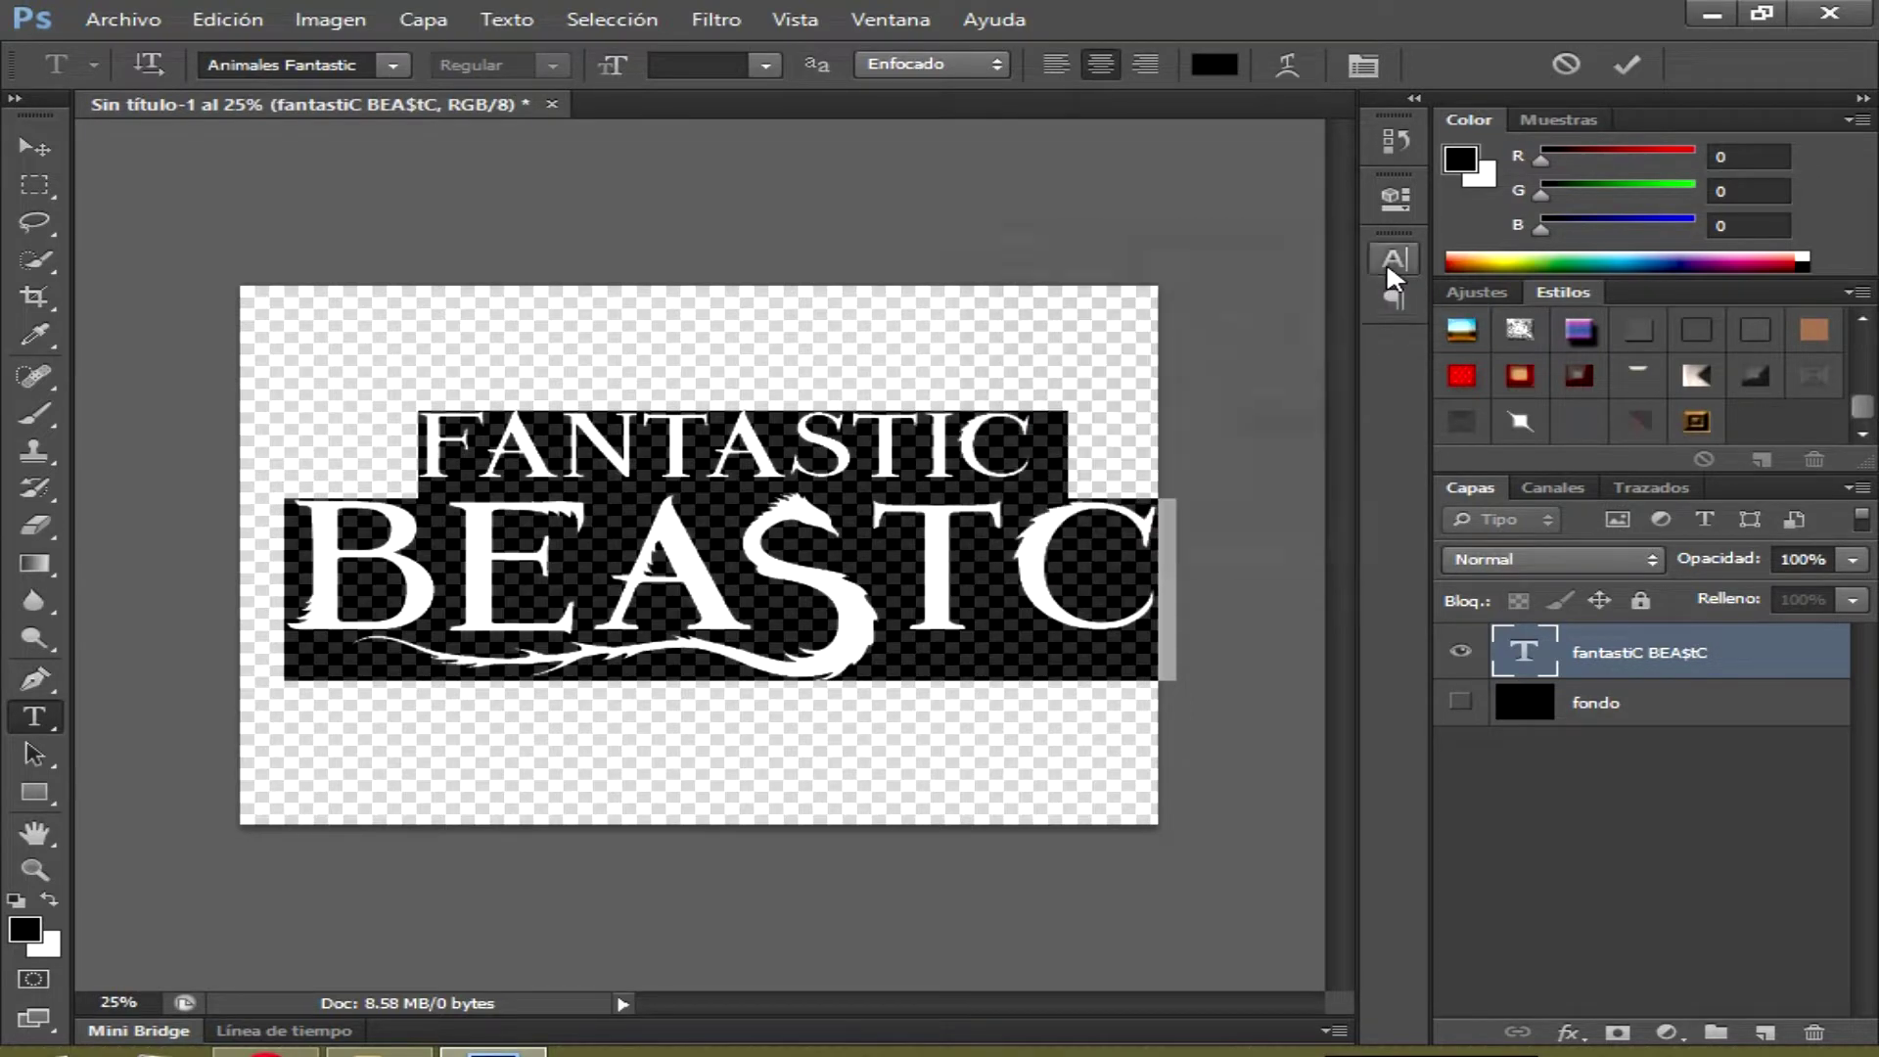
click(1627, 65)
key(v)
drag(747, 568, 729, 593)
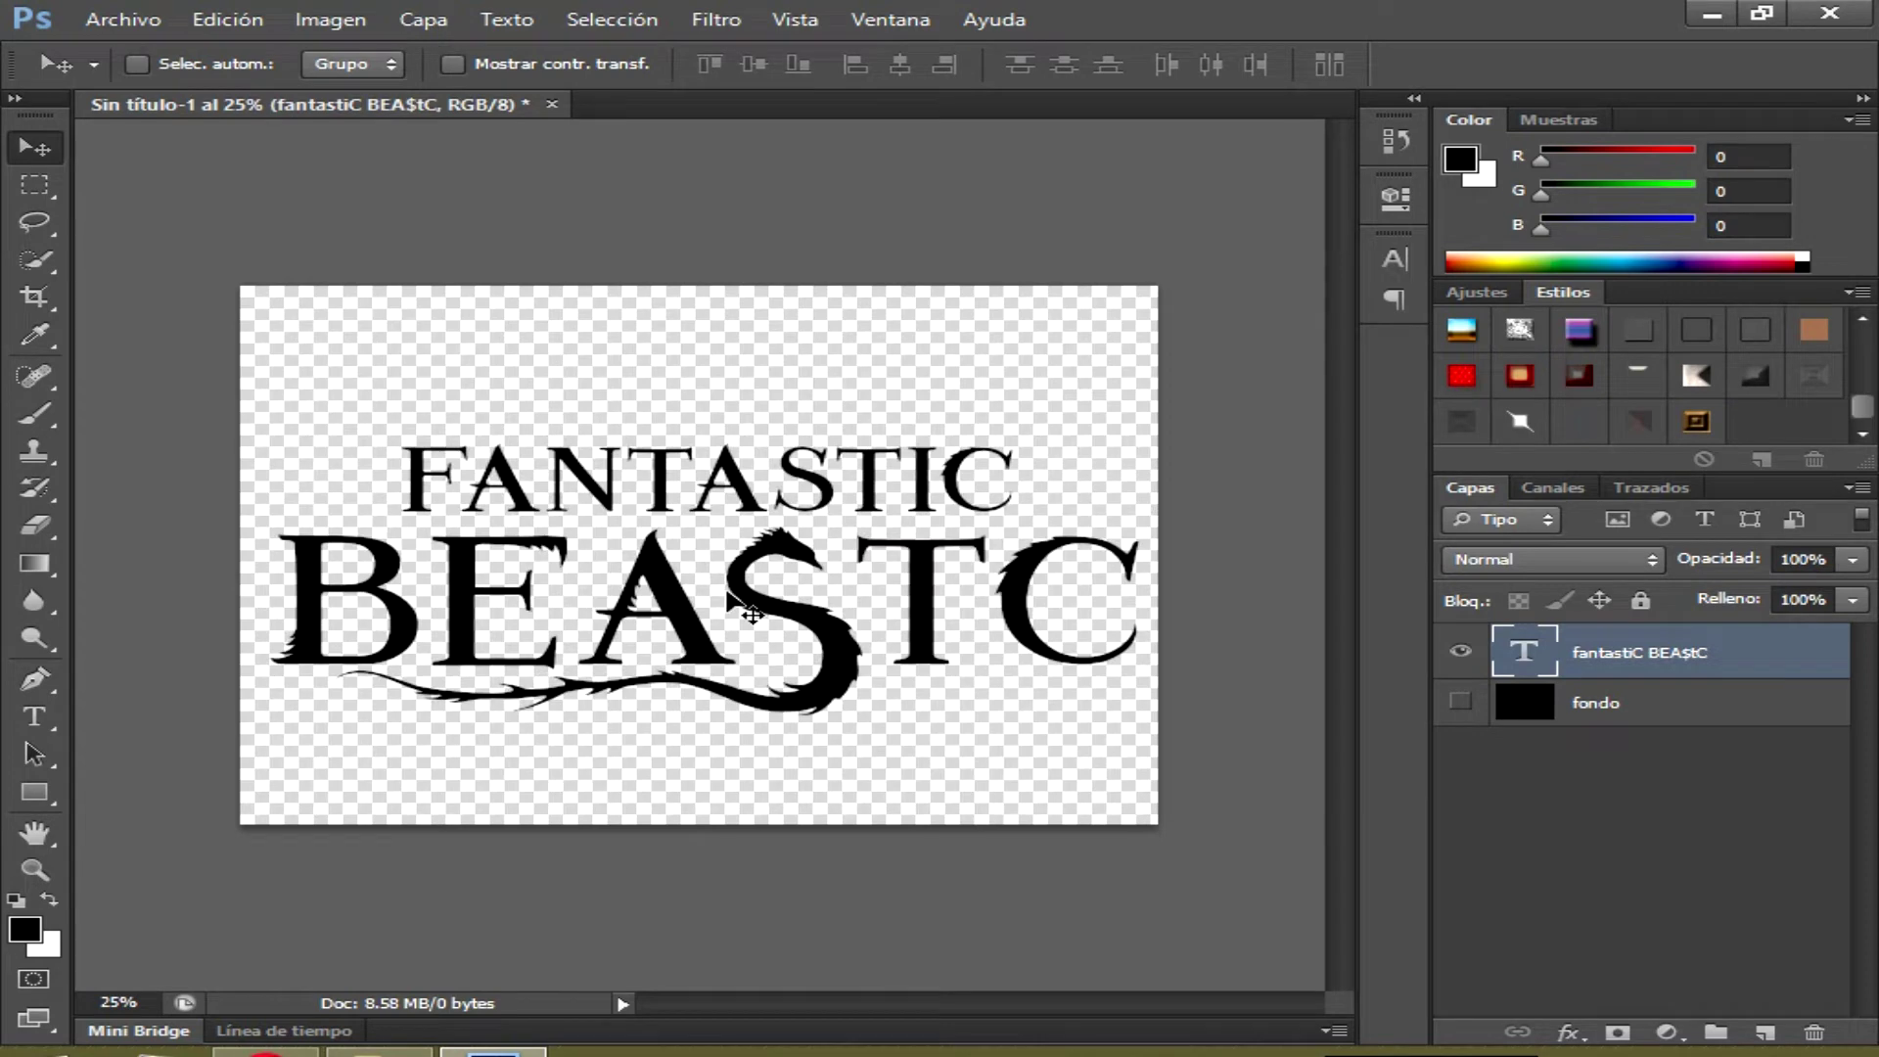
Nudge the title lower, toggle fondo's visibility, and duplicate the title as layer '1'
drag(751, 613, 751, 620)
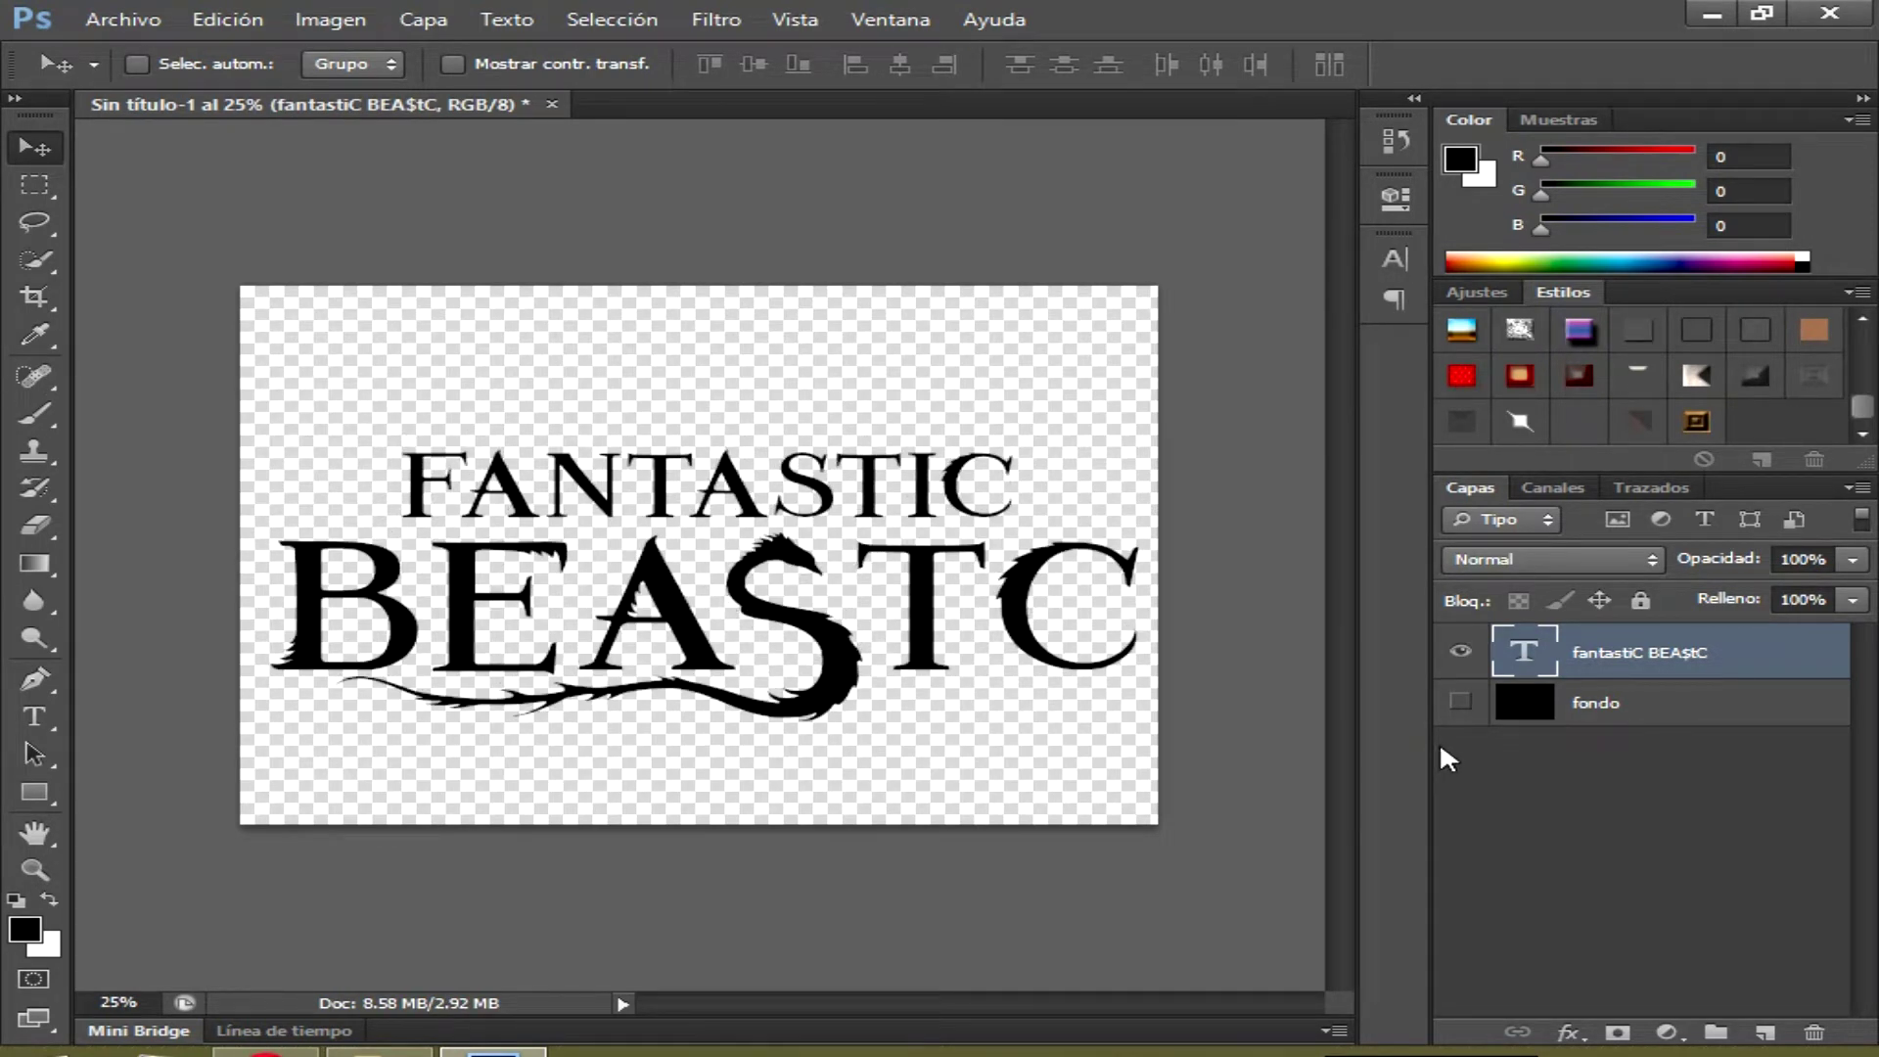
click(1460, 702)
right_click(1642, 663)
click(1277, 202)
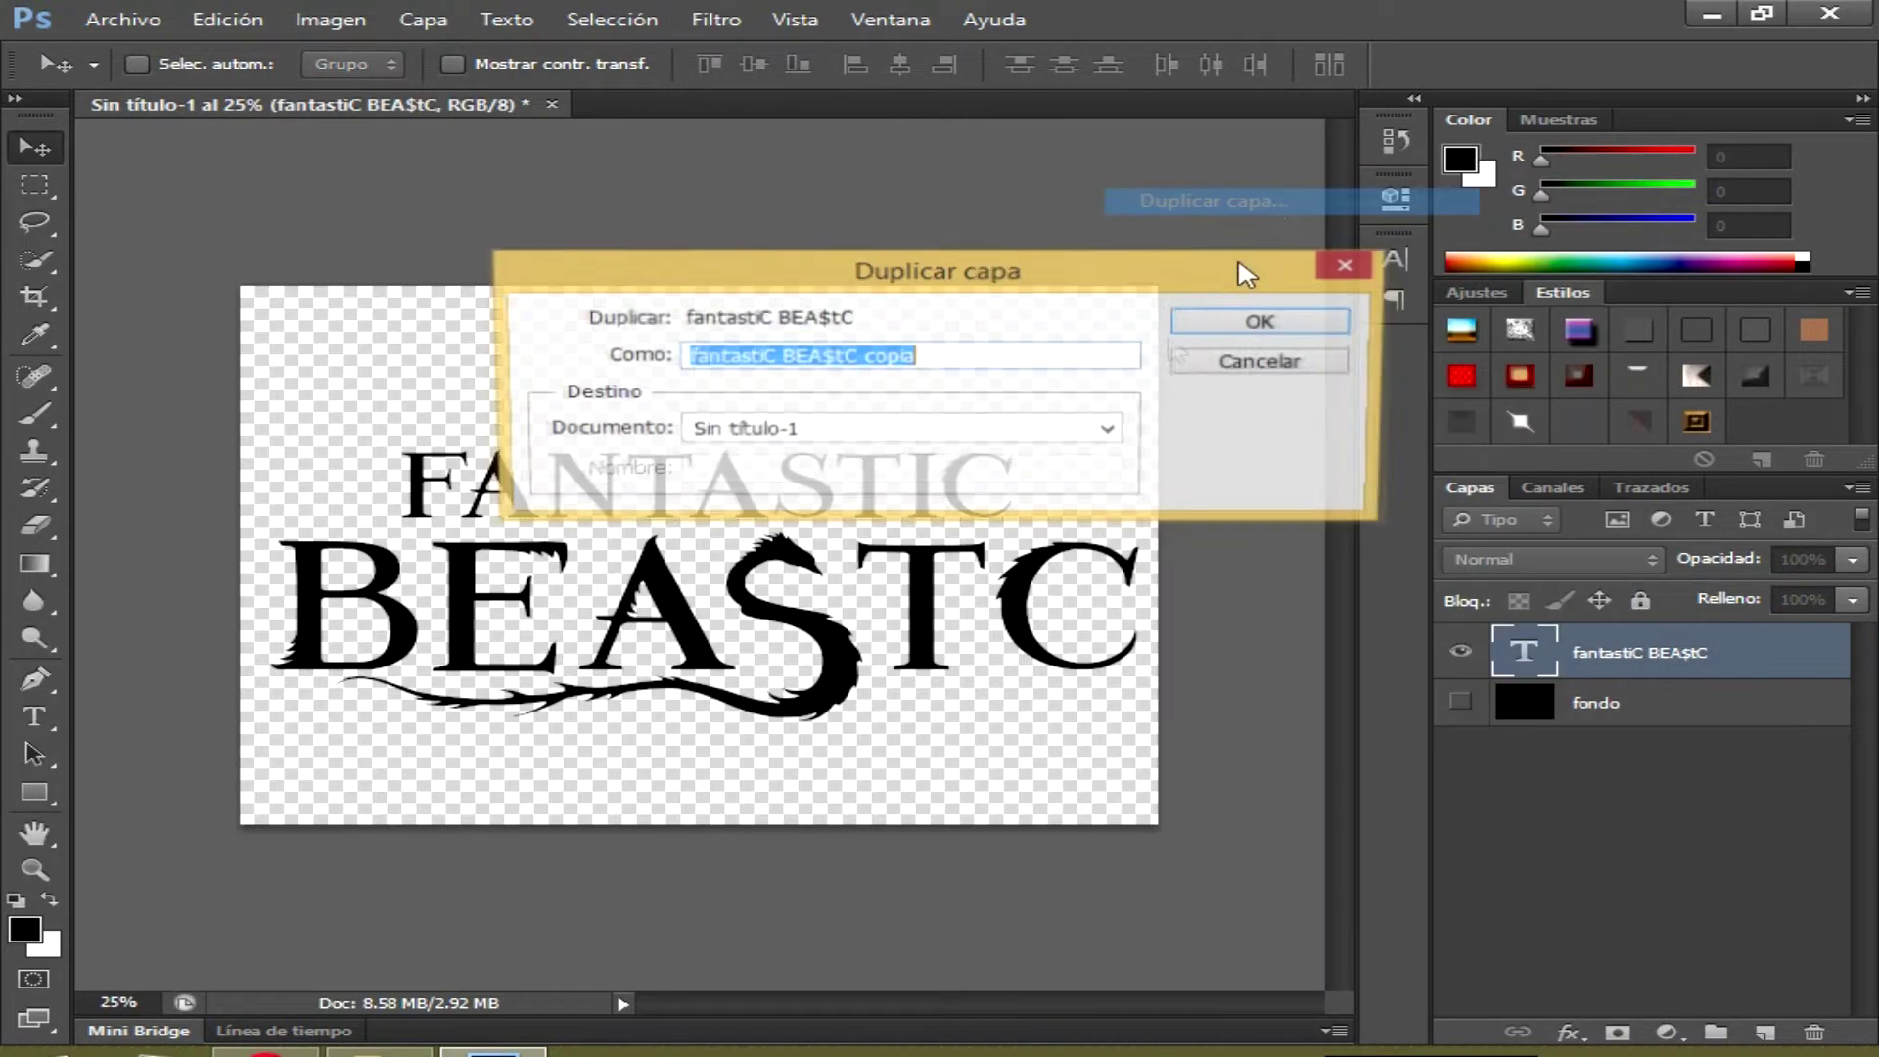
text(1)
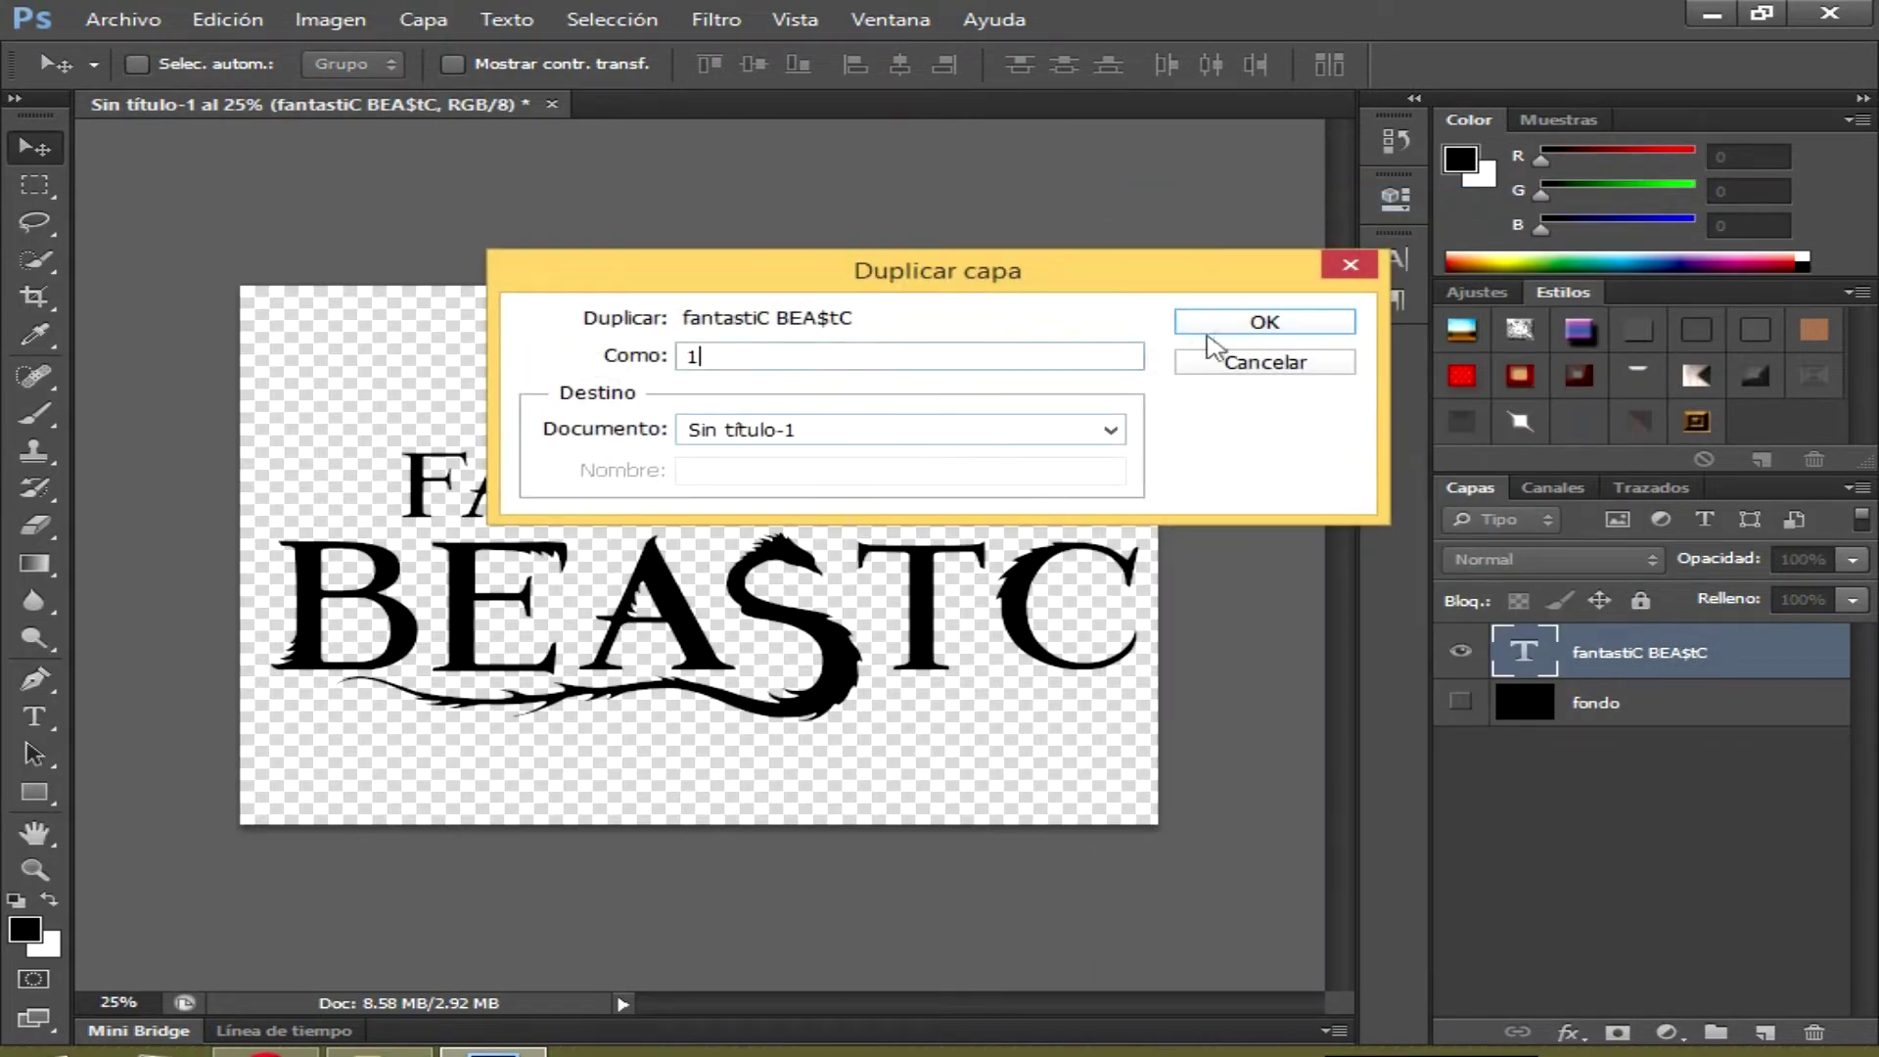
click(1220, 328)
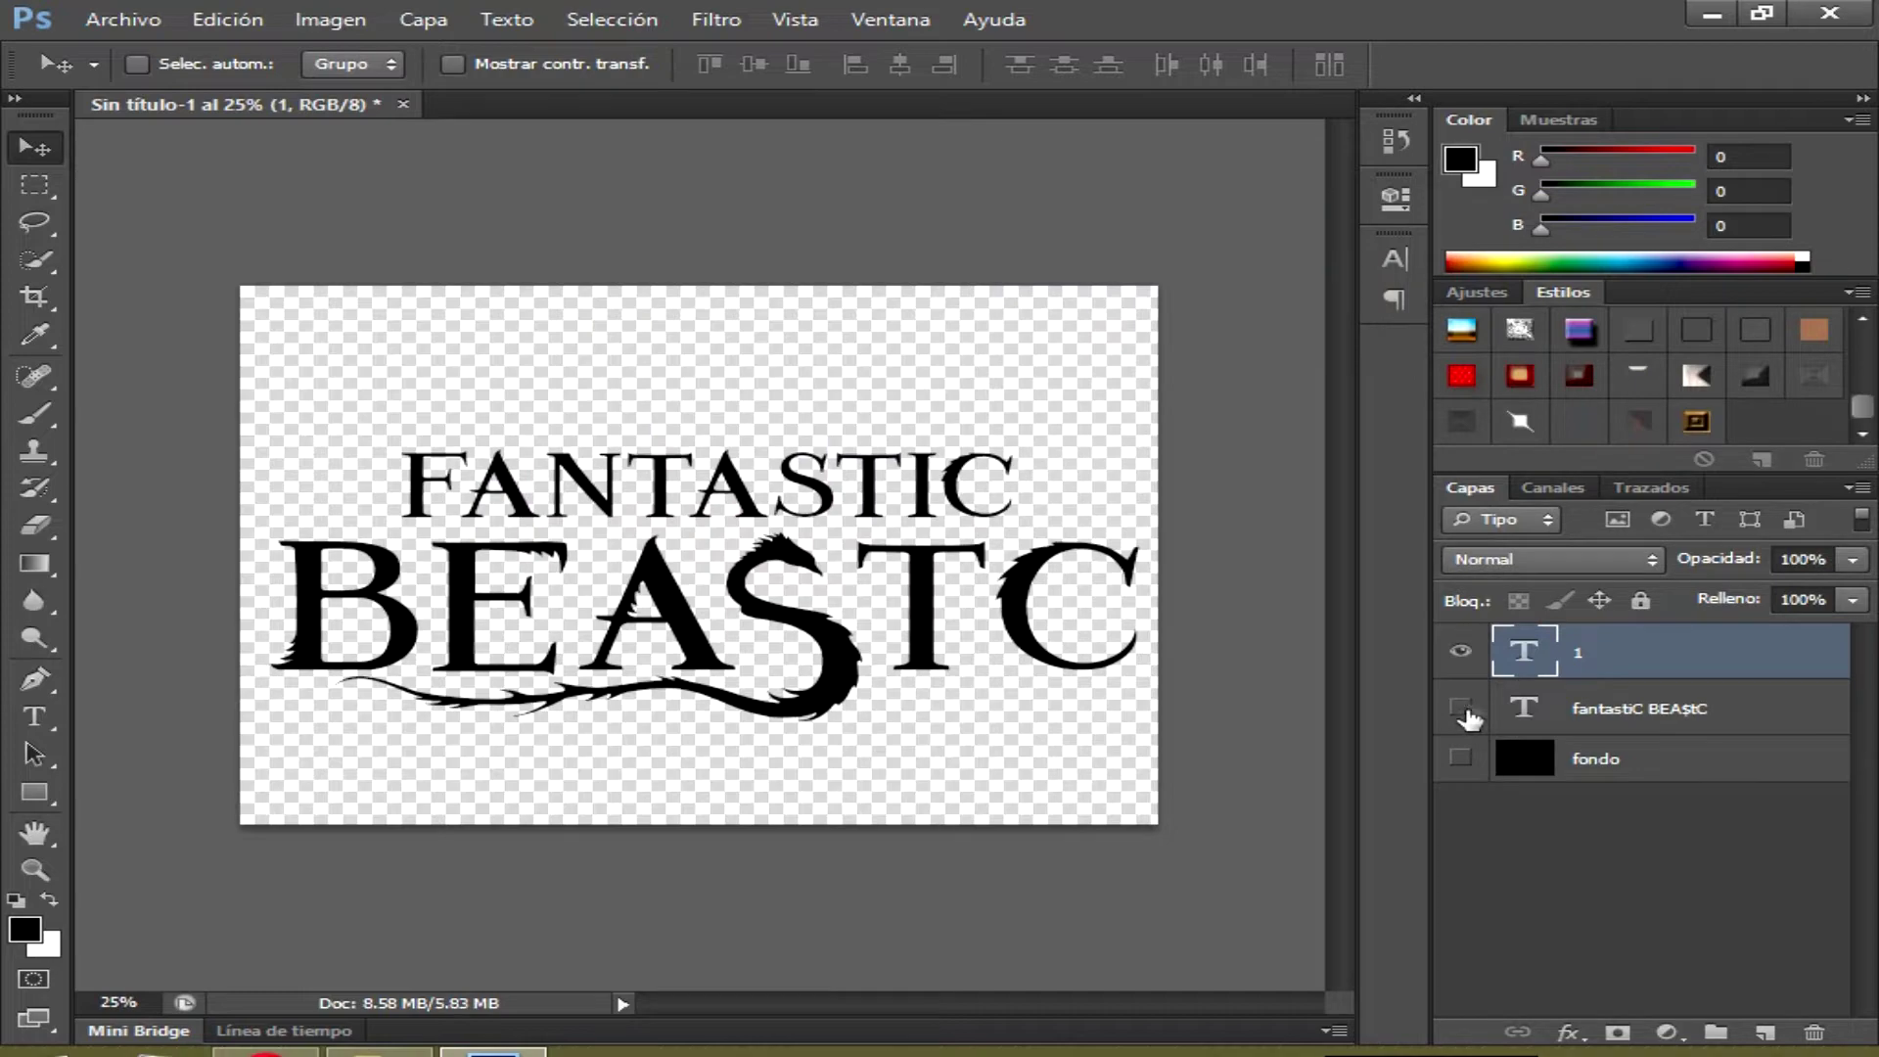
Duplicate the title layer again as layers '2' and '3'
right_click(1529, 658)
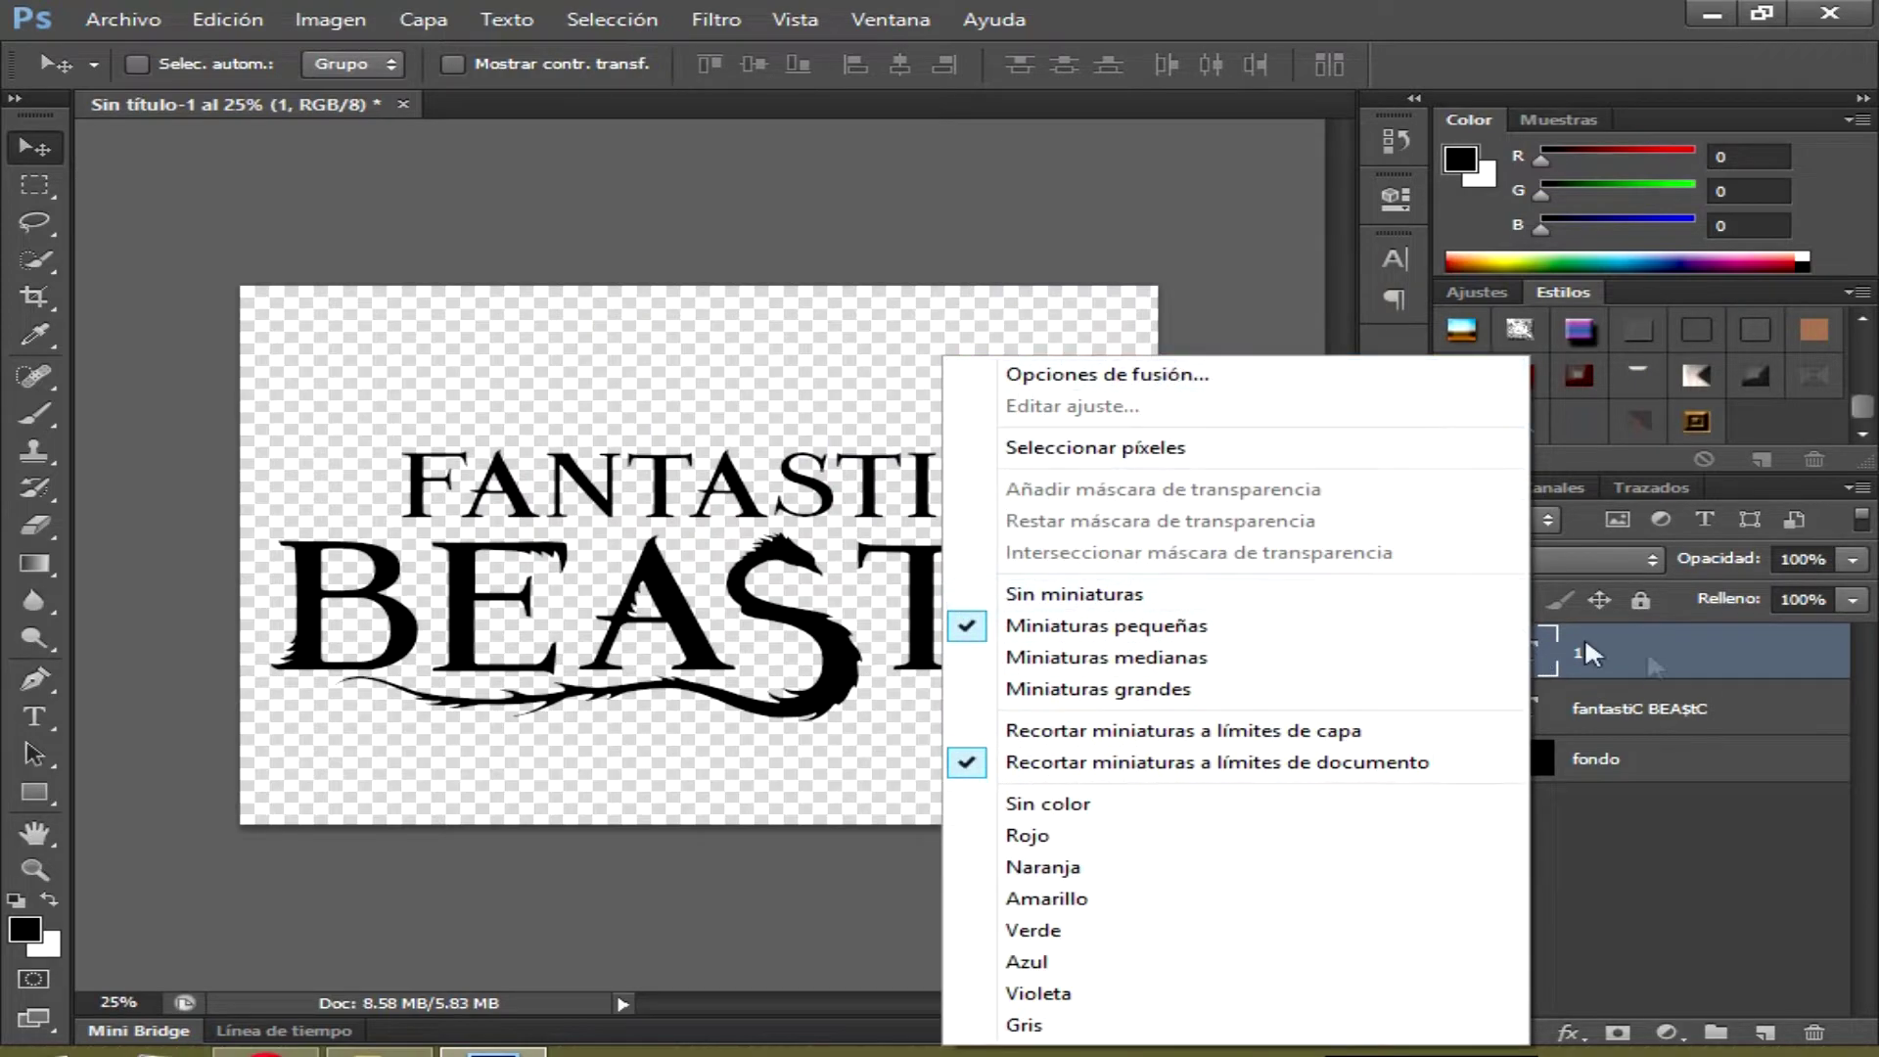
click(1637, 663)
right_click(1637, 664)
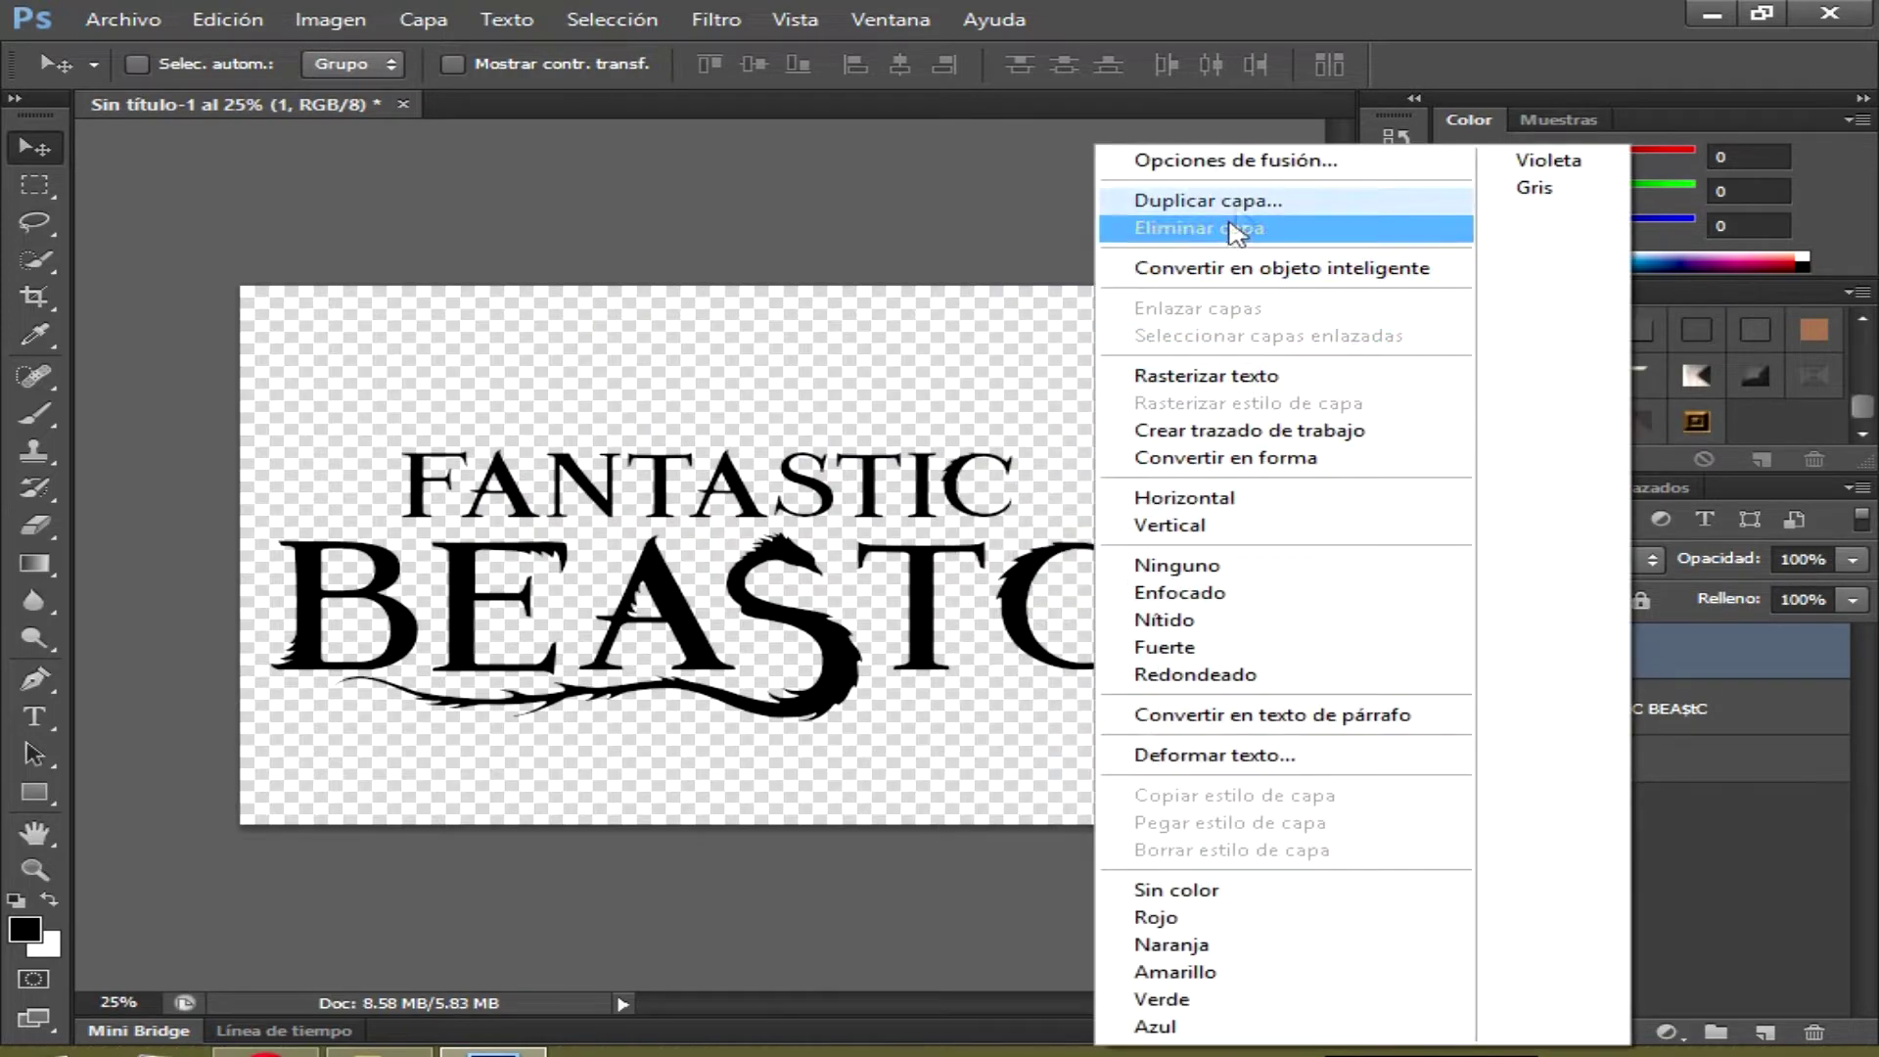
click(1233, 197)
text(2)
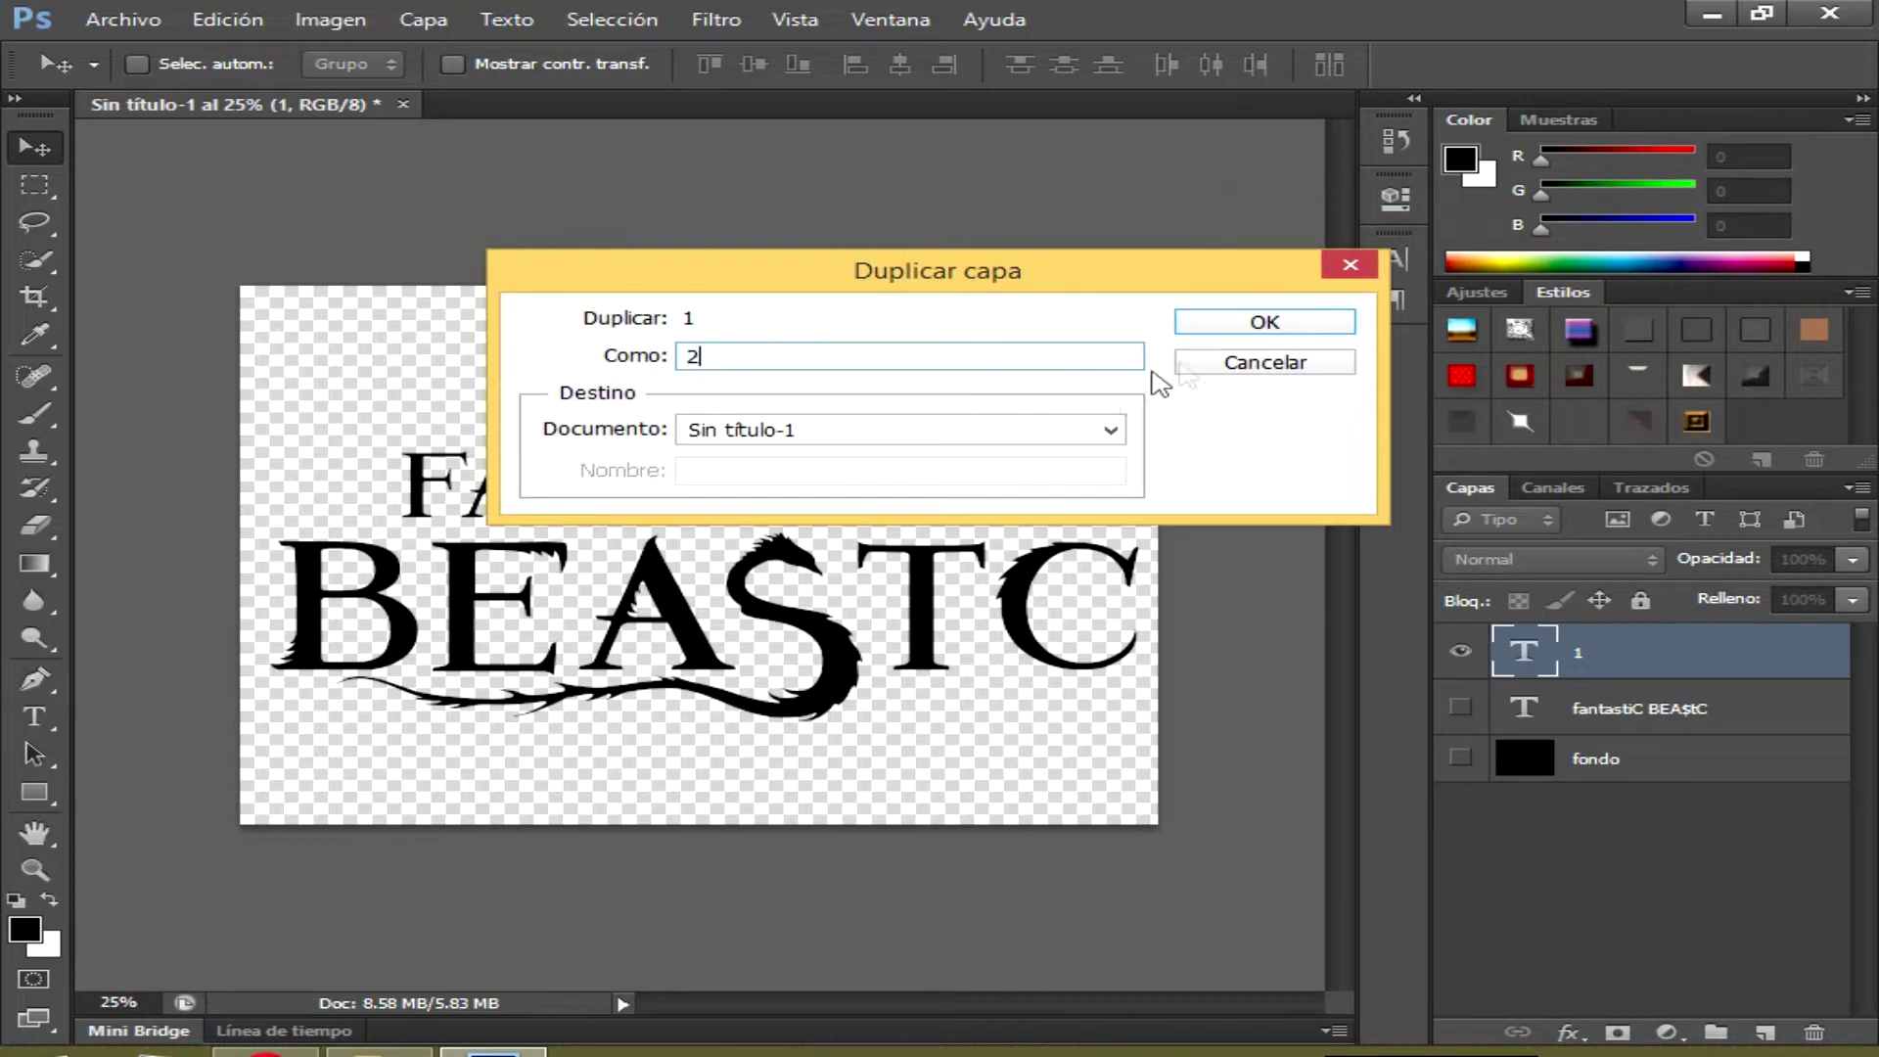
click(1240, 332)
right_click(1630, 675)
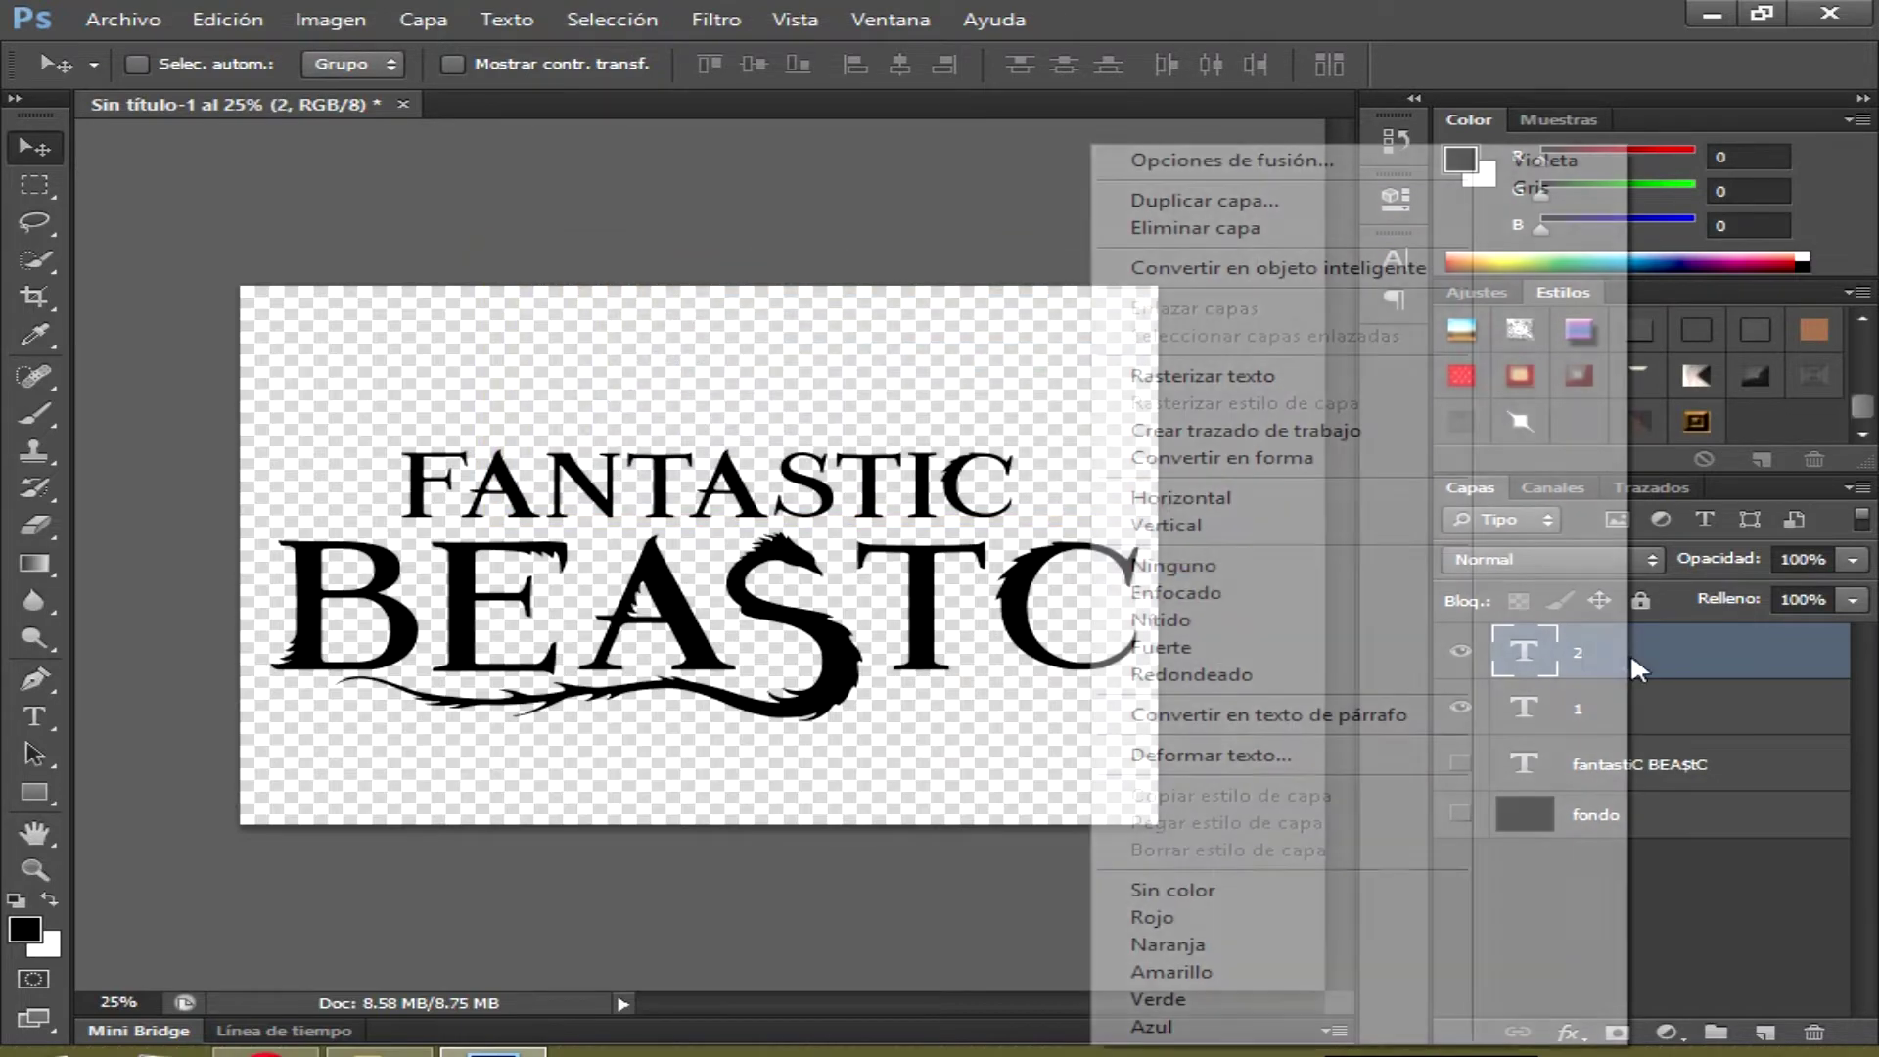
click(1235, 199)
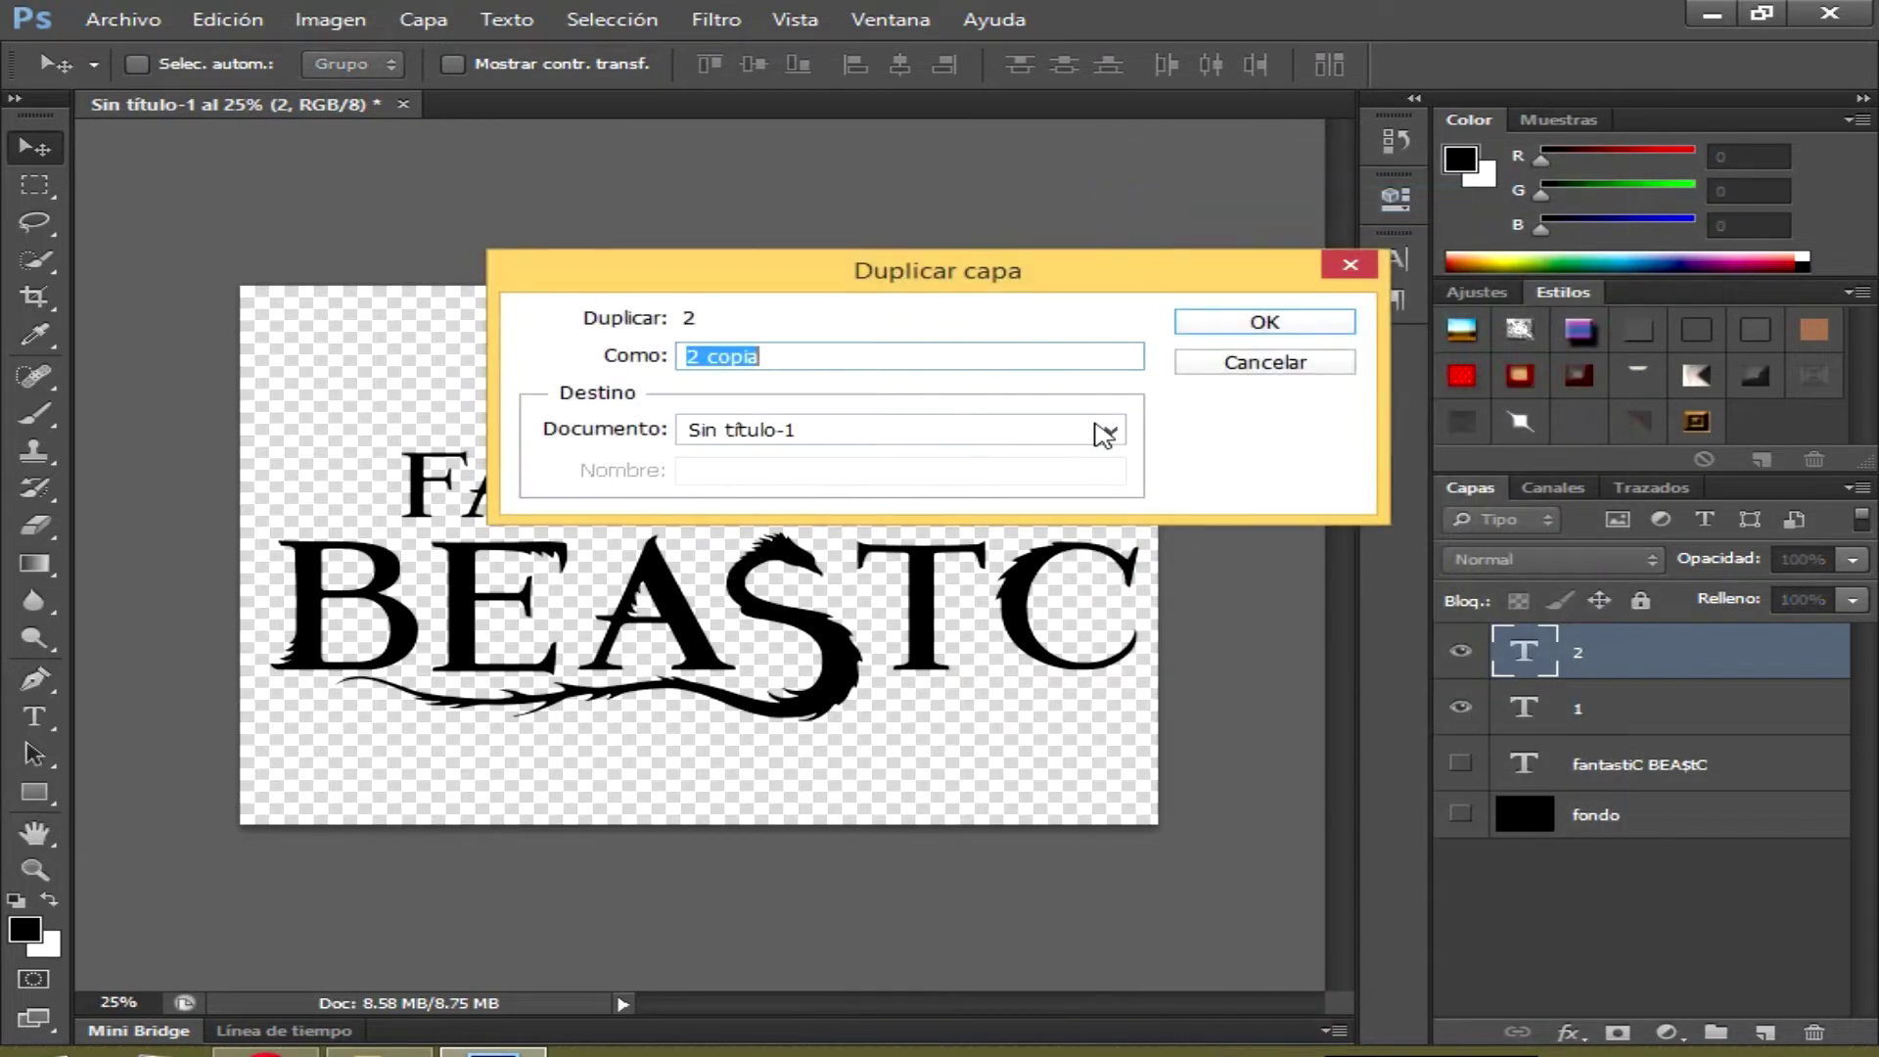
text(3)
click(1219, 329)
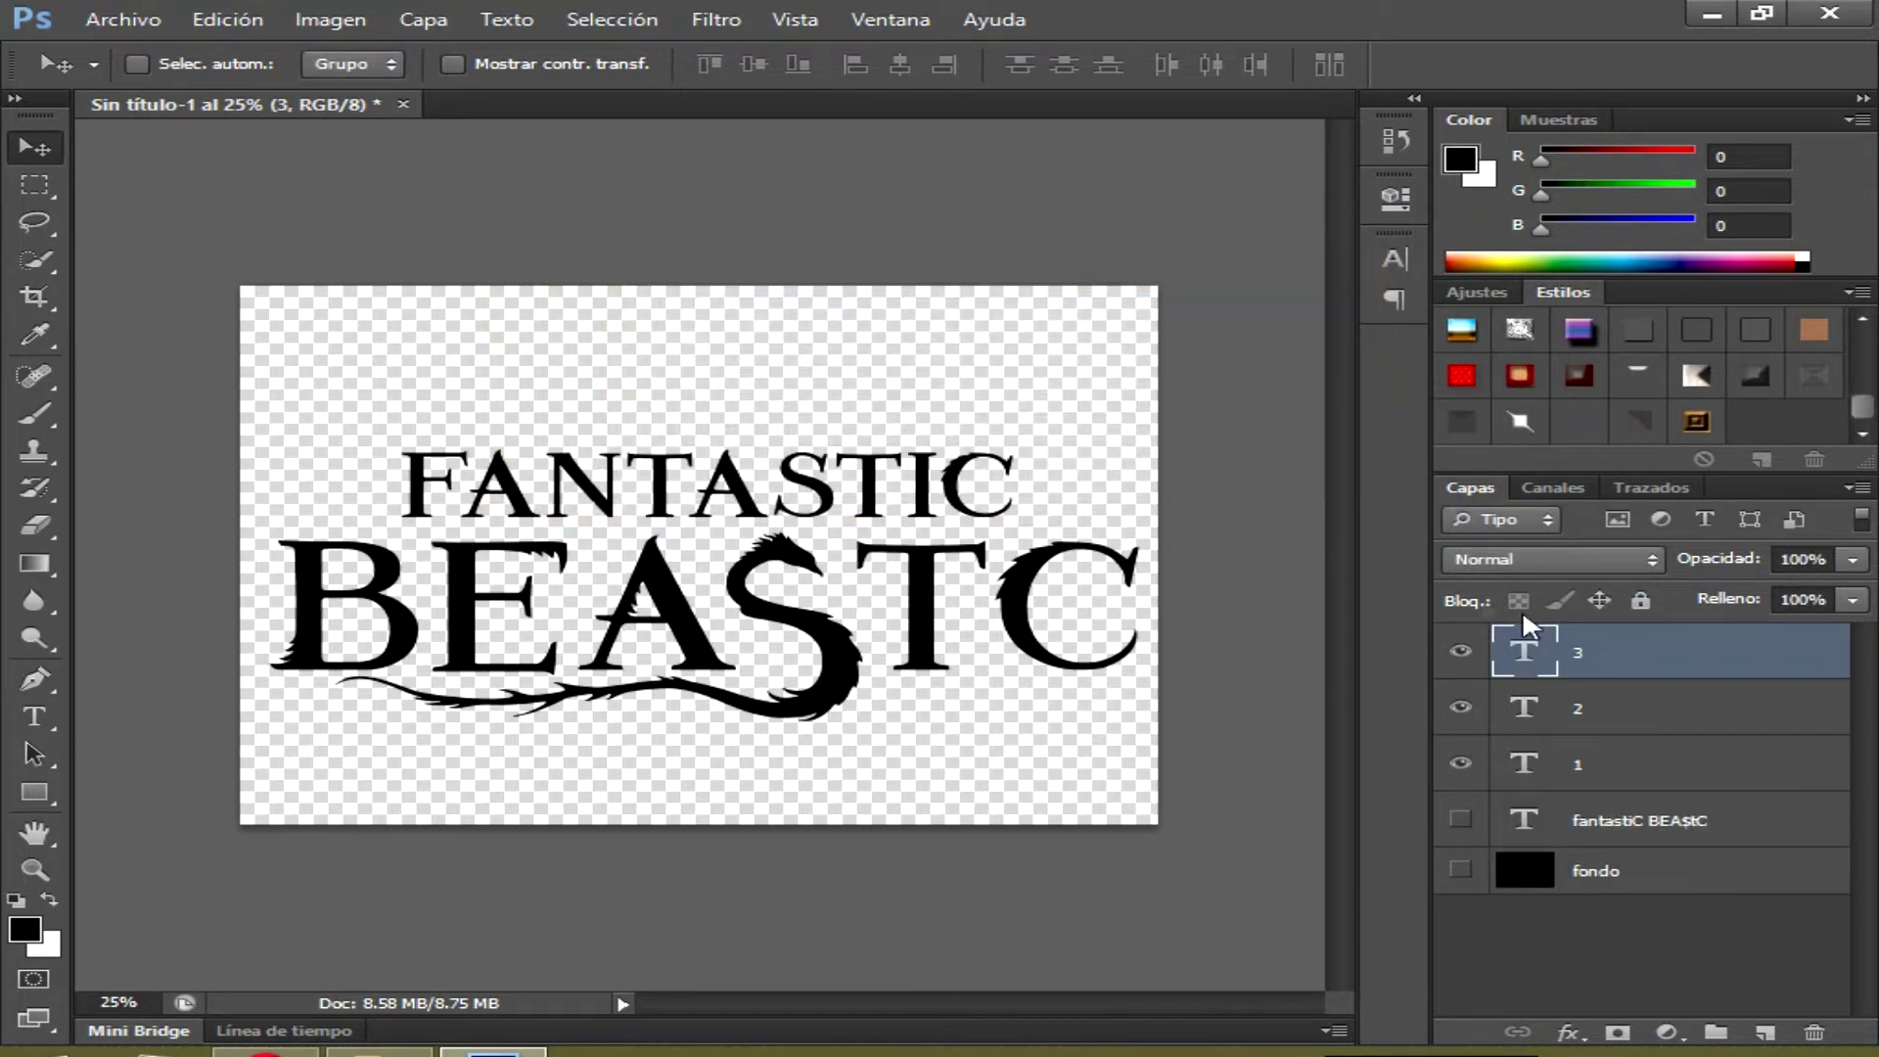
Add duplicate layers named '4' and '5'
right_click(1604, 641)
click(1219, 193)
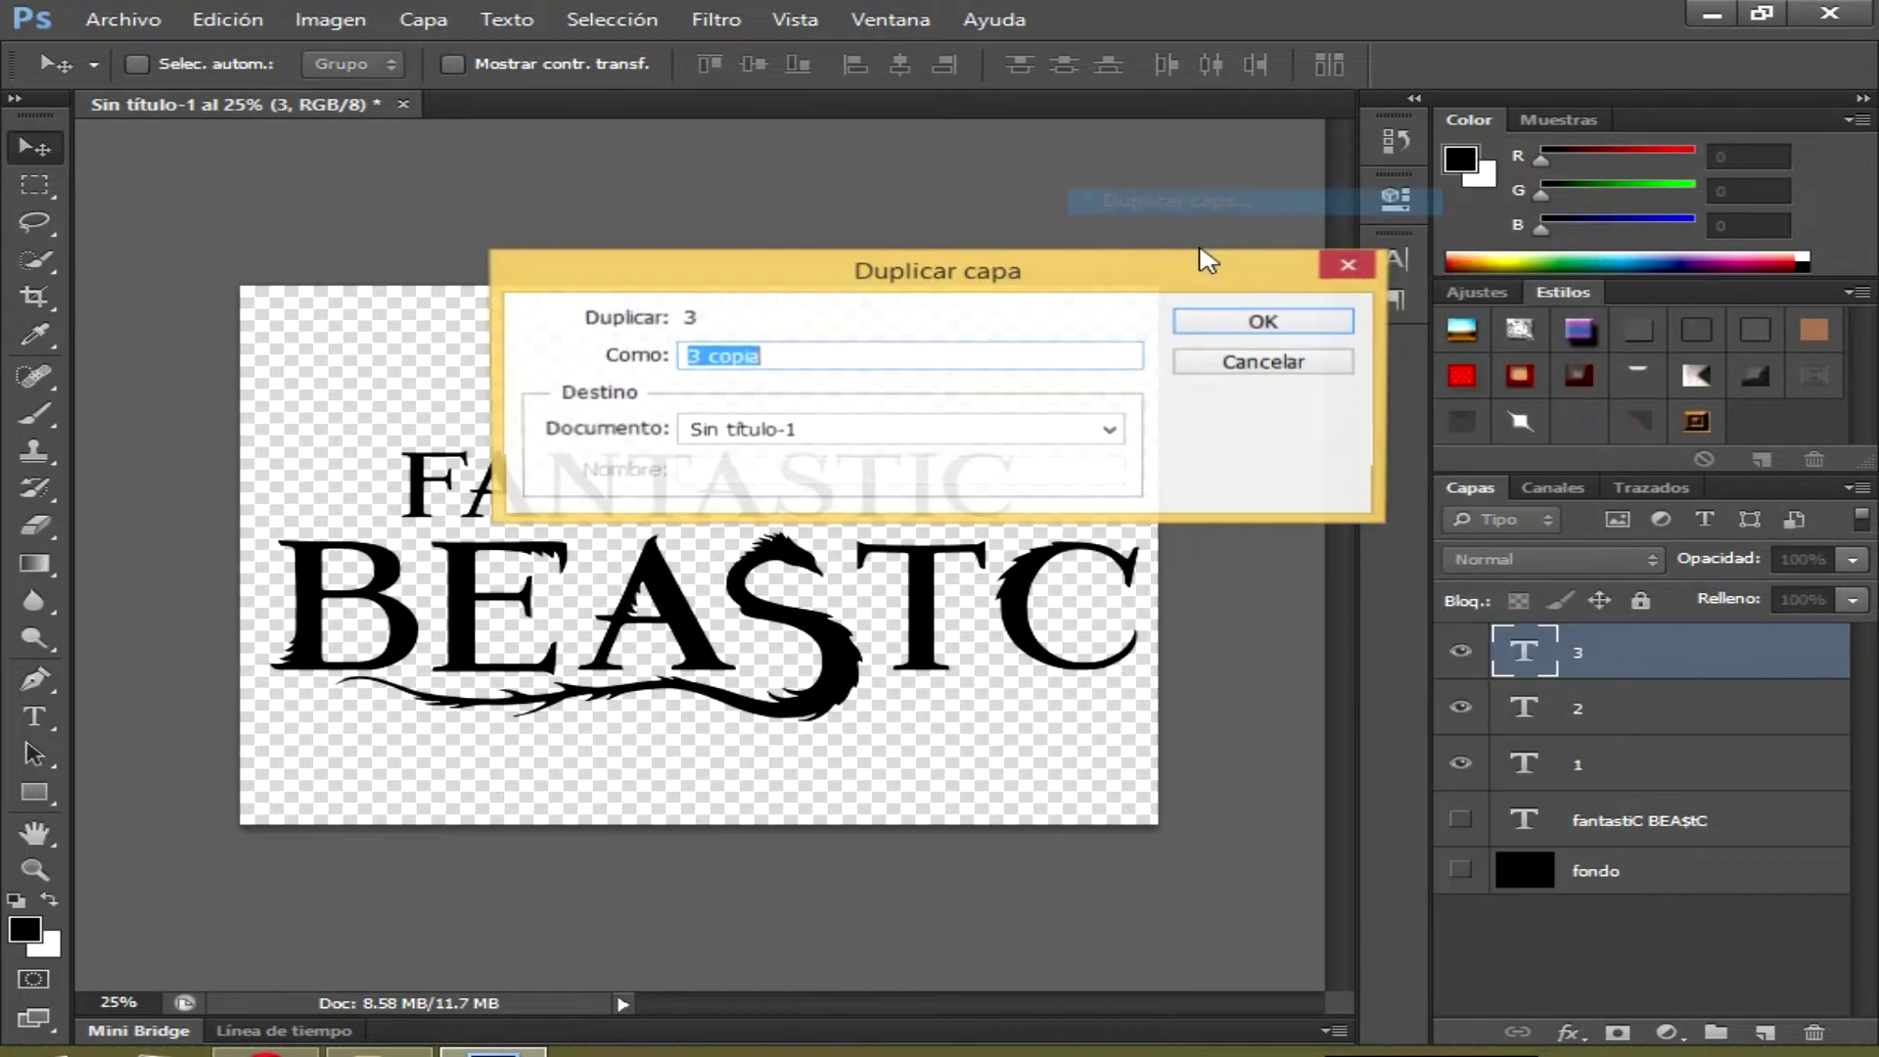
text(4)
click(1233, 326)
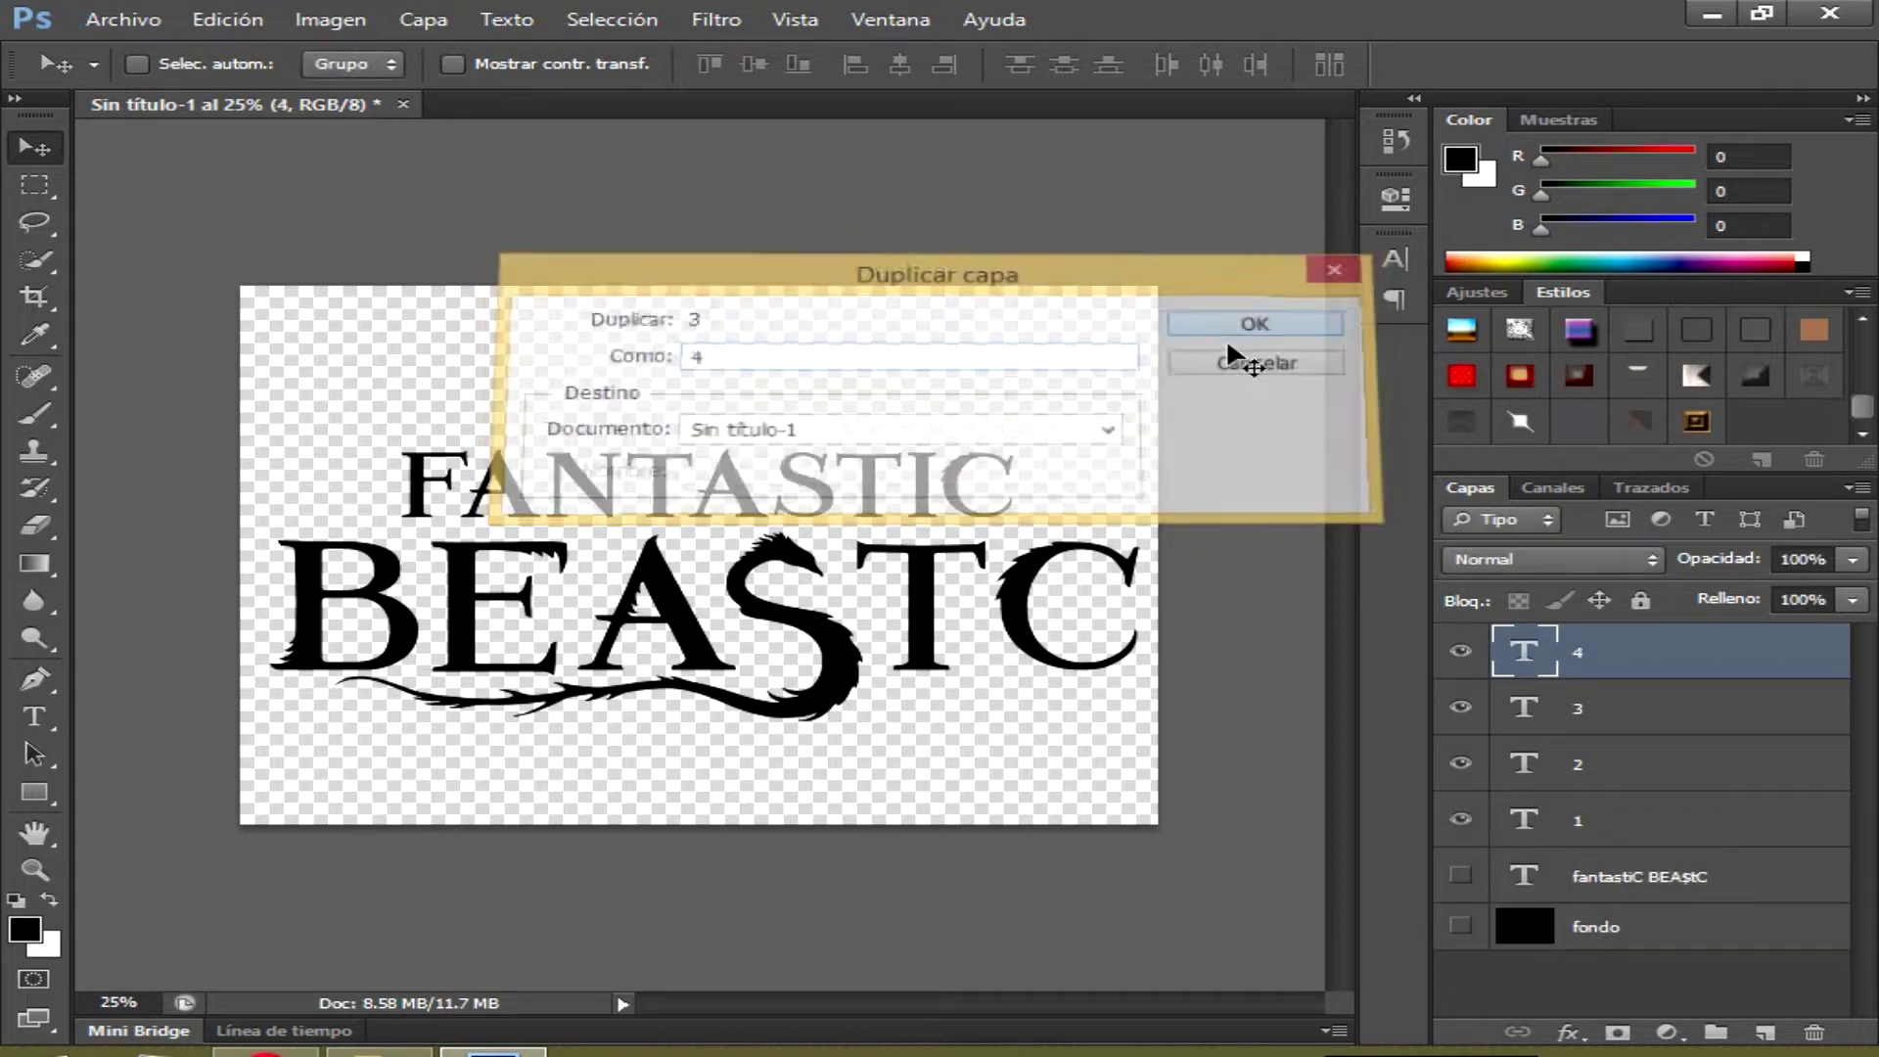
right_click(1652, 661)
click(1263, 193)
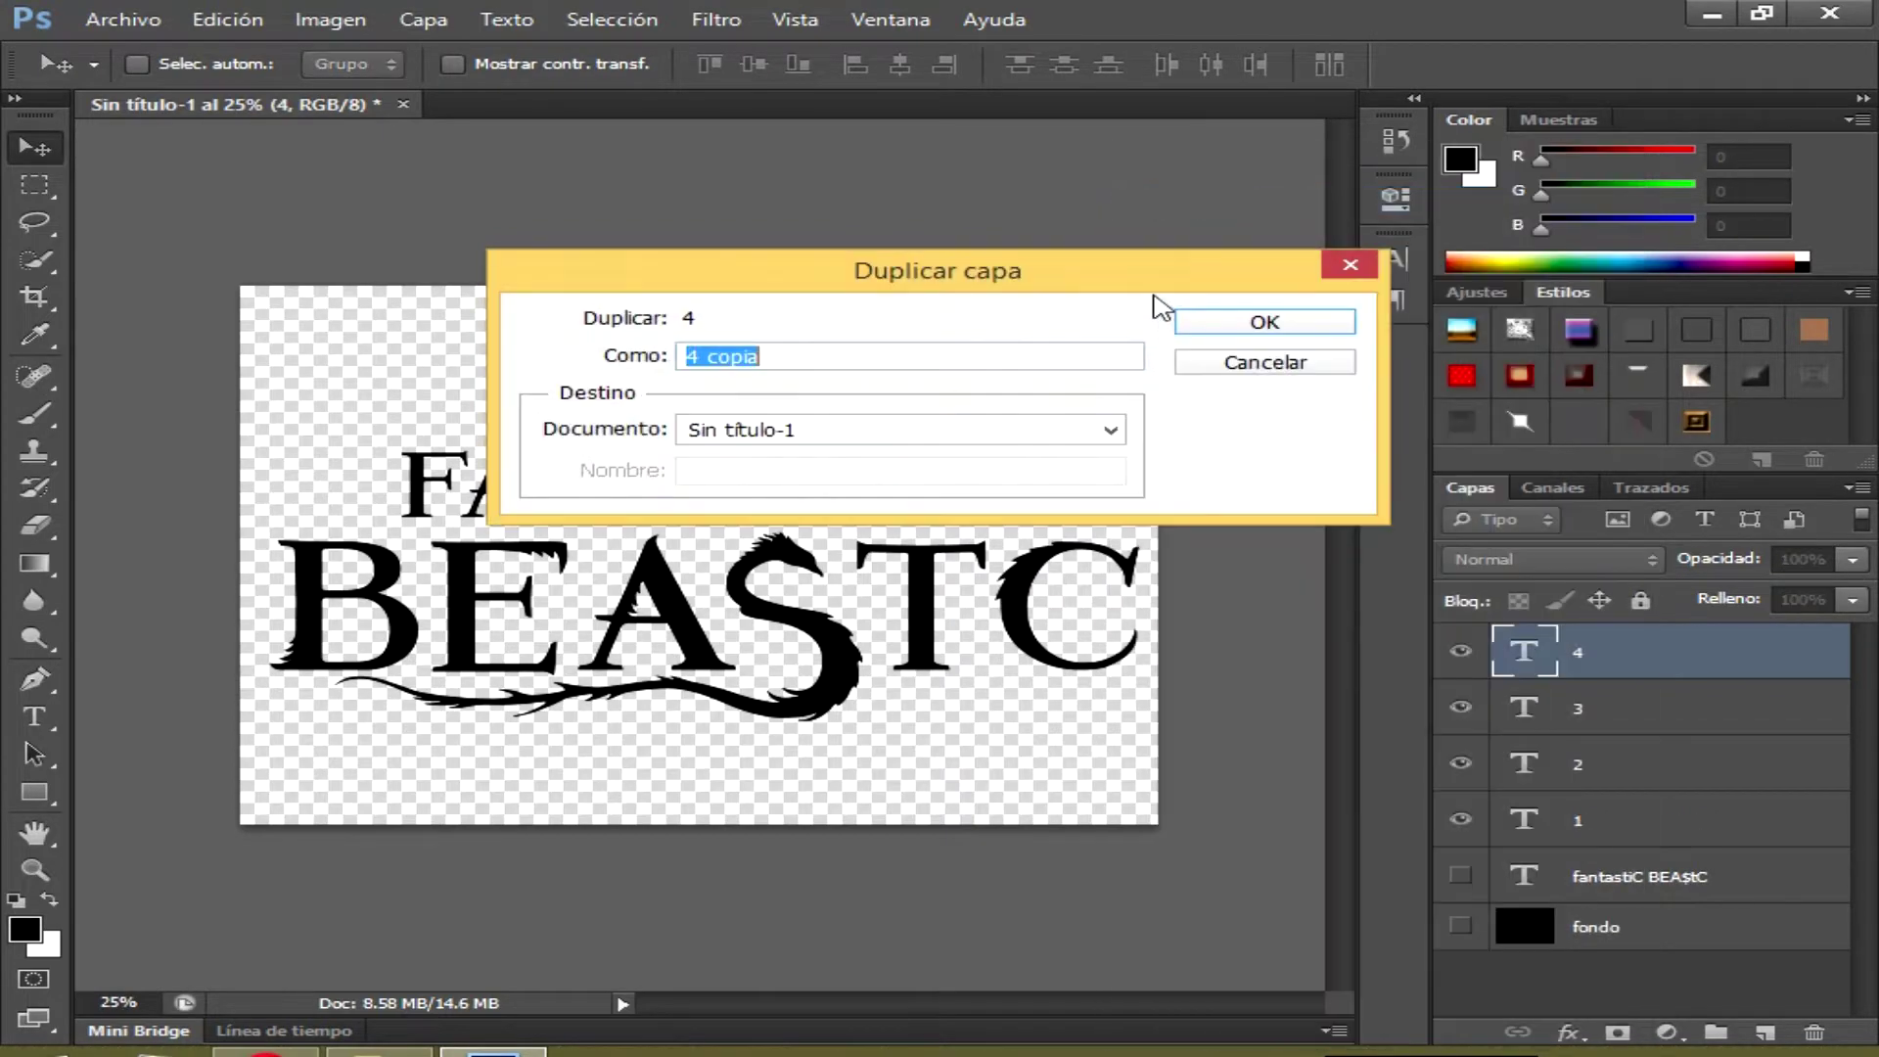
text(5)
click(1235, 329)
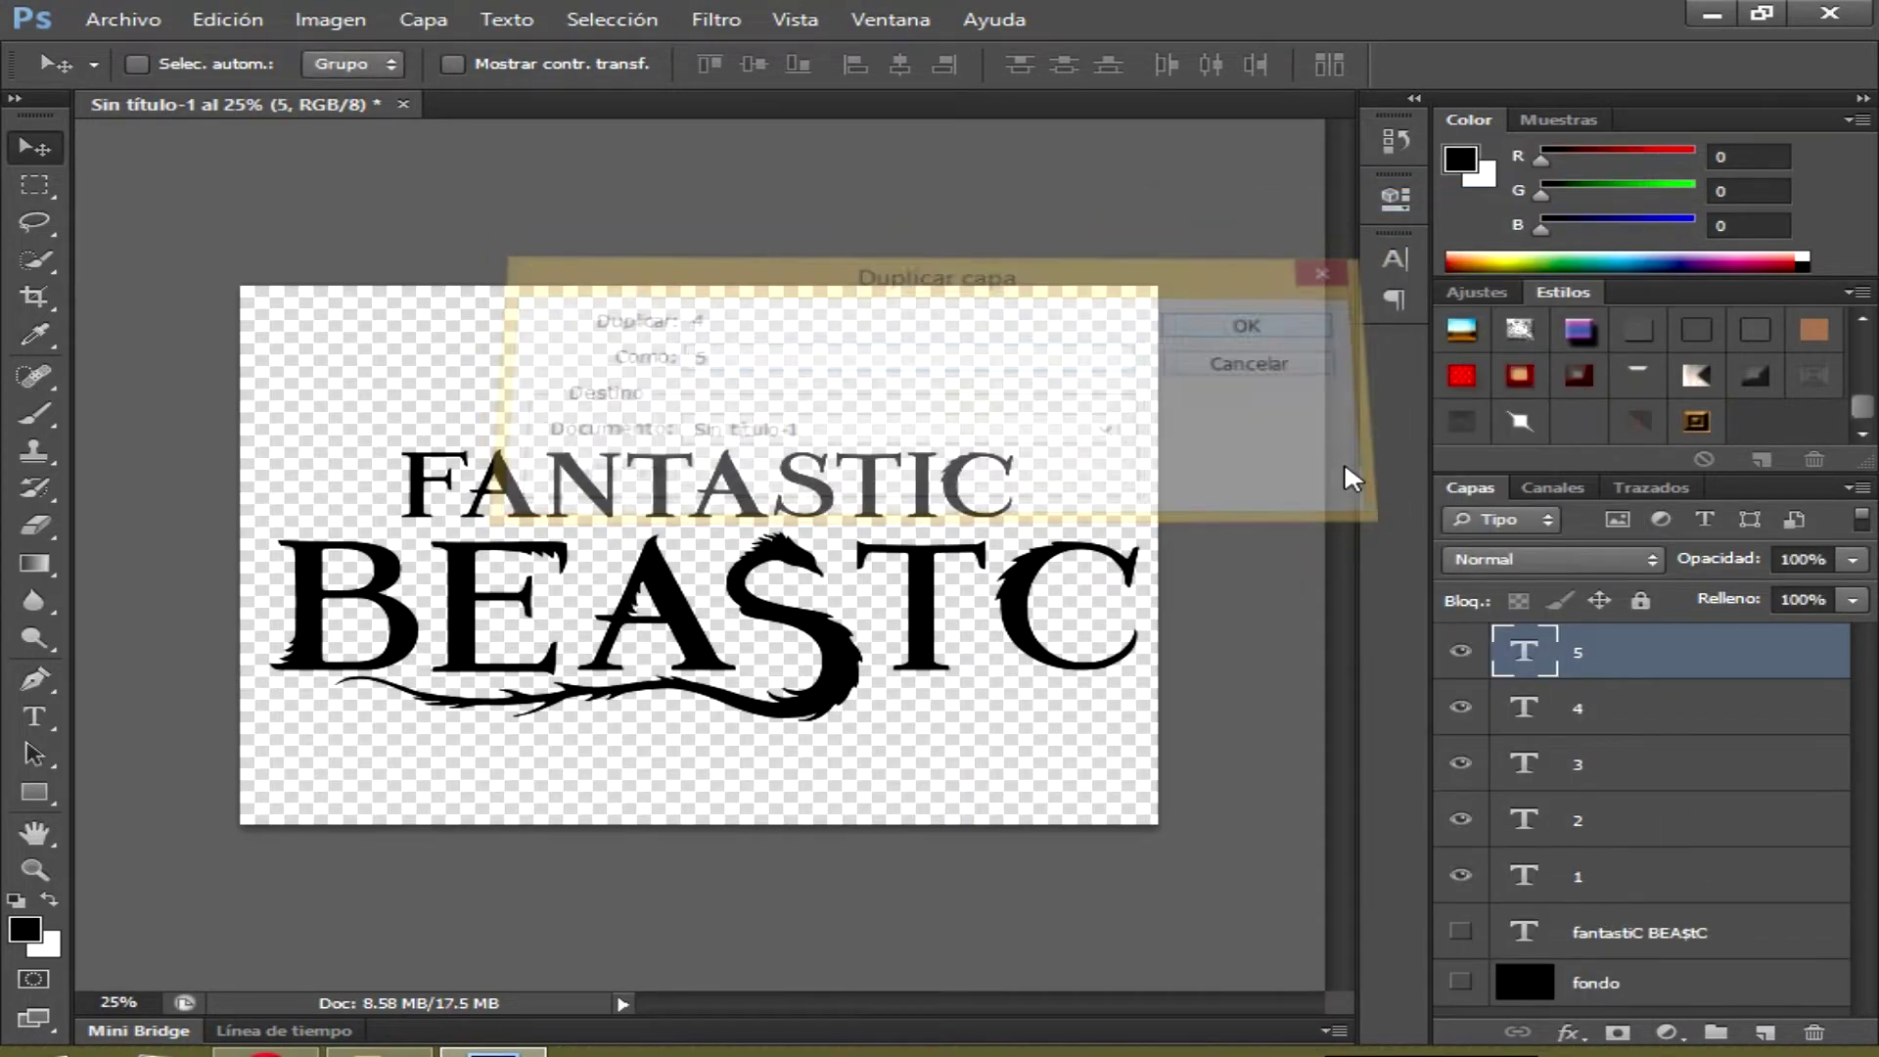
Add the final duplicate layers '6' and '7'
right_click(1632, 654)
click(1149, 200)
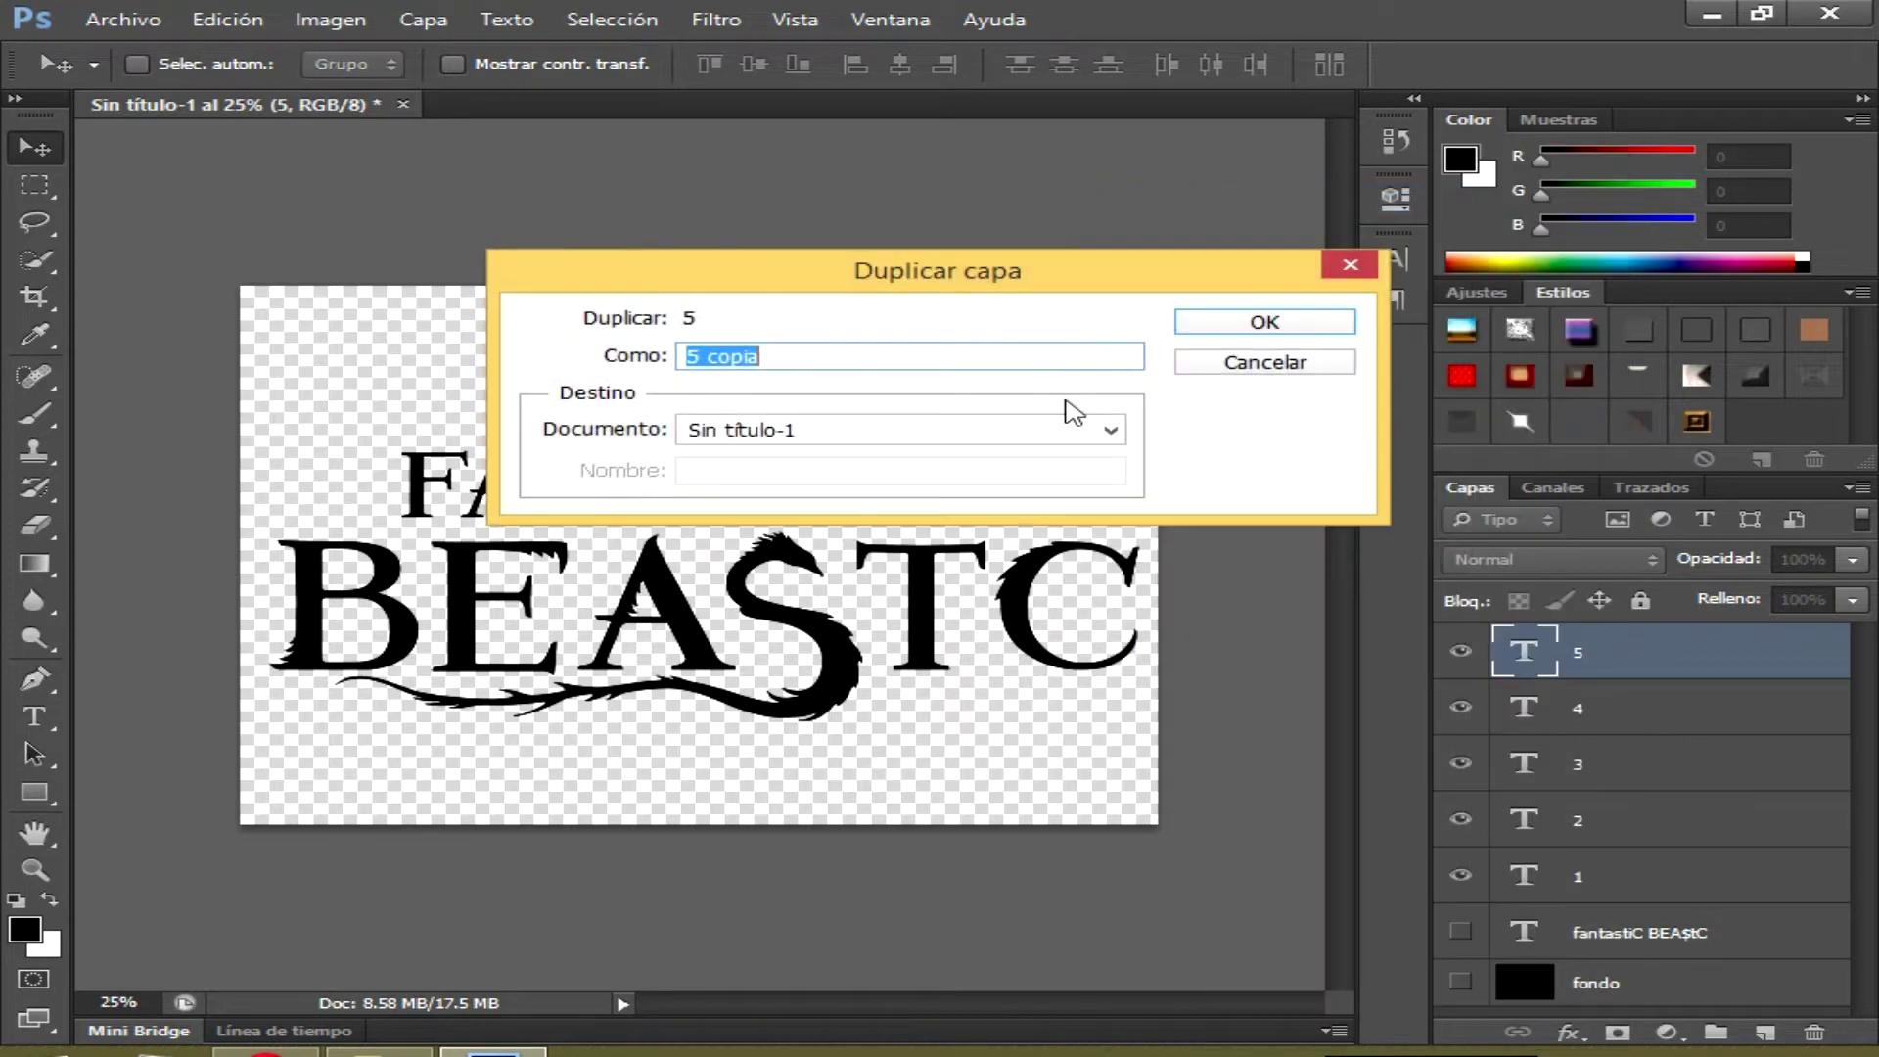
text(6)
key(Return)
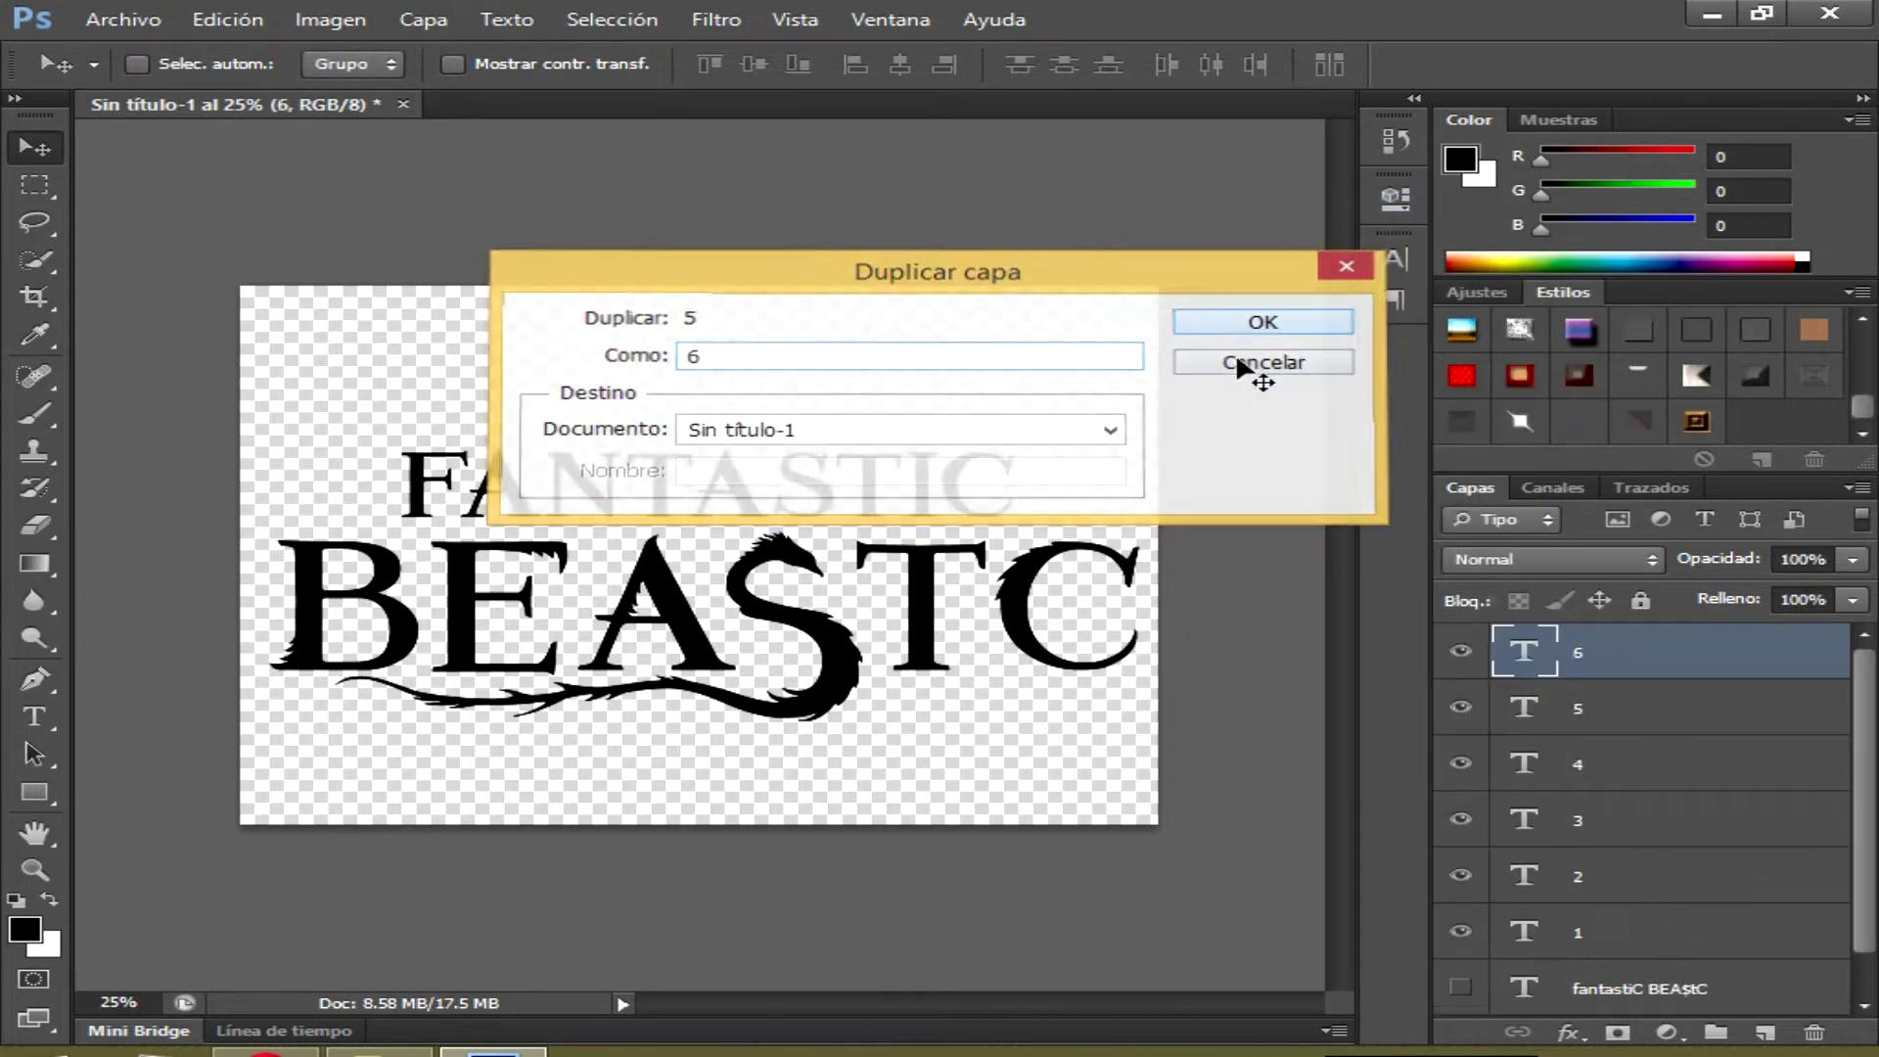
right_click(1605, 654)
click(1294, 202)
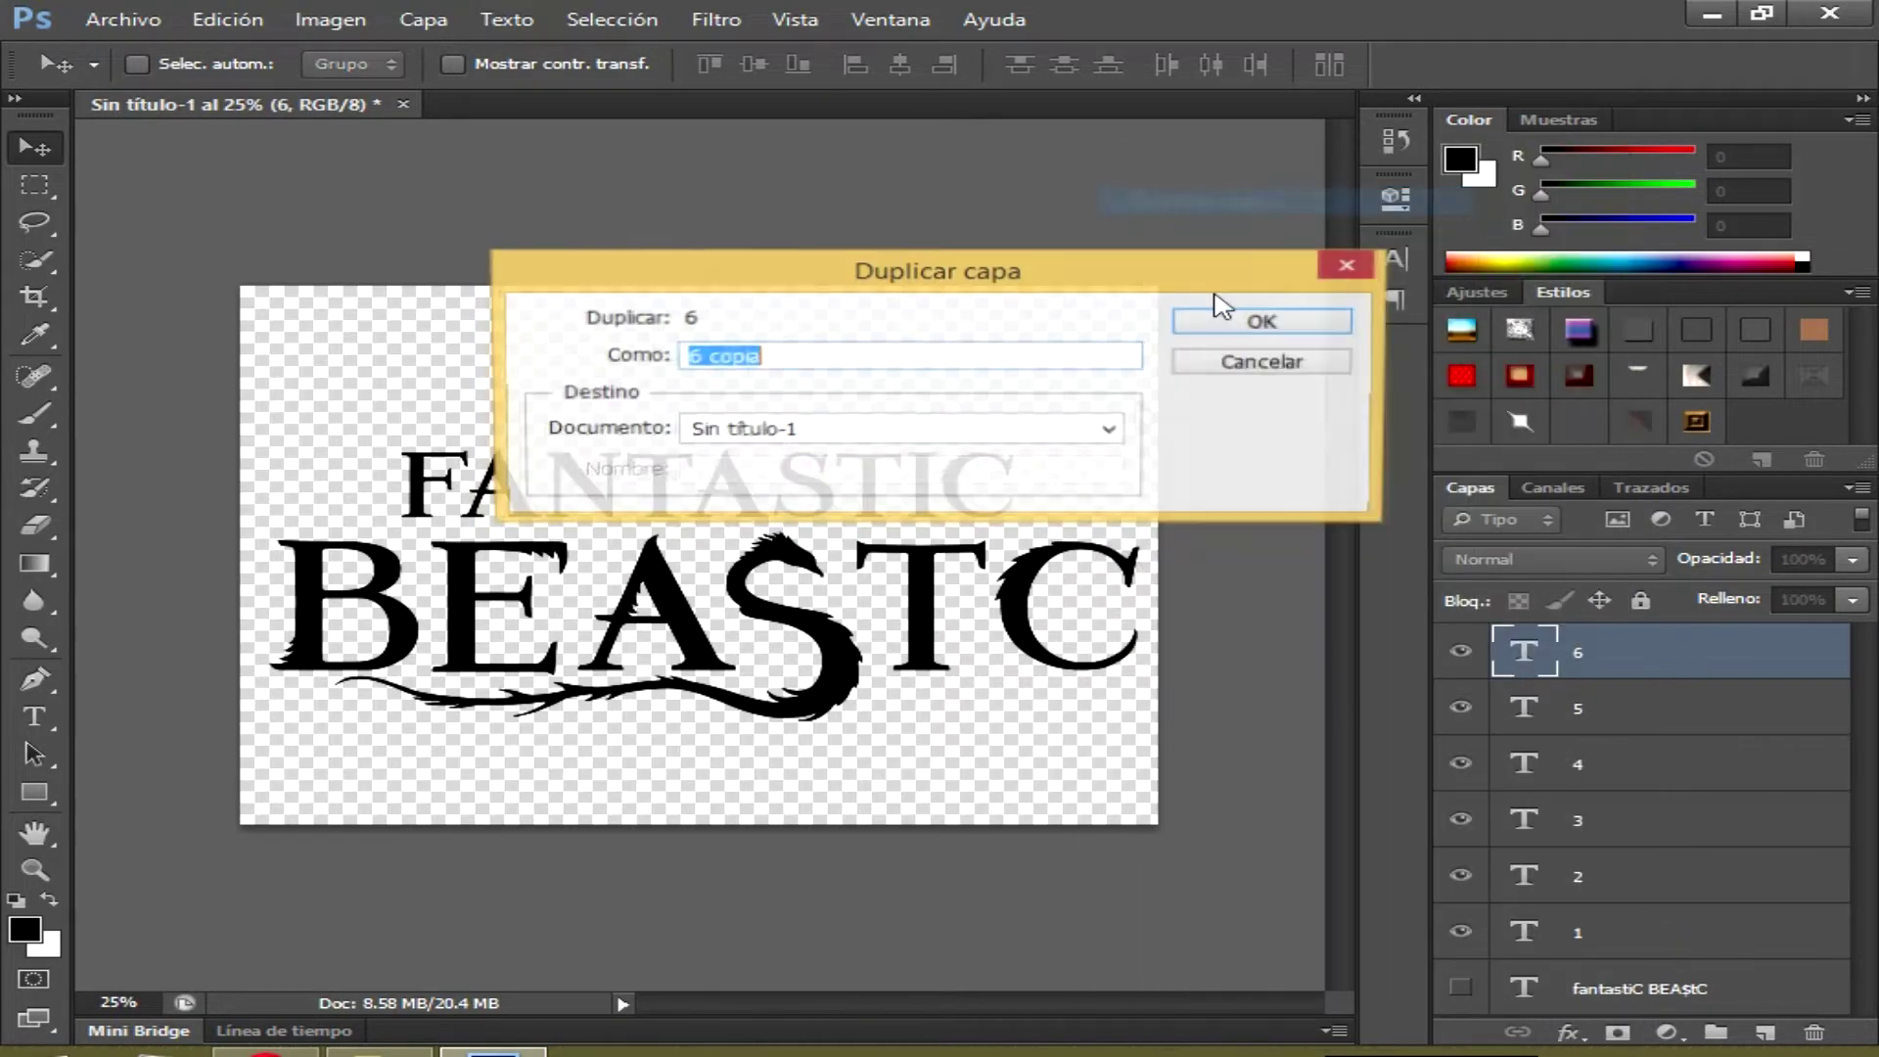
text(7)
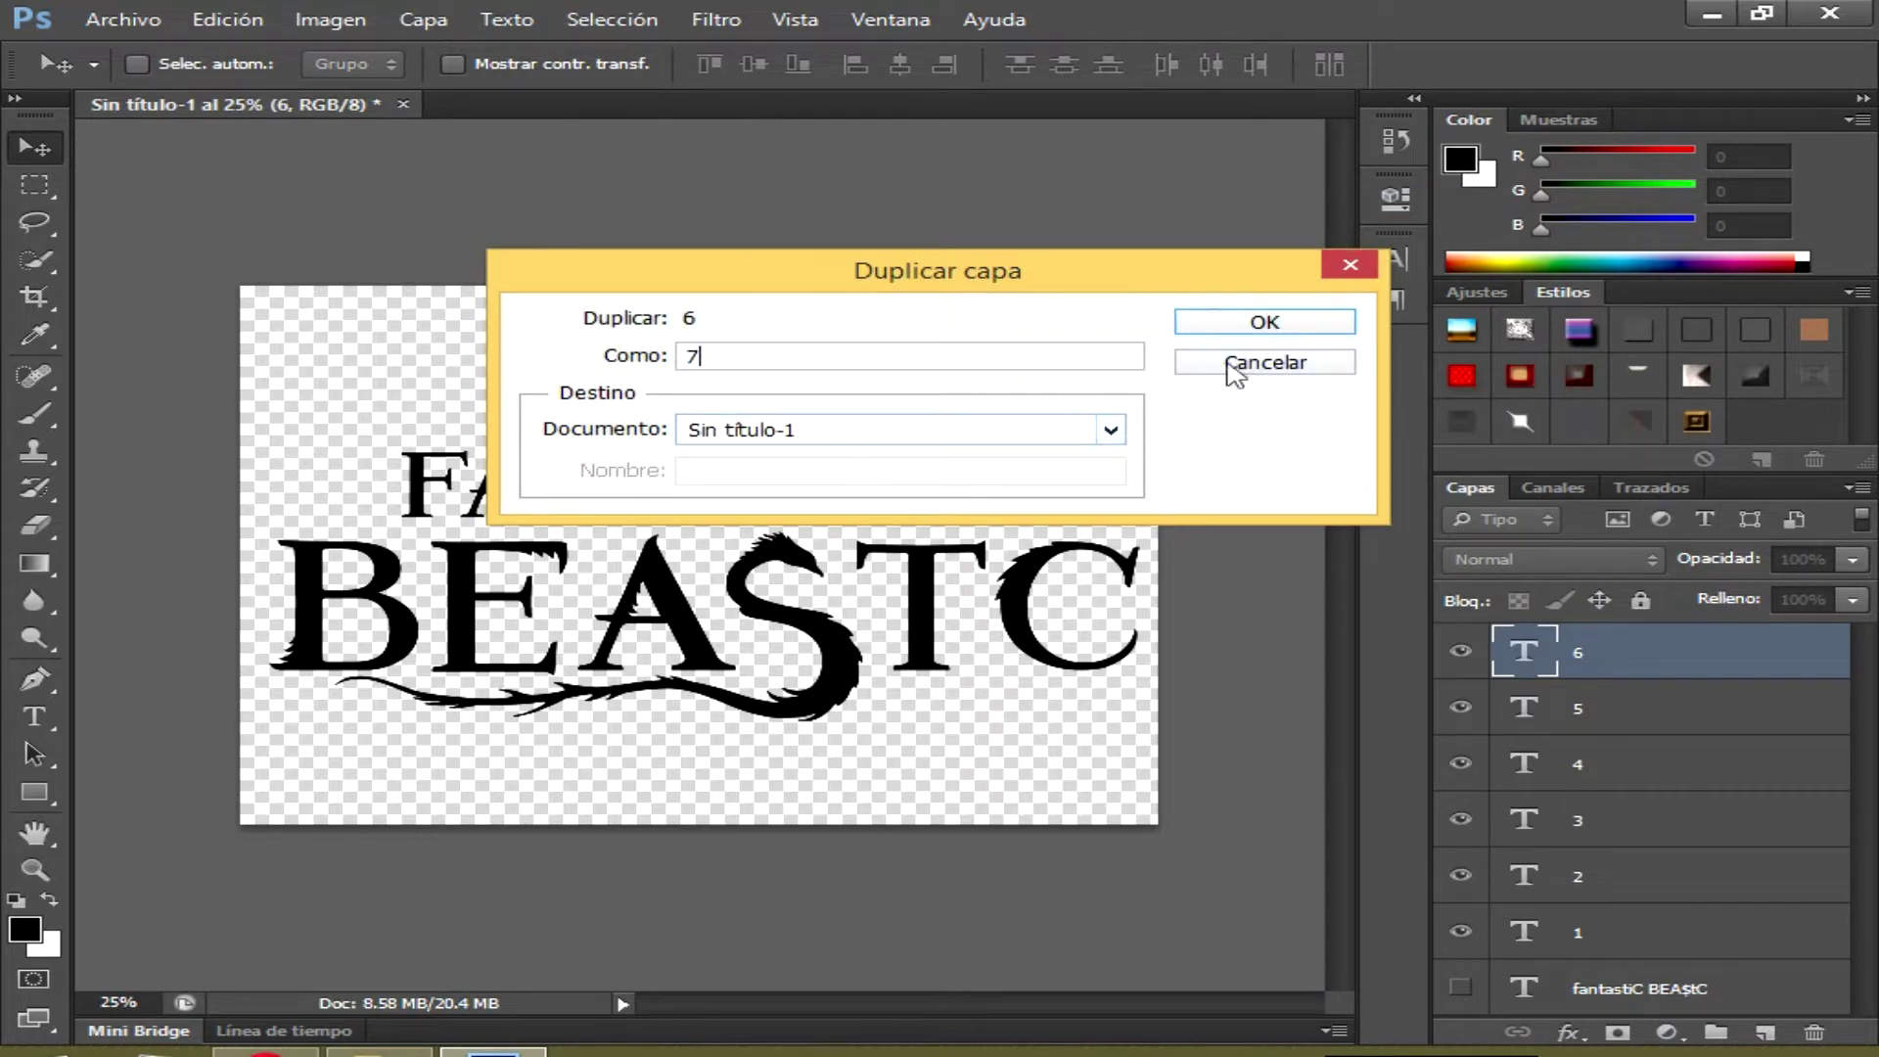
click(1262, 328)
drag(1867, 820, 1867, 894)
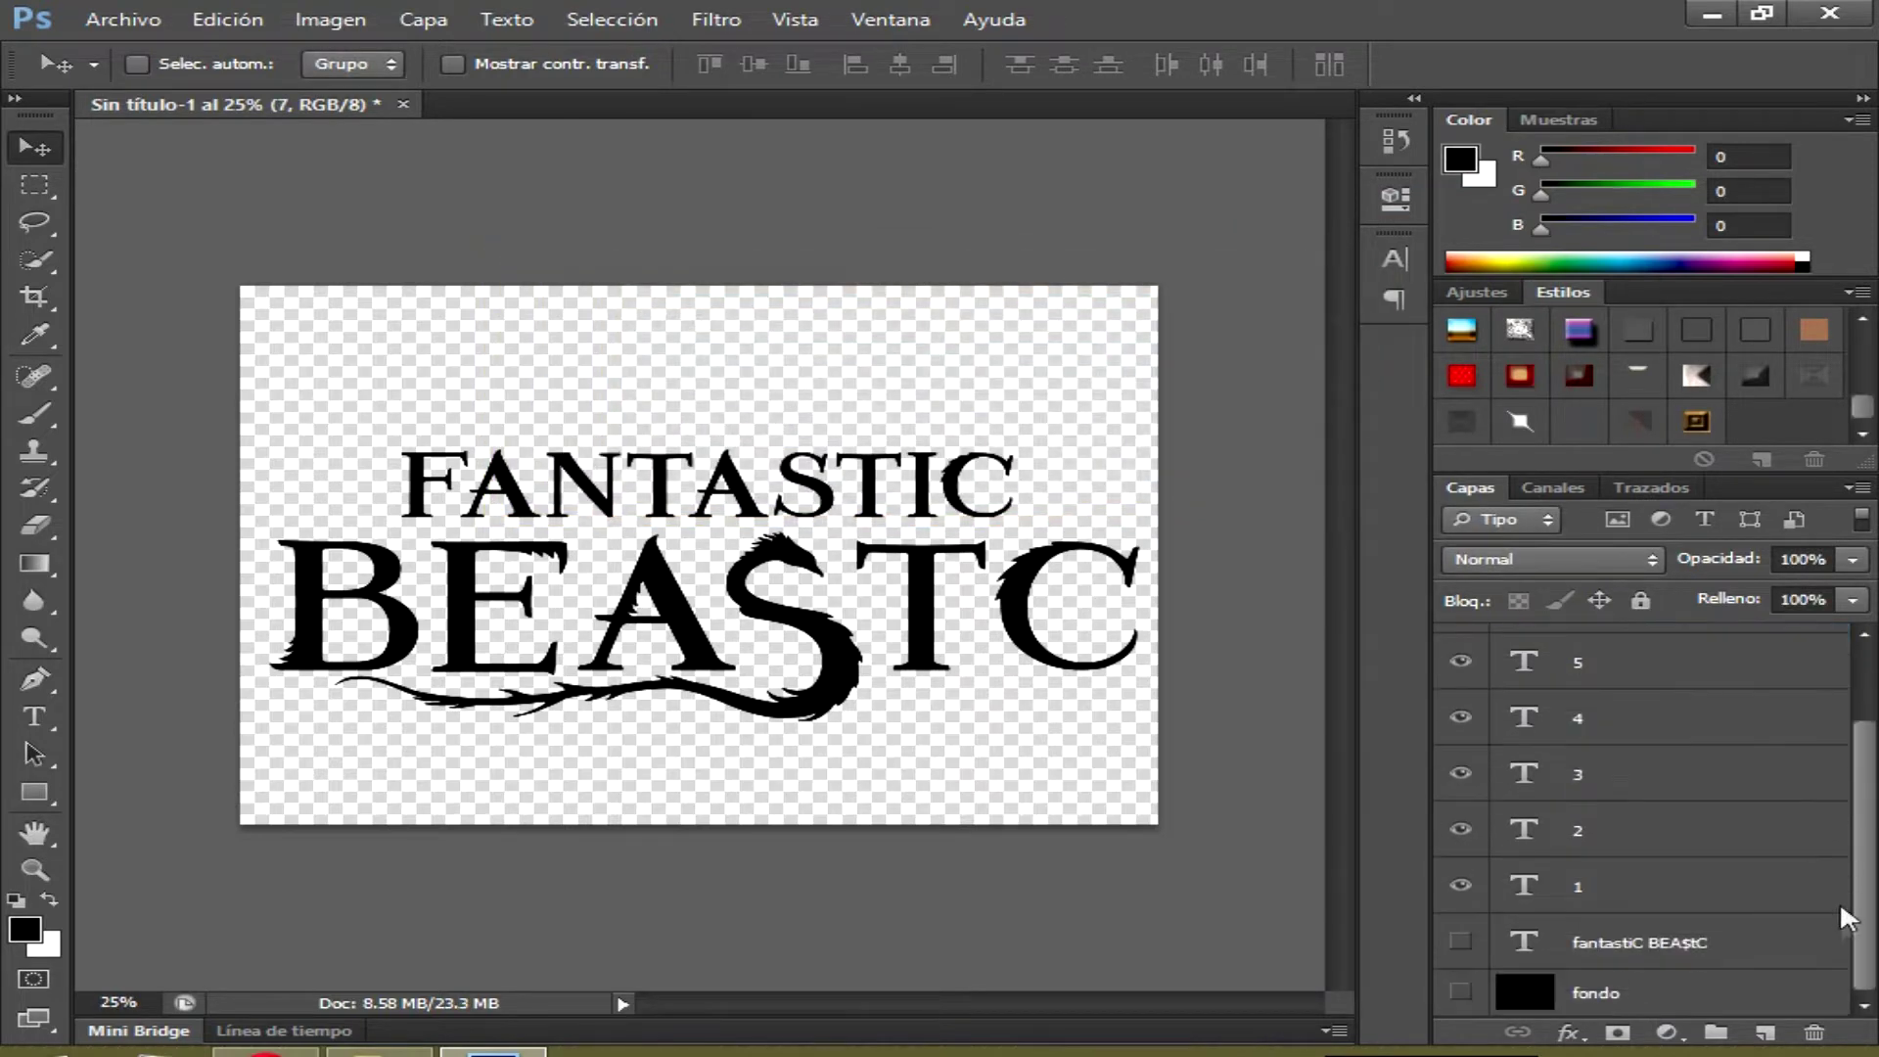
Hide layers 2–7, select layer 1, and show the black fondo layer
drag(1460, 829, 1460, 662)
drag(1865, 817, 1865, 739)
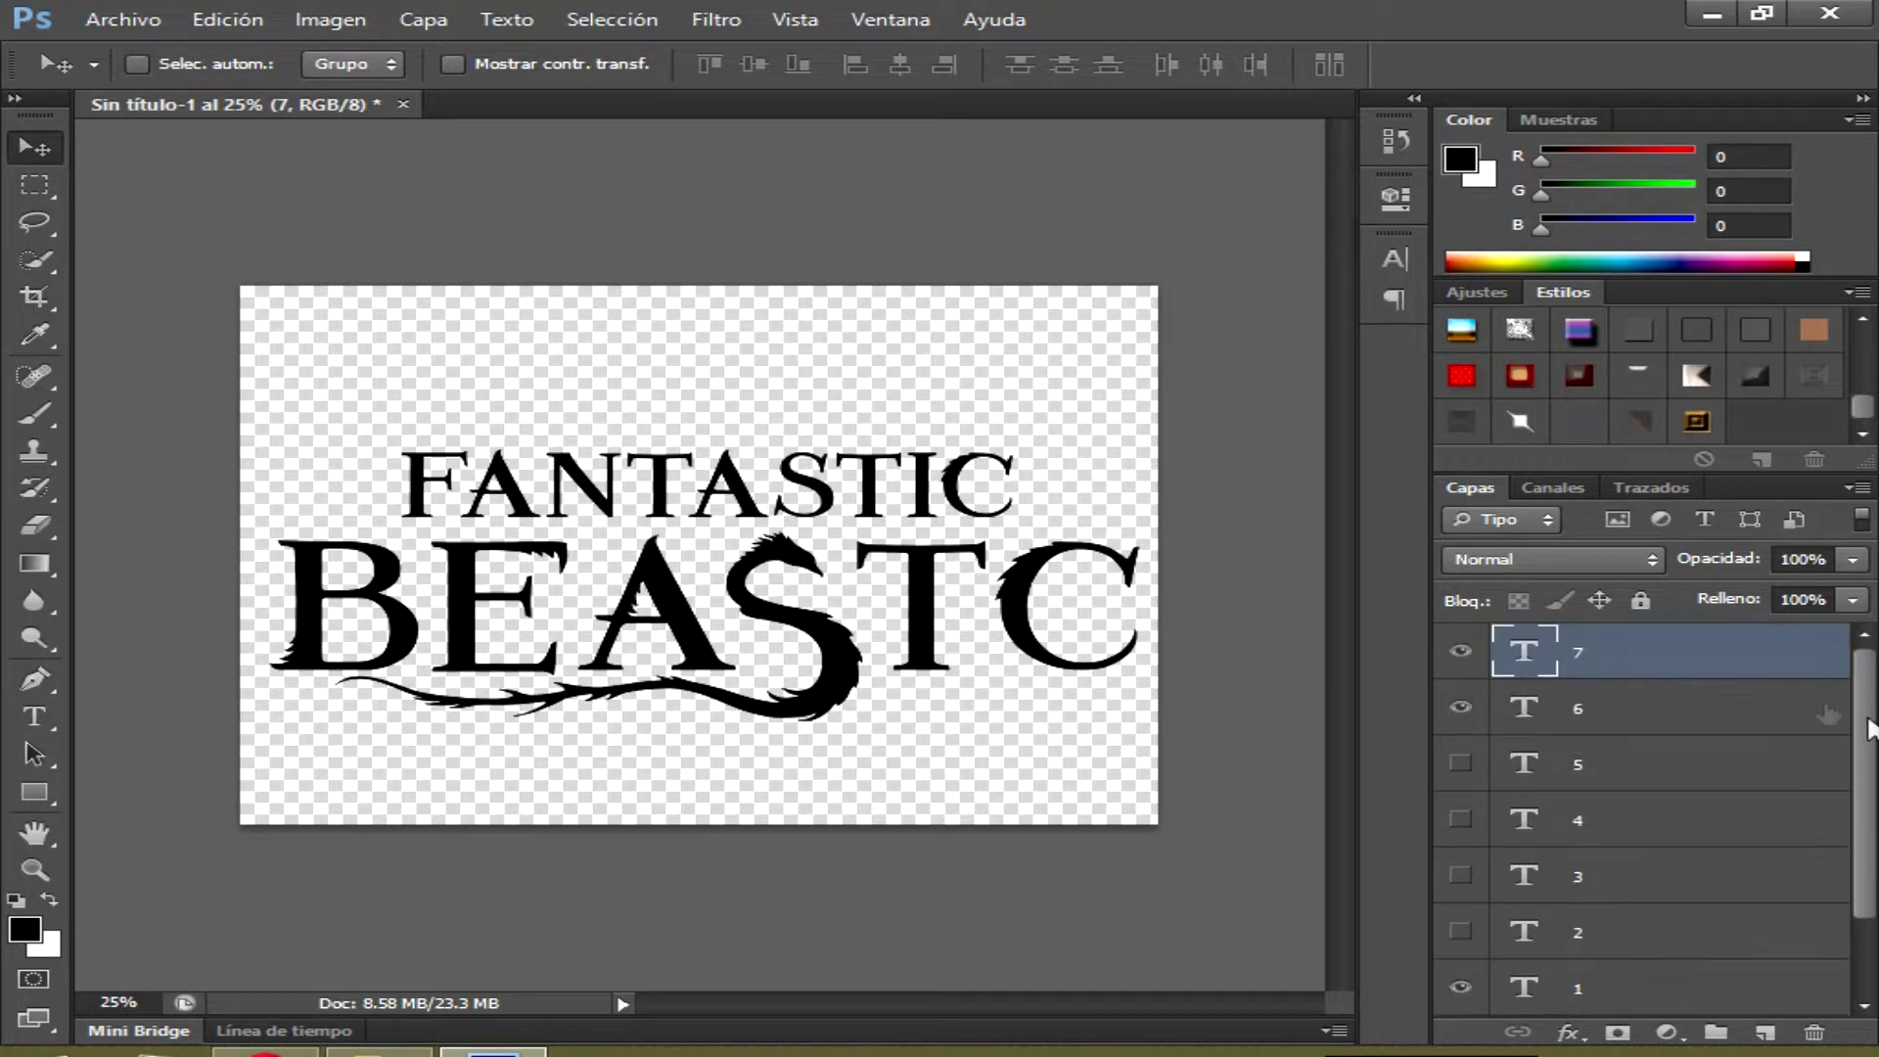
drag(1460, 708, 1460, 652)
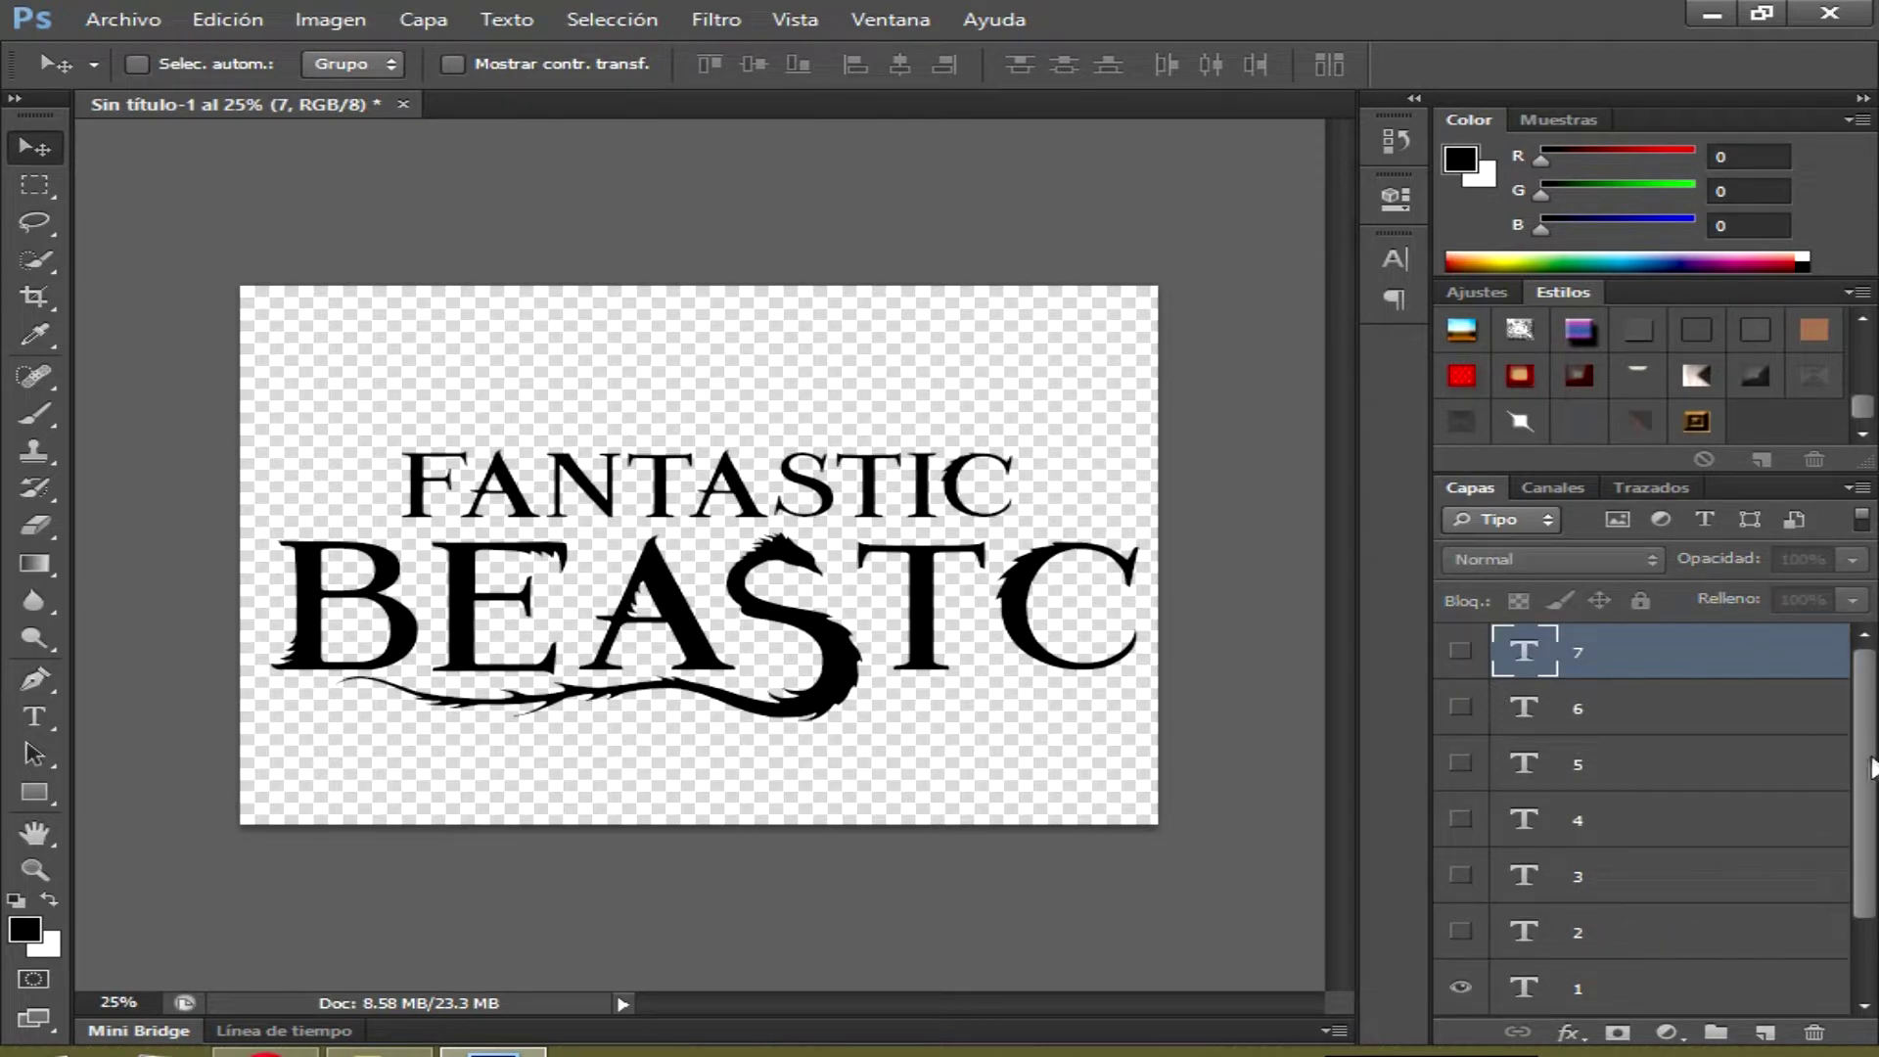
drag(1869, 767, 1865, 842)
click(1633, 896)
click(1460, 991)
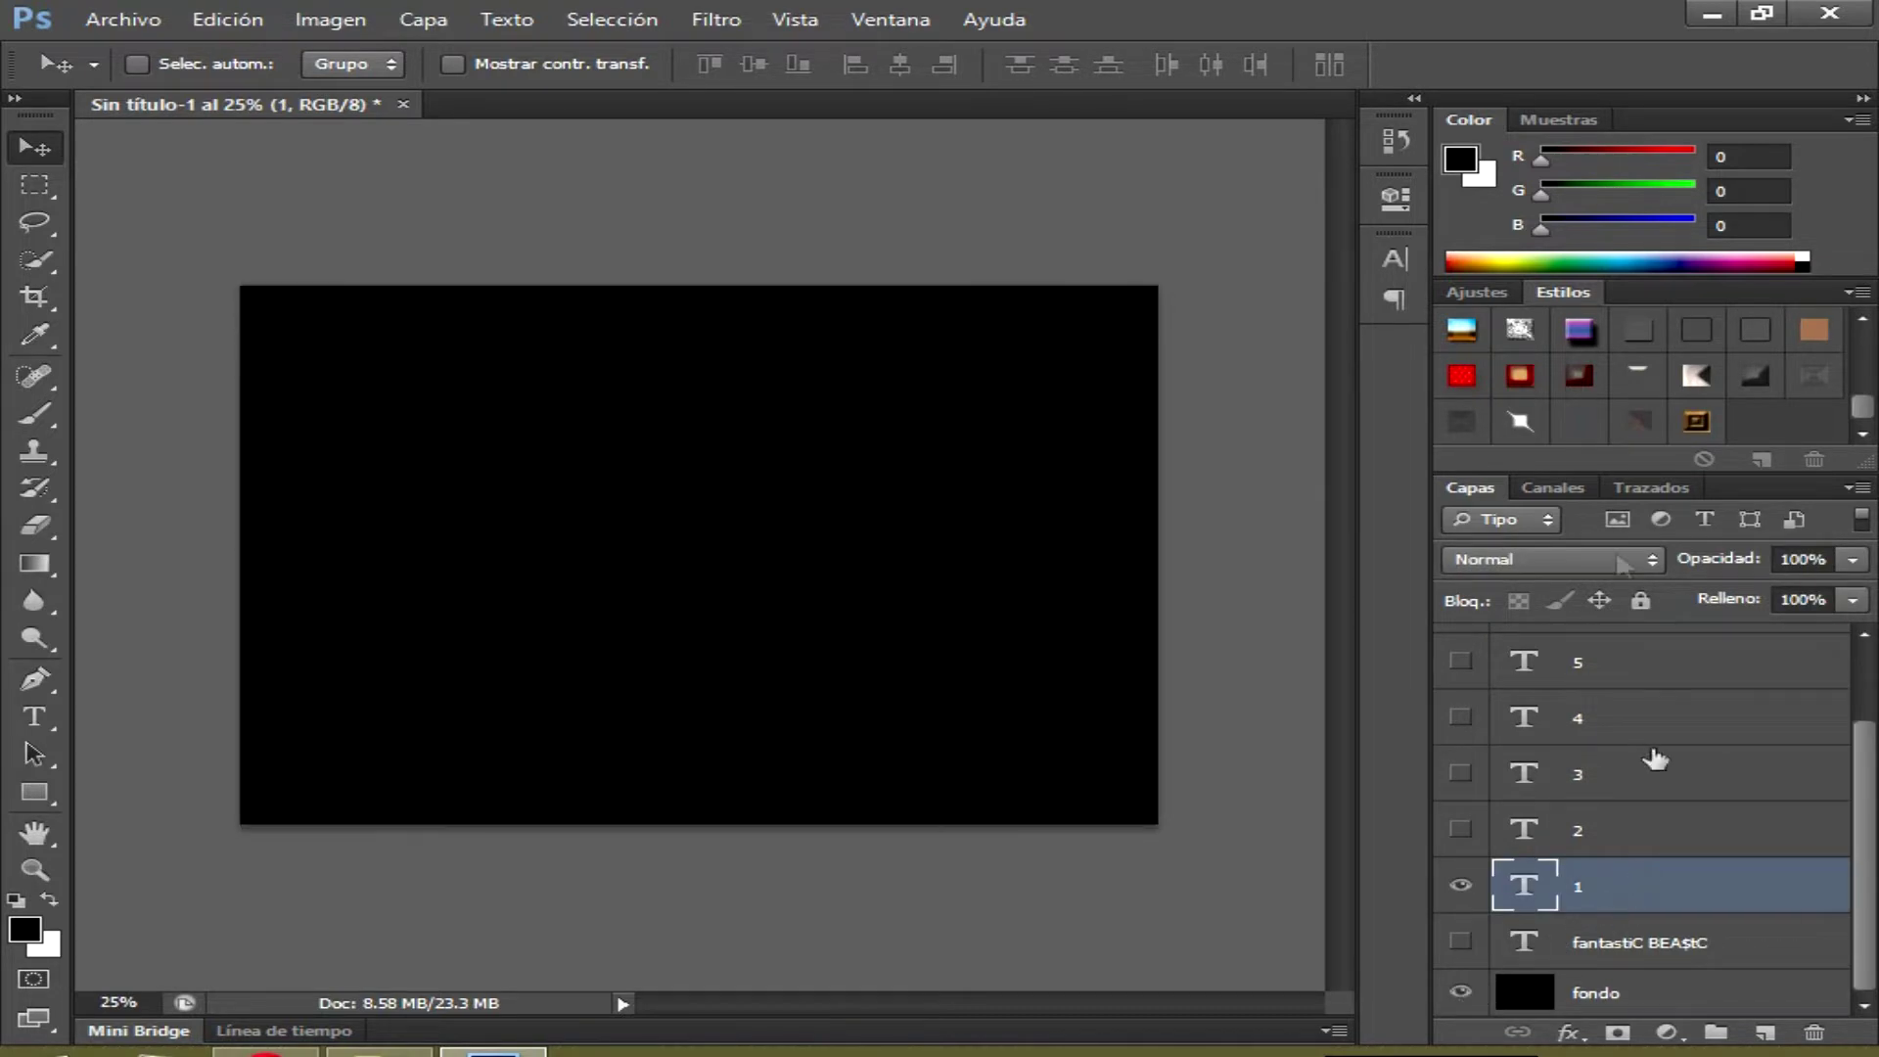
click(1544, 294)
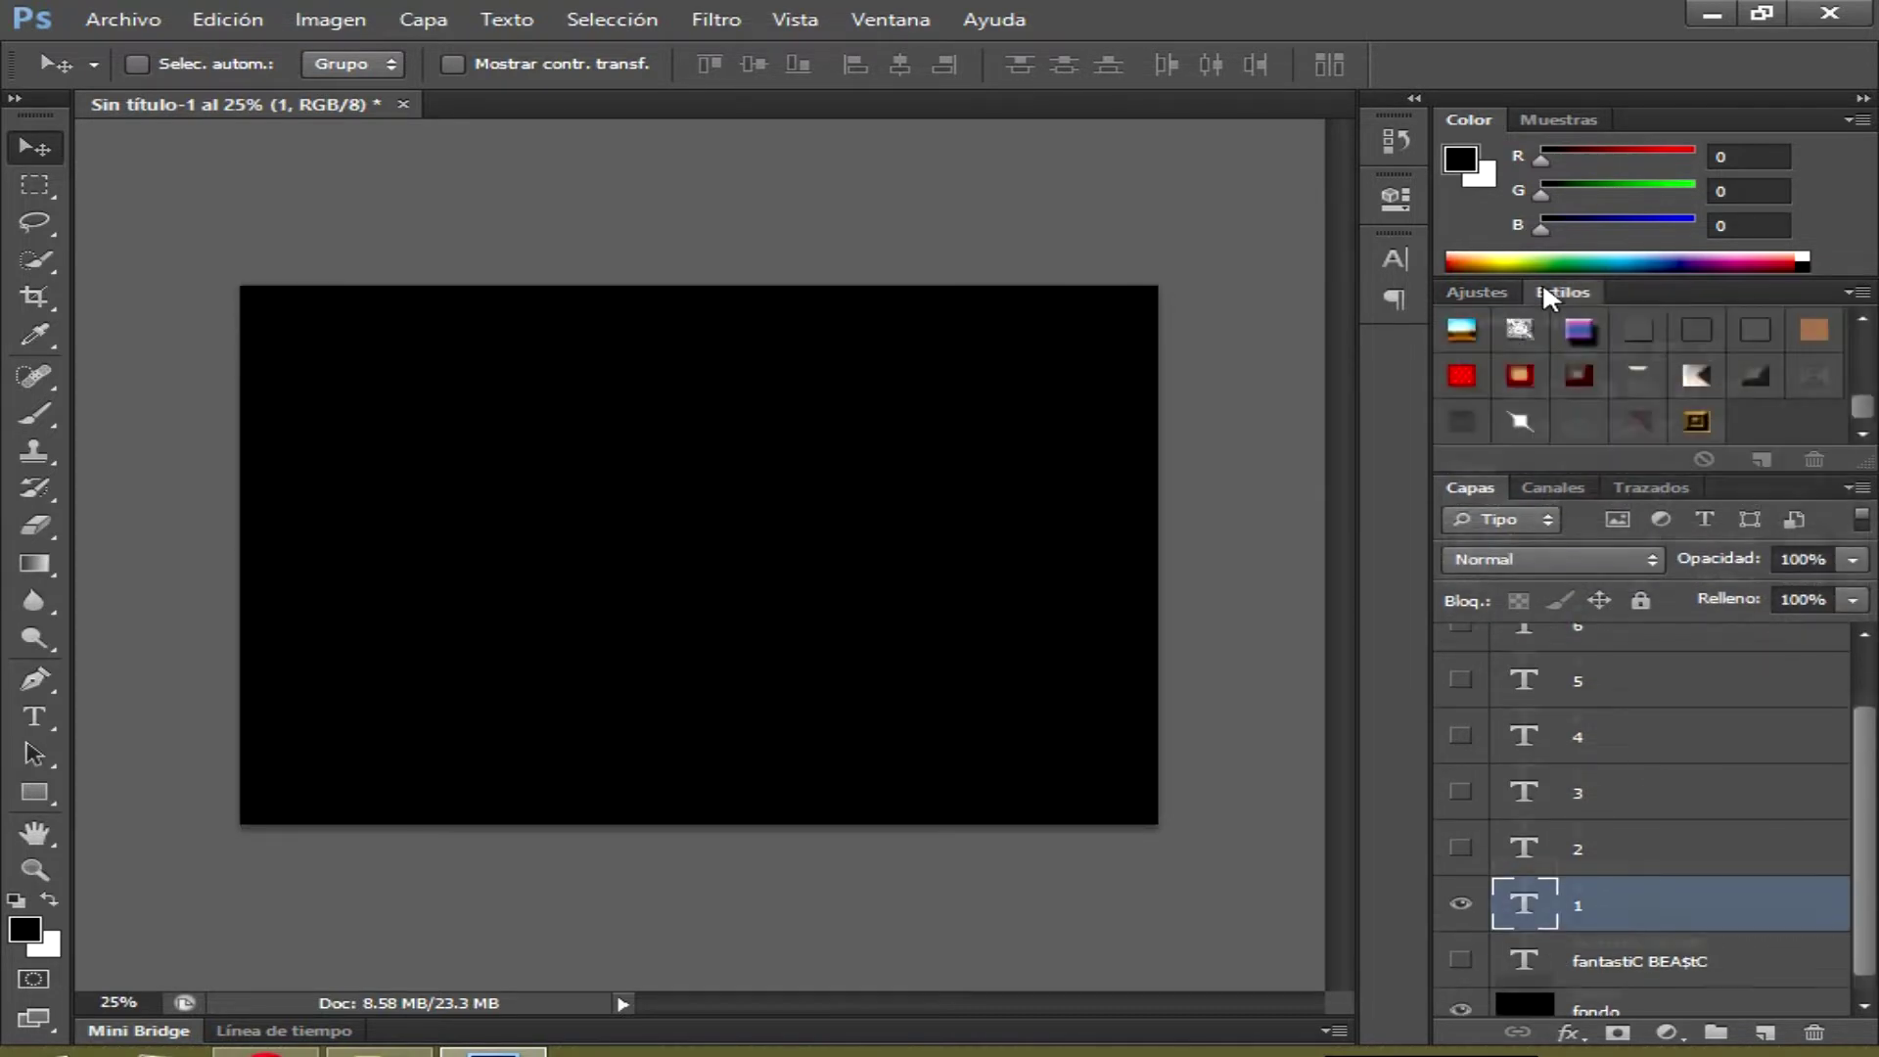
click(1849, 292)
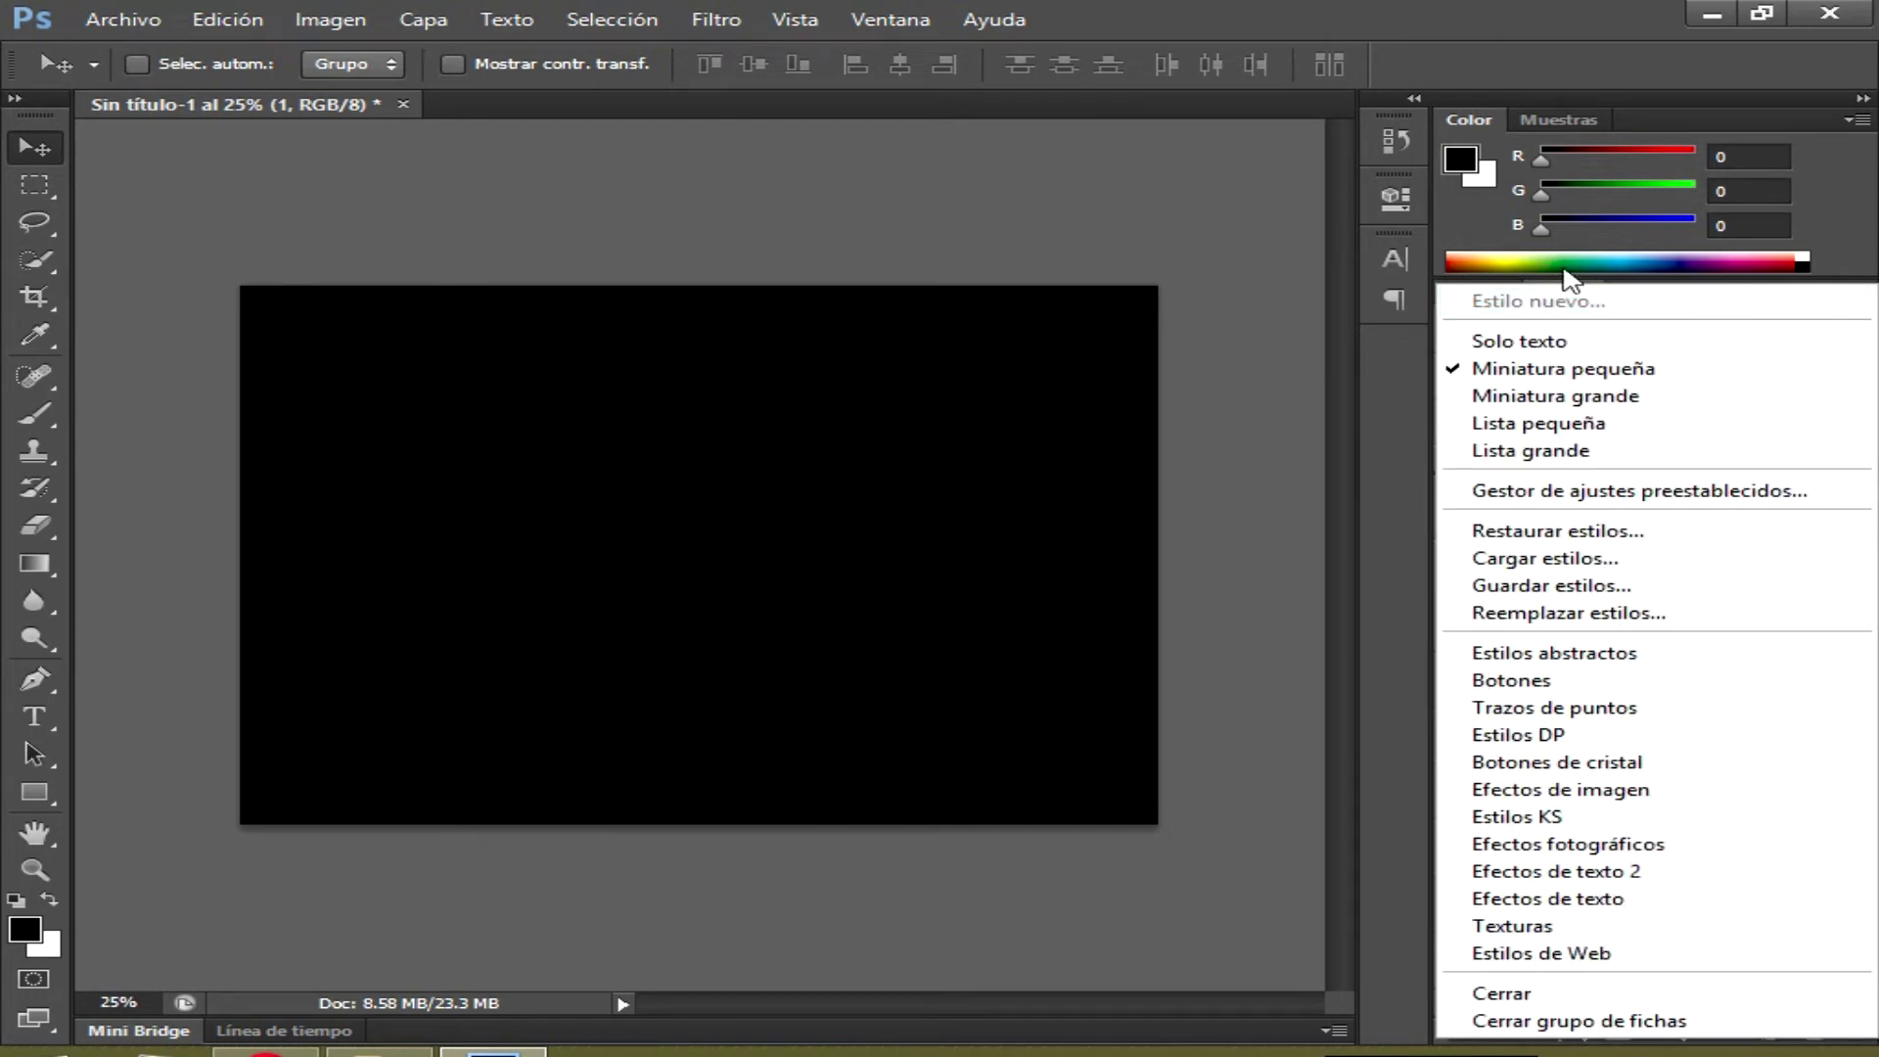
Load style set '1', apply its silver style to layer 1, then show and select layer 2
click(1367, 390)
click(1860, 294)
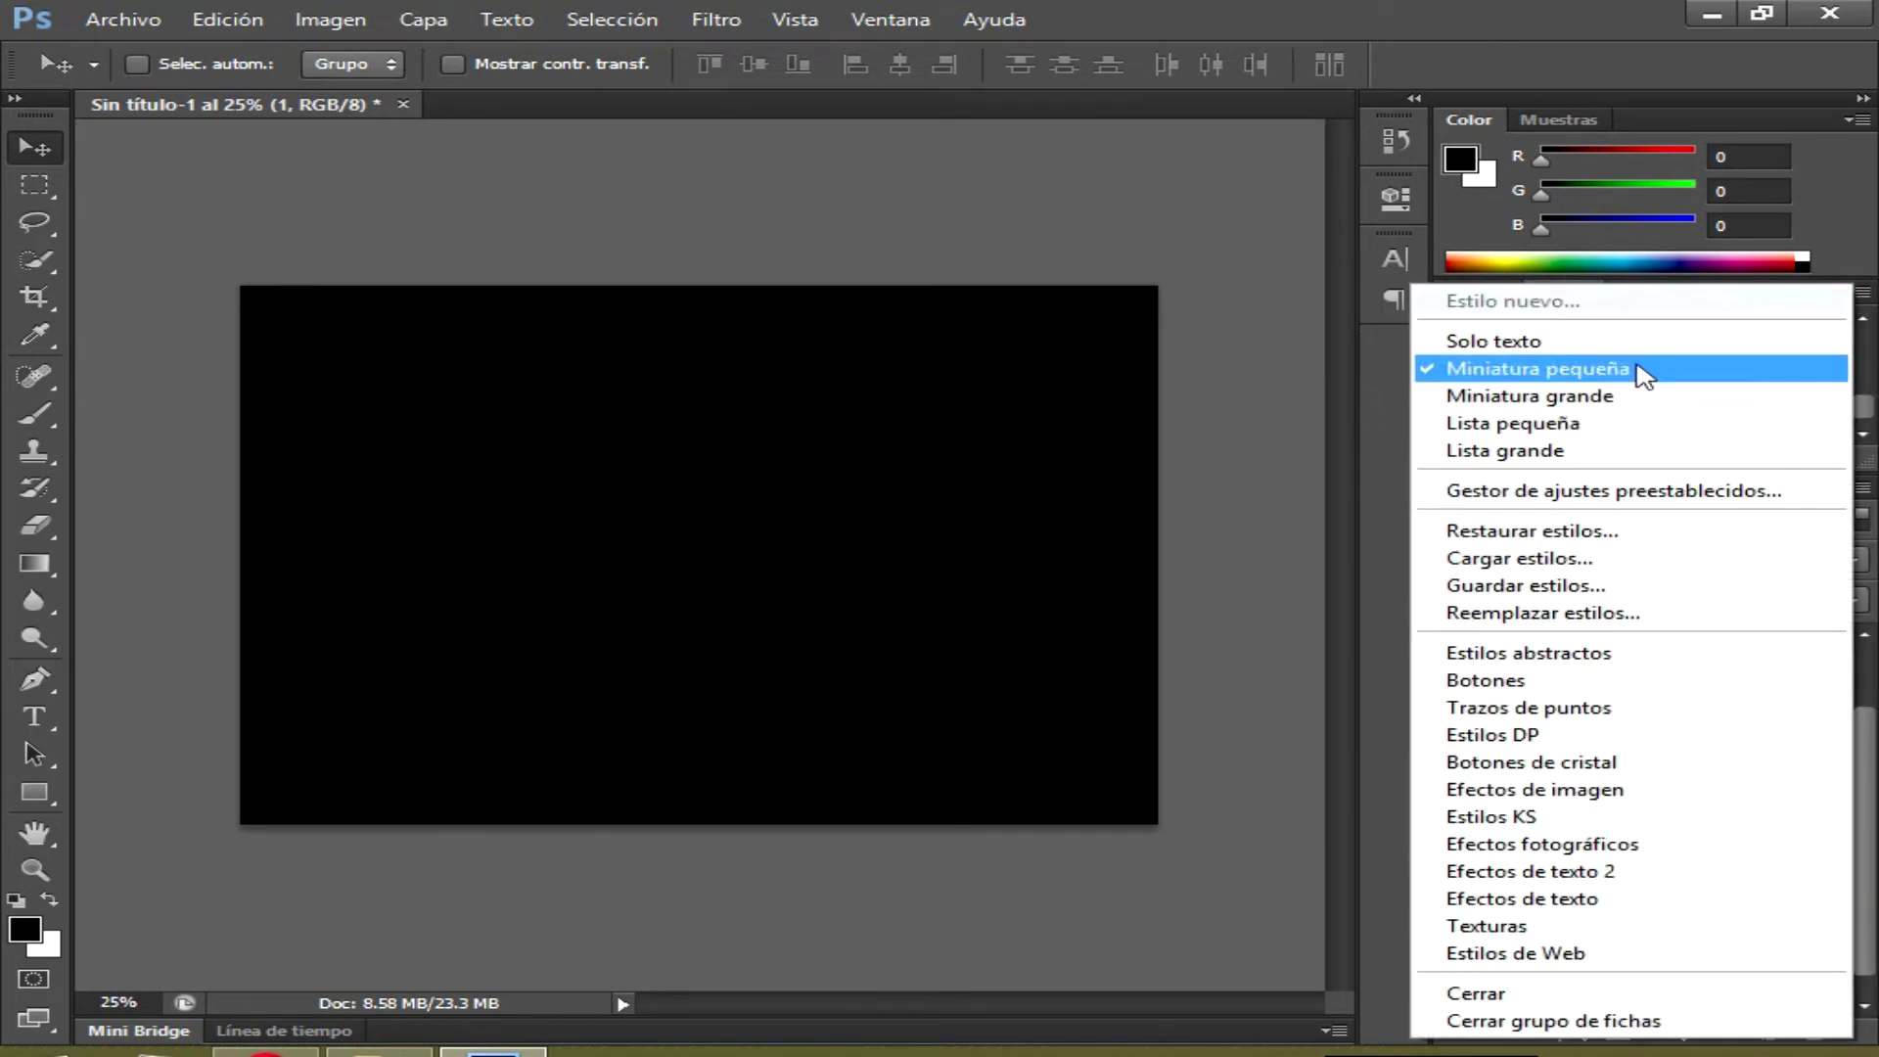
click(1468, 558)
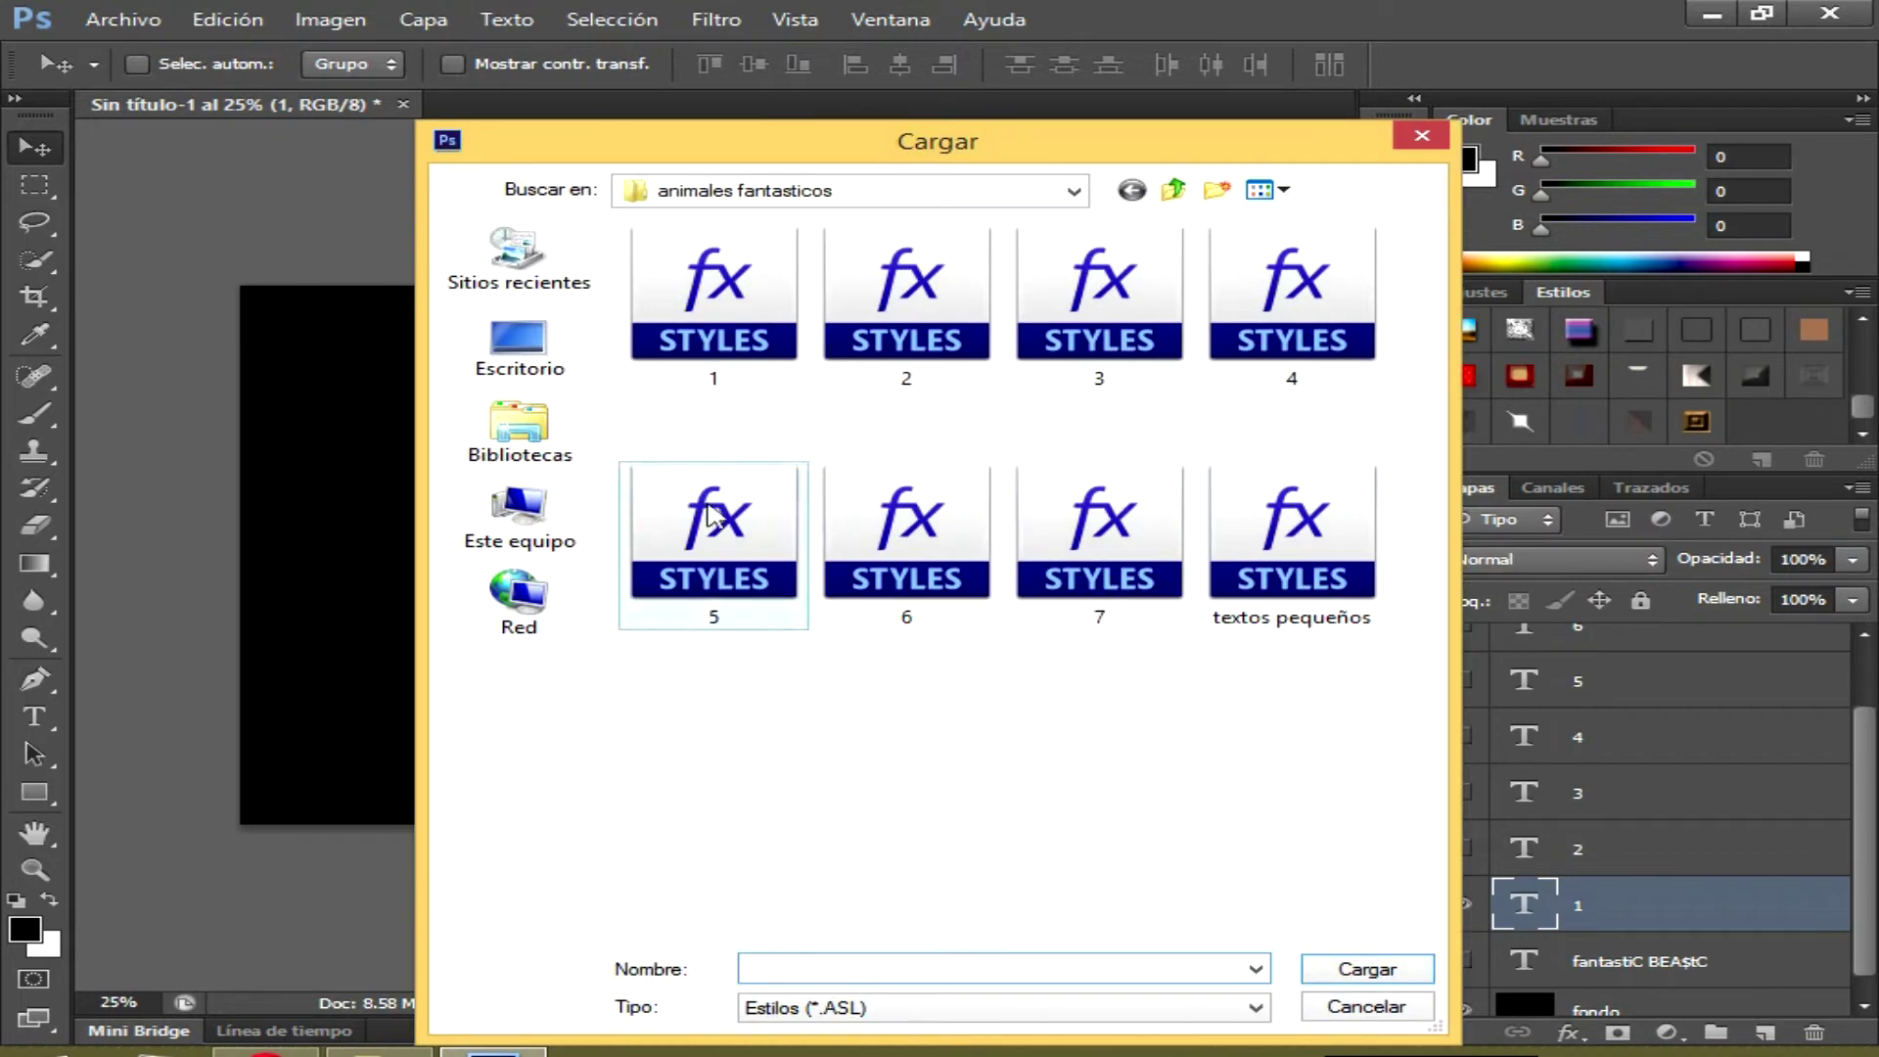
click(729, 315)
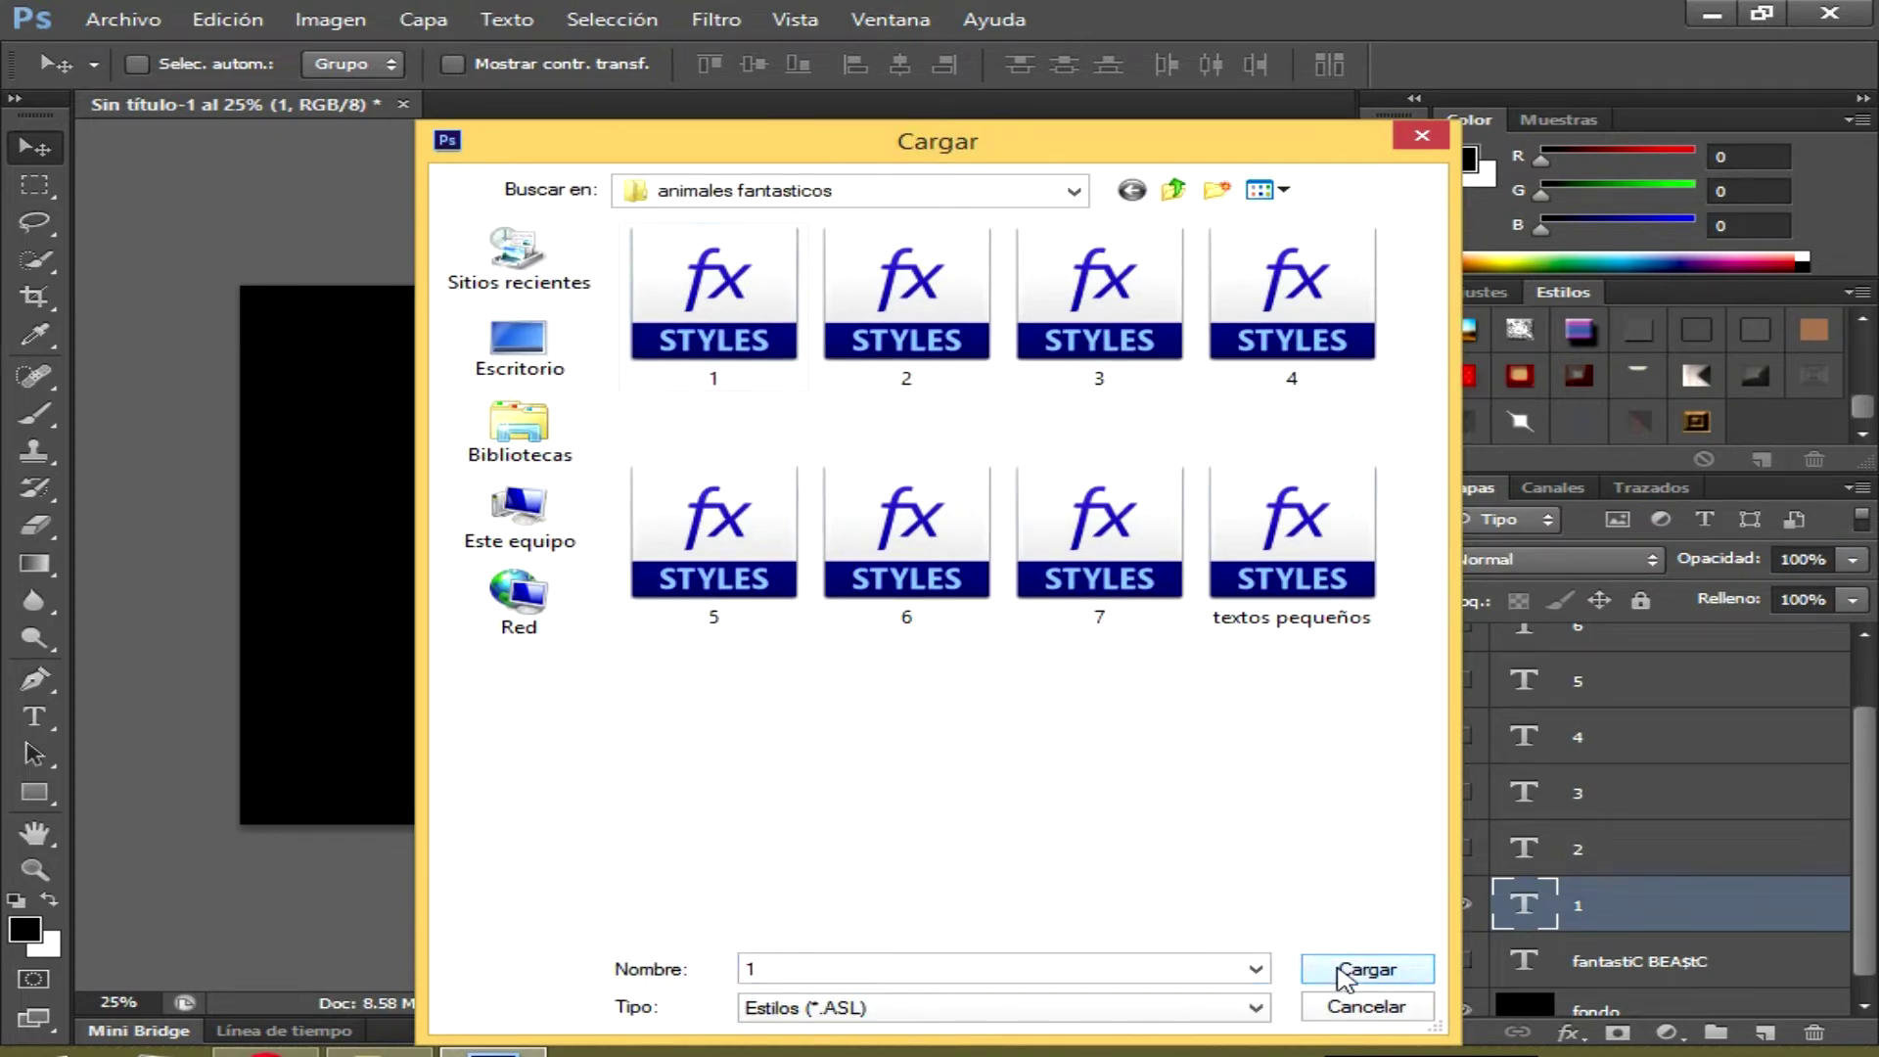
click(1358, 969)
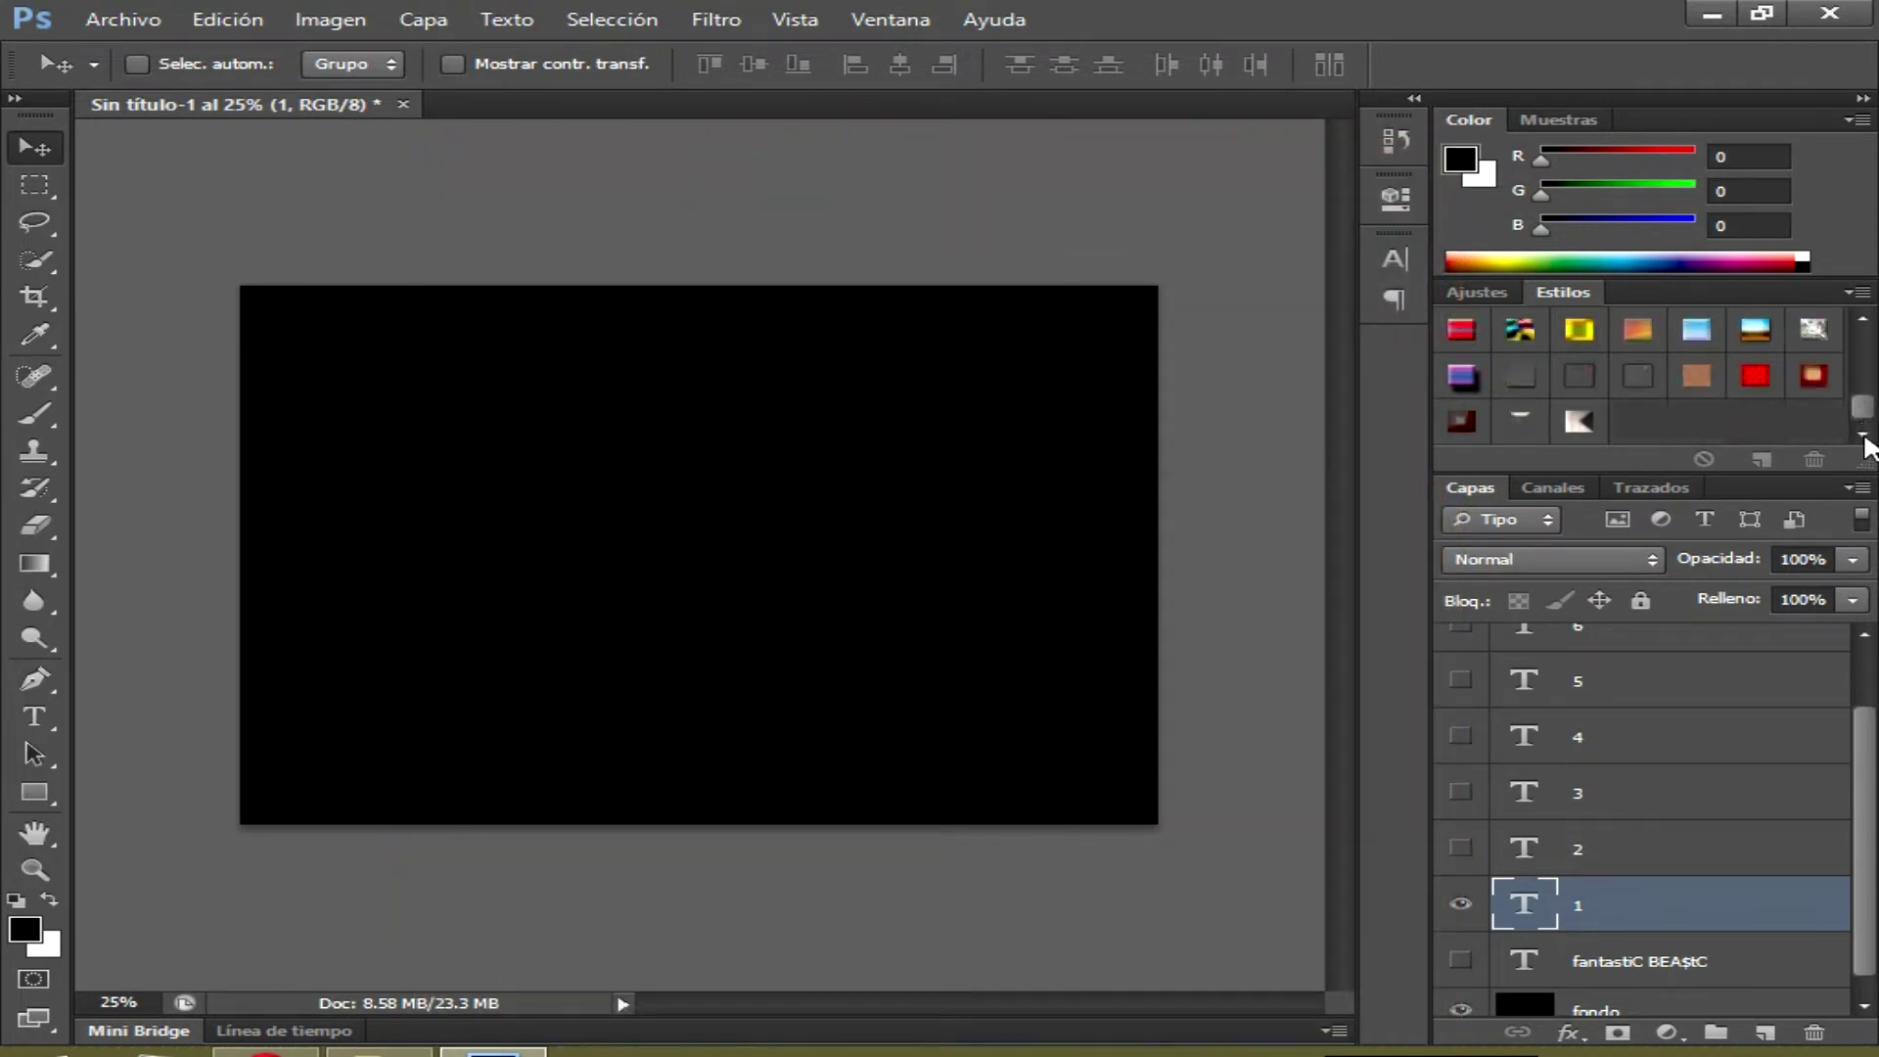
click(1577, 421)
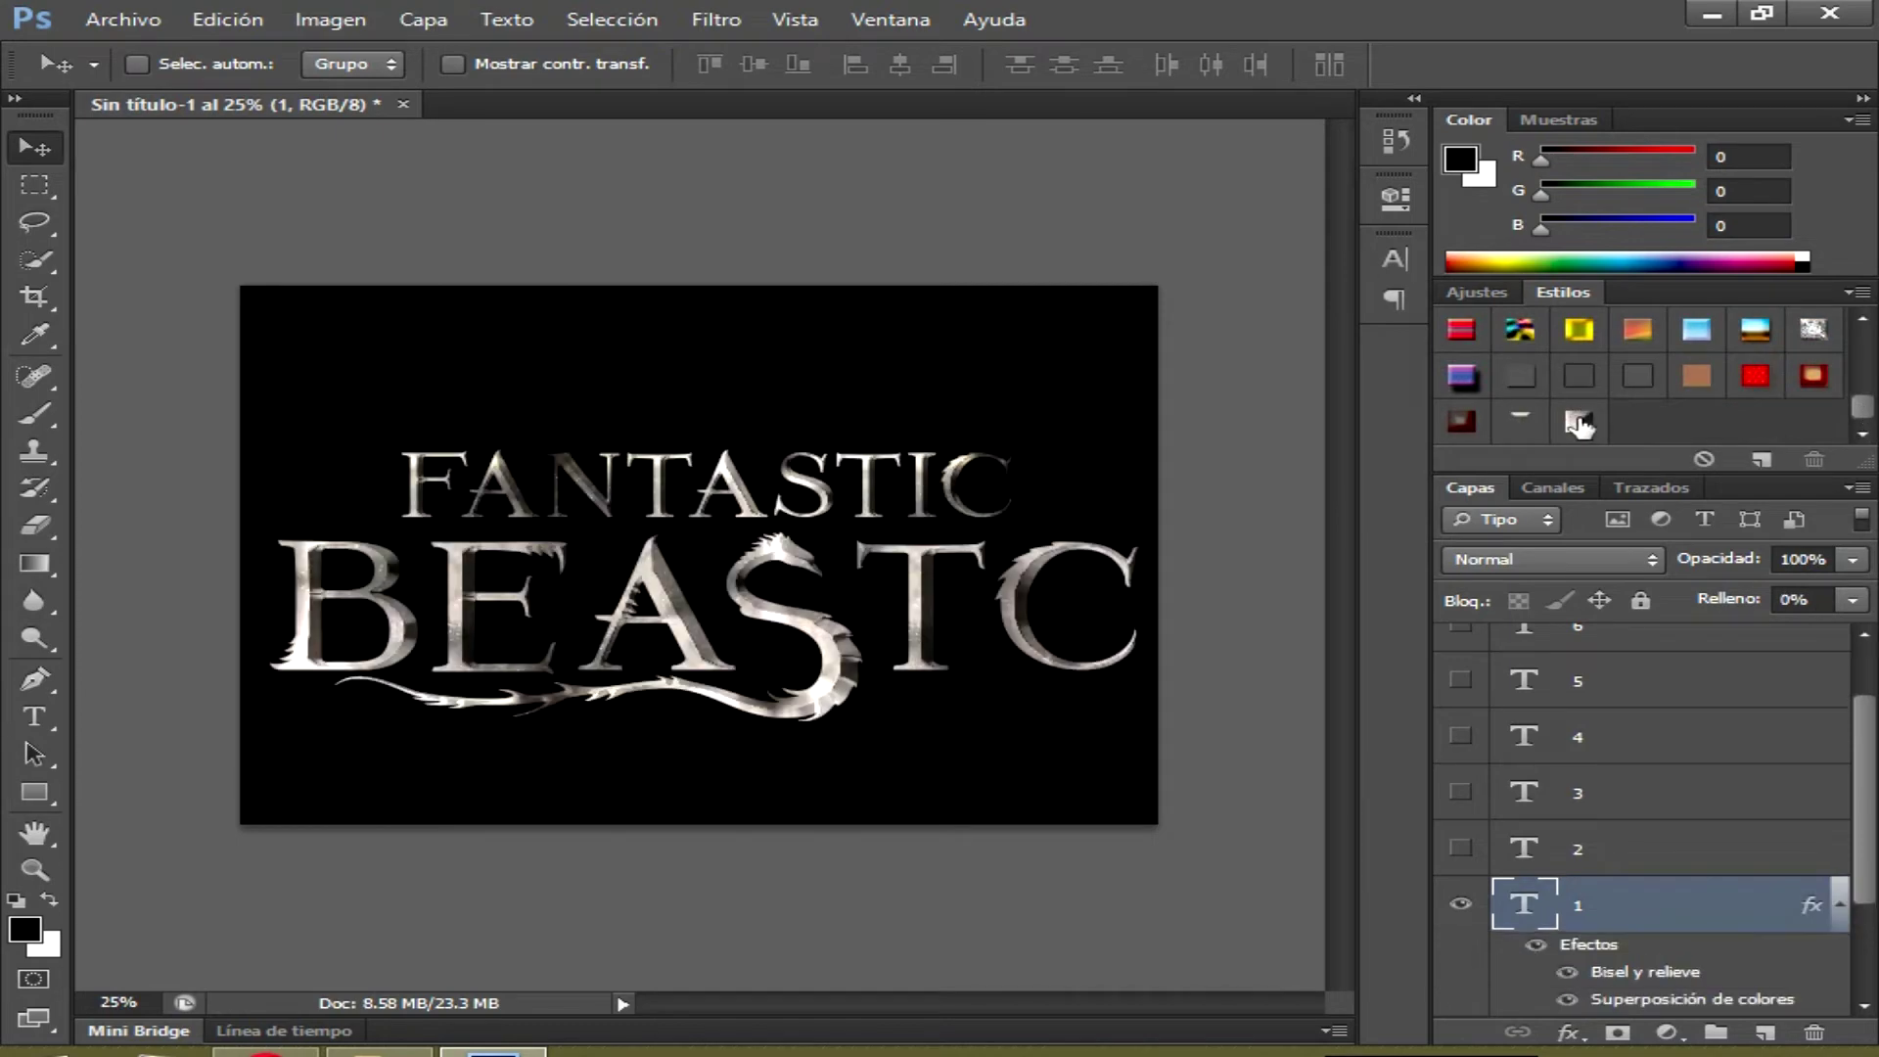
click(1459, 859)
click(1585, 872)
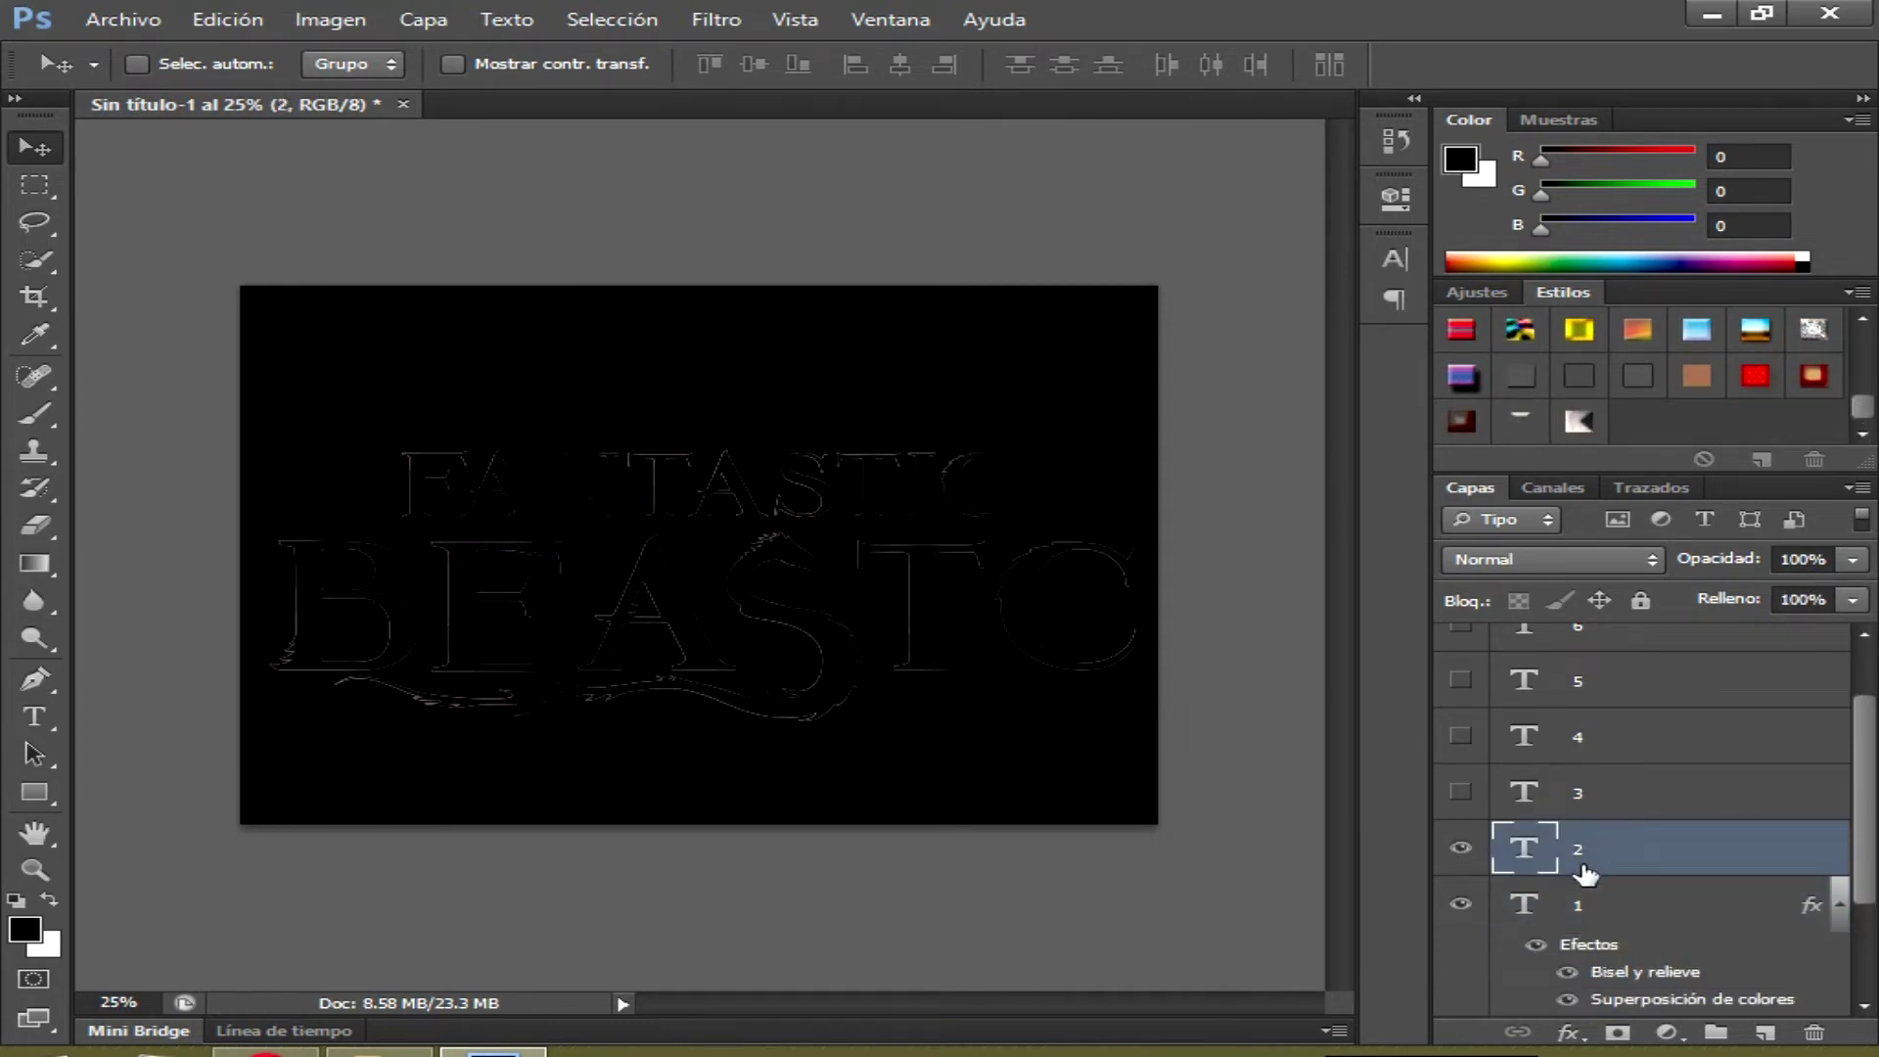
Load style set '2', apply it to layer 2, then show and select layer 3
click(1850, 295)
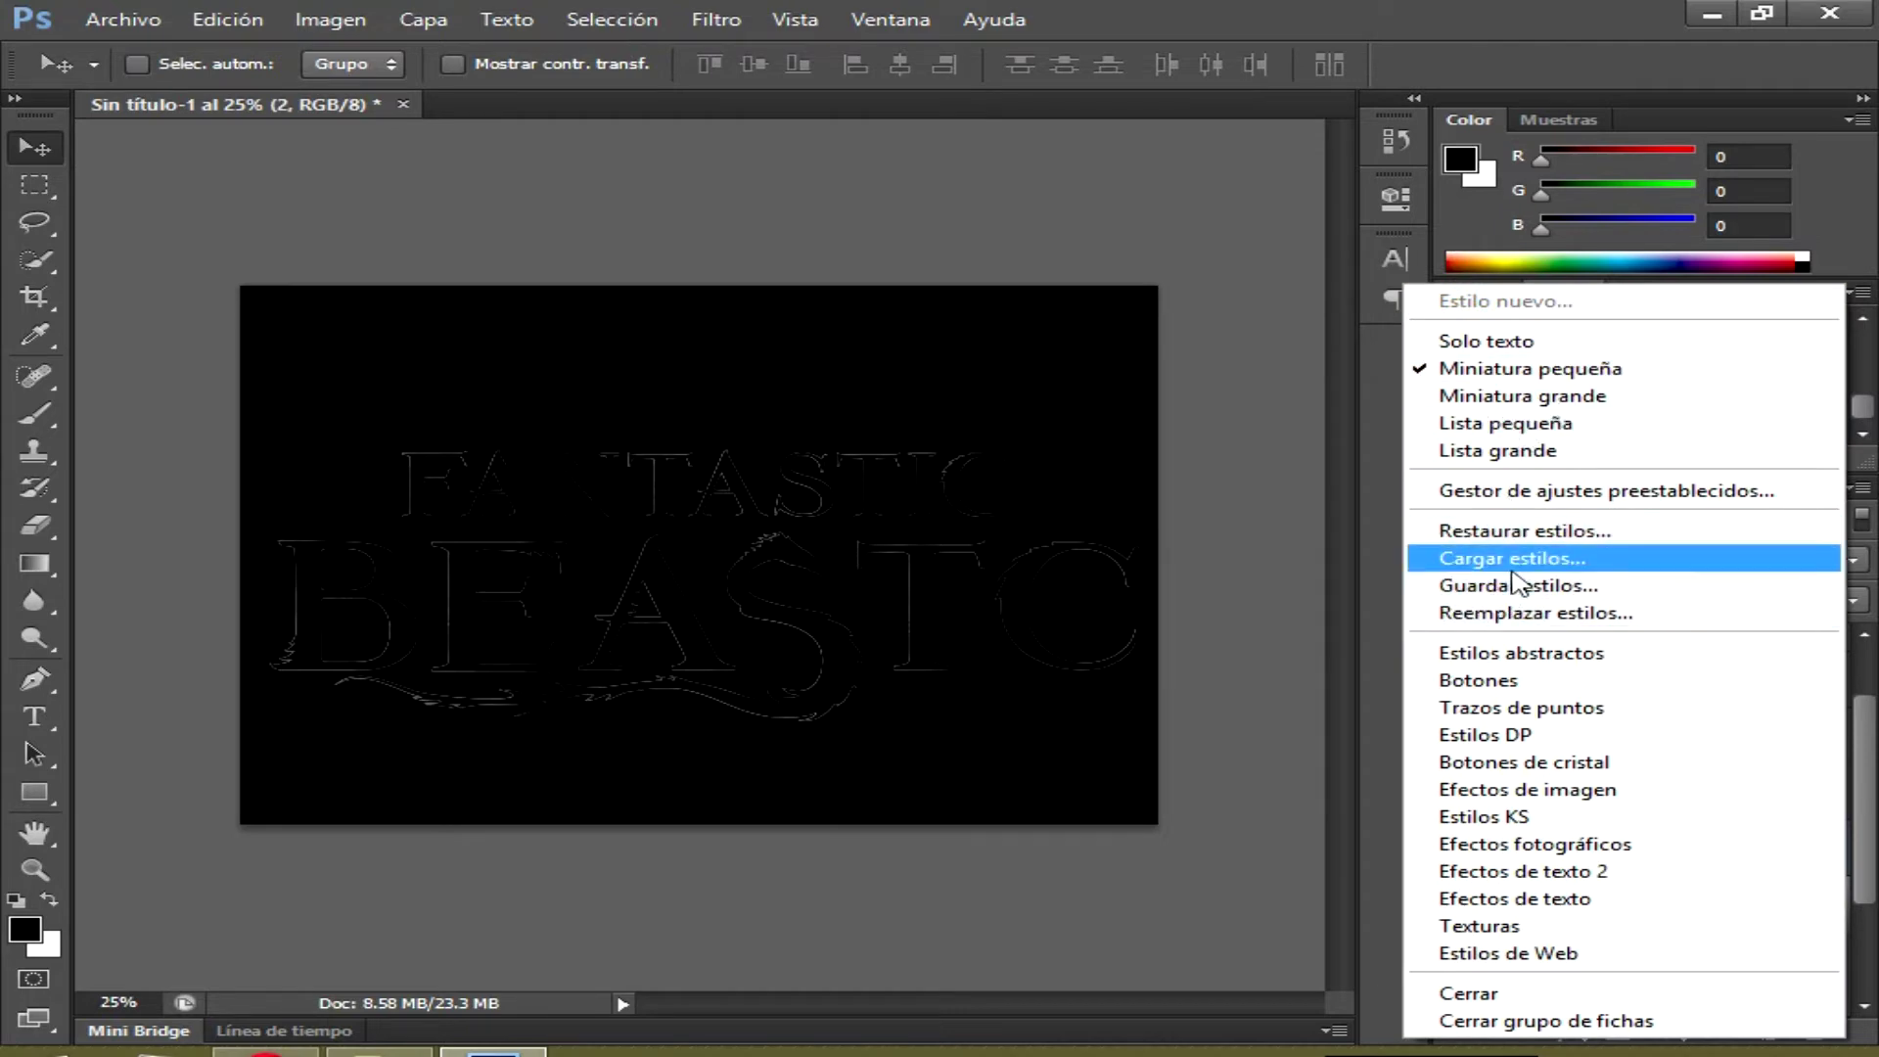
click(1507, 558)
click(902, 364)
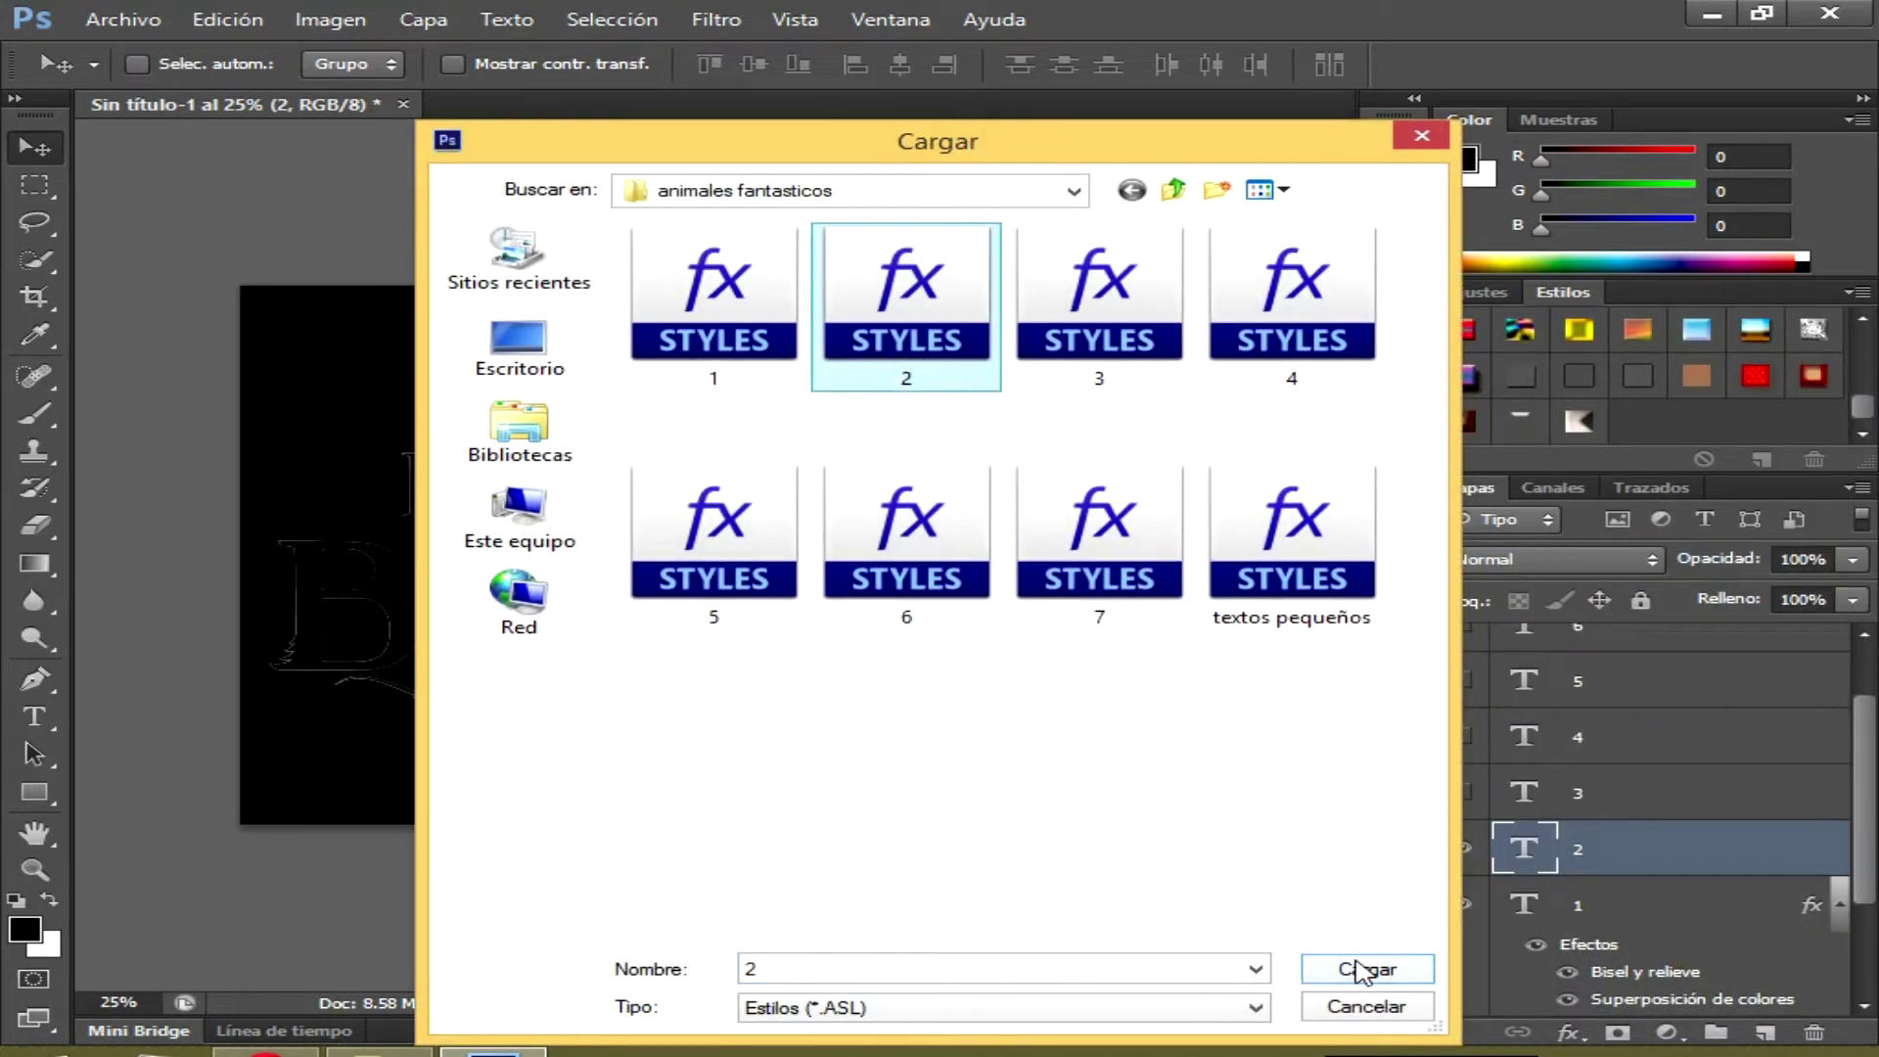
click(1358, 972)
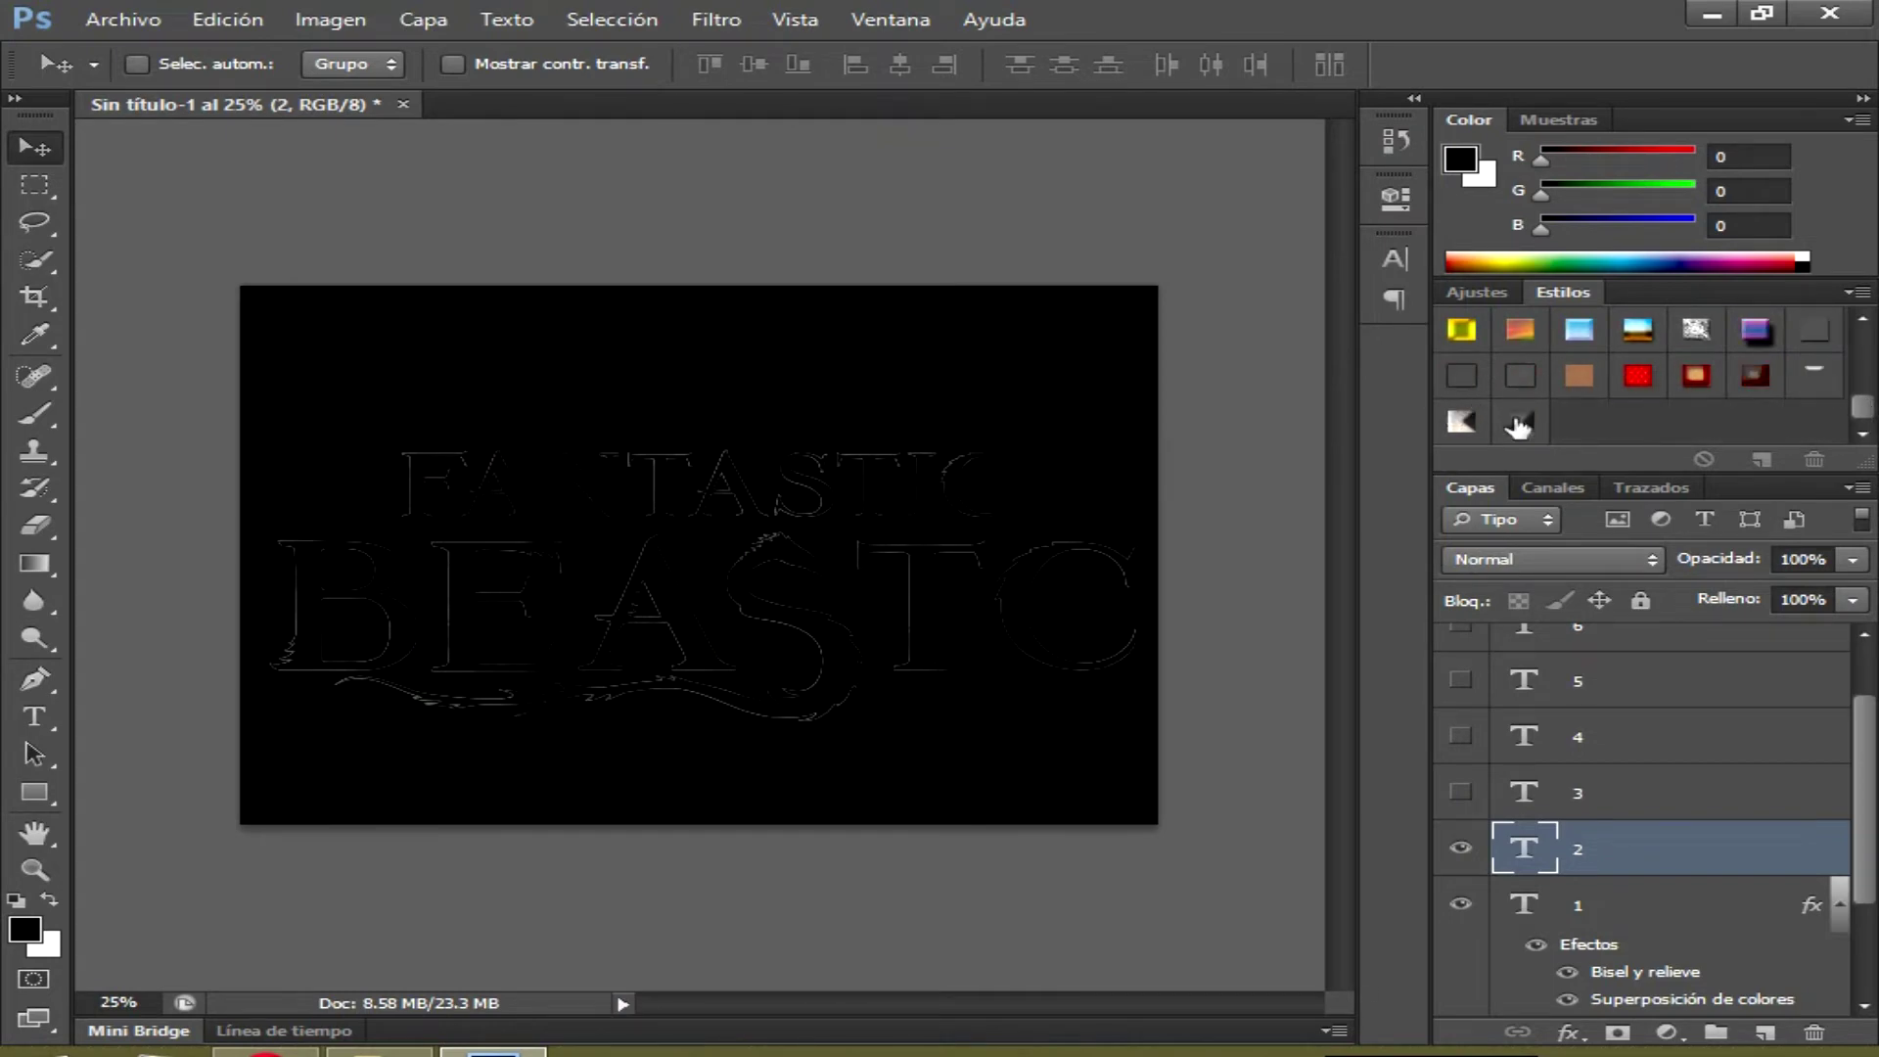
click(1517, 421)
click(1461, 793)
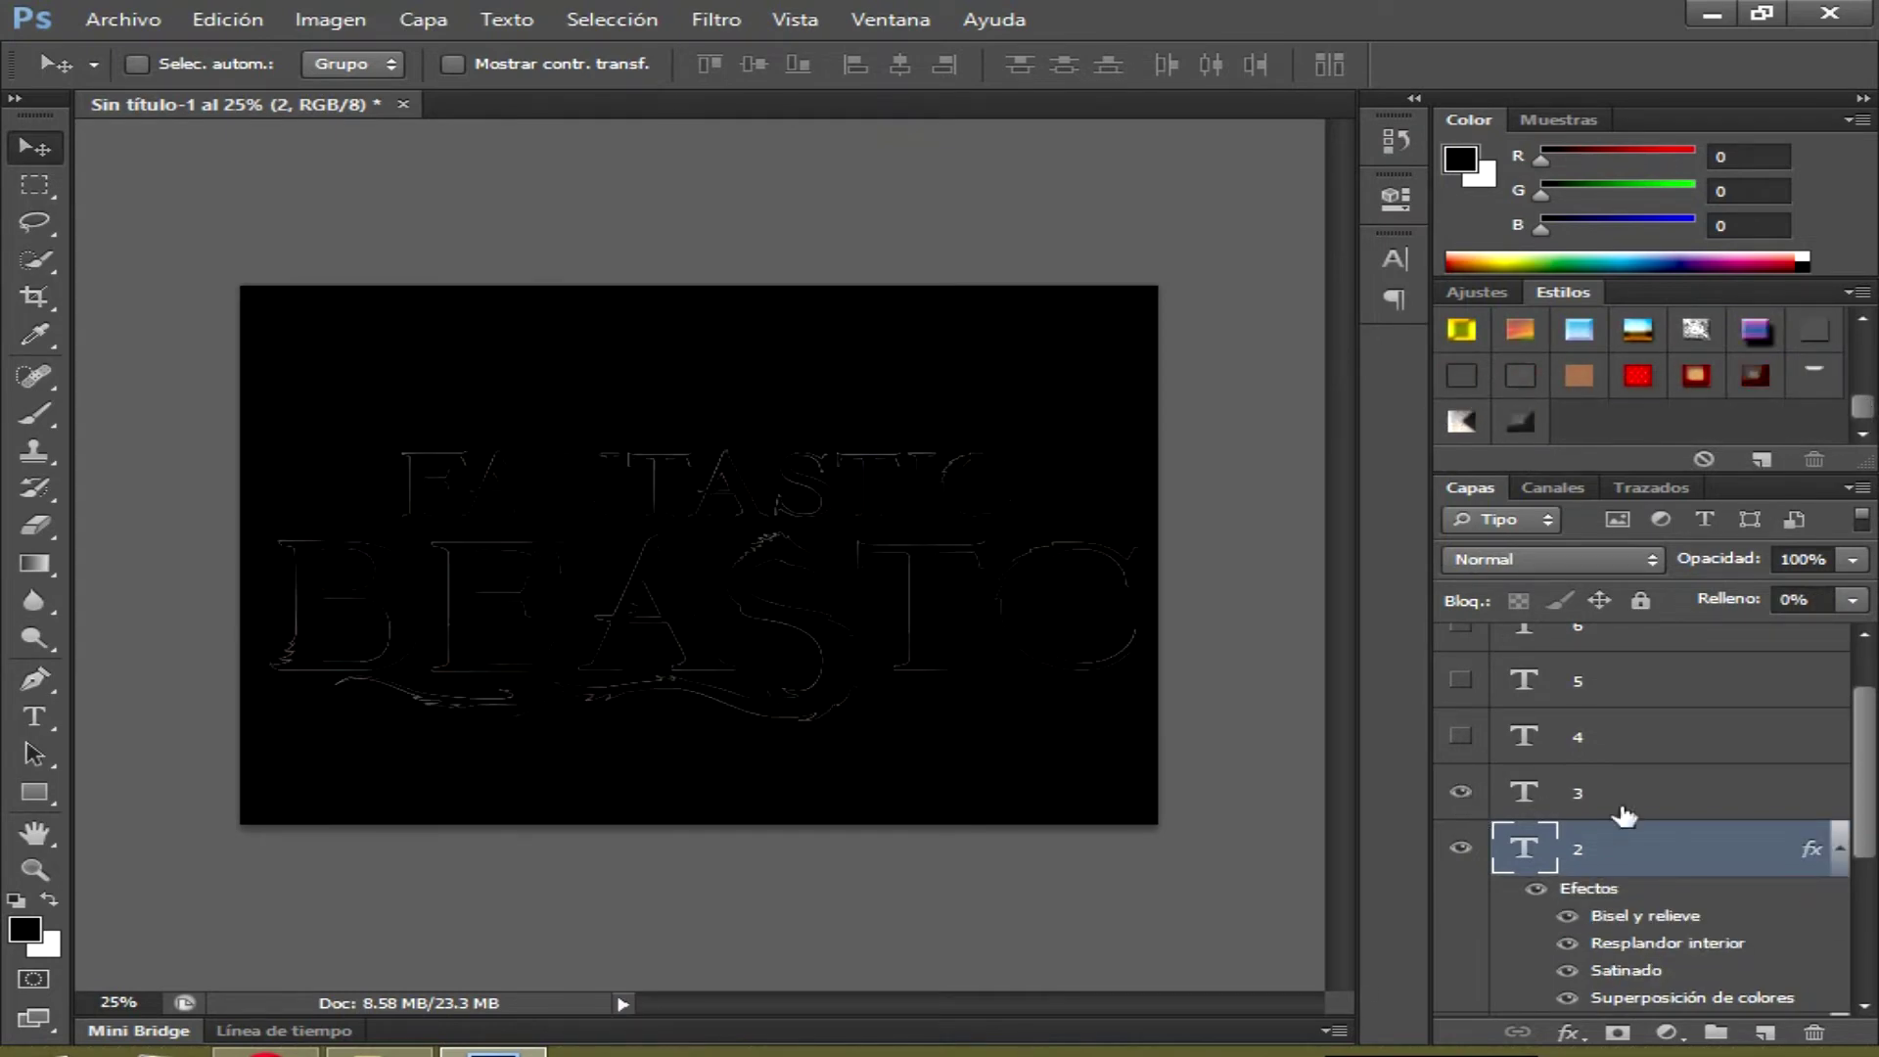
click(1623, 798)
Load style set '3', apply it to layer 3, then show and select layer 4
click(1855, 294)
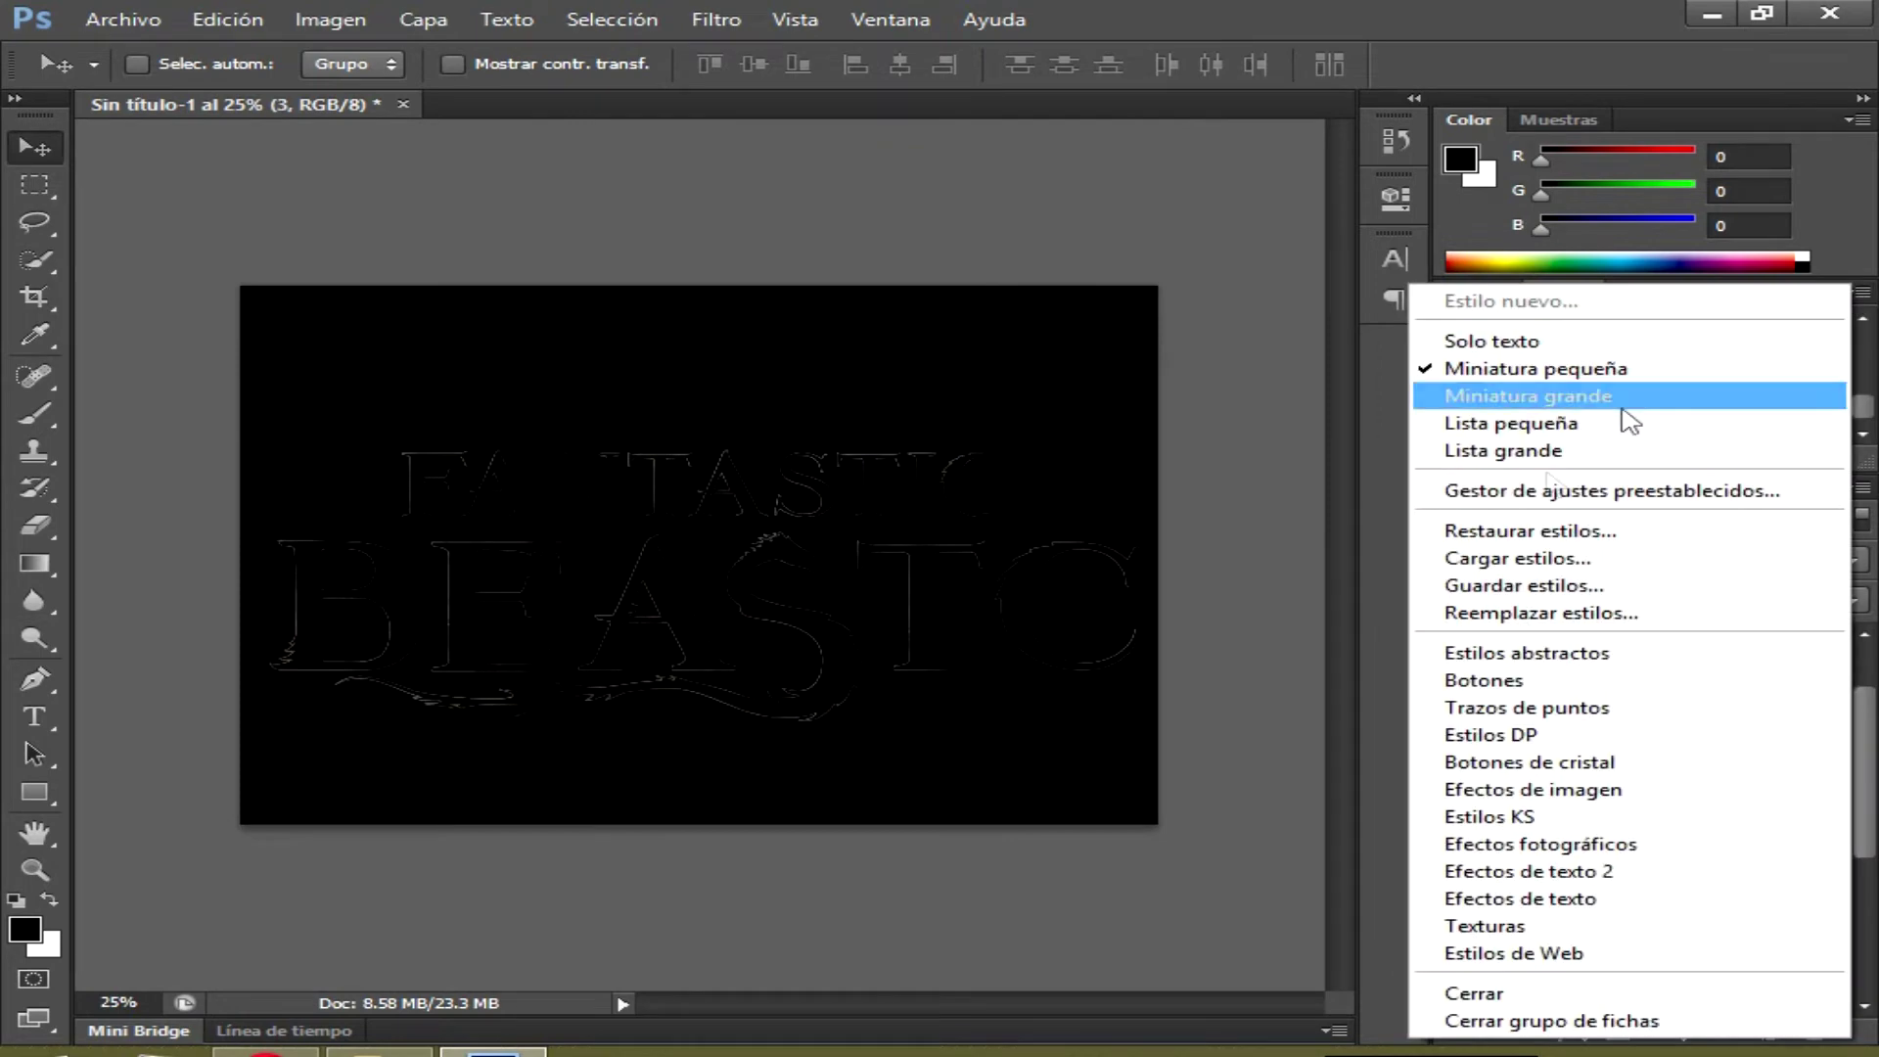
click(1497, 559)
click(1099, 293)
click(1365, 969)
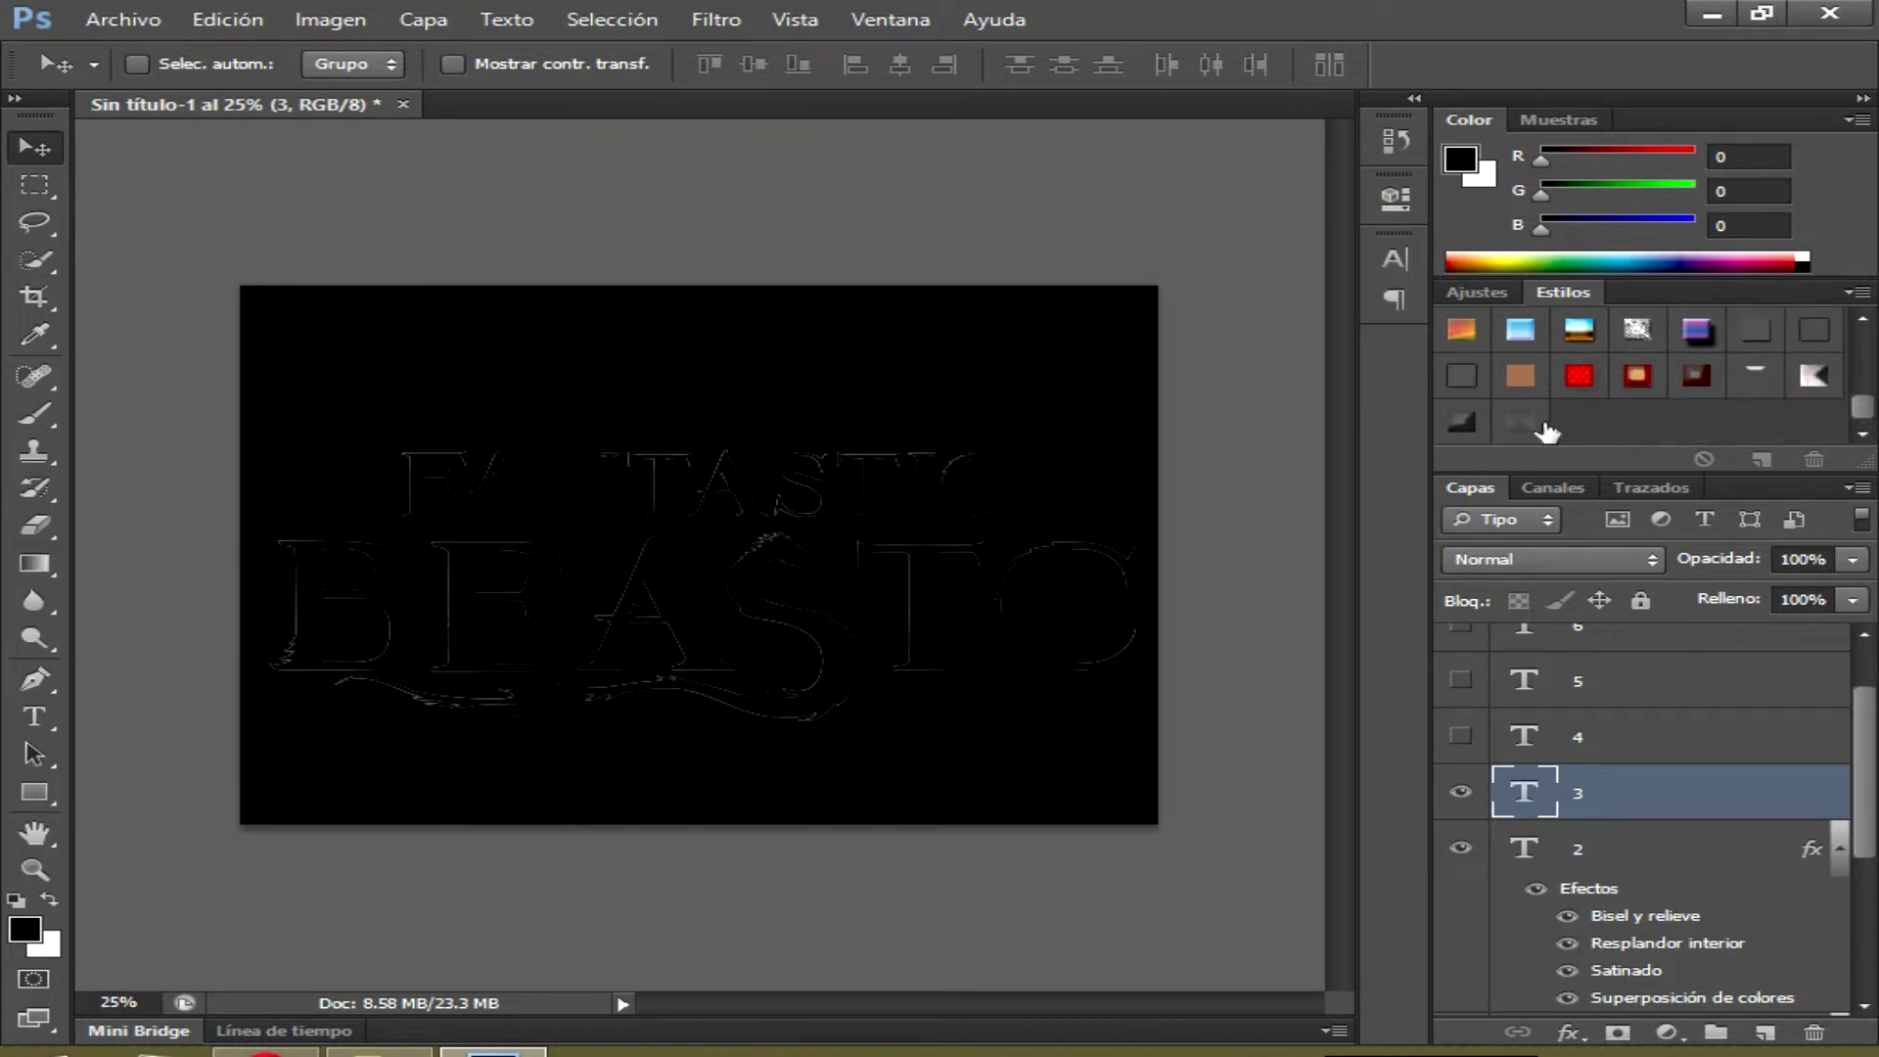
click(1520, 423)
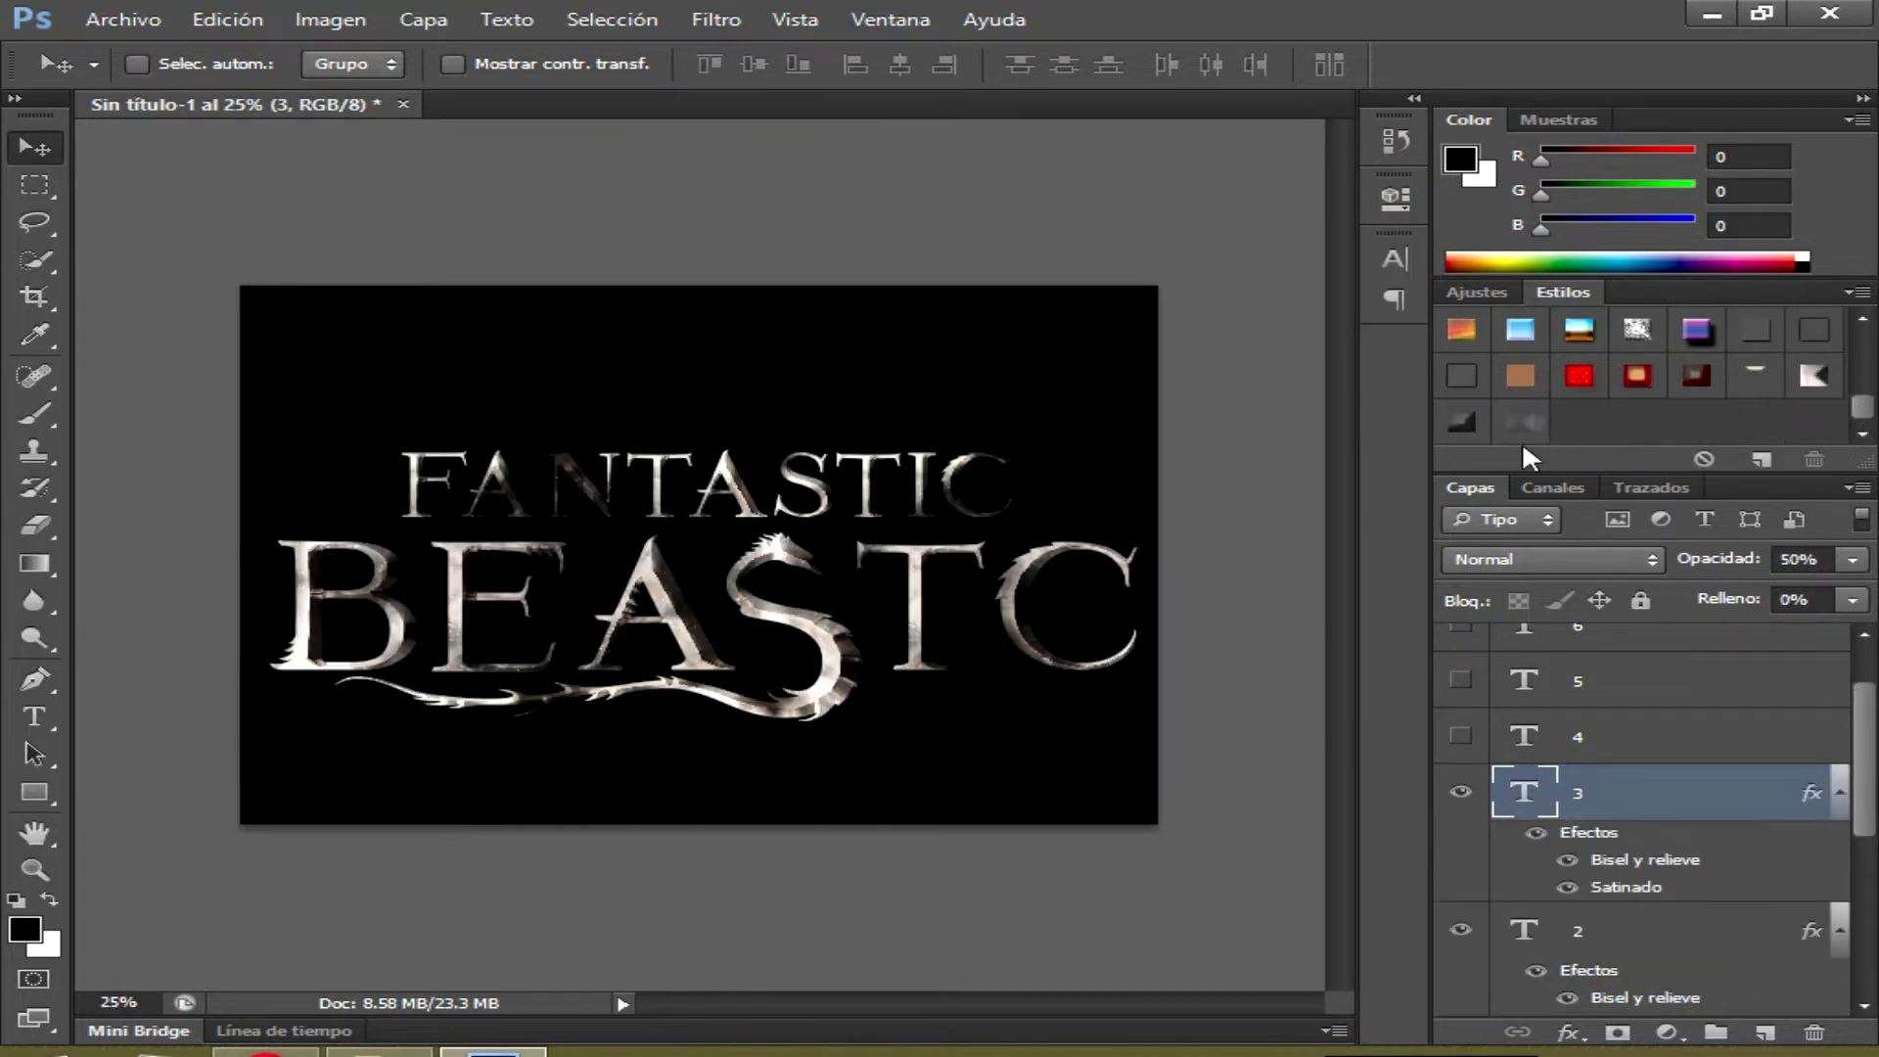
click(1634, 736)
click(1848, 291)
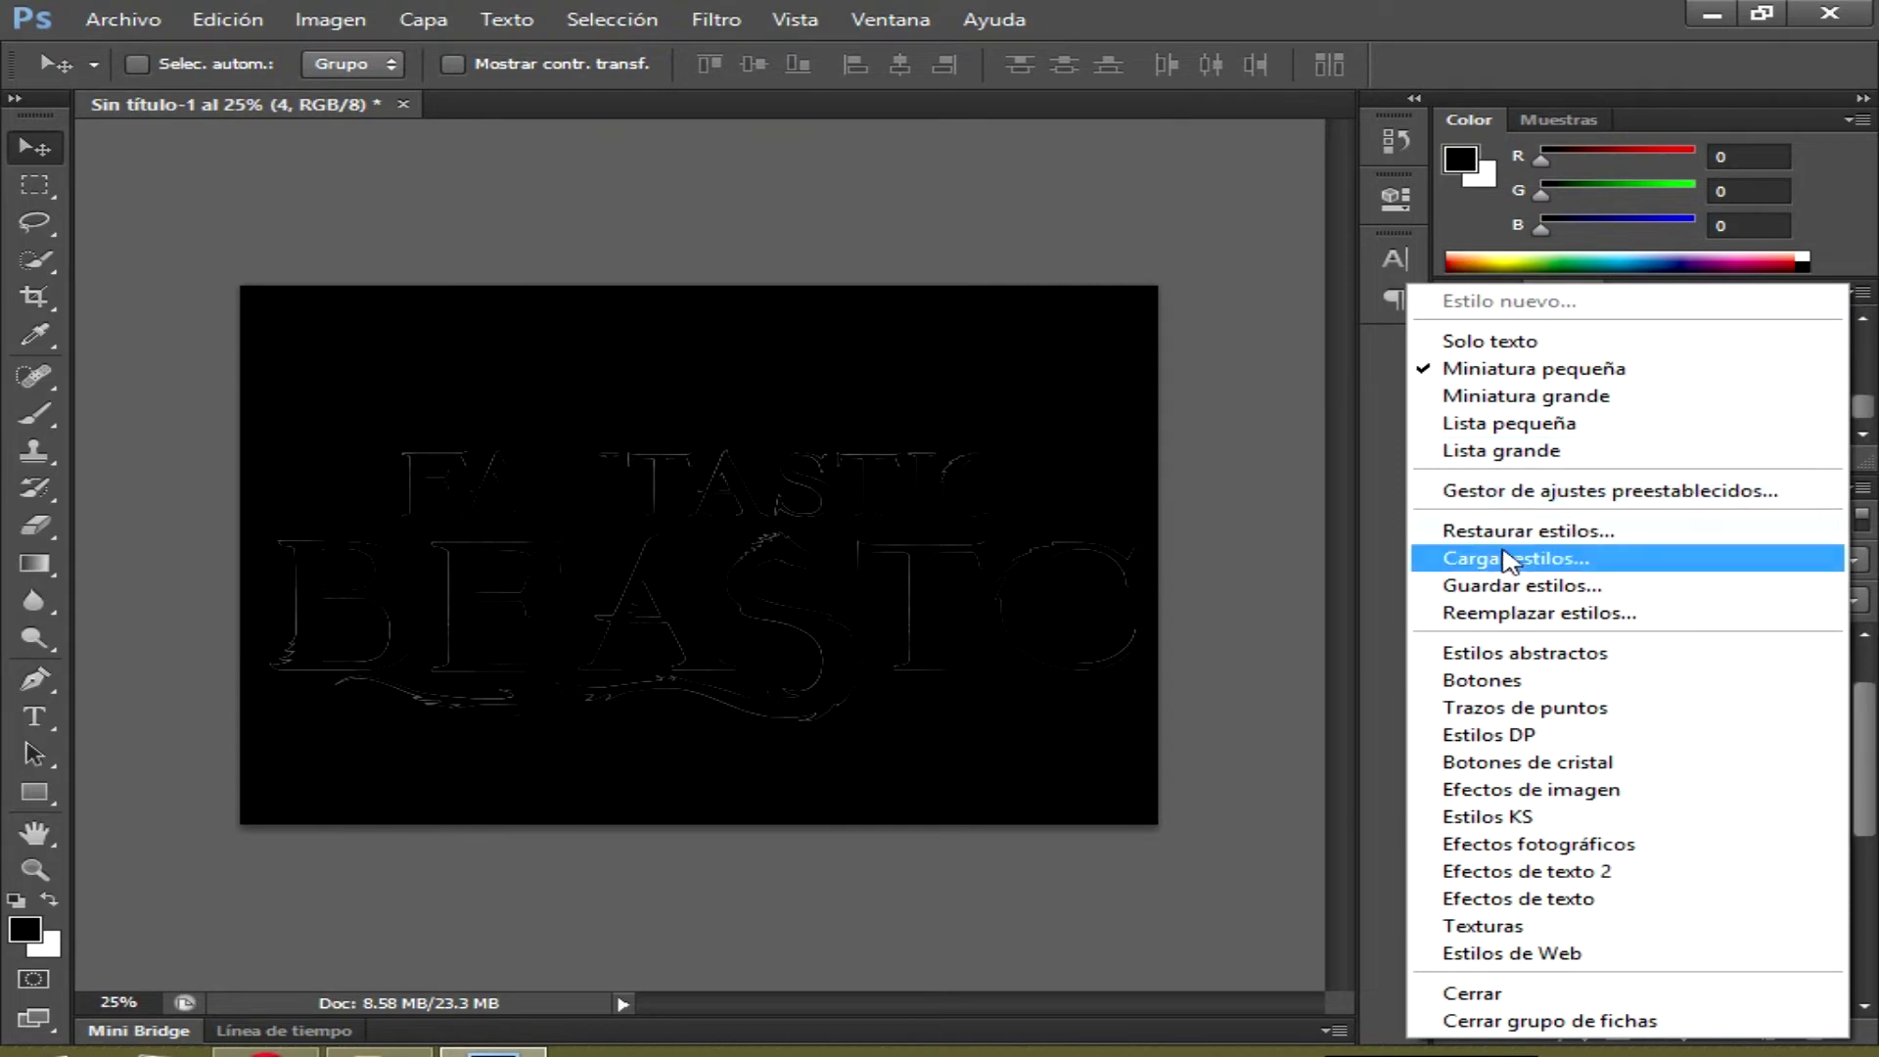
Load style set '4', apply it to layer 4, then show and select layer 5
click(1488, 556)
click(1277, 336)
click(1368, 968)
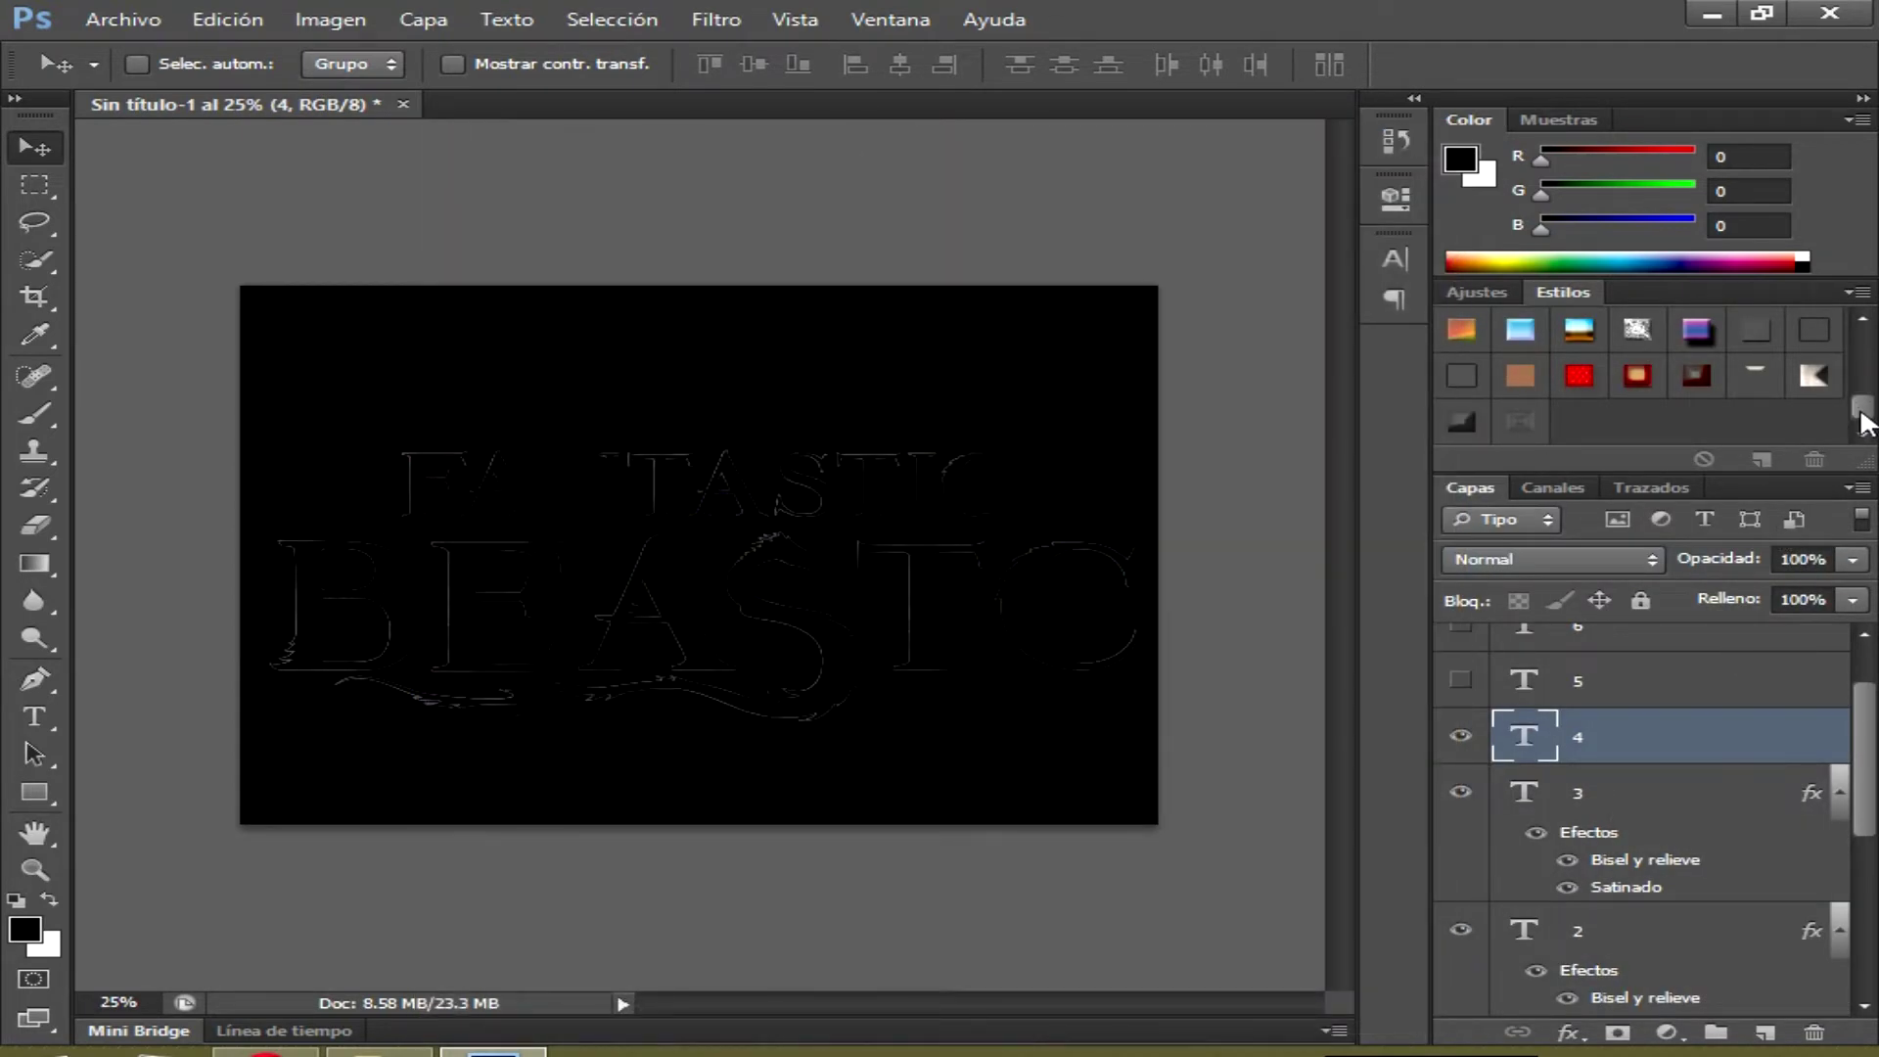
click(1577, 425)
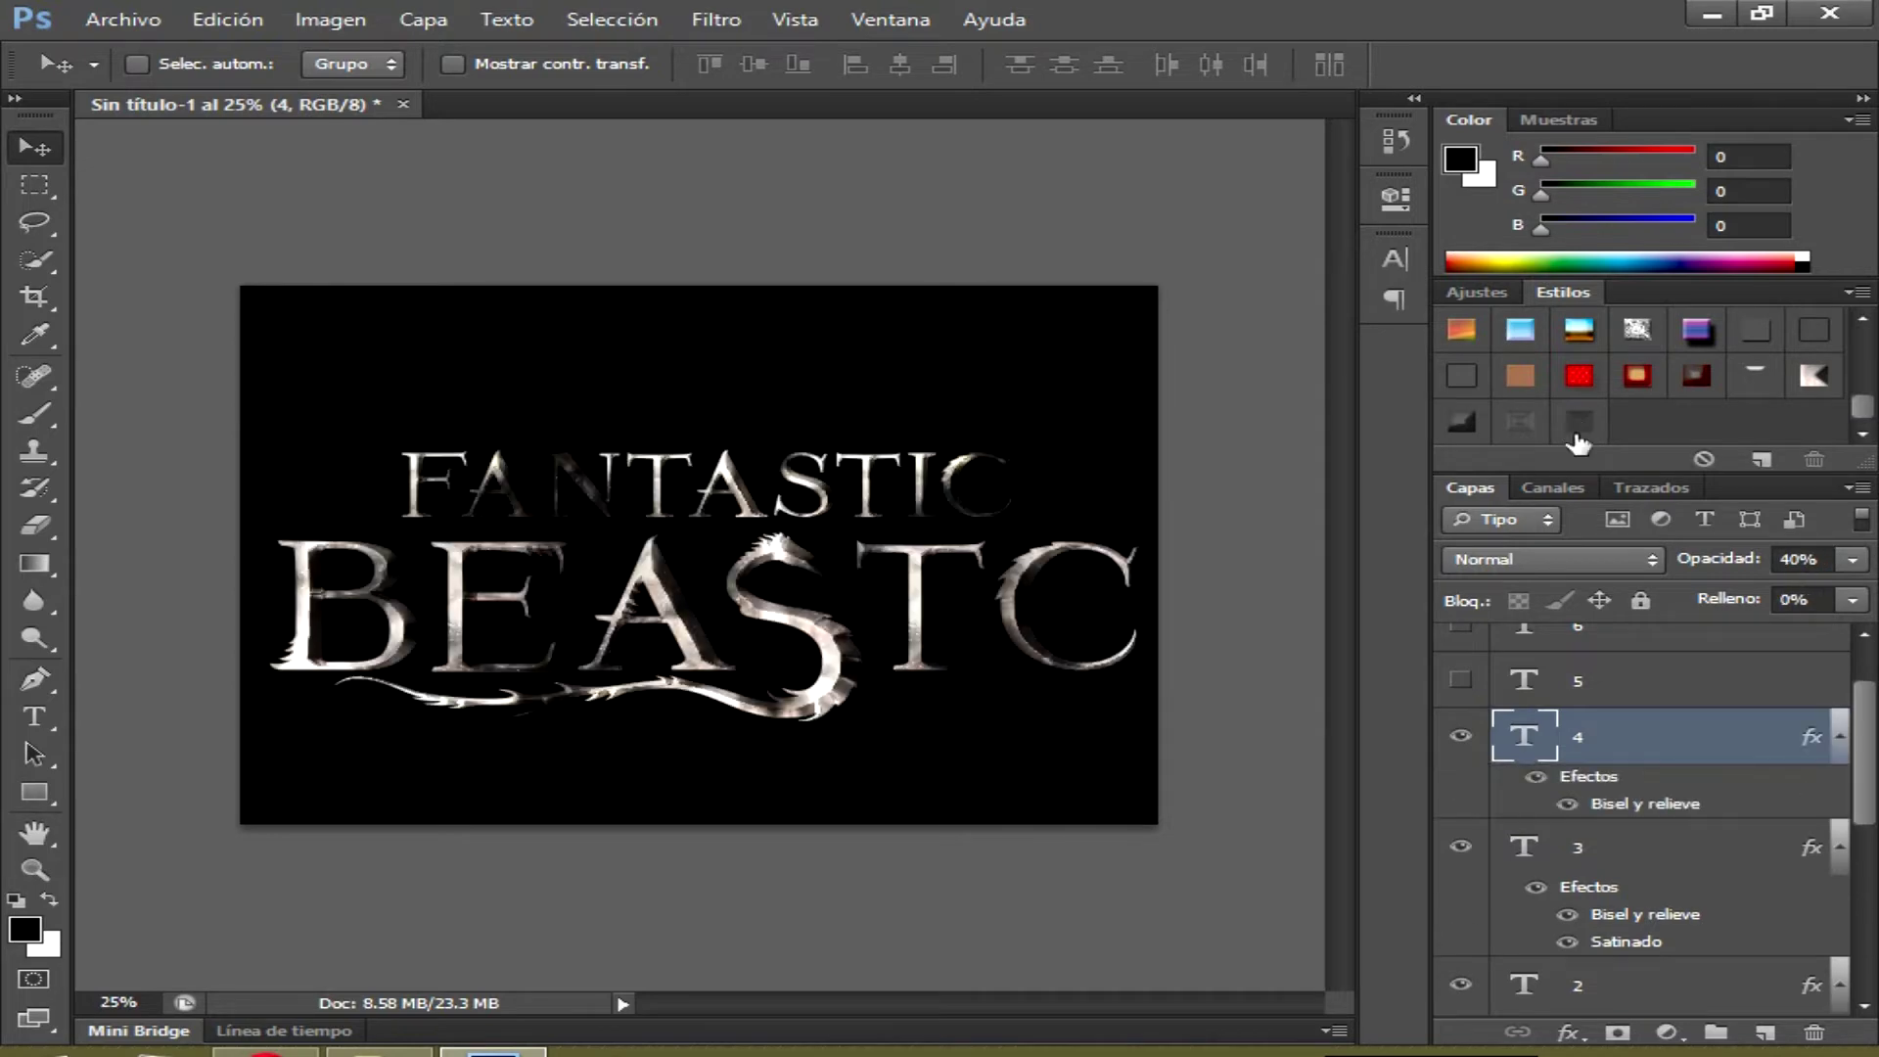
click(1526, 685)
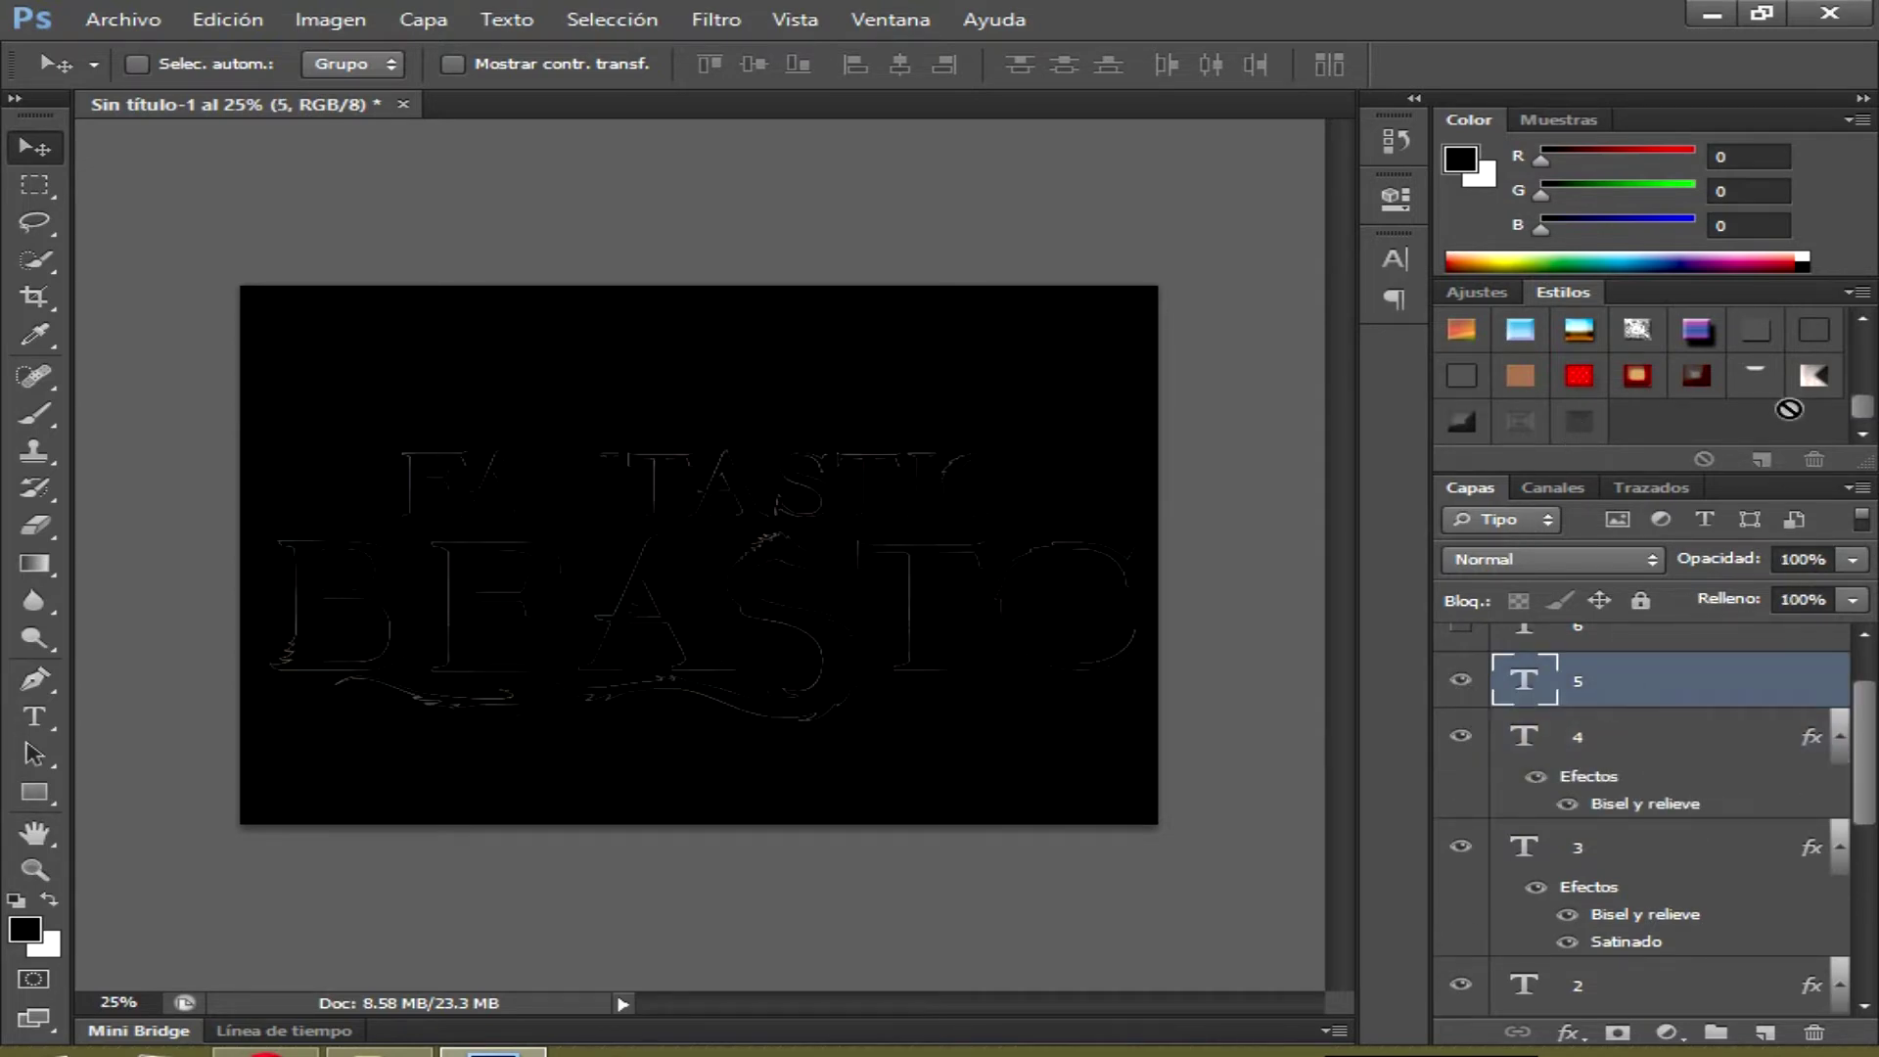
Load style set '5', apply it to layer 5, and make layer 6 visible
click(1848, 291)
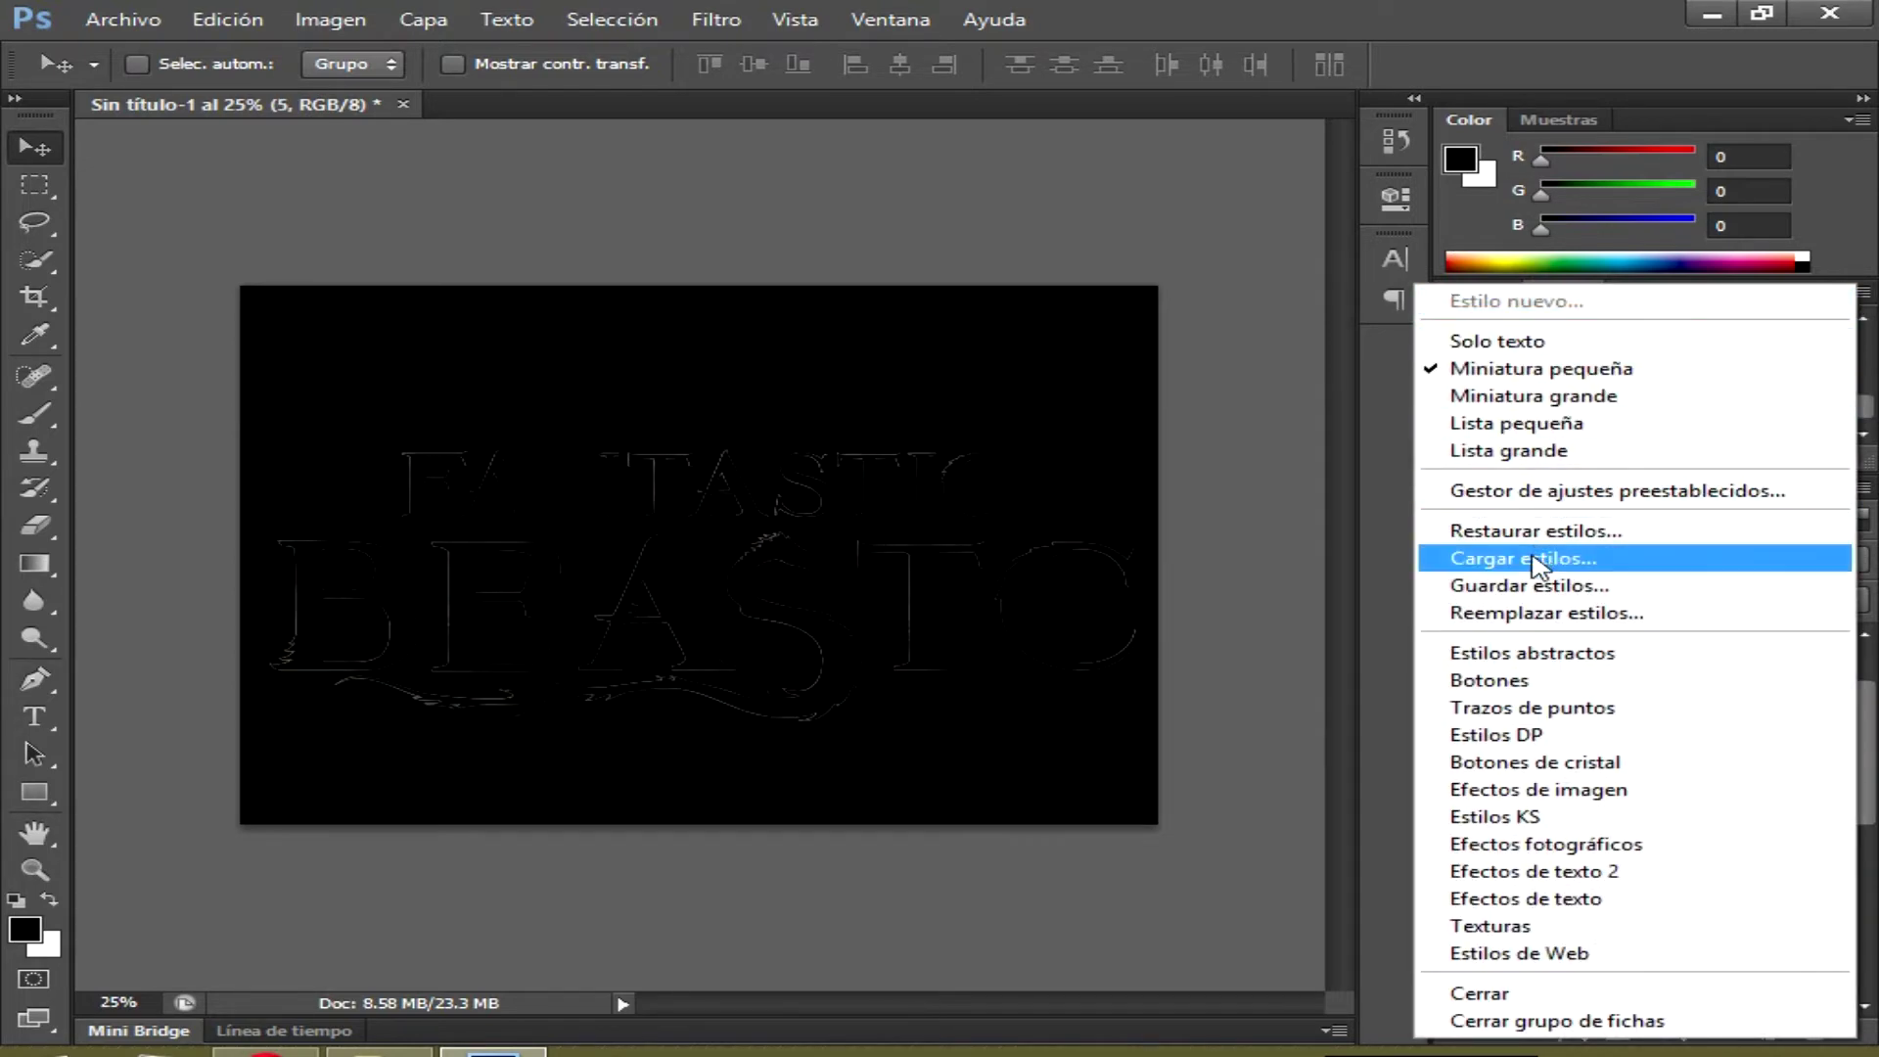
click(1545, 559)
click(752, 557)
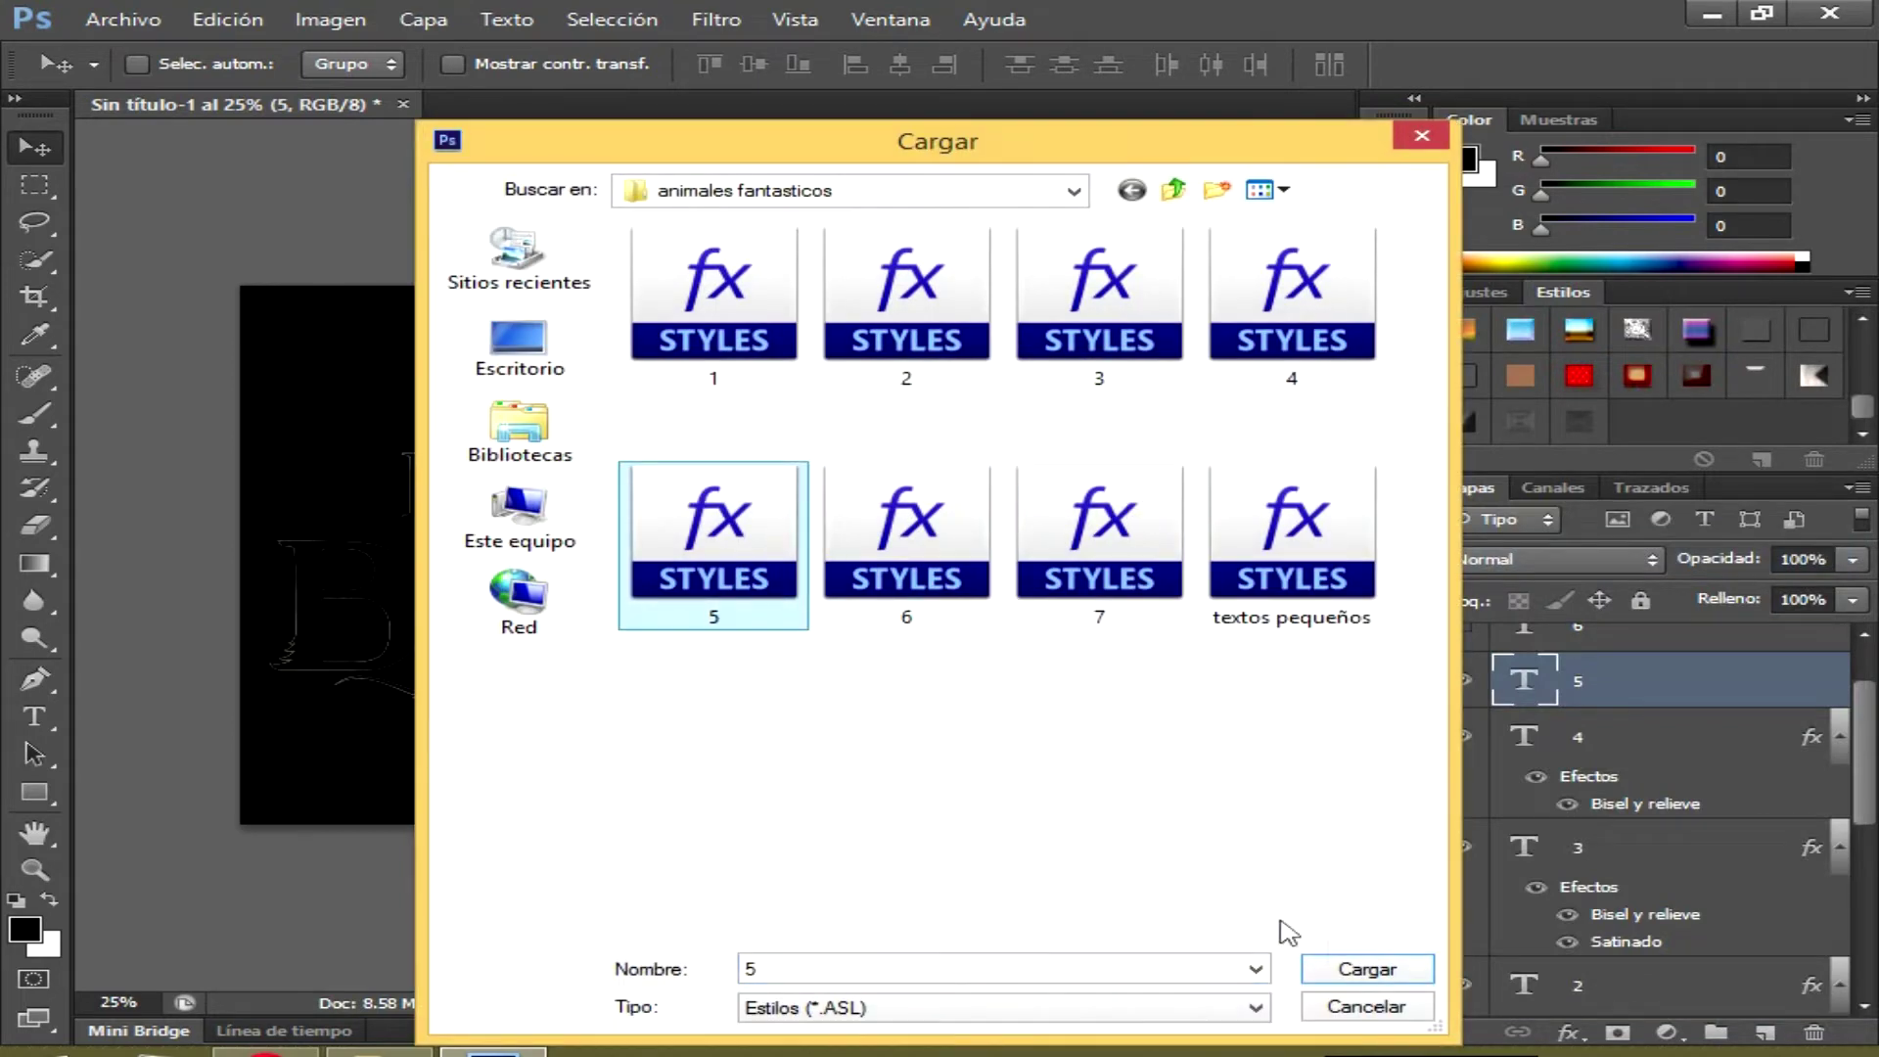
click(1355, 971)
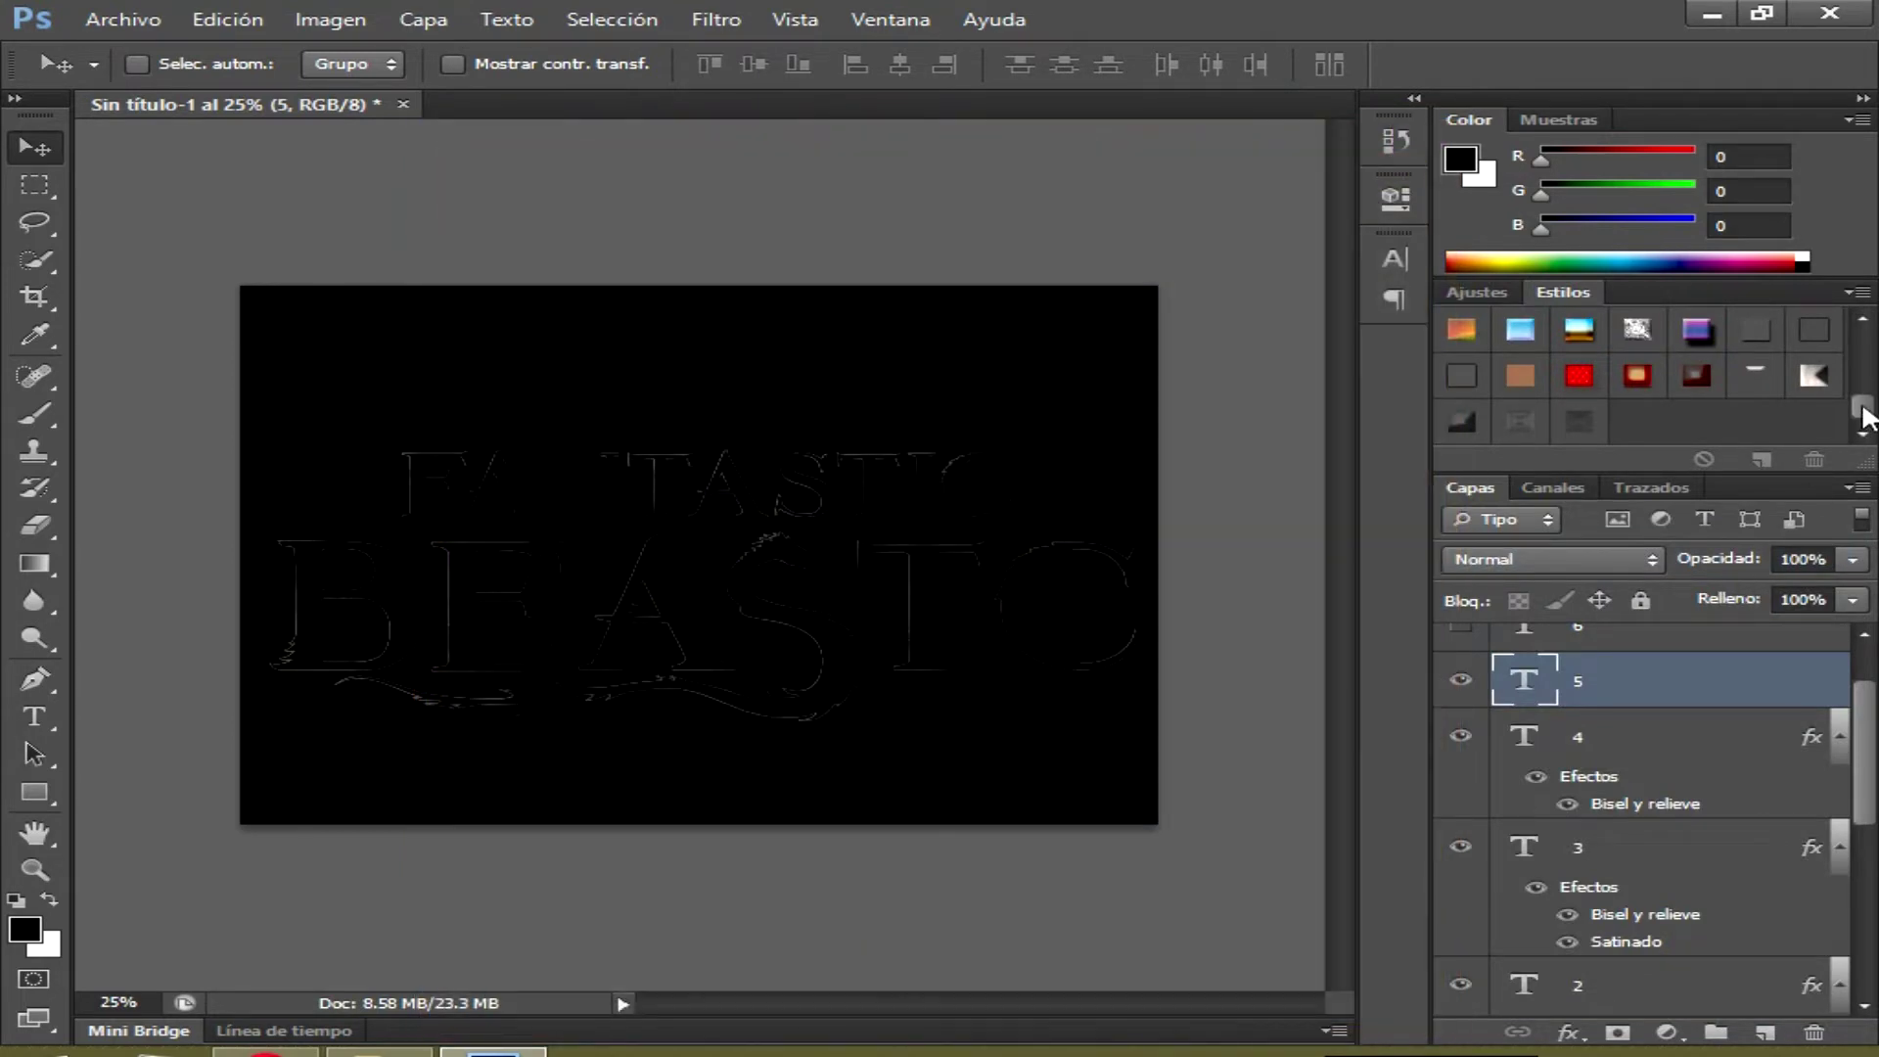
click(1698, 422)
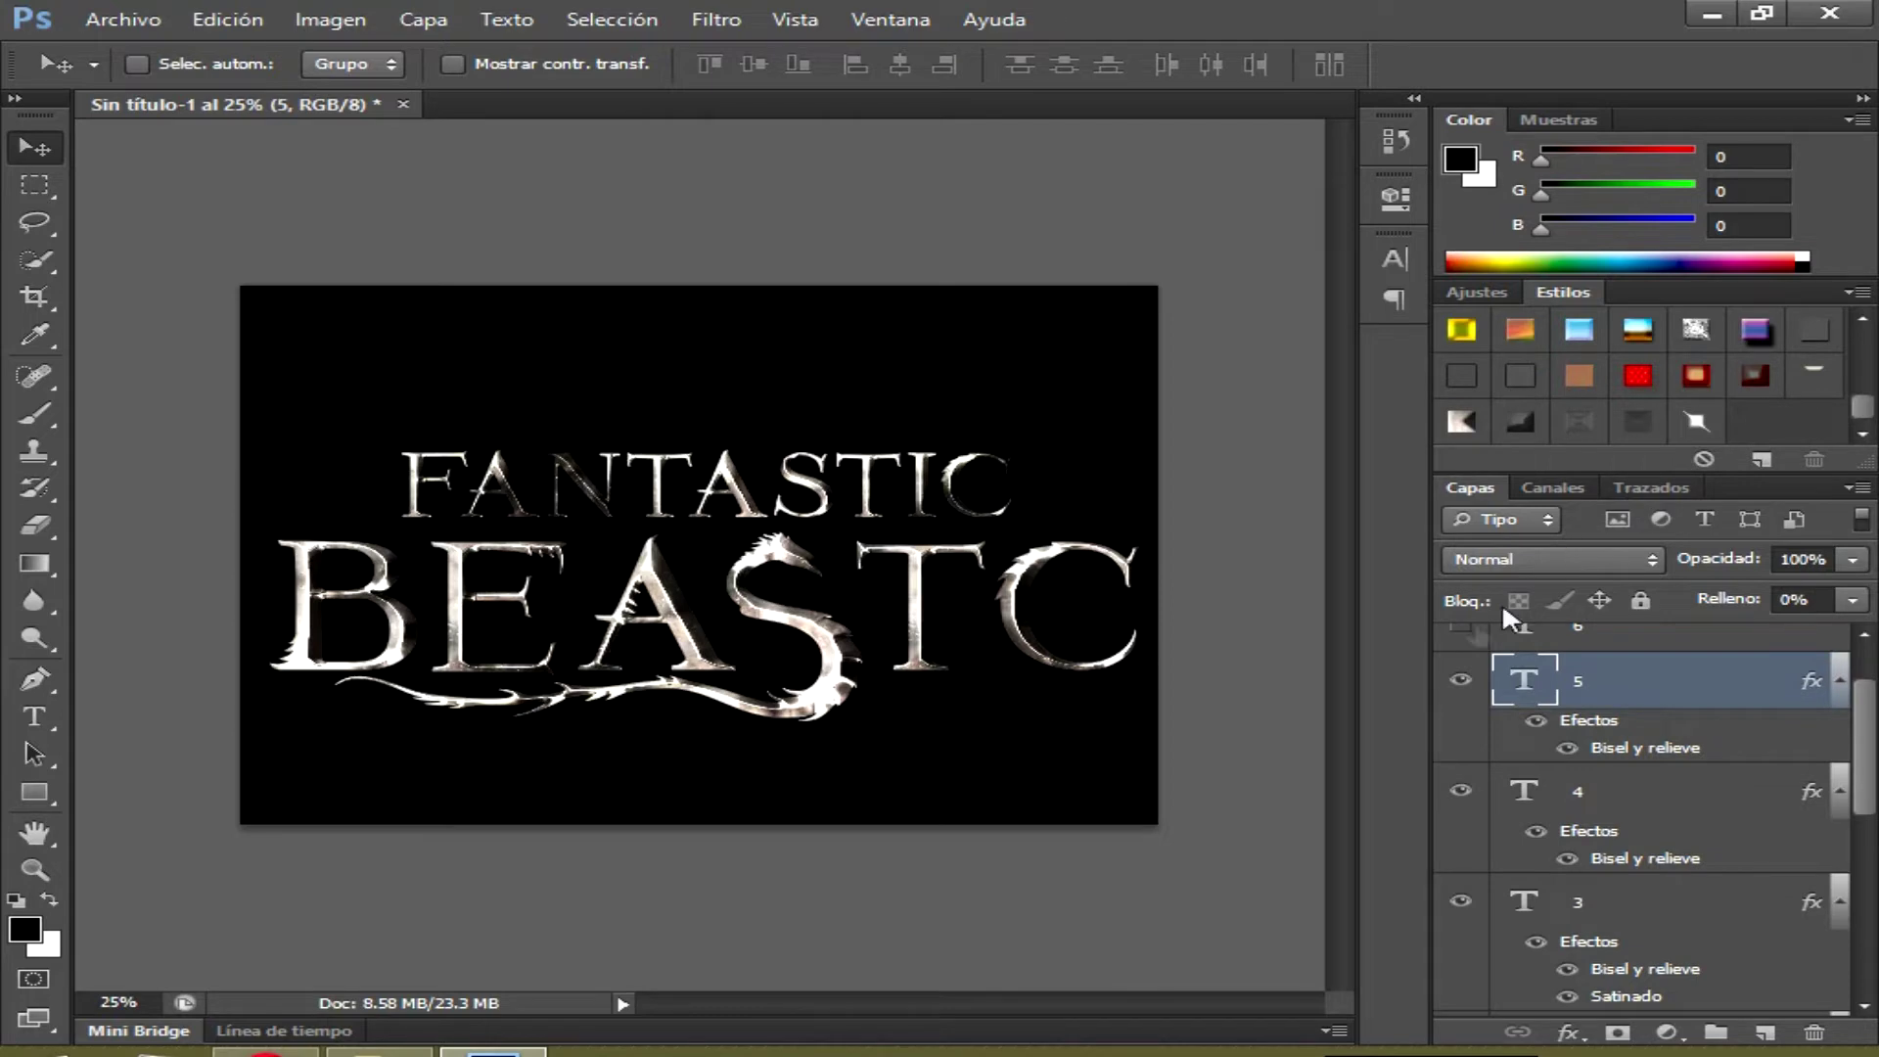
click(1465, 634)
Select layer 6, load style set '6', and apply its chrome style
scroll(1726, 709, up, 1)
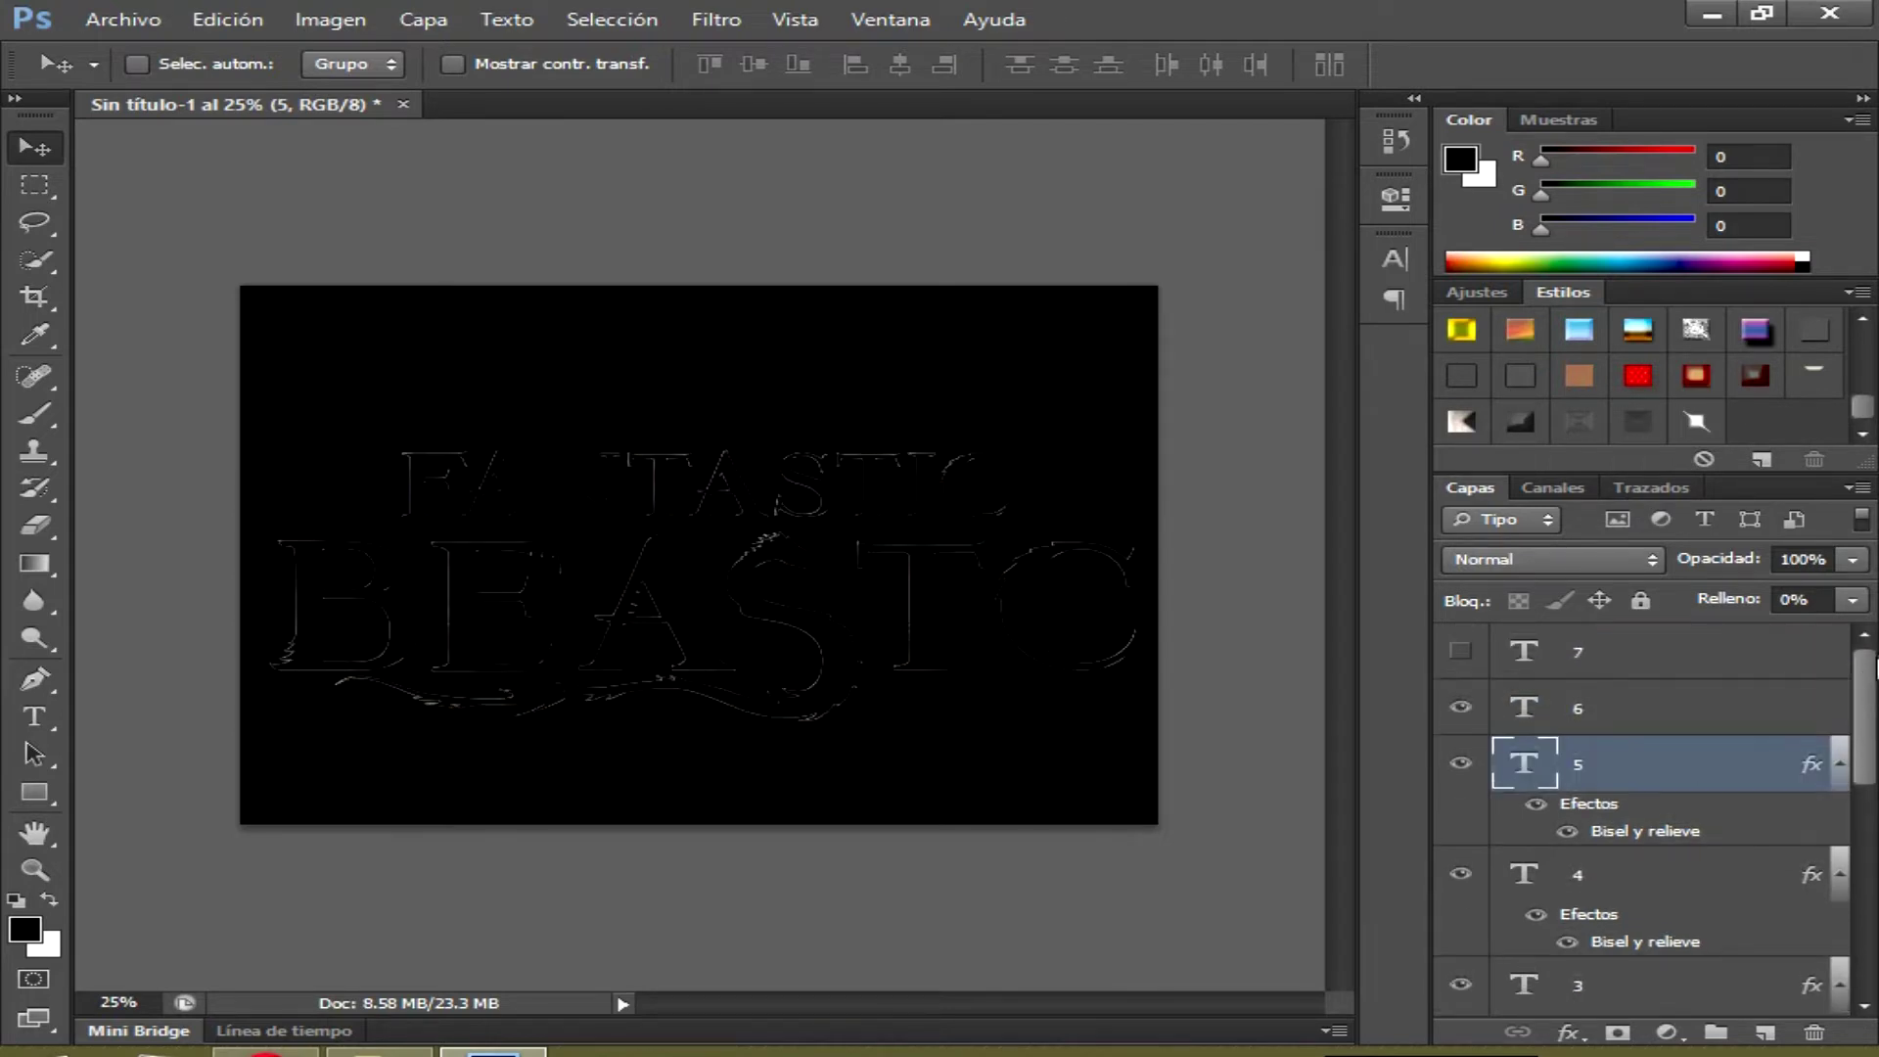
click(1725, 709)
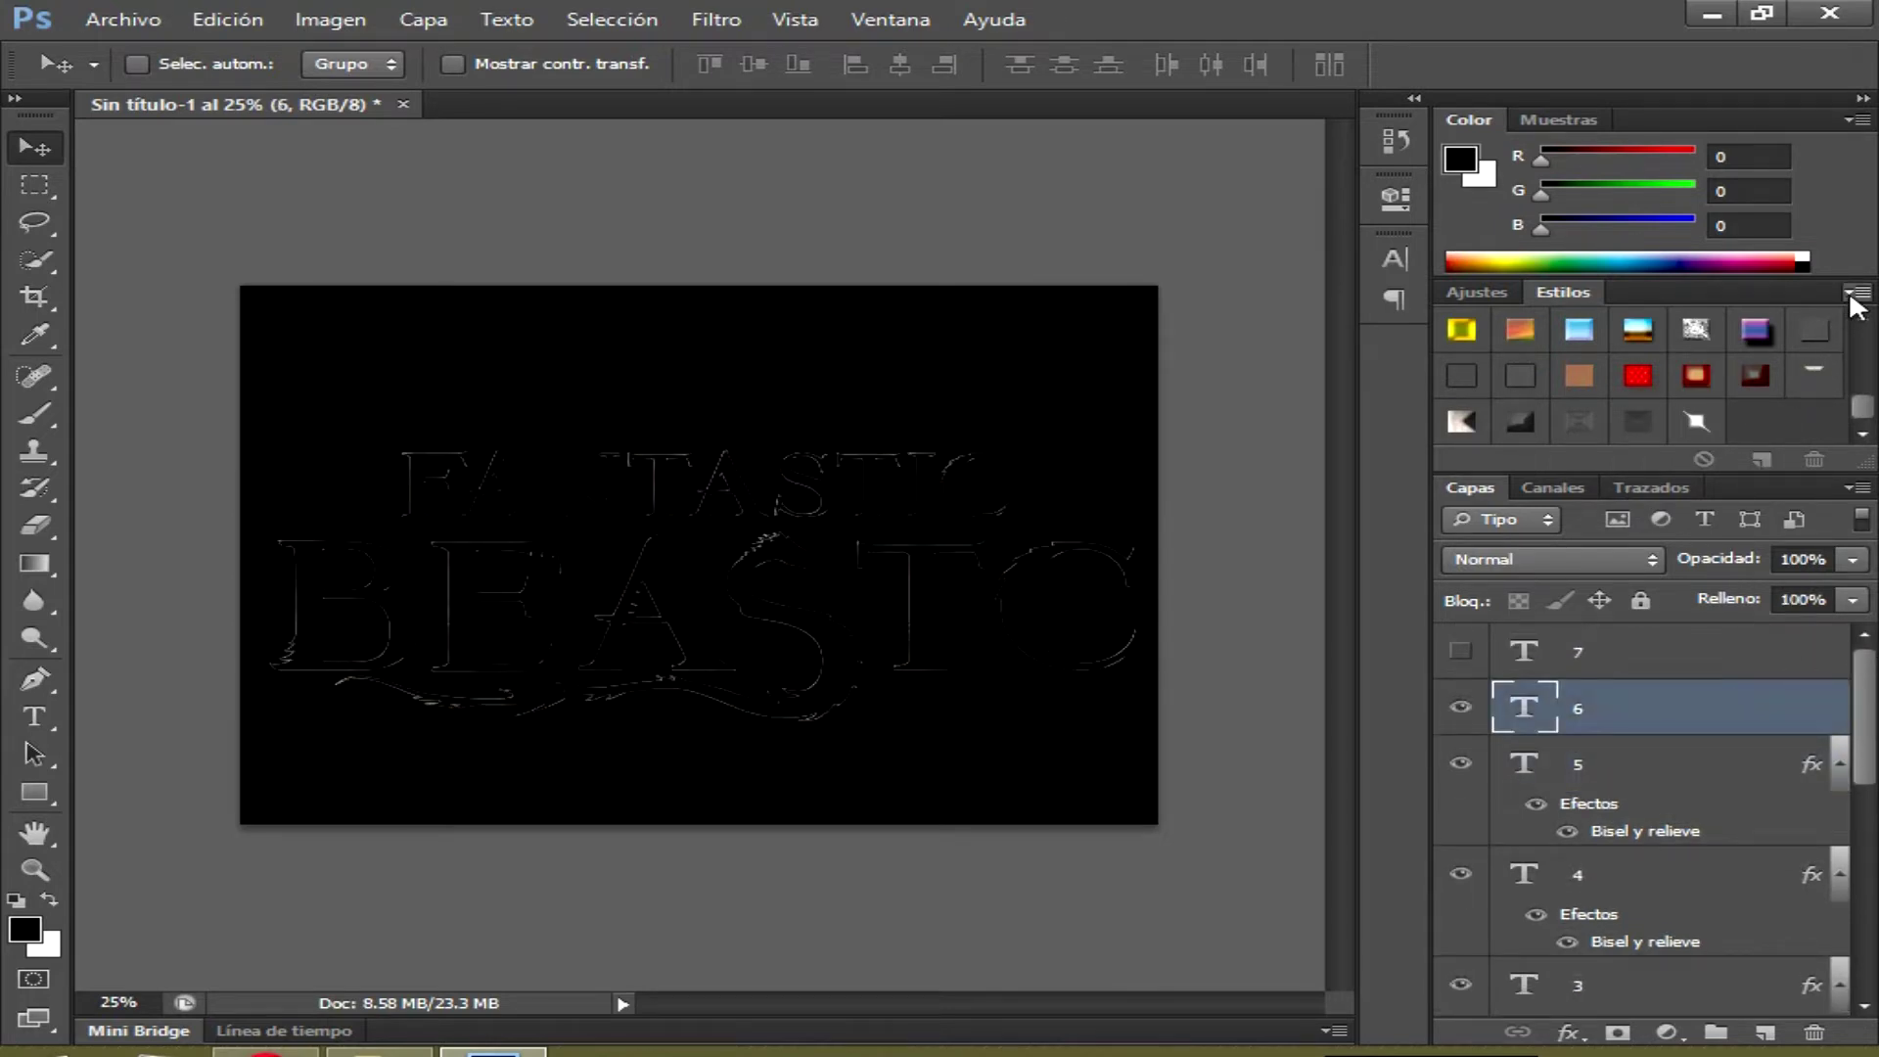
click(1849, 292)
click(1502, 560)
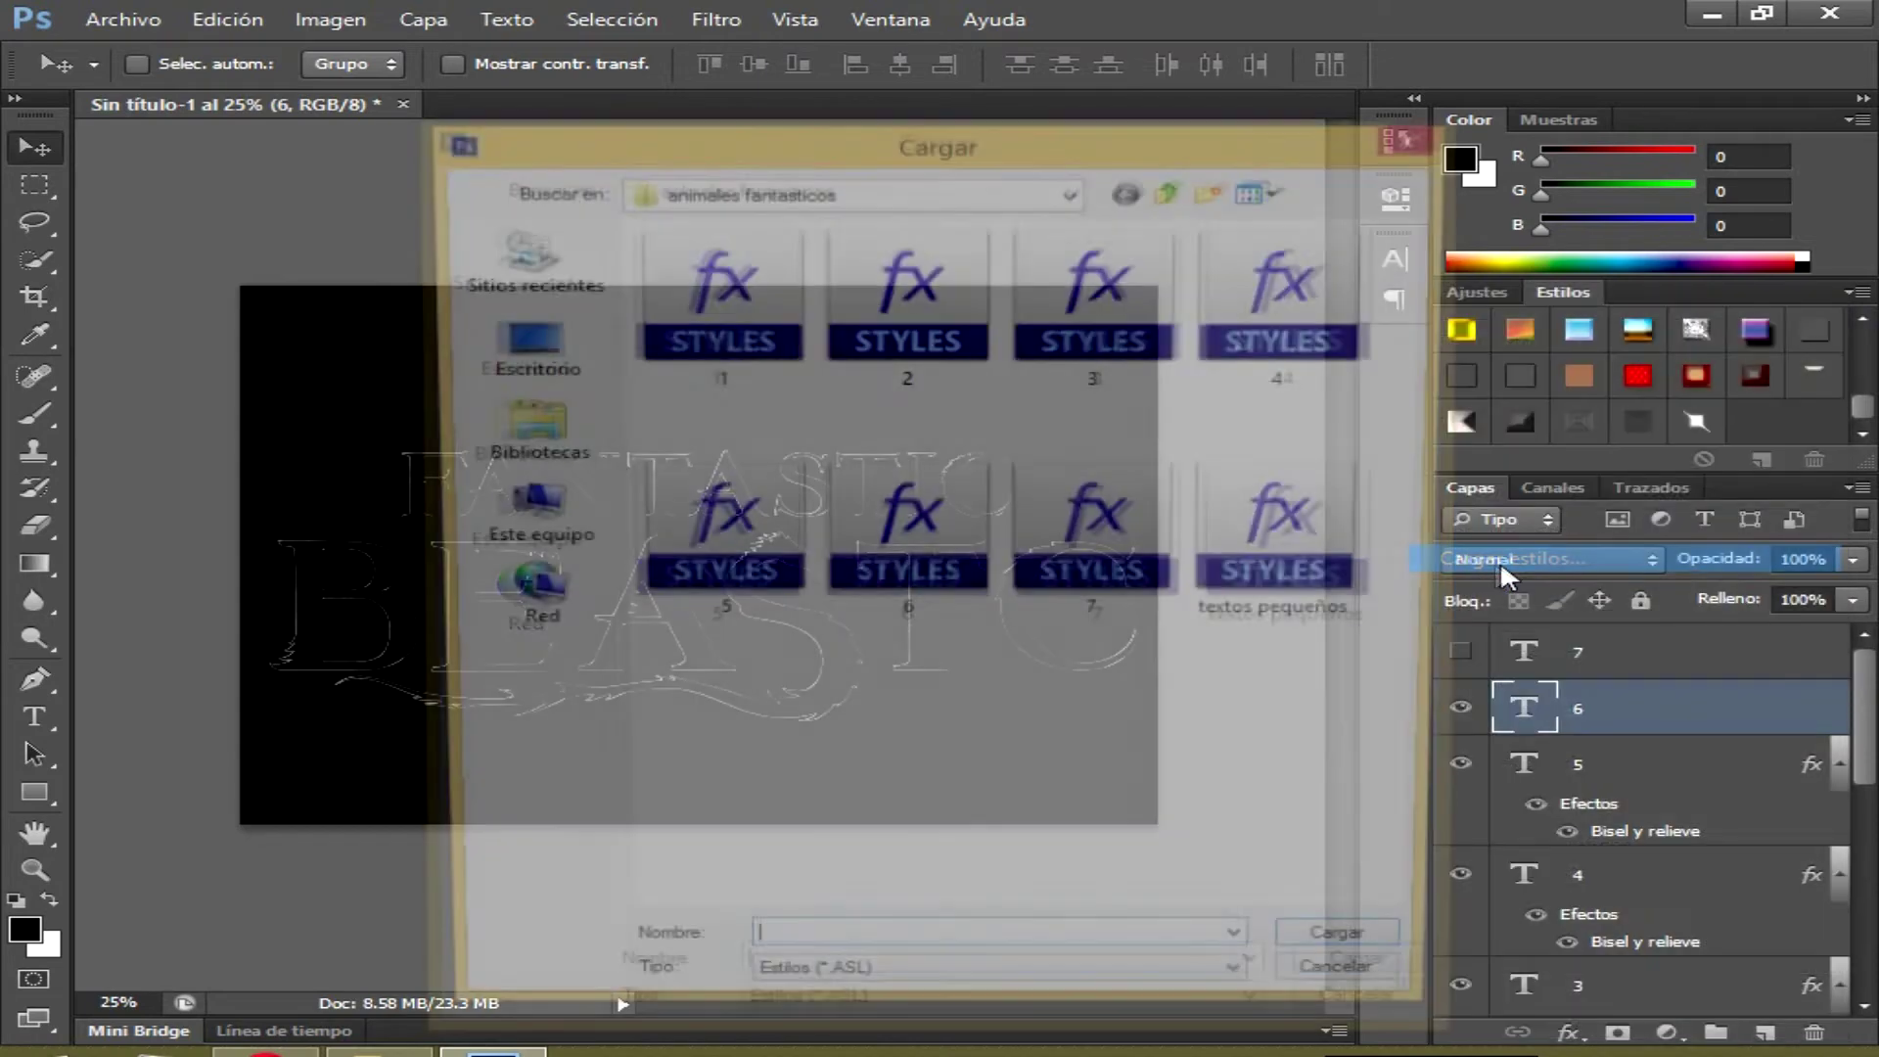
click(949, 587)
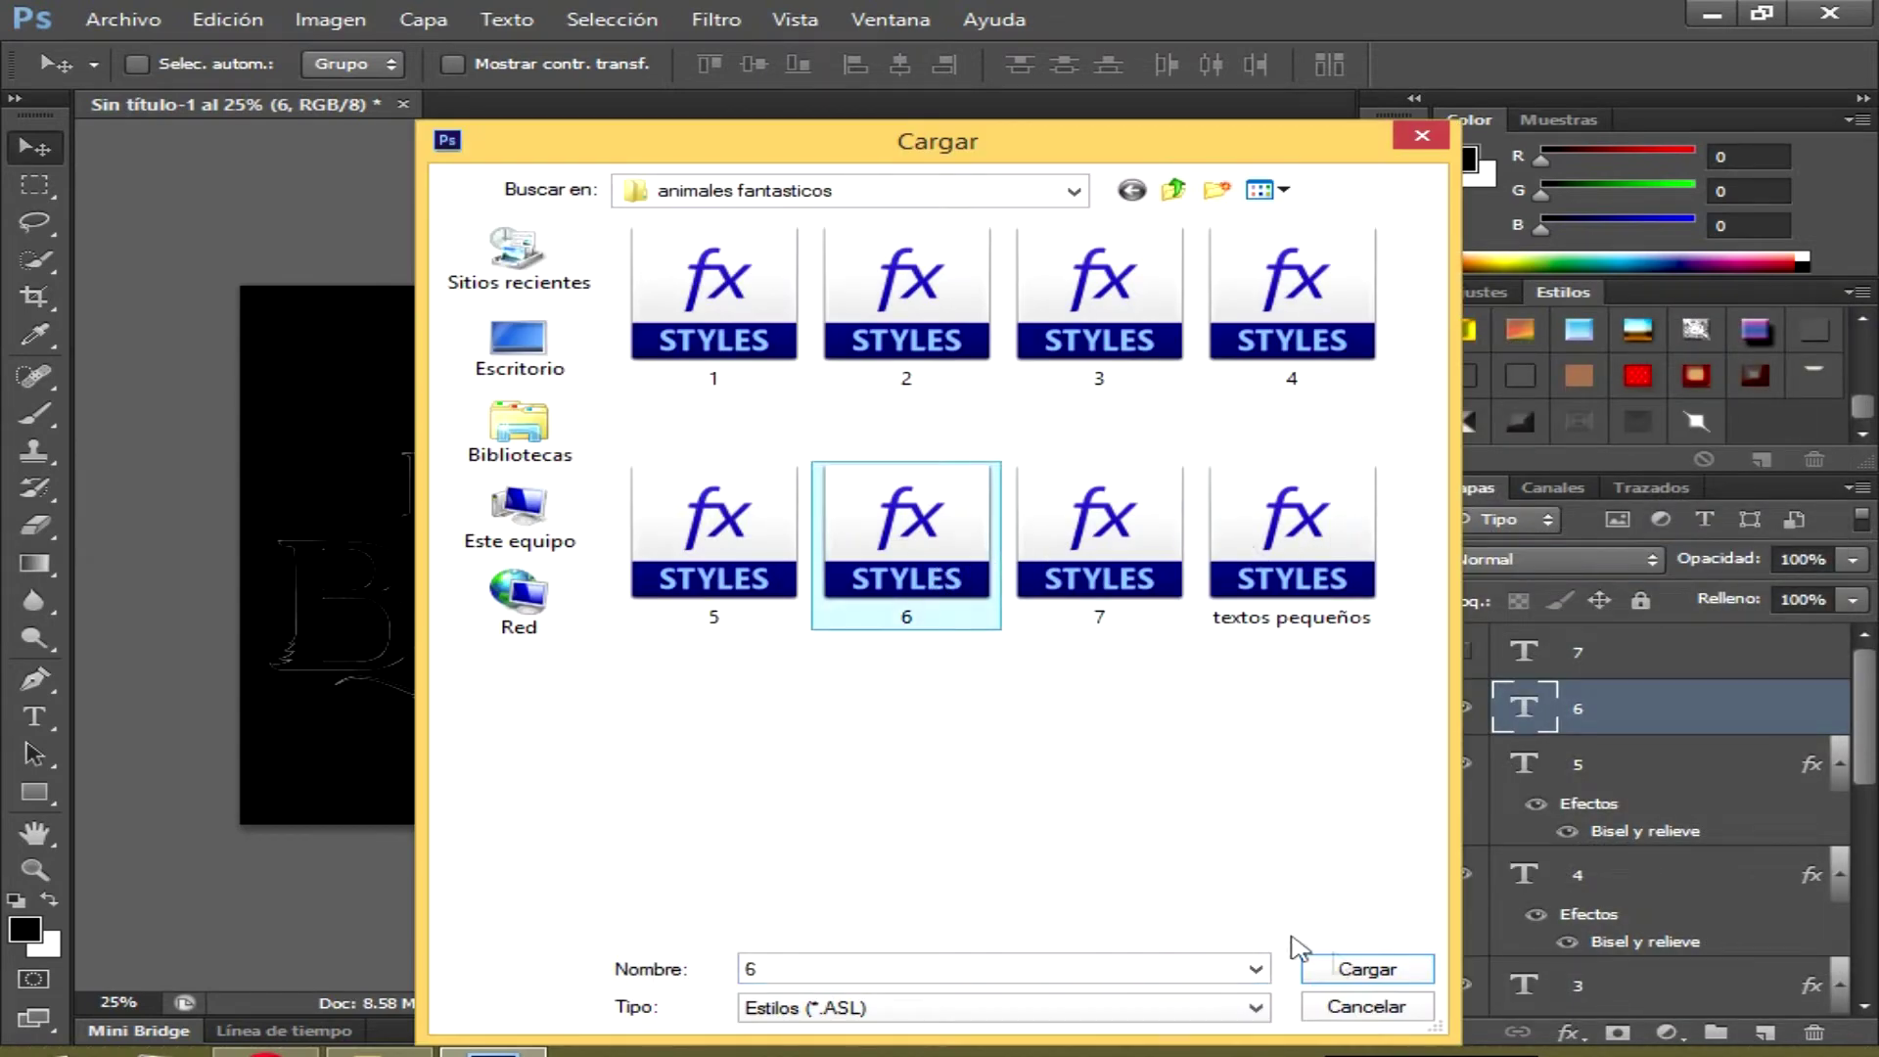
click(1351, 969)
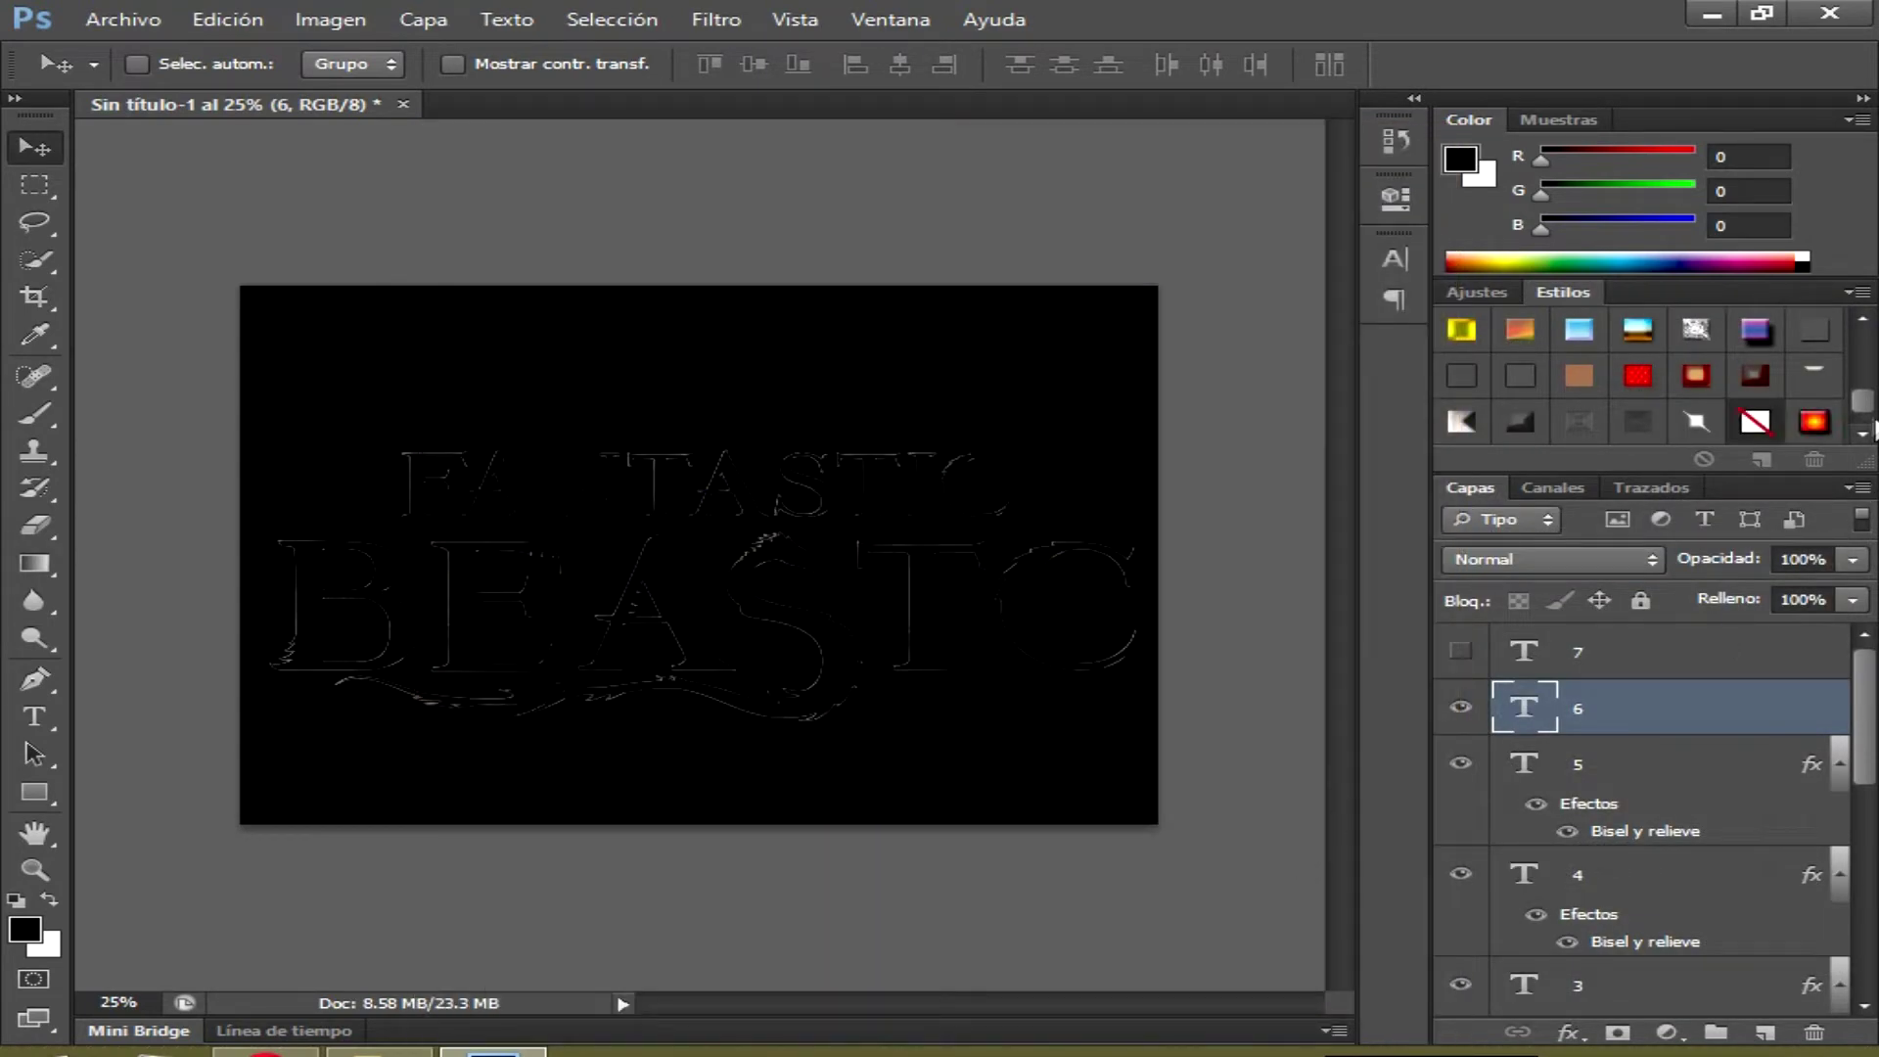
scroll(1862, 416, down, 1)
click(1468, 426)
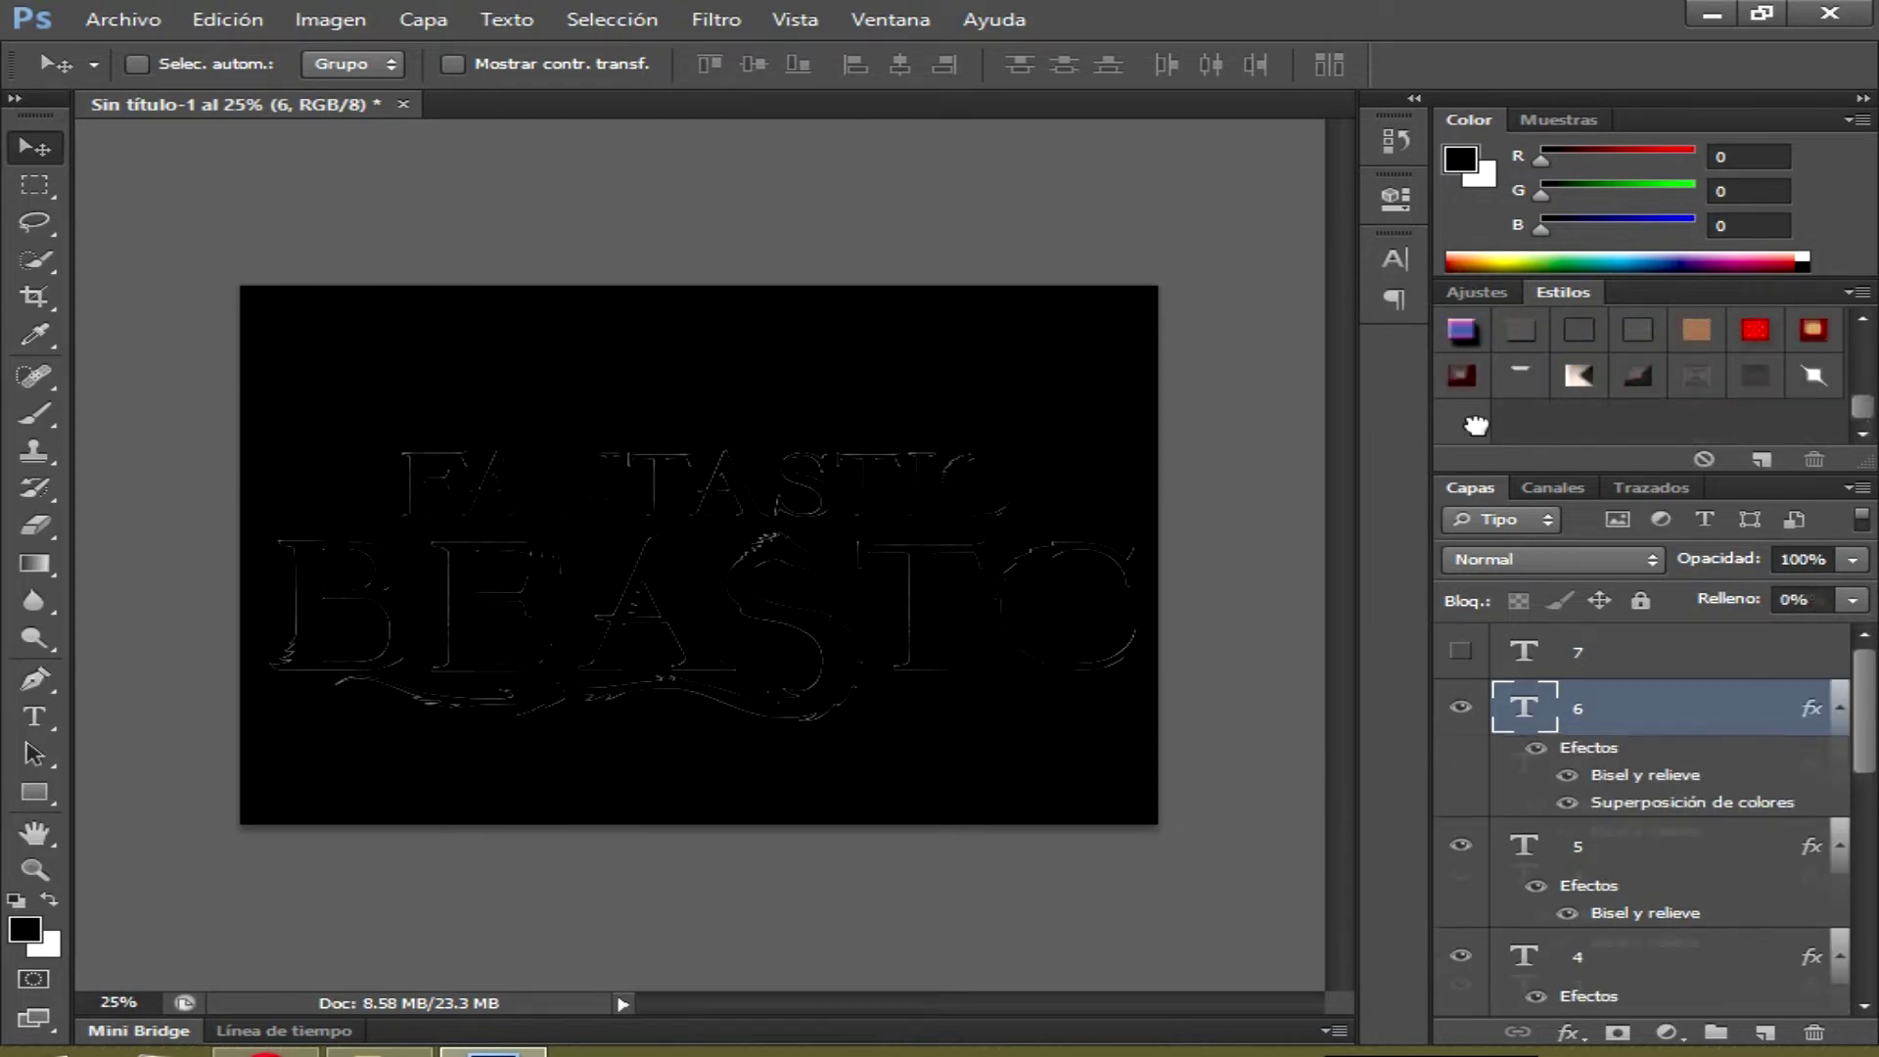
Show and select layer 7, load style set '7', and apply its metallic style
click(1461, 651)
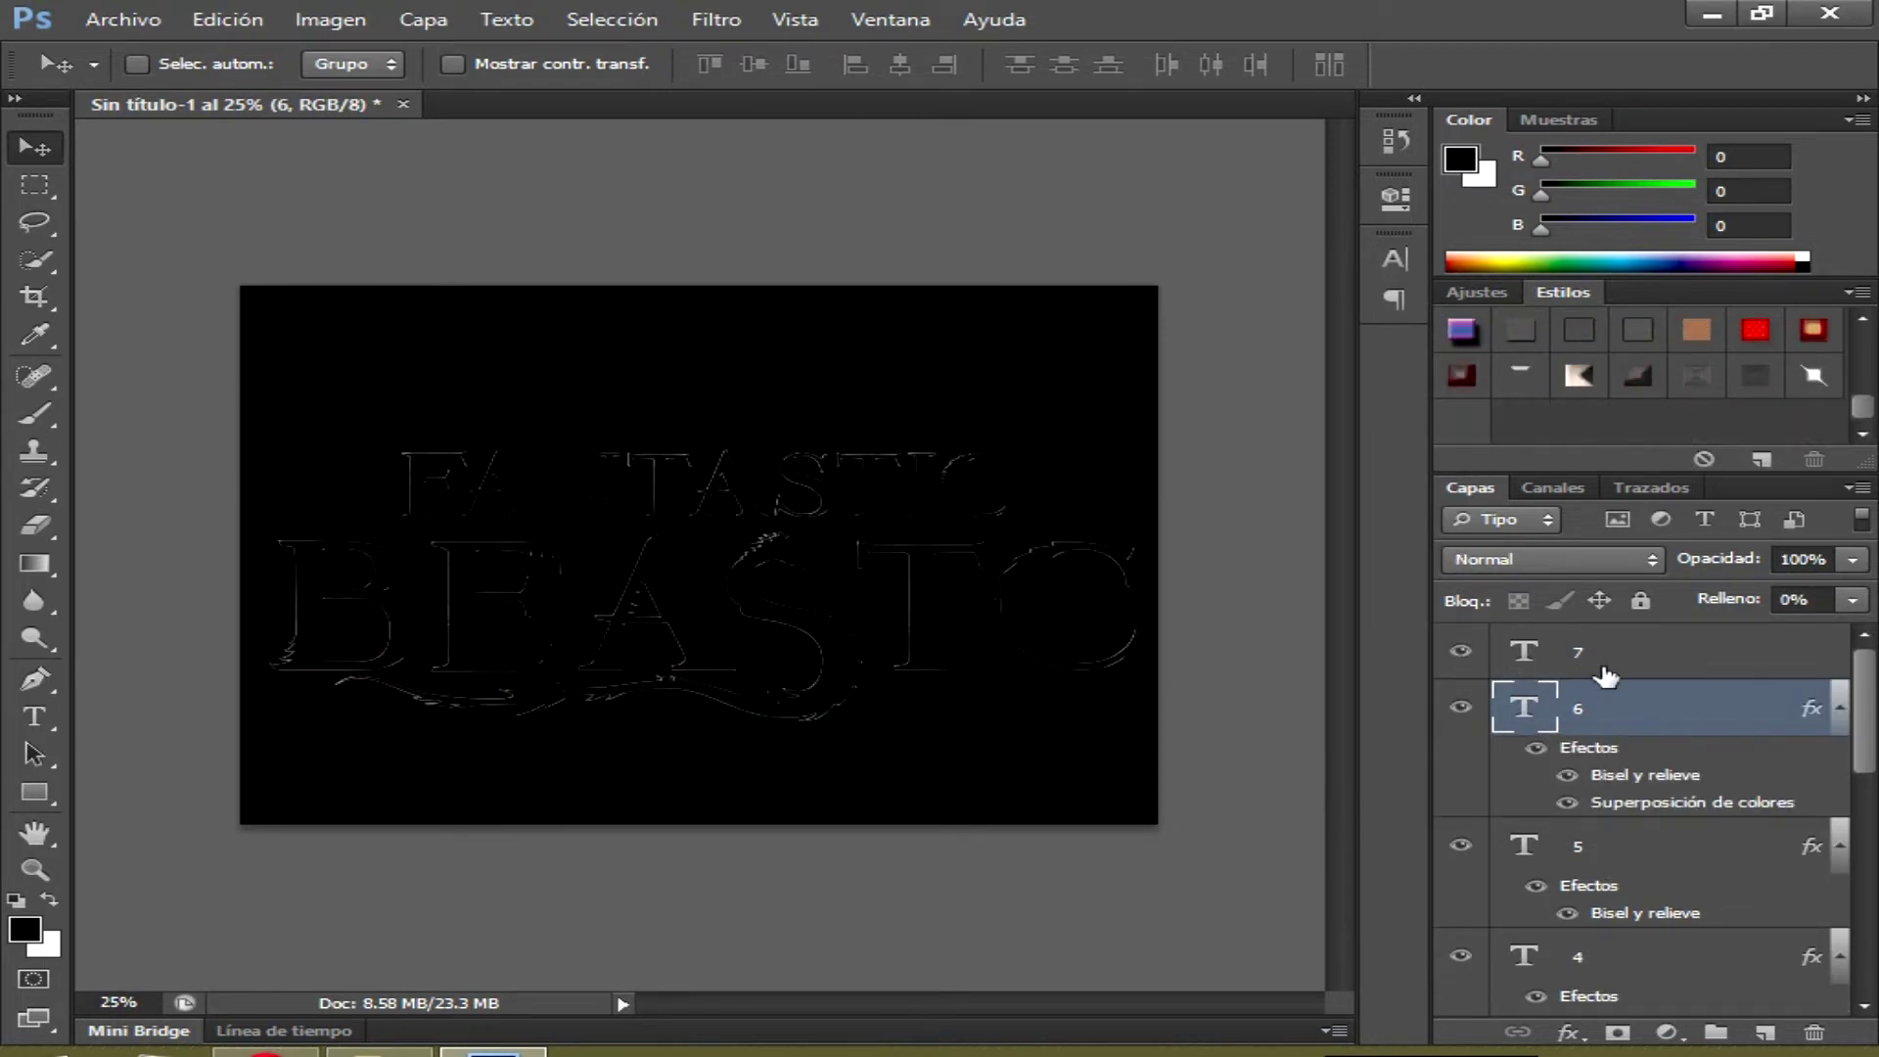
click(1565, 654)
click(1856, 293)
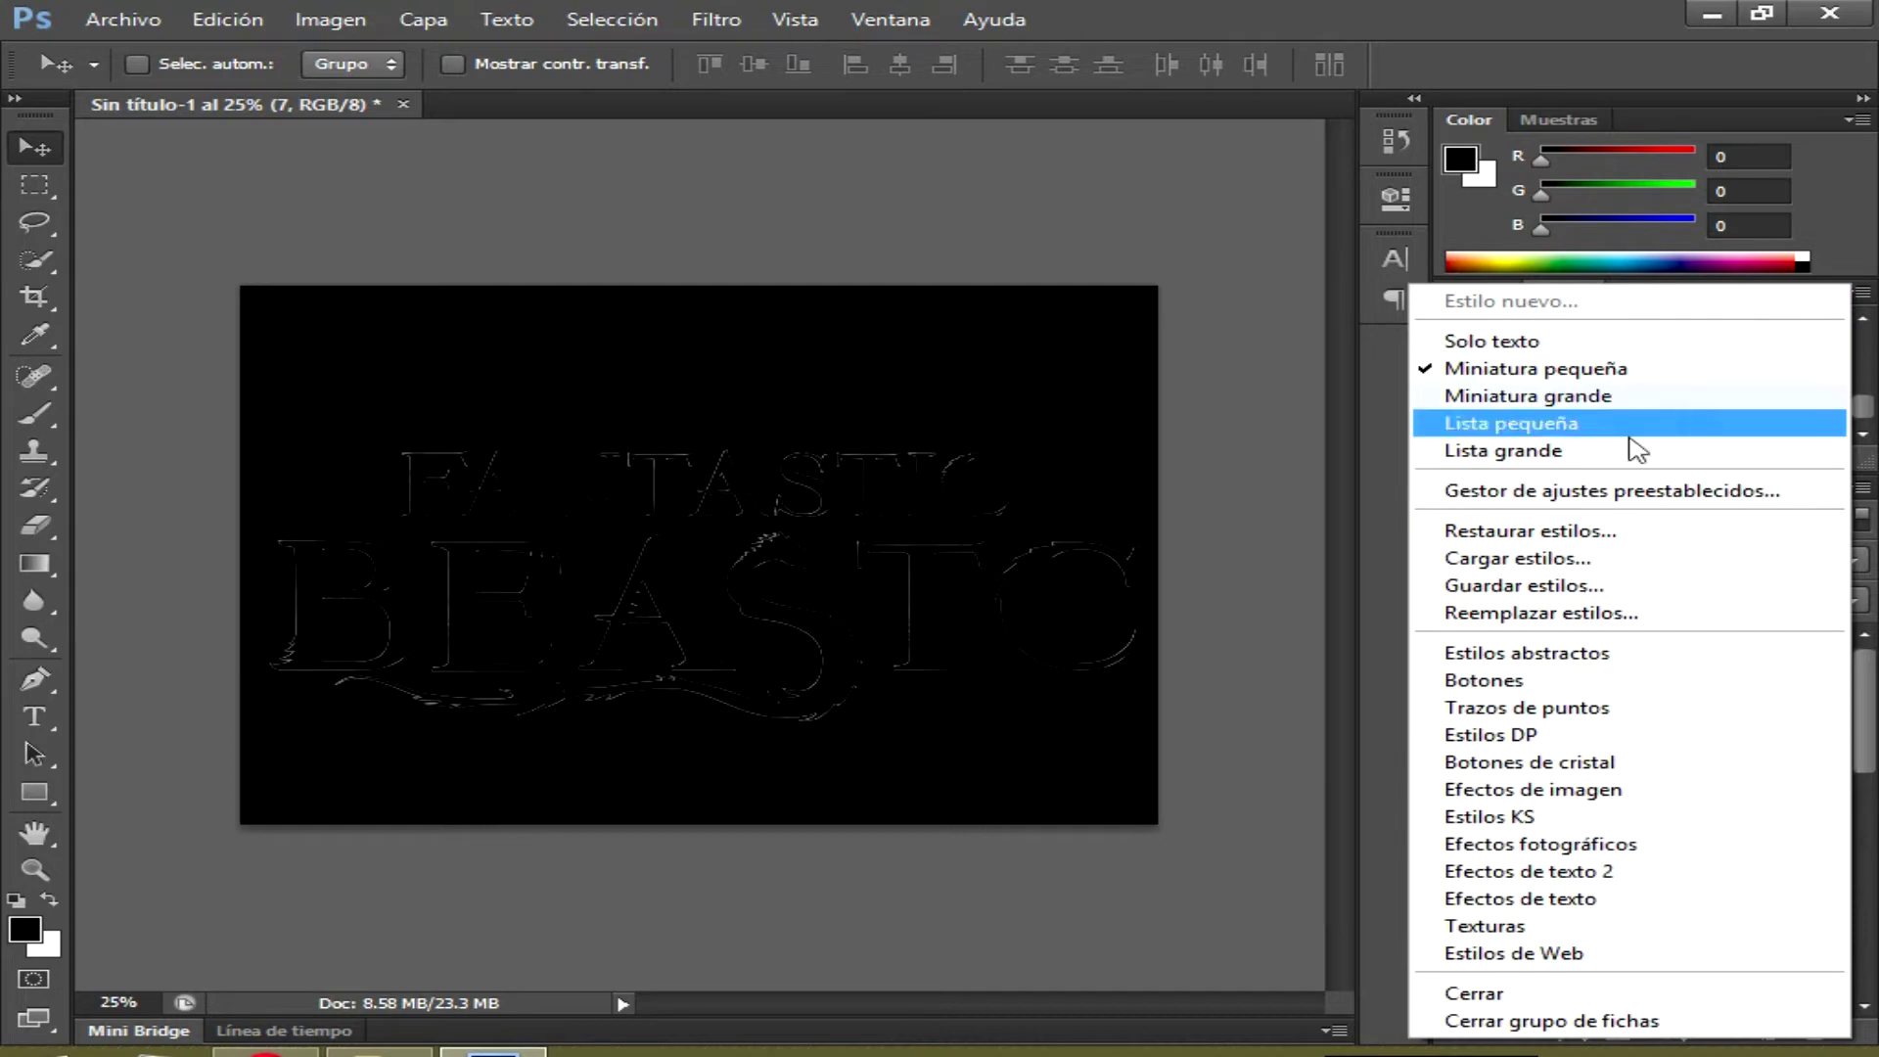
click(1576, 550)
click(1099, 529)
click(1368, 969)
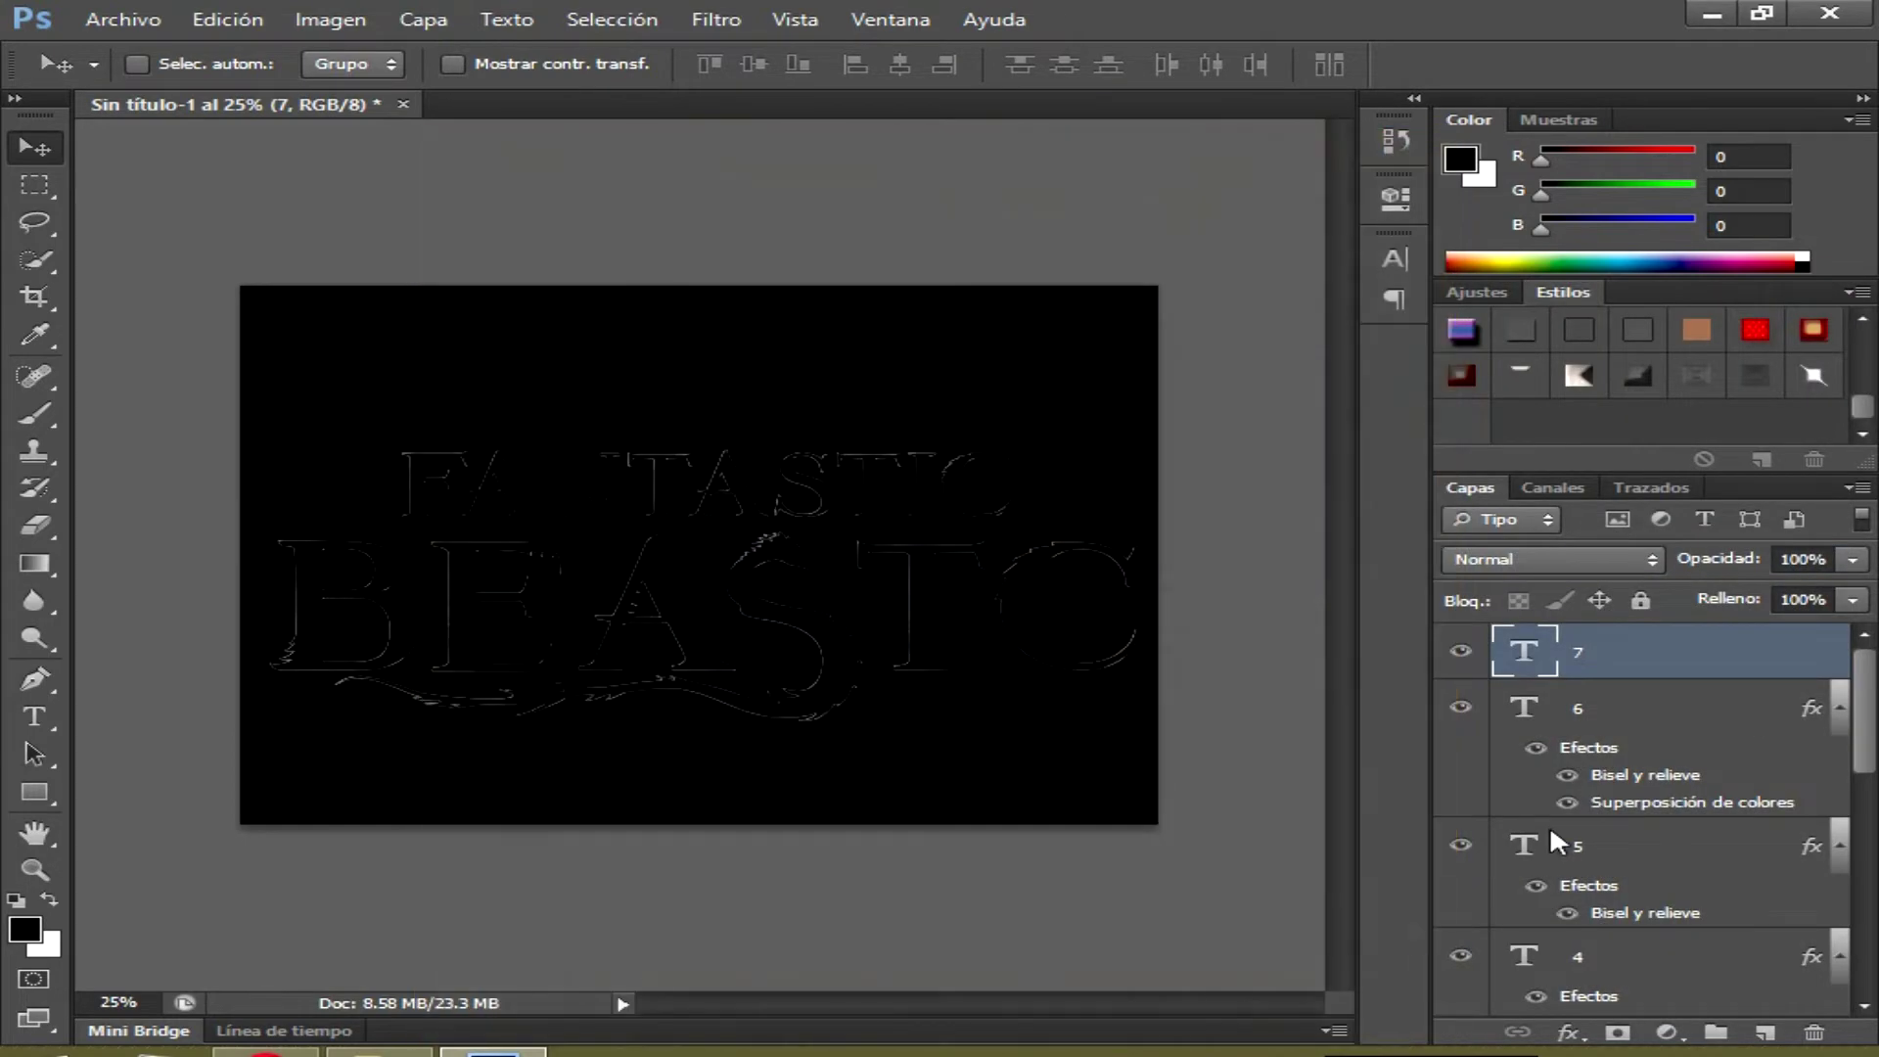
click(1862, 432)
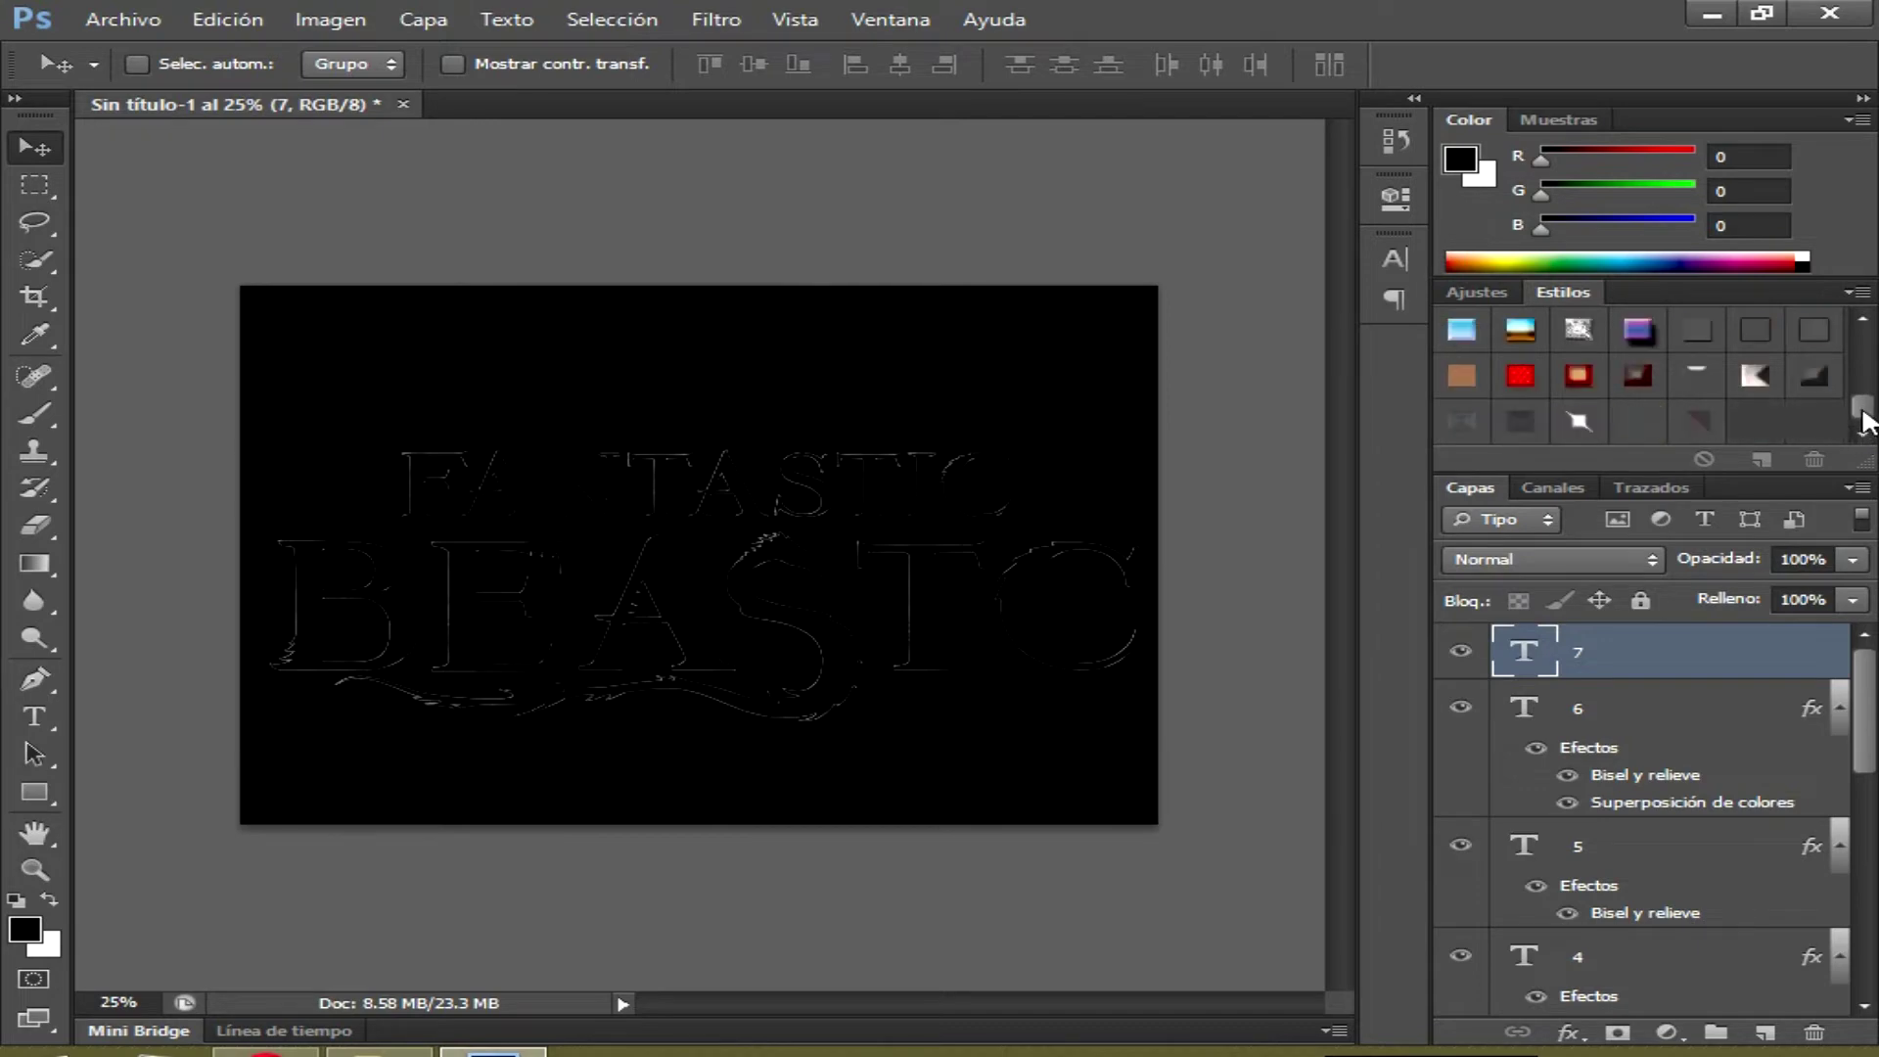
click(1708, 423)
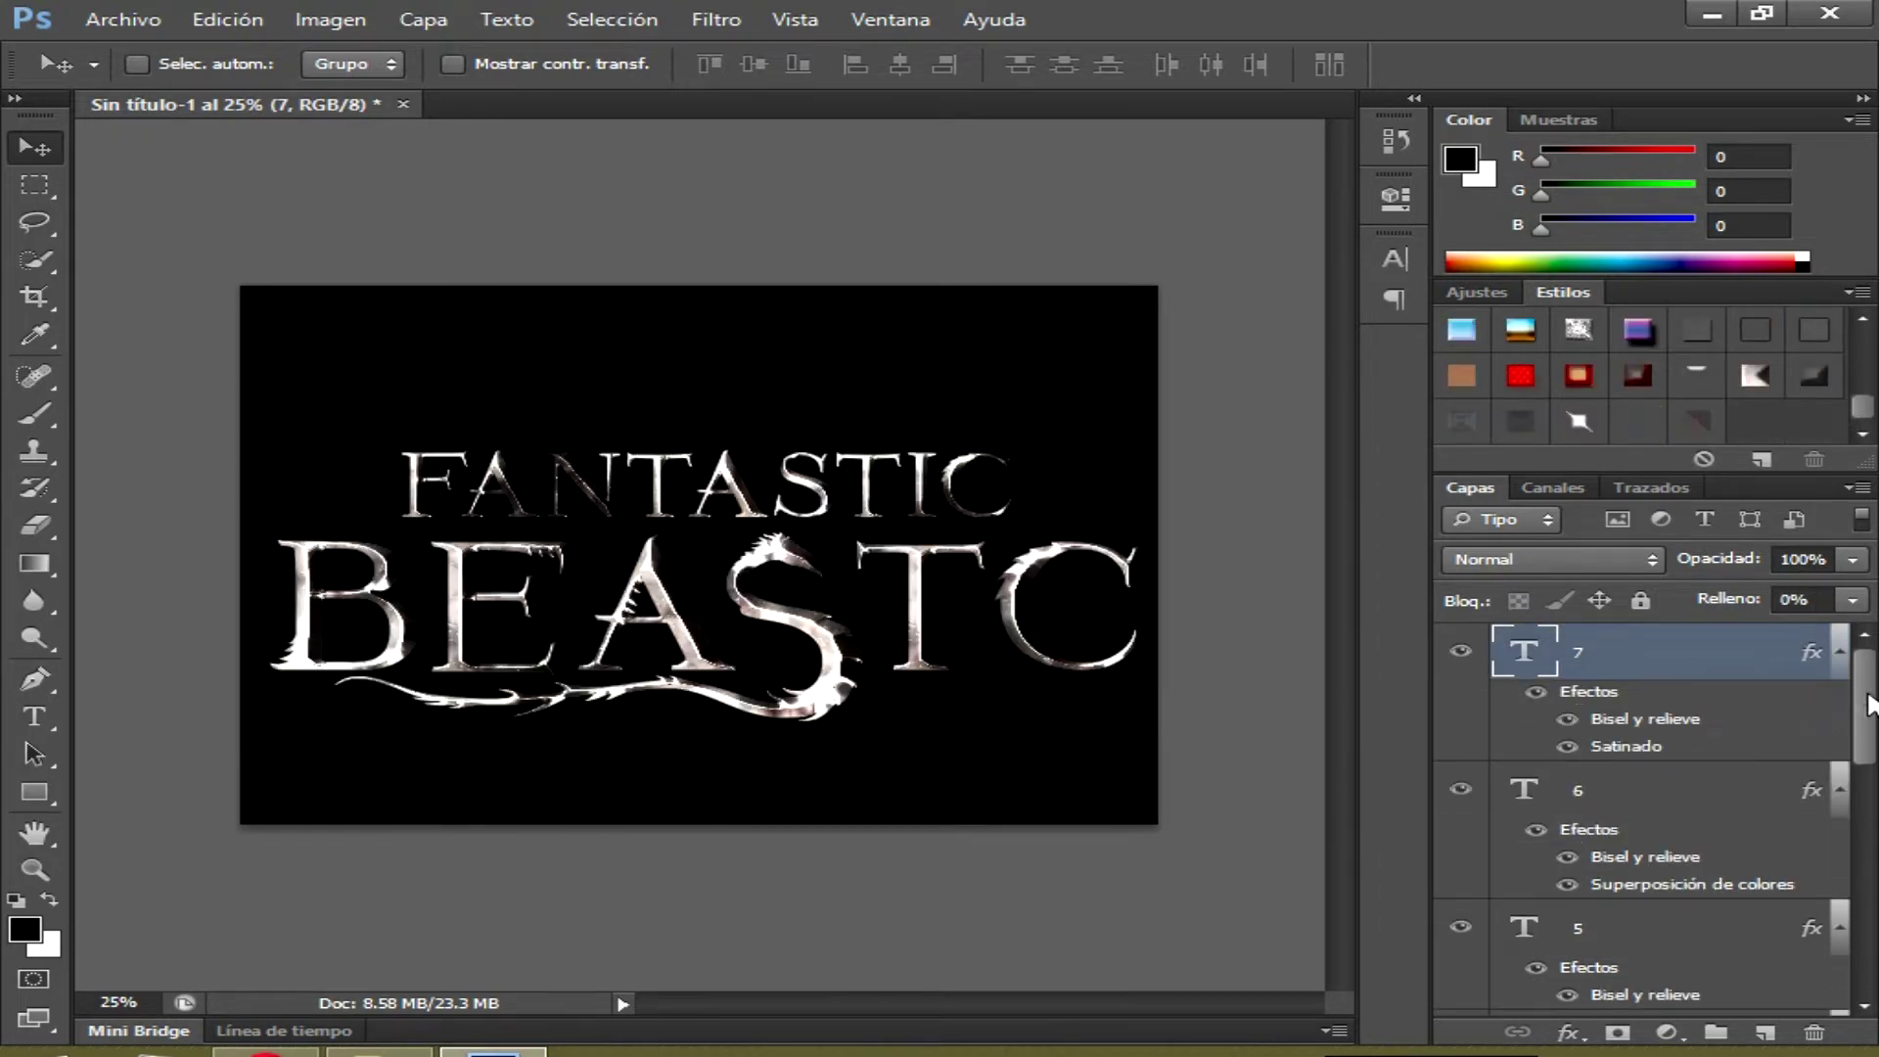
Create a new layer group named texto
click(1716, 1032)
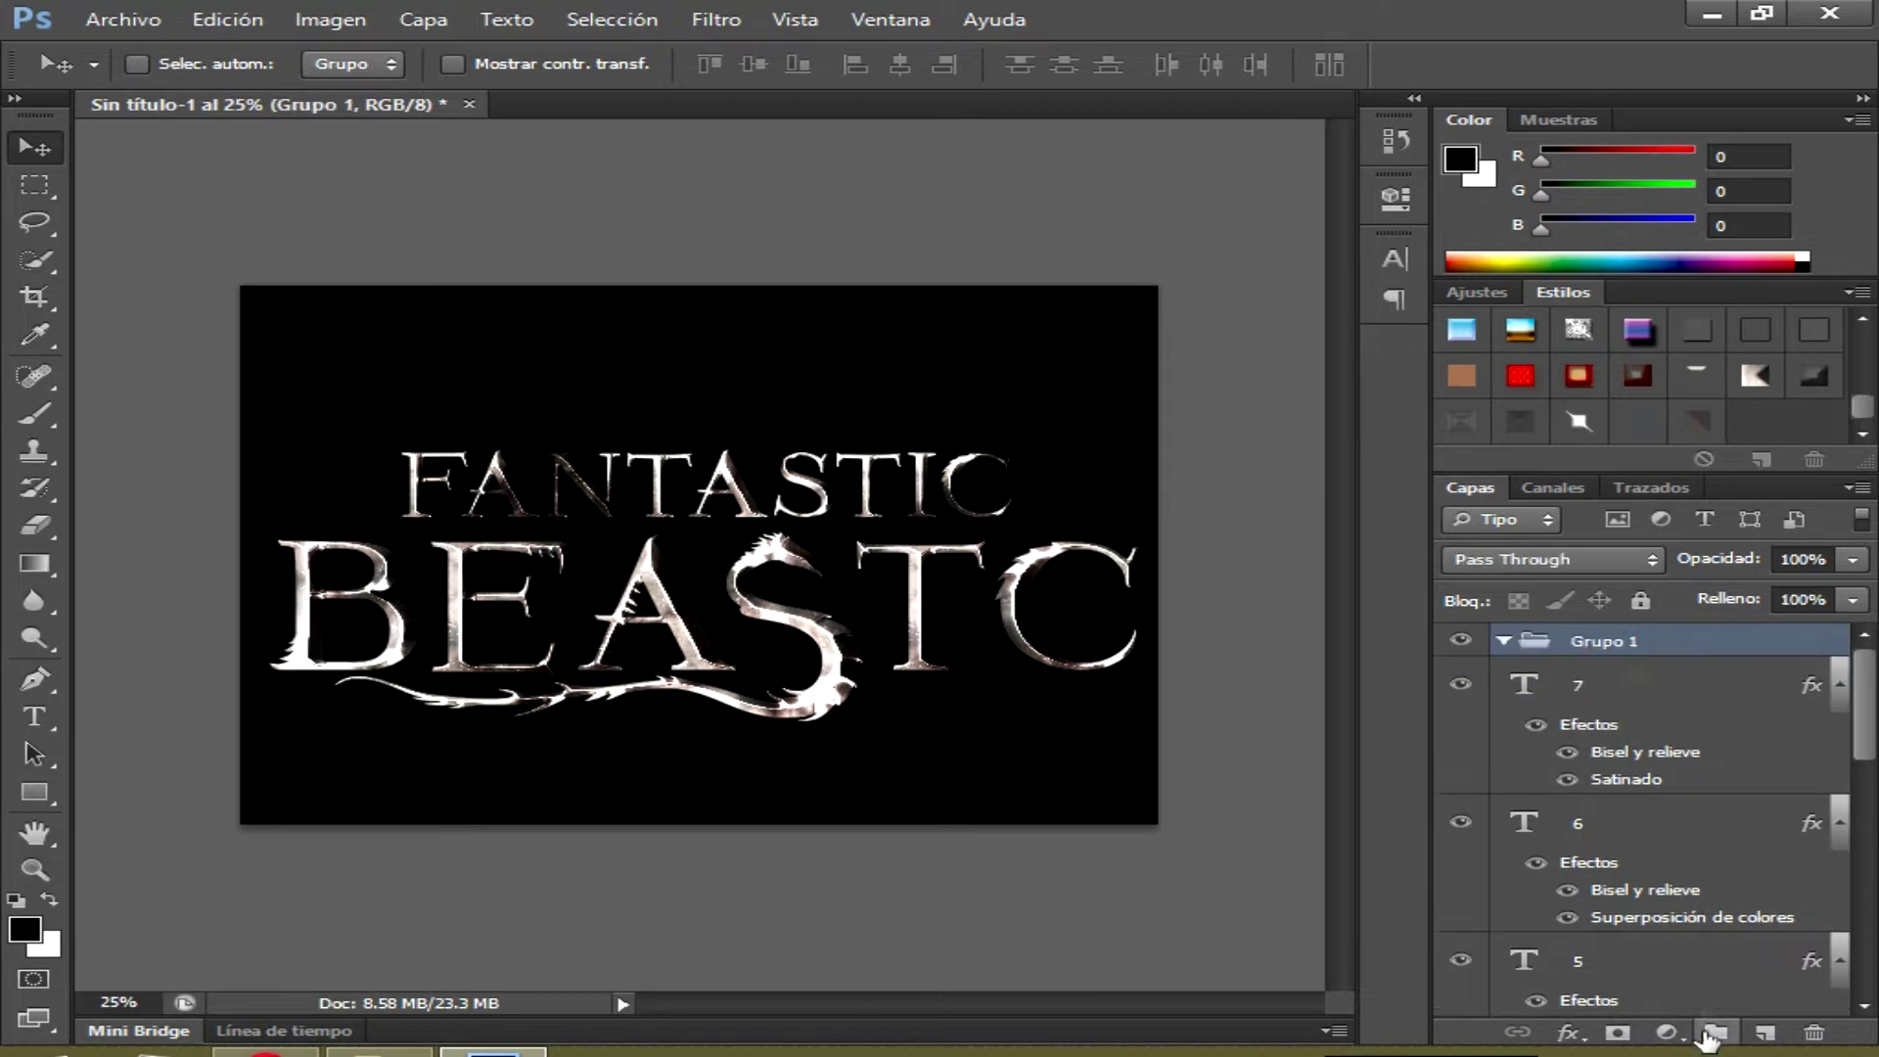
double_click(1605, 640)
text(texto)
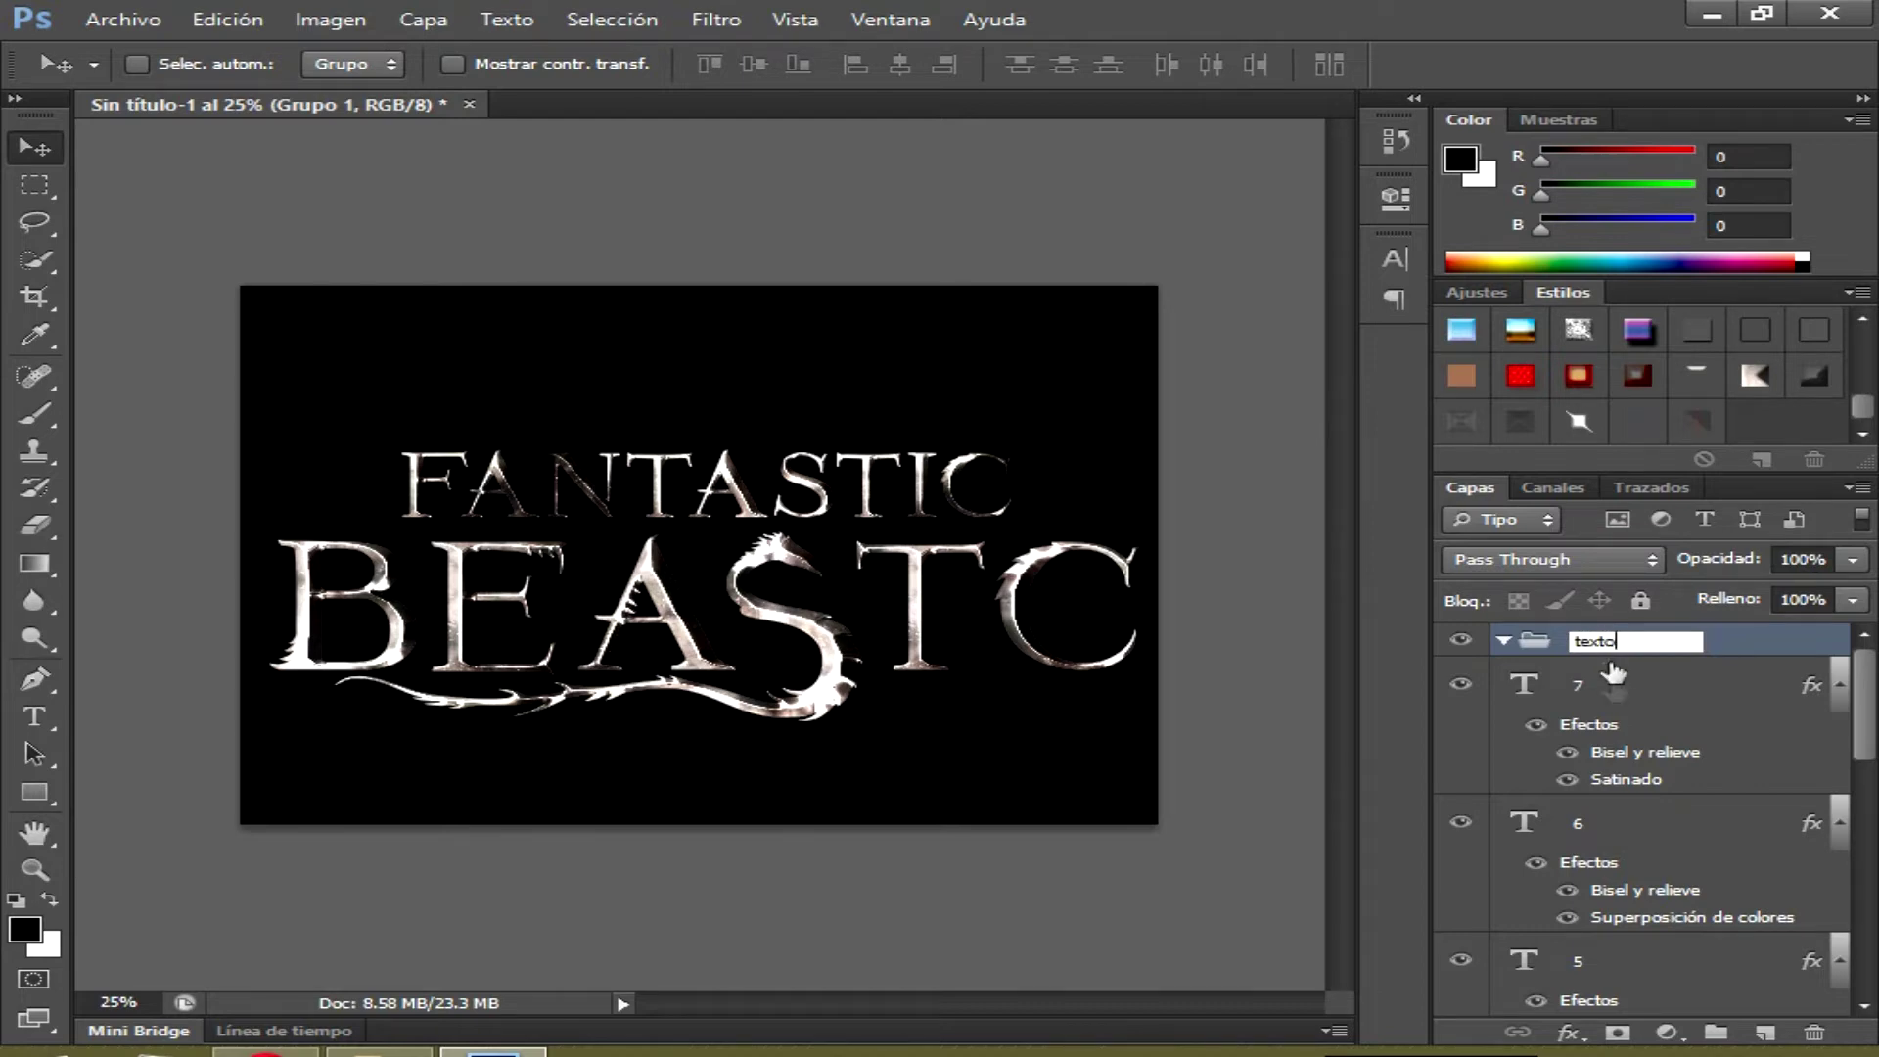
click(1613, 675)
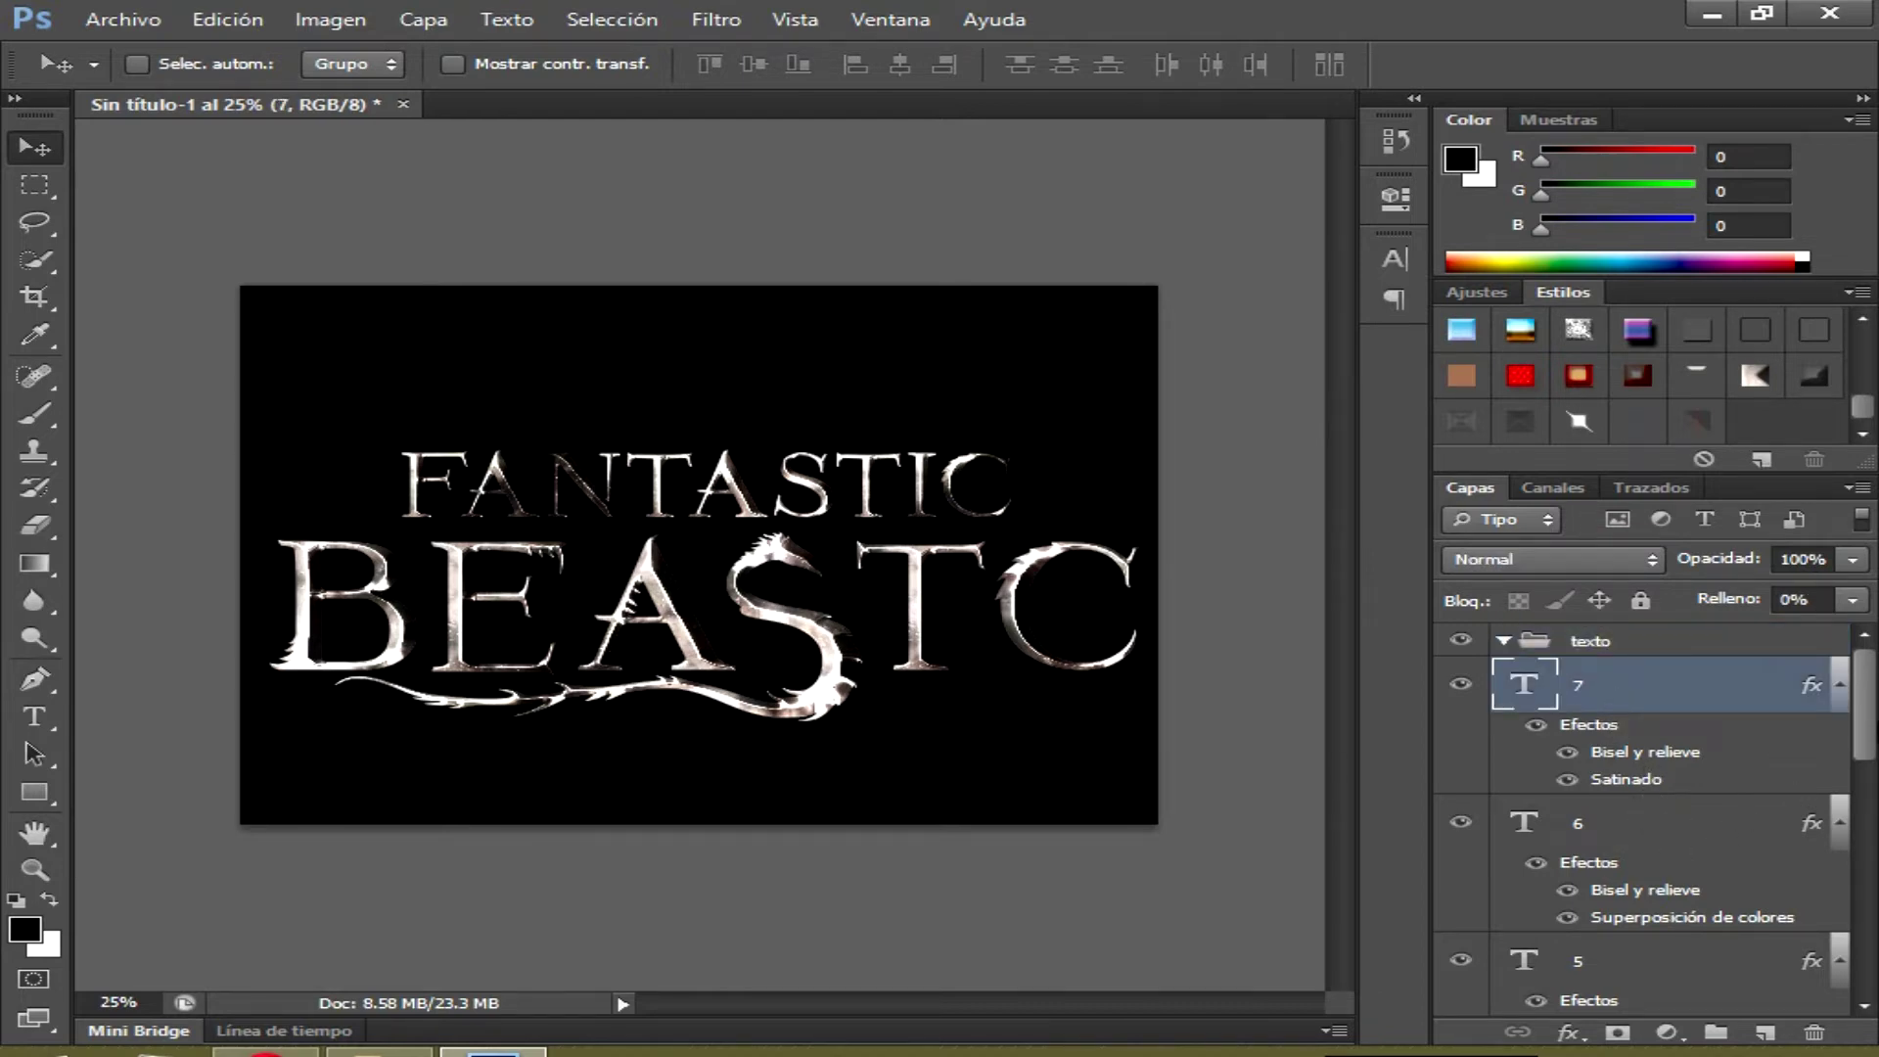
Move text layers 7 through 1 into the texto group and collapse it
scroll(1799, 982, down, 2)
scroll(1798, 982, down, 5)
scroll(1799, 982, down, 5)
scroll(1798, 982, down, 3)
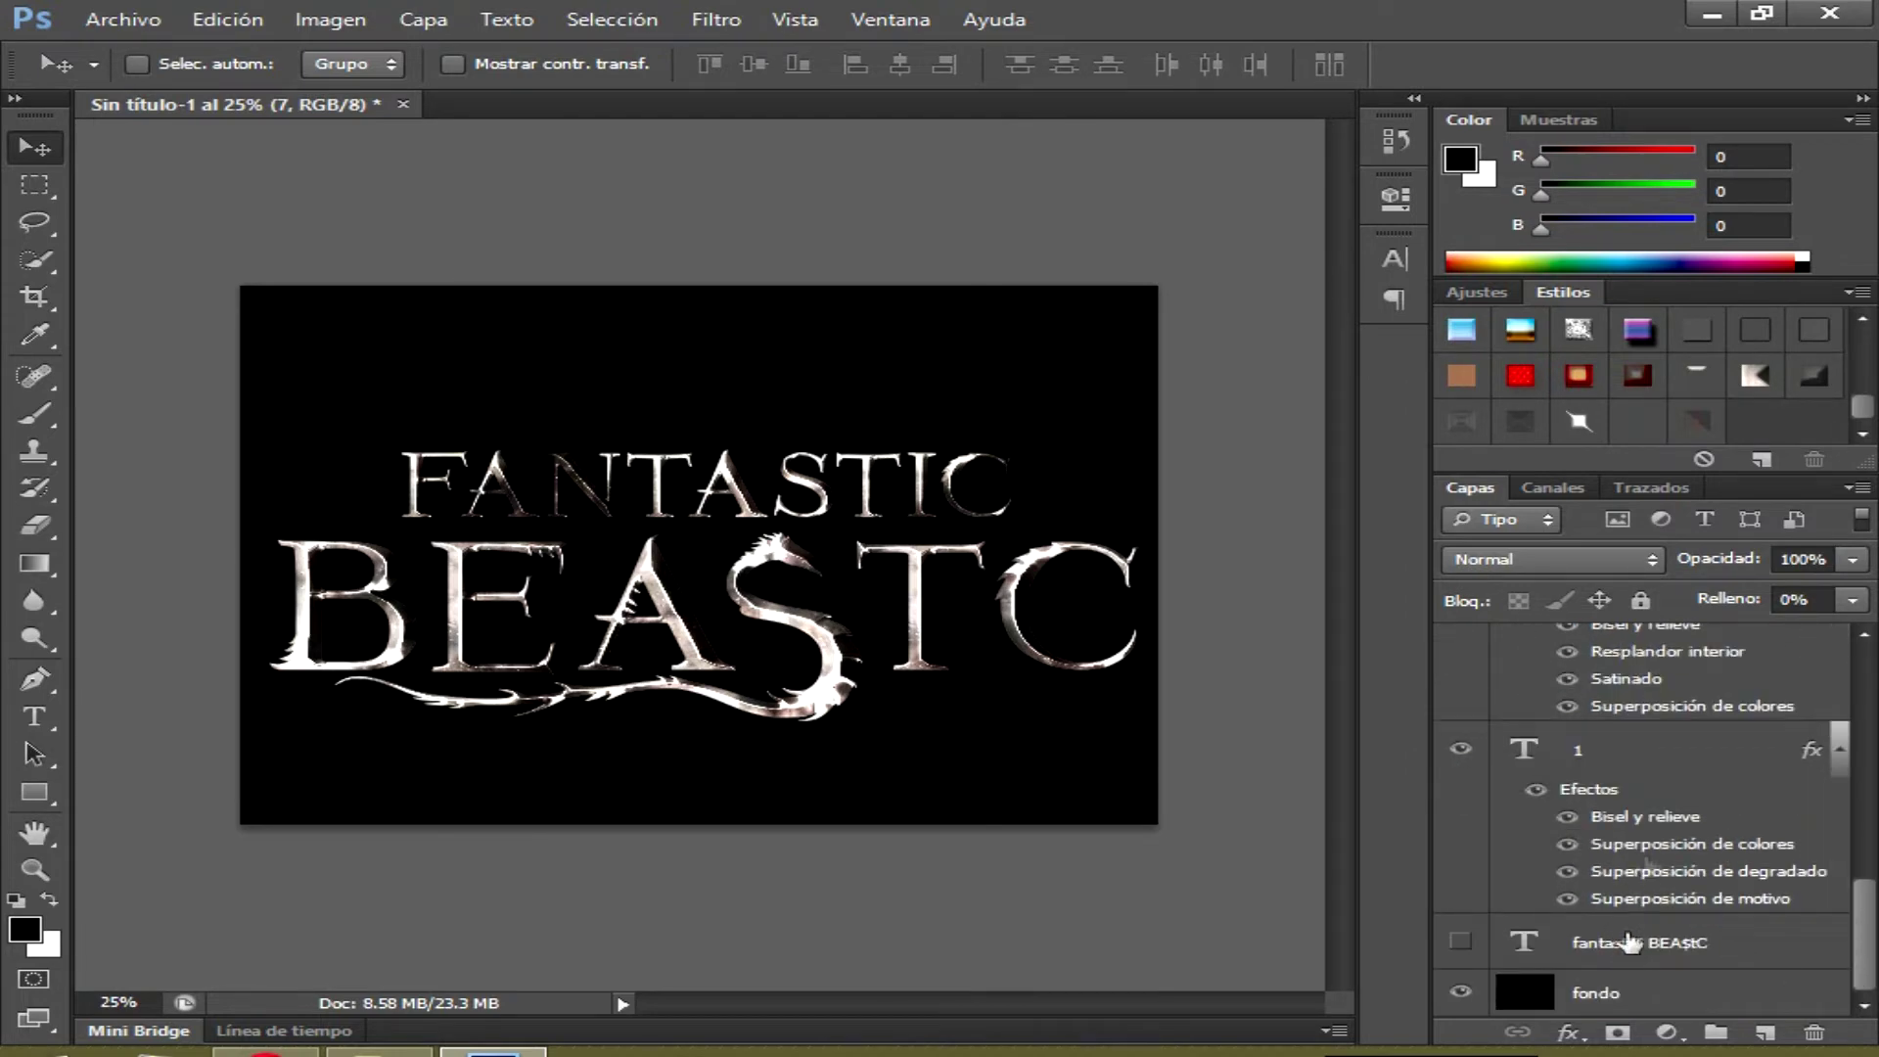
click(1633, 763)
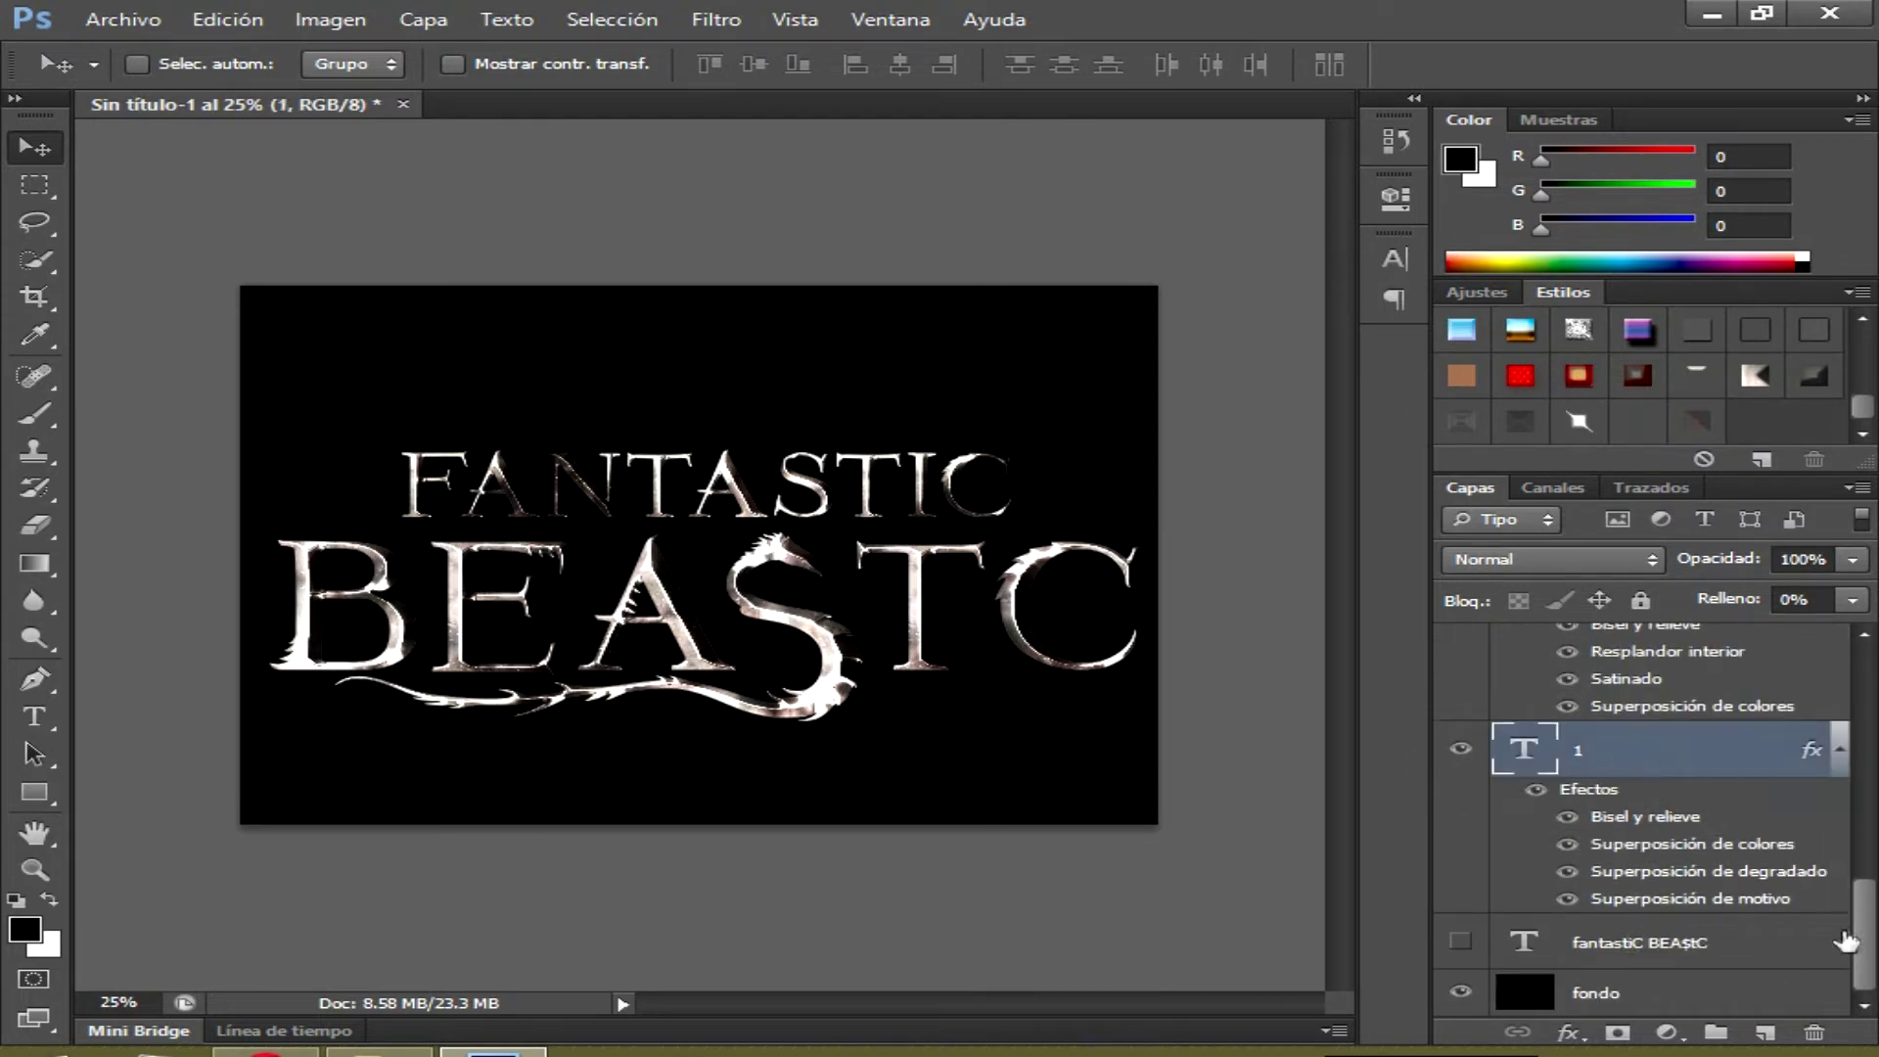
scroll(1624, 783, up, 1)
scroll(1624, 783, up, 4)
scroll(1644, 822, up, 2)
scroll(1644, 822, up, 2)
scroll(1644, 822, up, 2)
click(1657, 661)
click(1629, 693)
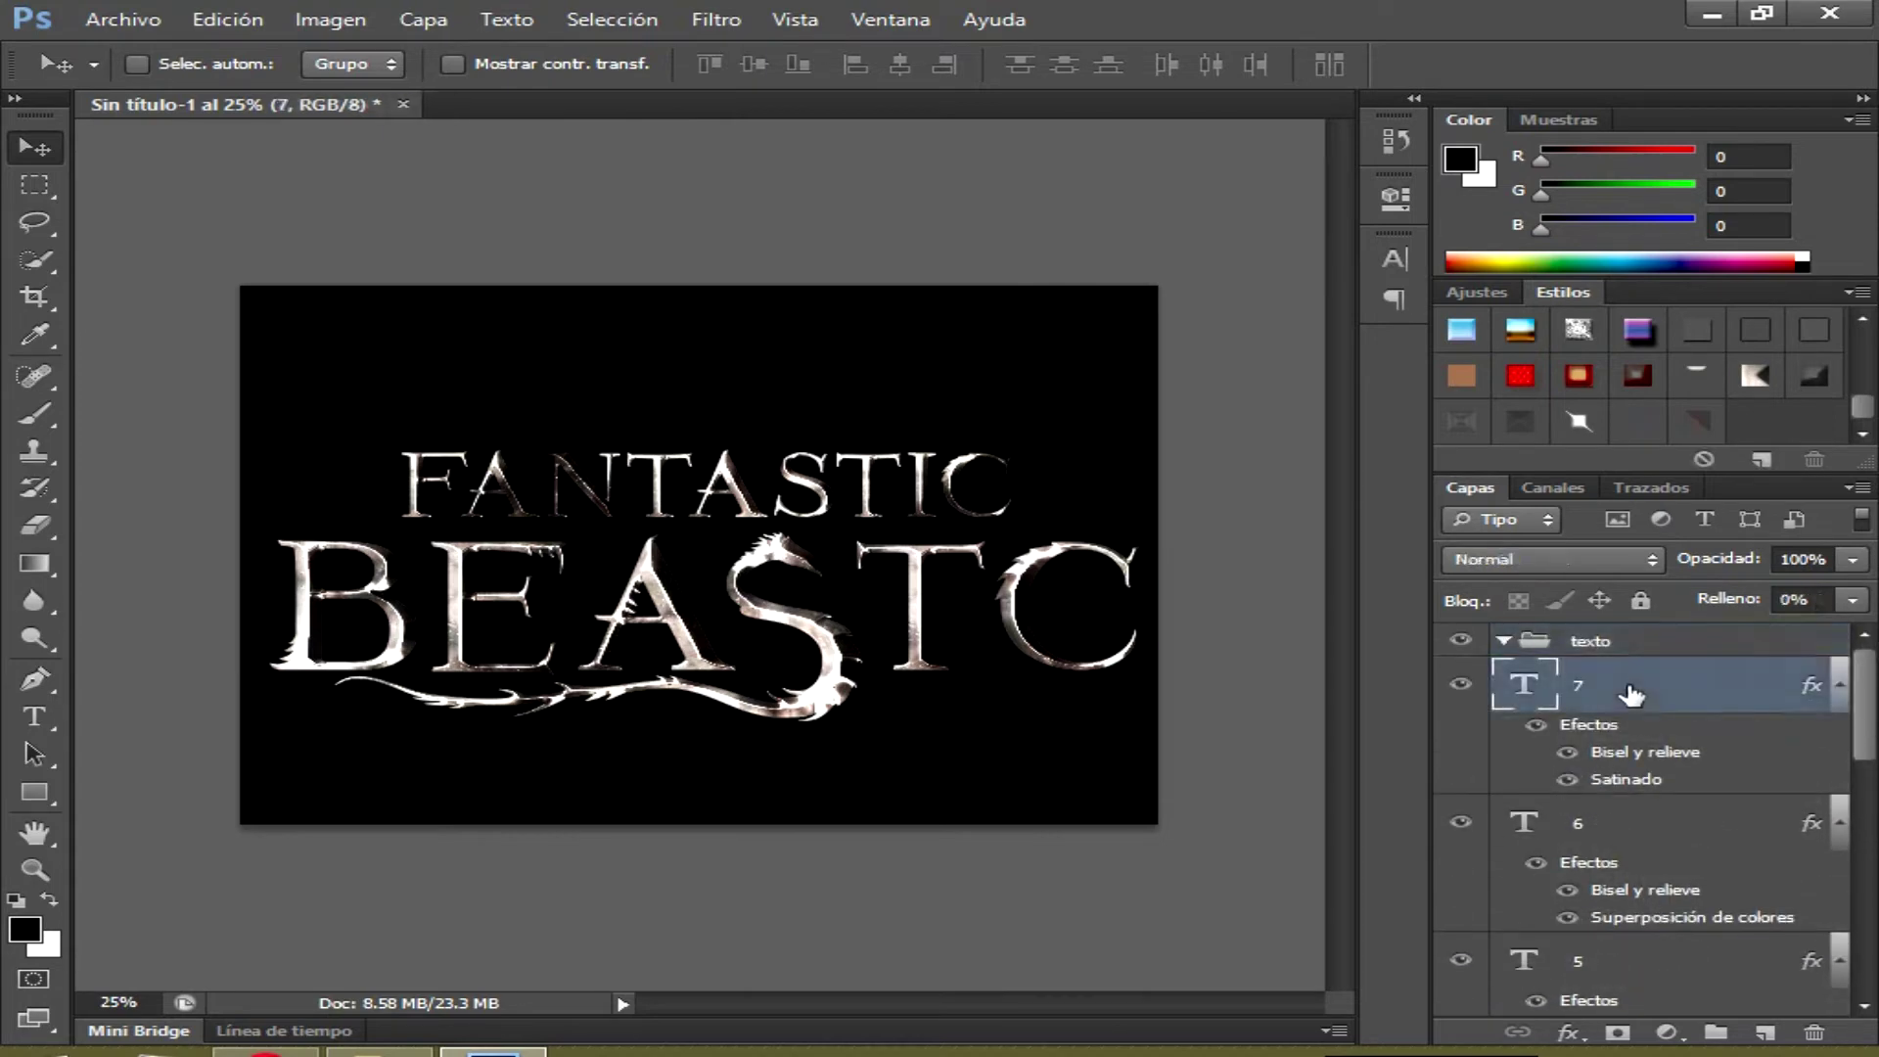
scroll(1644, 782, down, 2)
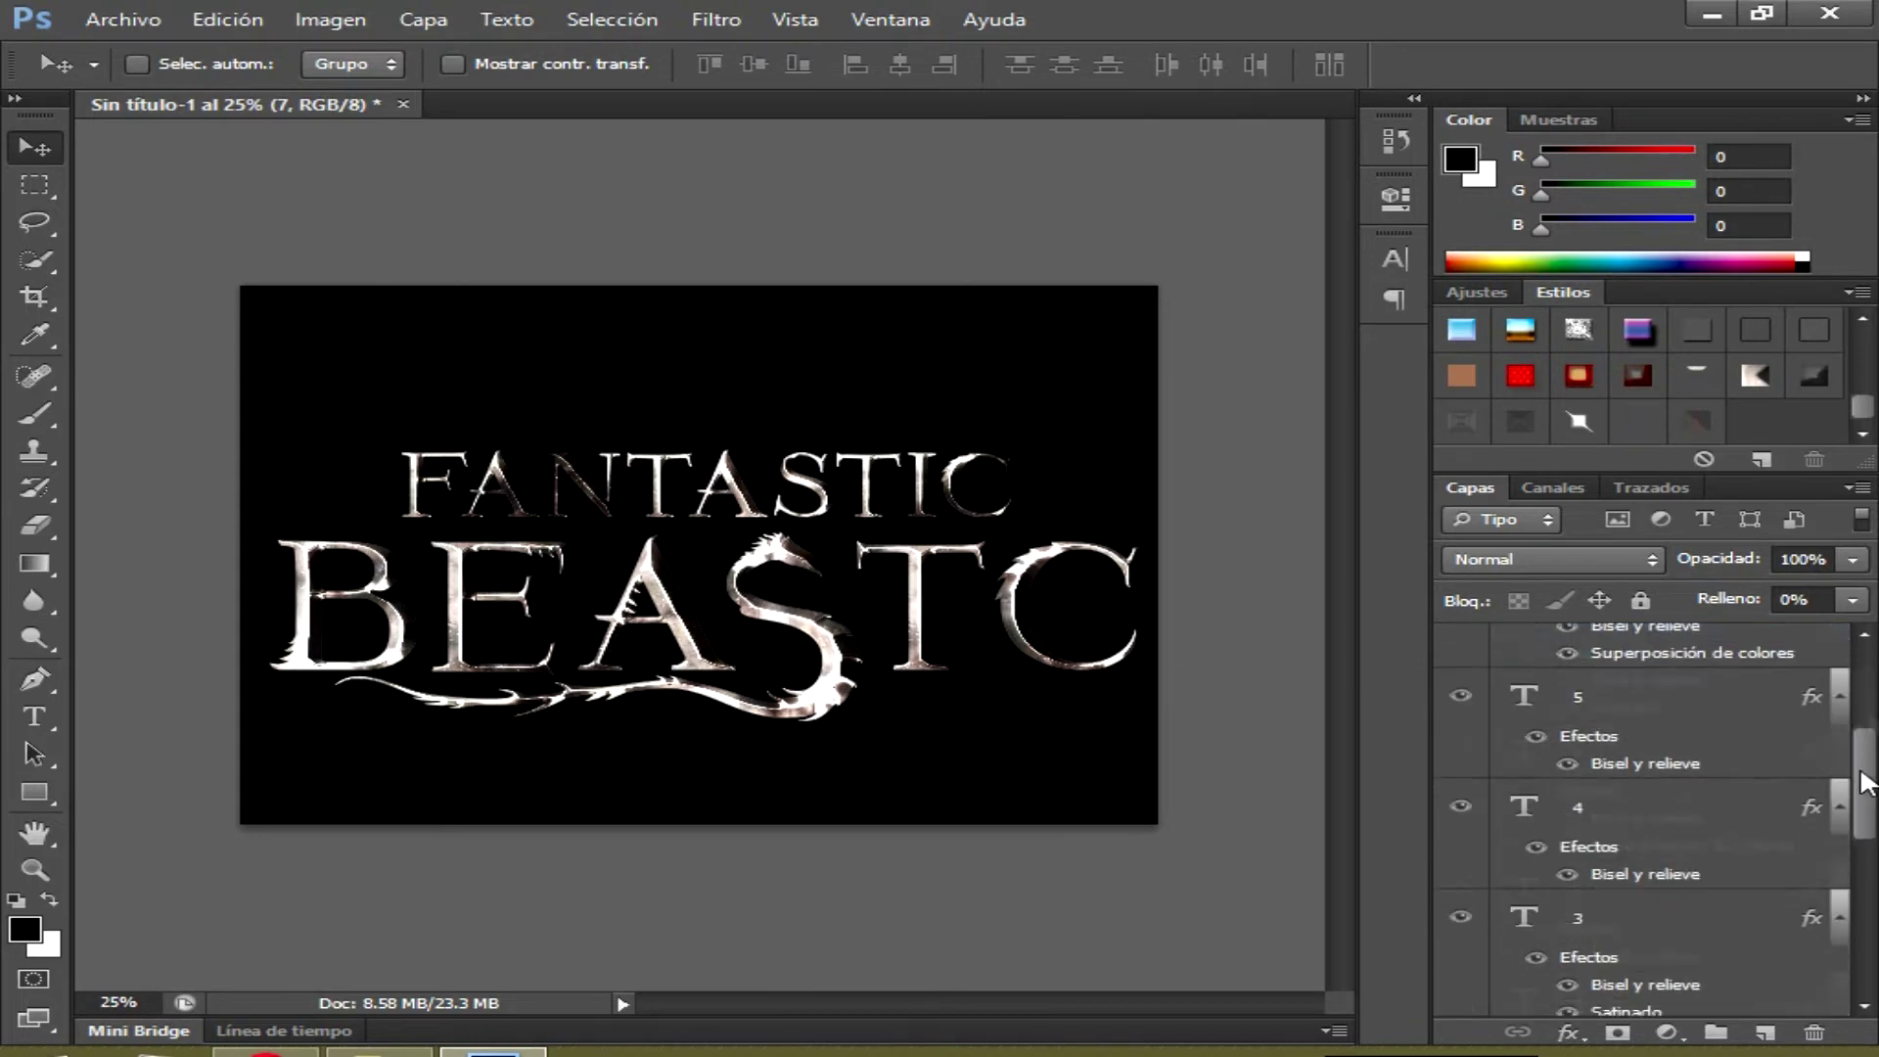
scroll(1663, 841, down, 3)
scroll(1693, 898, down, 2)
shift+click(1661, 882)
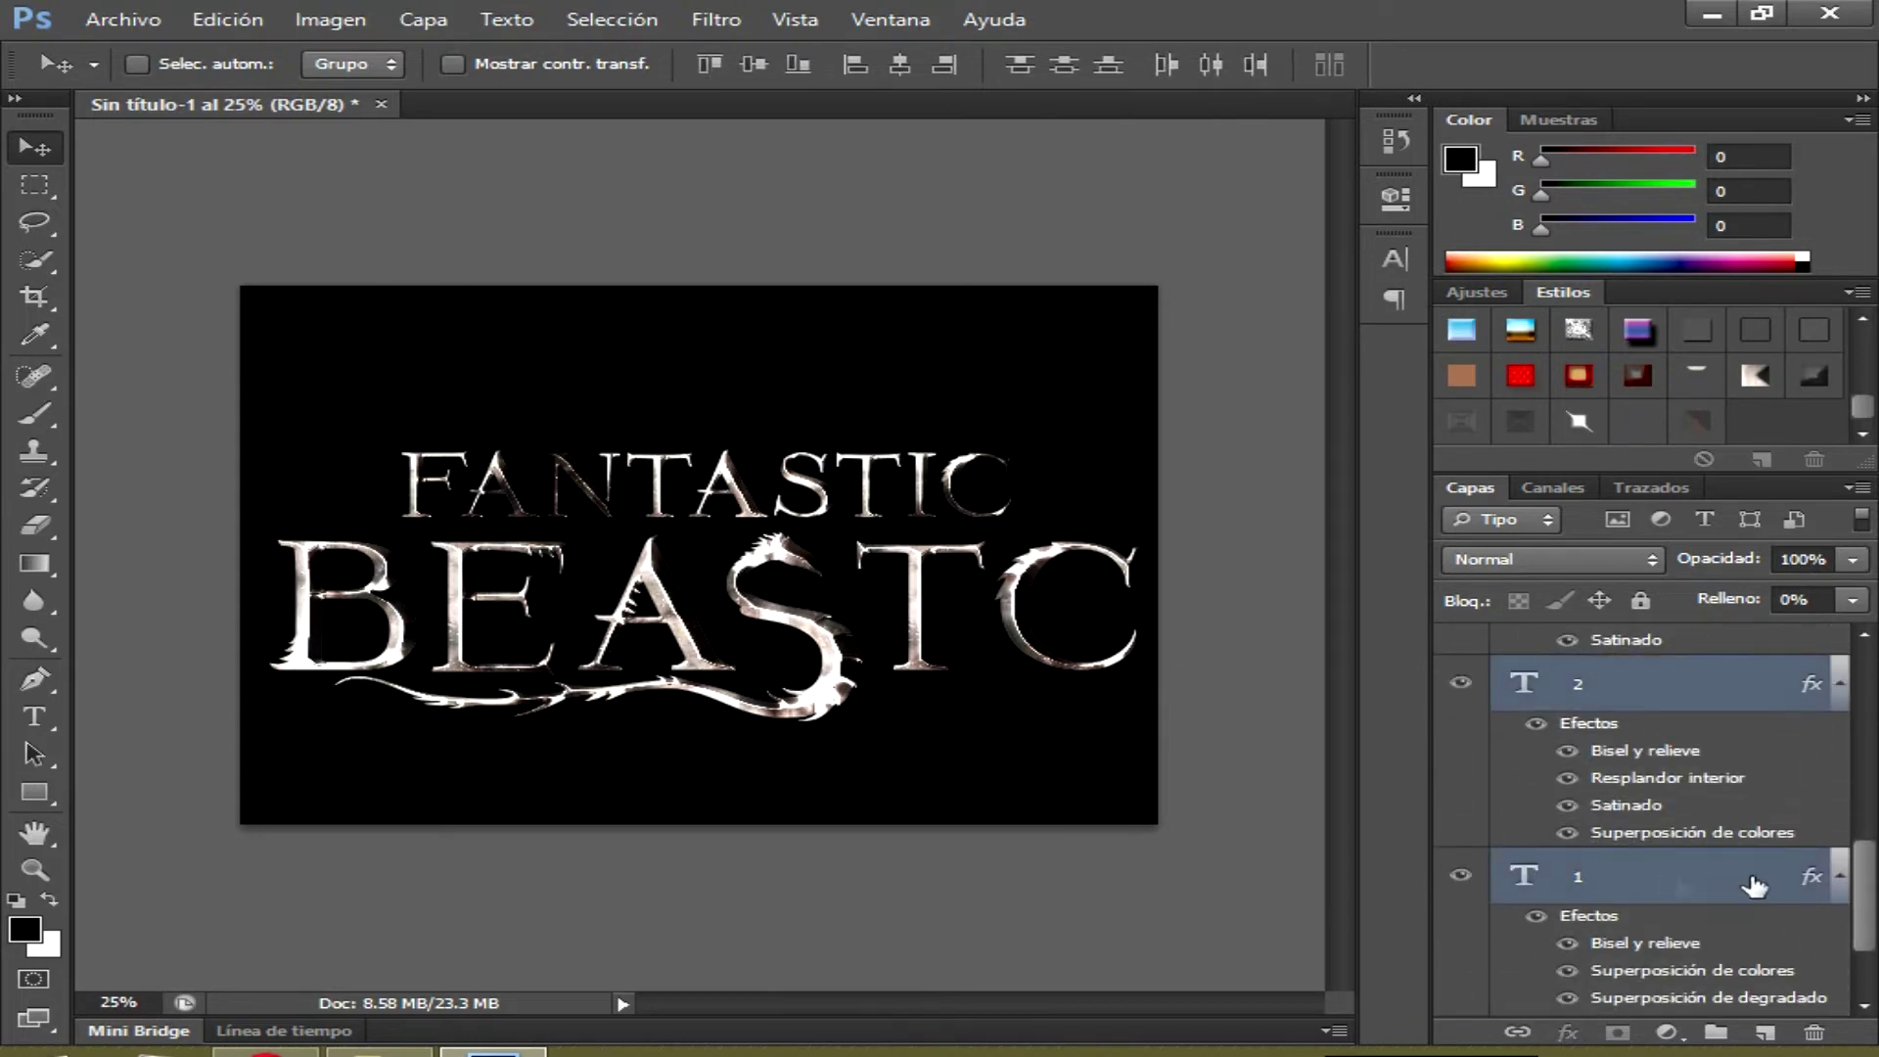
drag(1864, 890, 1864, 709)
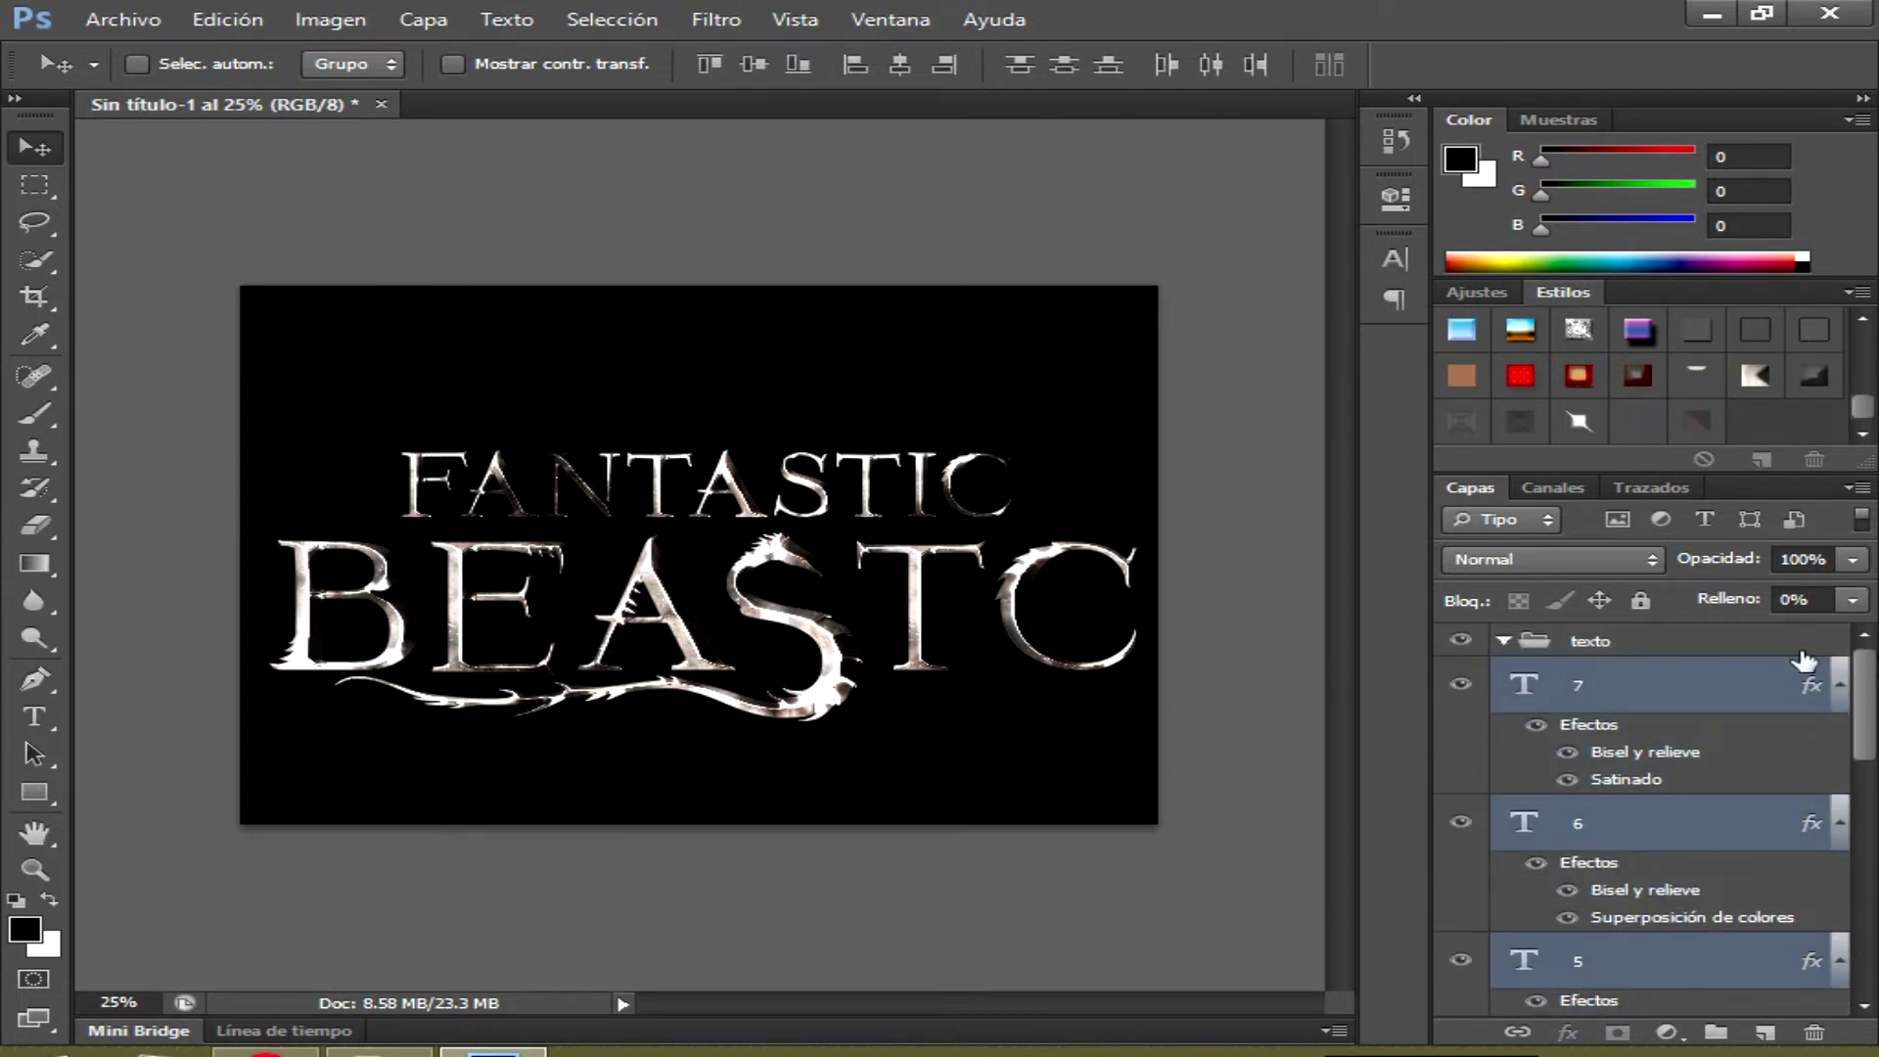
mouse_move(1644, 691)
mouse_down()
mouse_move(1641, 655)
mouse_move(1558, 661)
mouse_move(1634, 646)
mouse_move(1529, 661)
mouse_up()
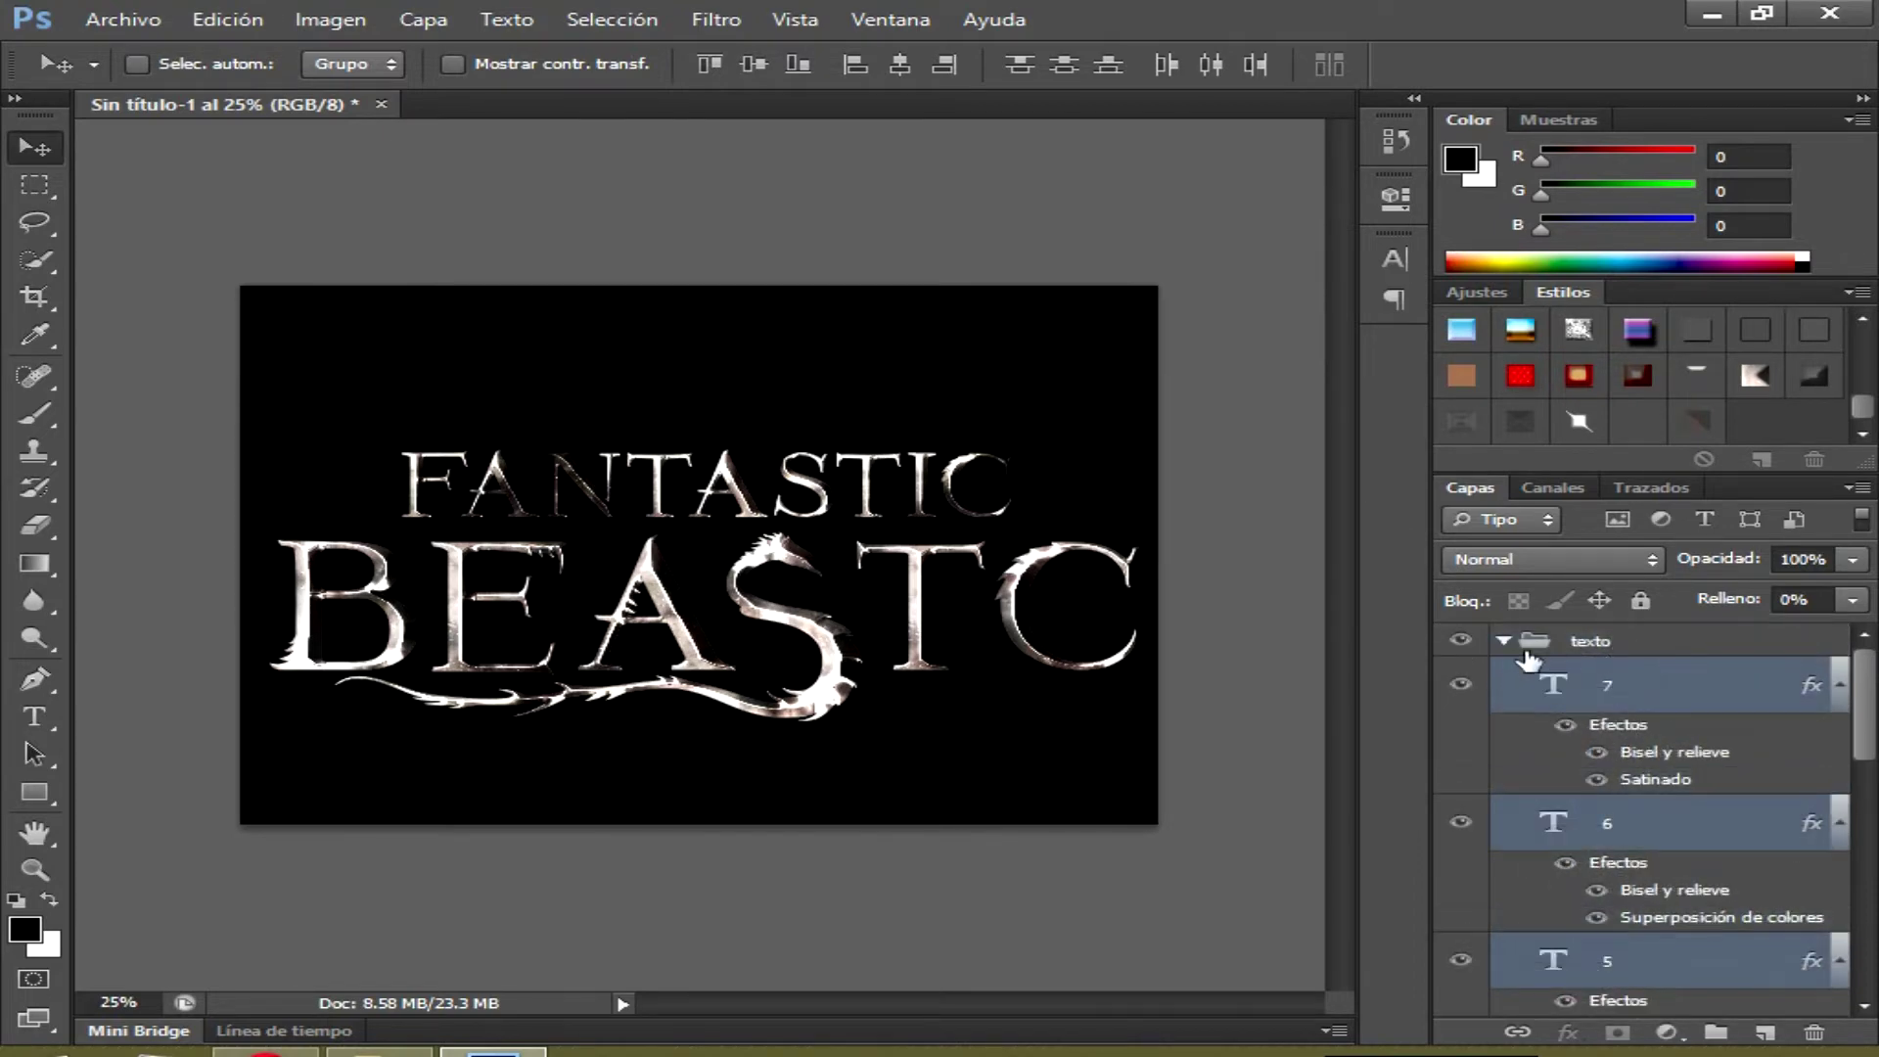
click(1502, 641)
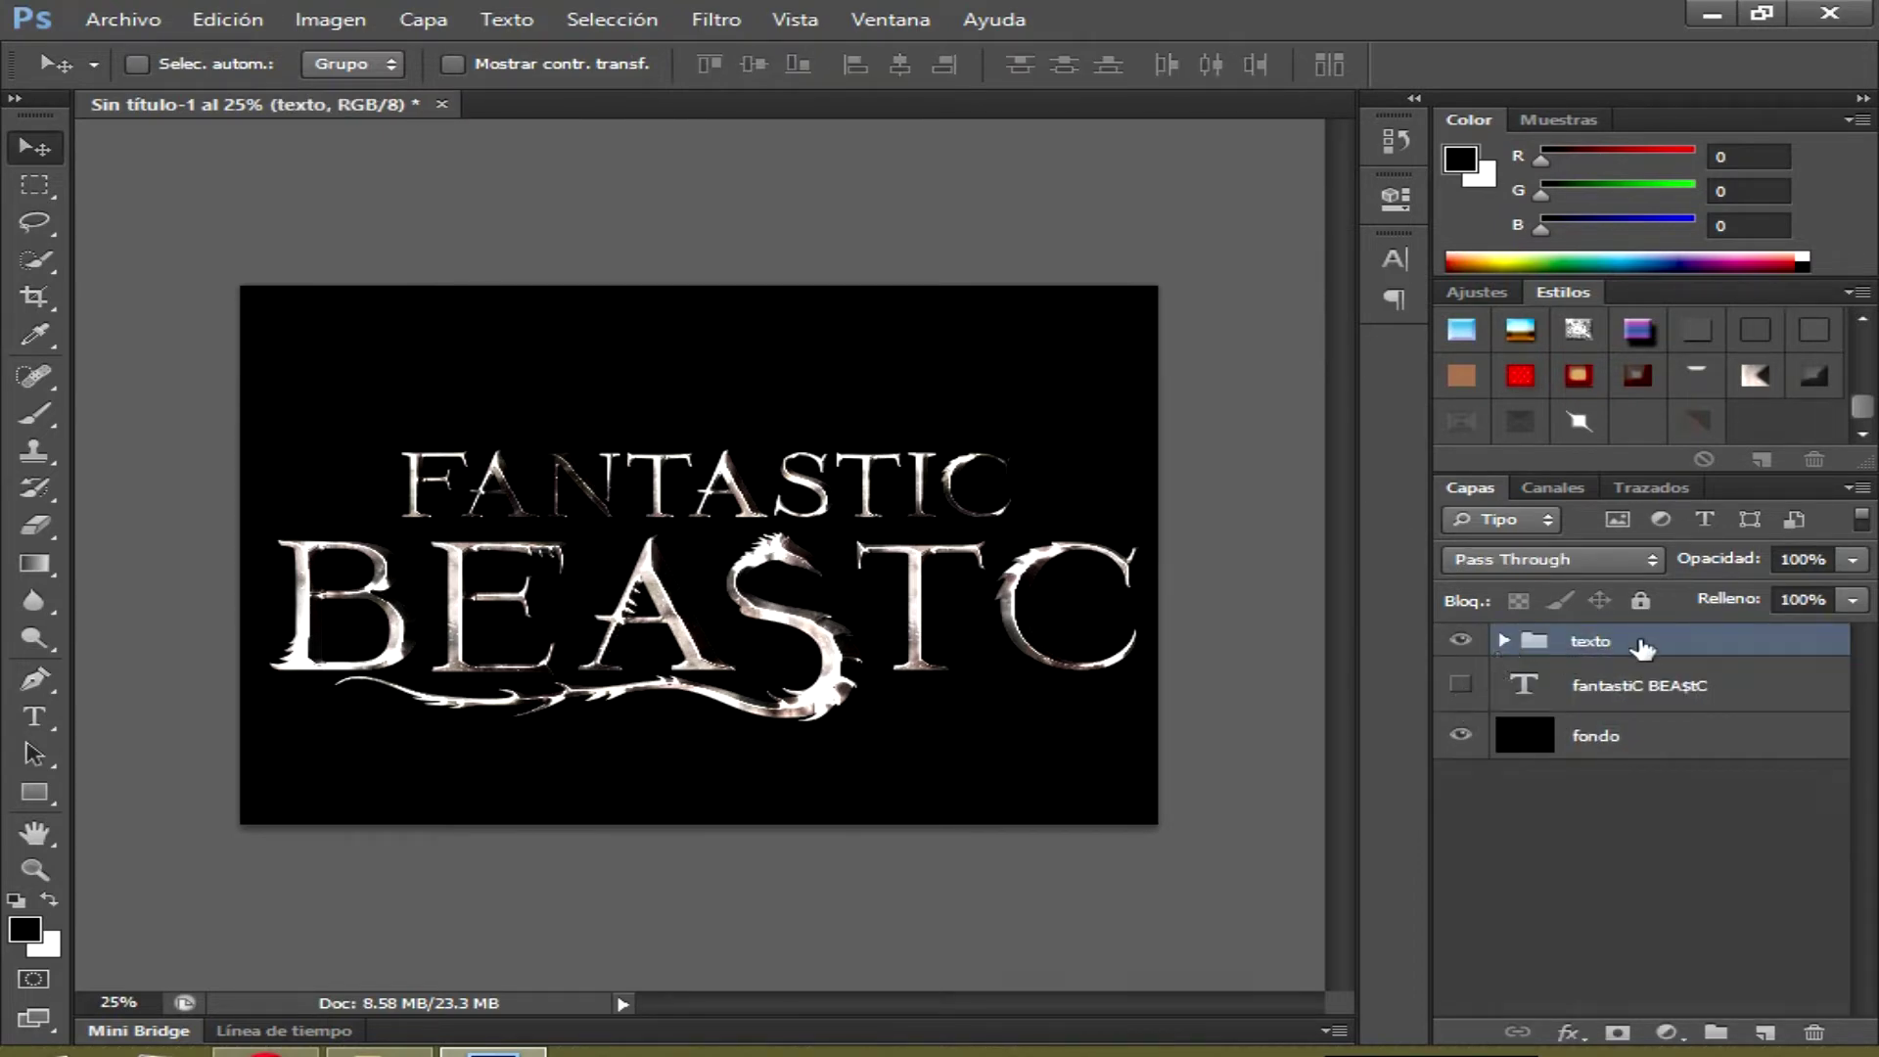
Add a new empty layer named EFECTOS above the texto group
click(1764, 1032)
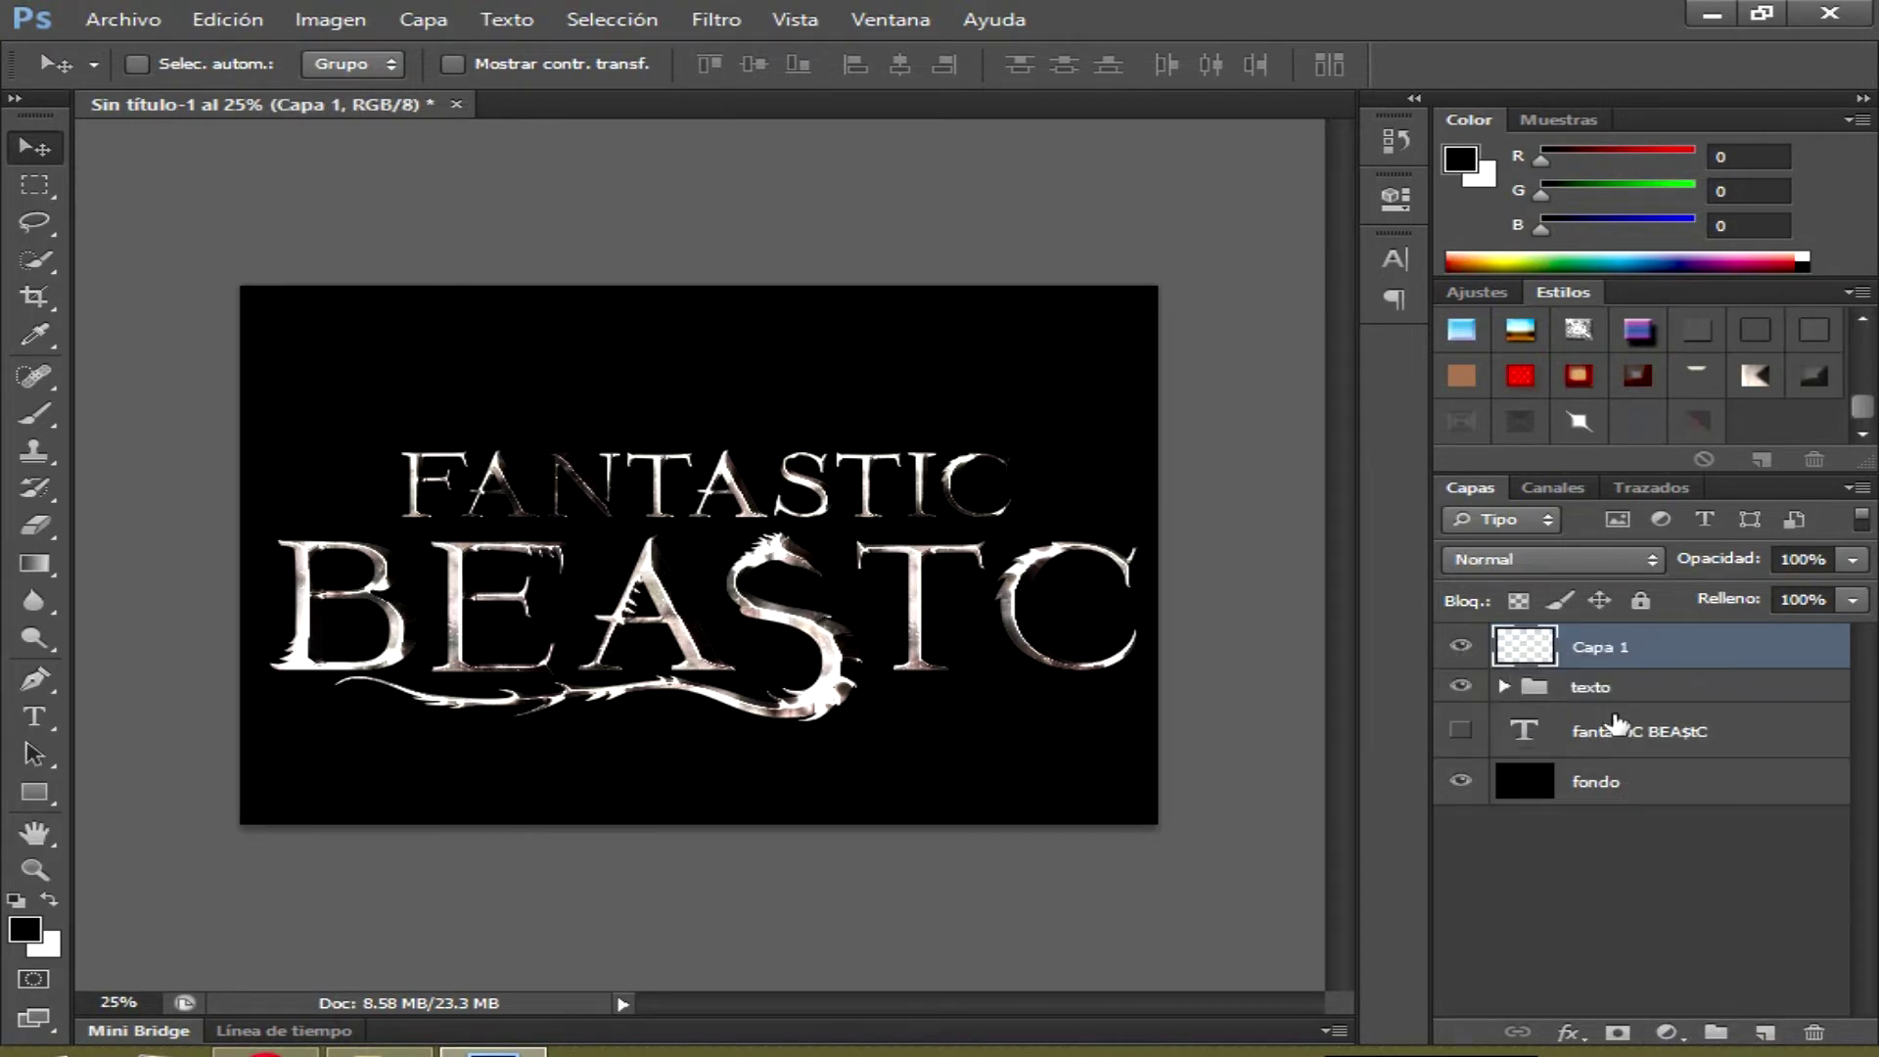
double_click(1600, 647)
text(EFECTOS)
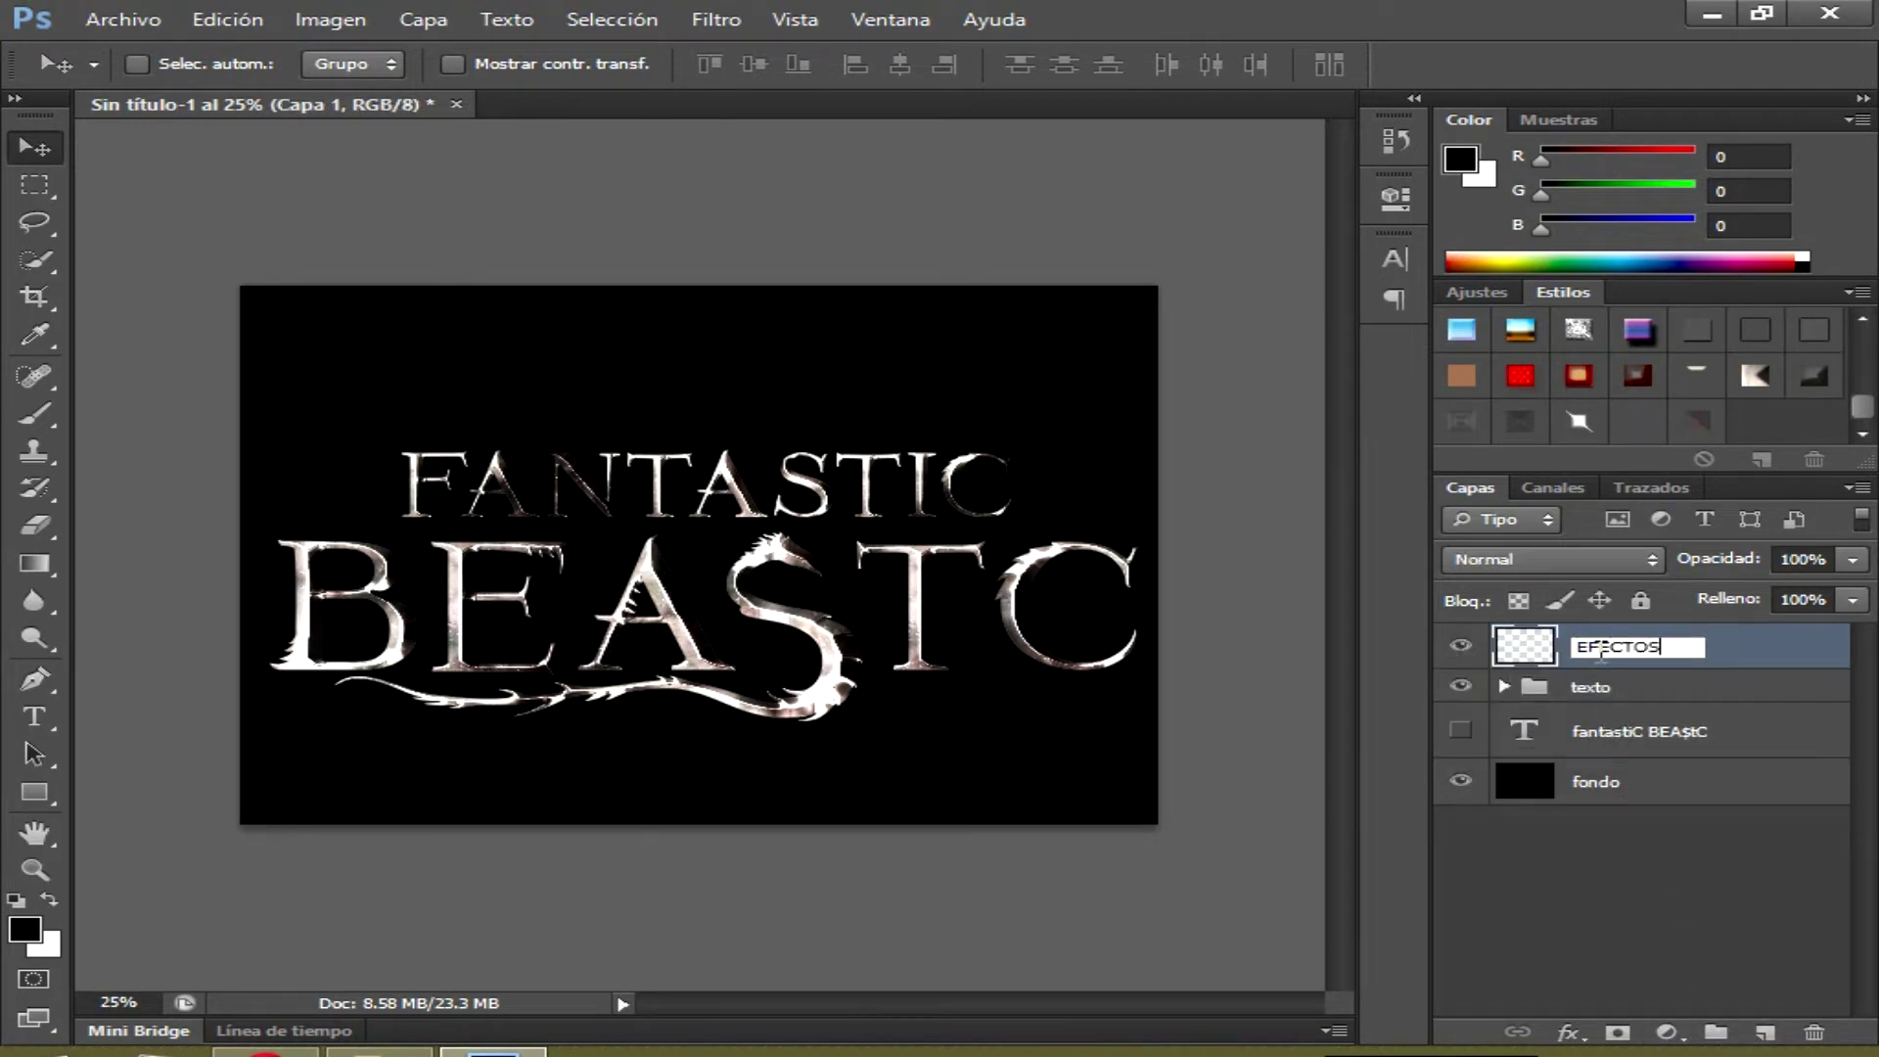
key(Return)
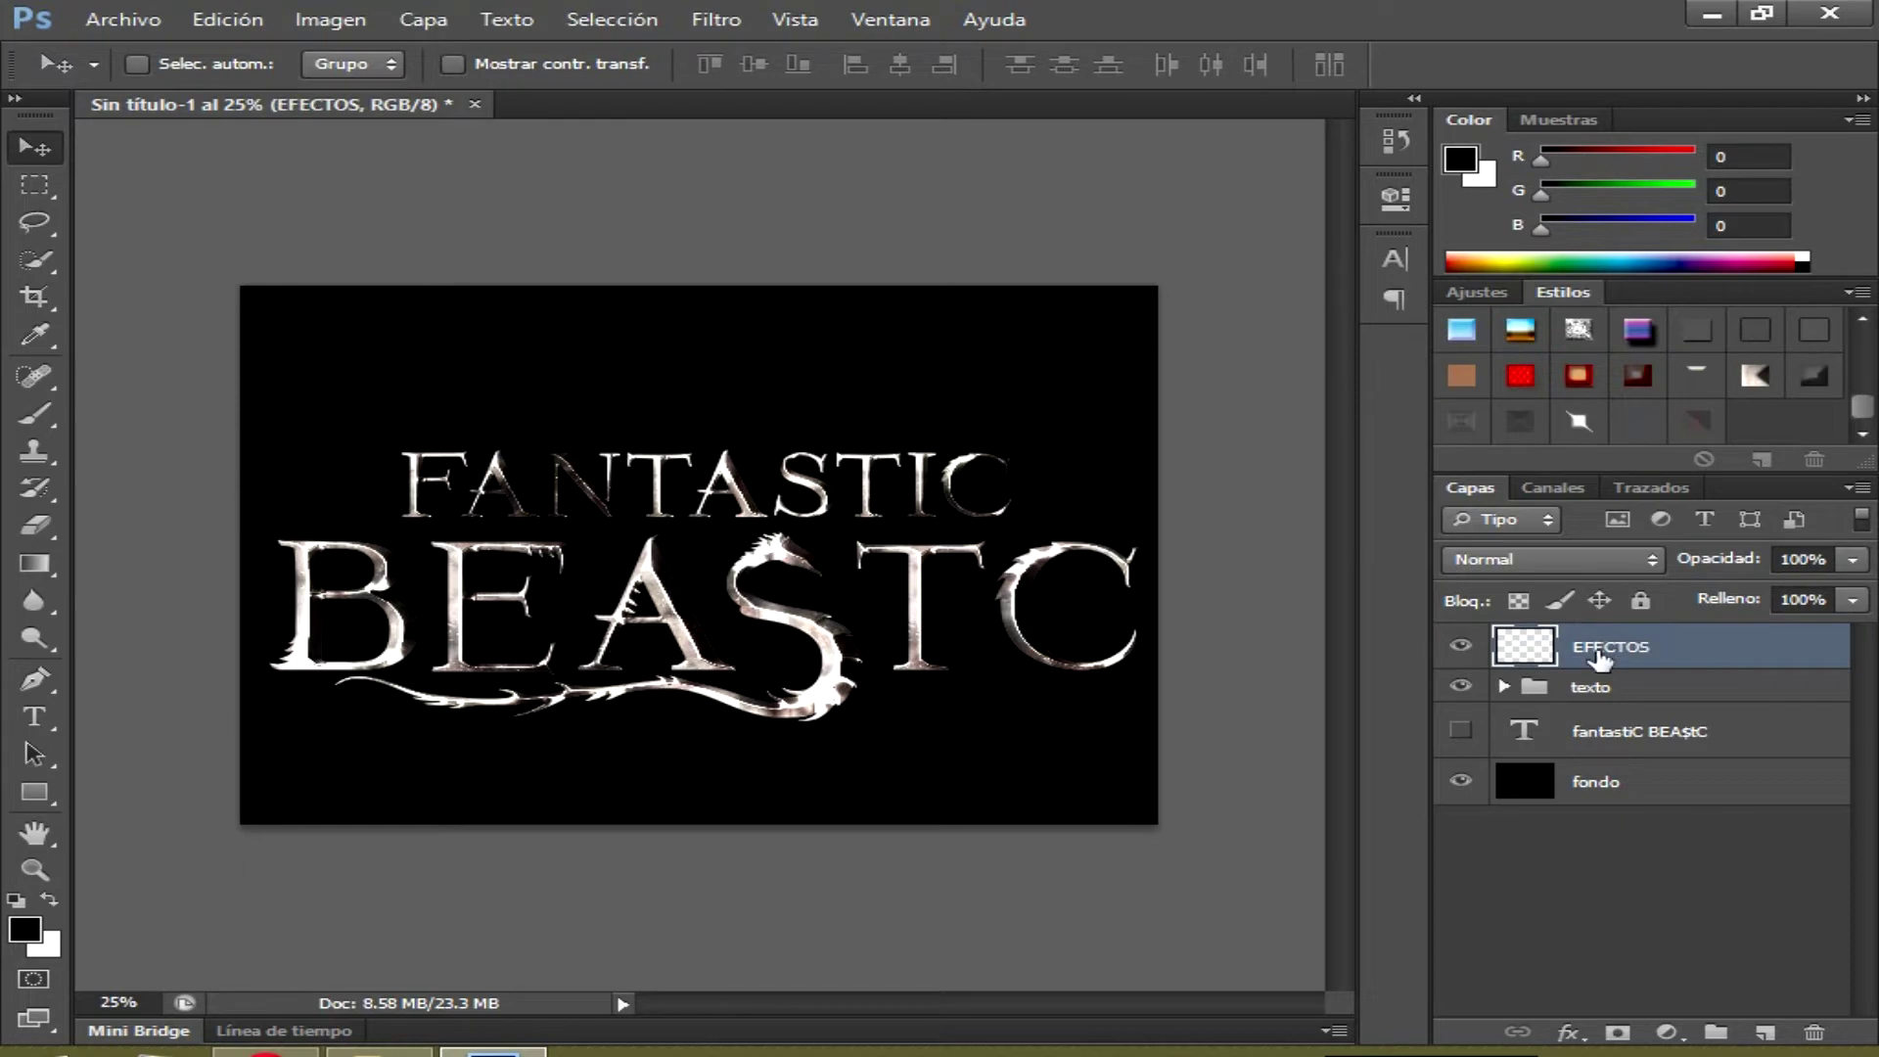
click(1634, 689)
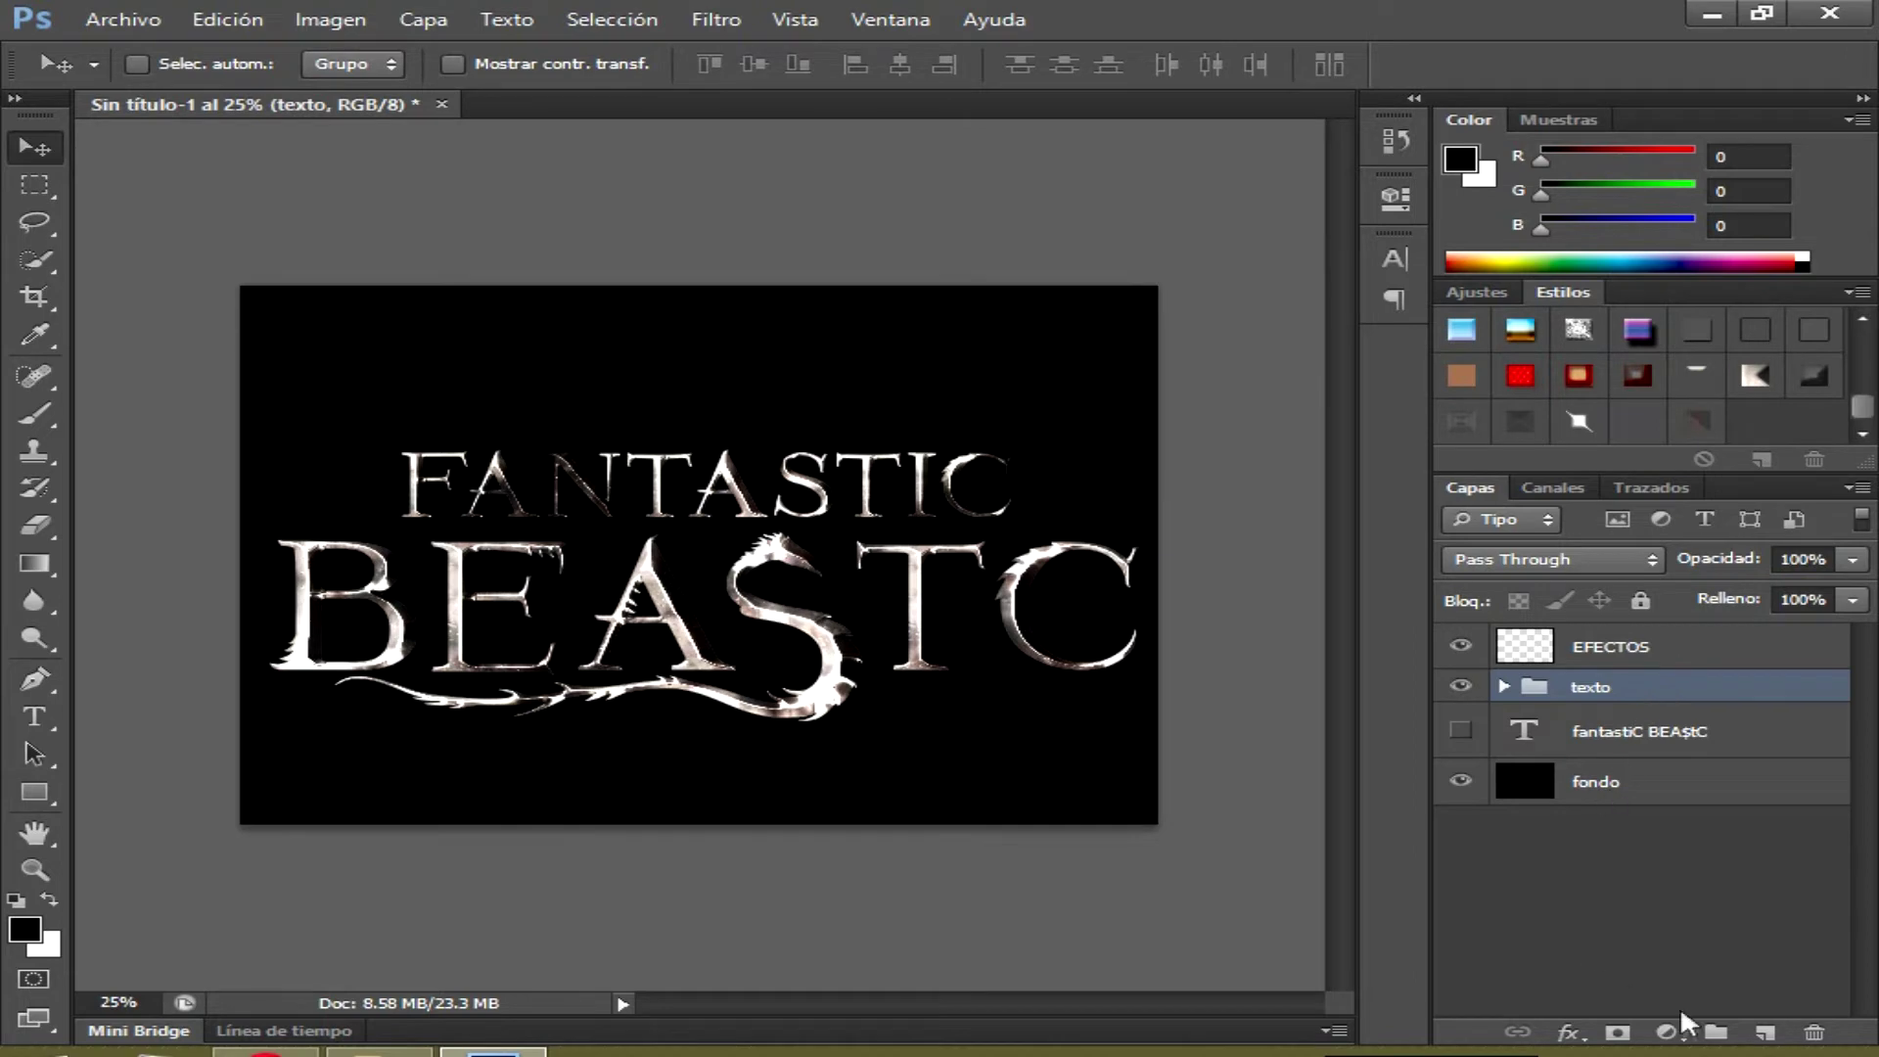
Set the Type tool to Animales Fantastic at 8 pt
click(35, 717)
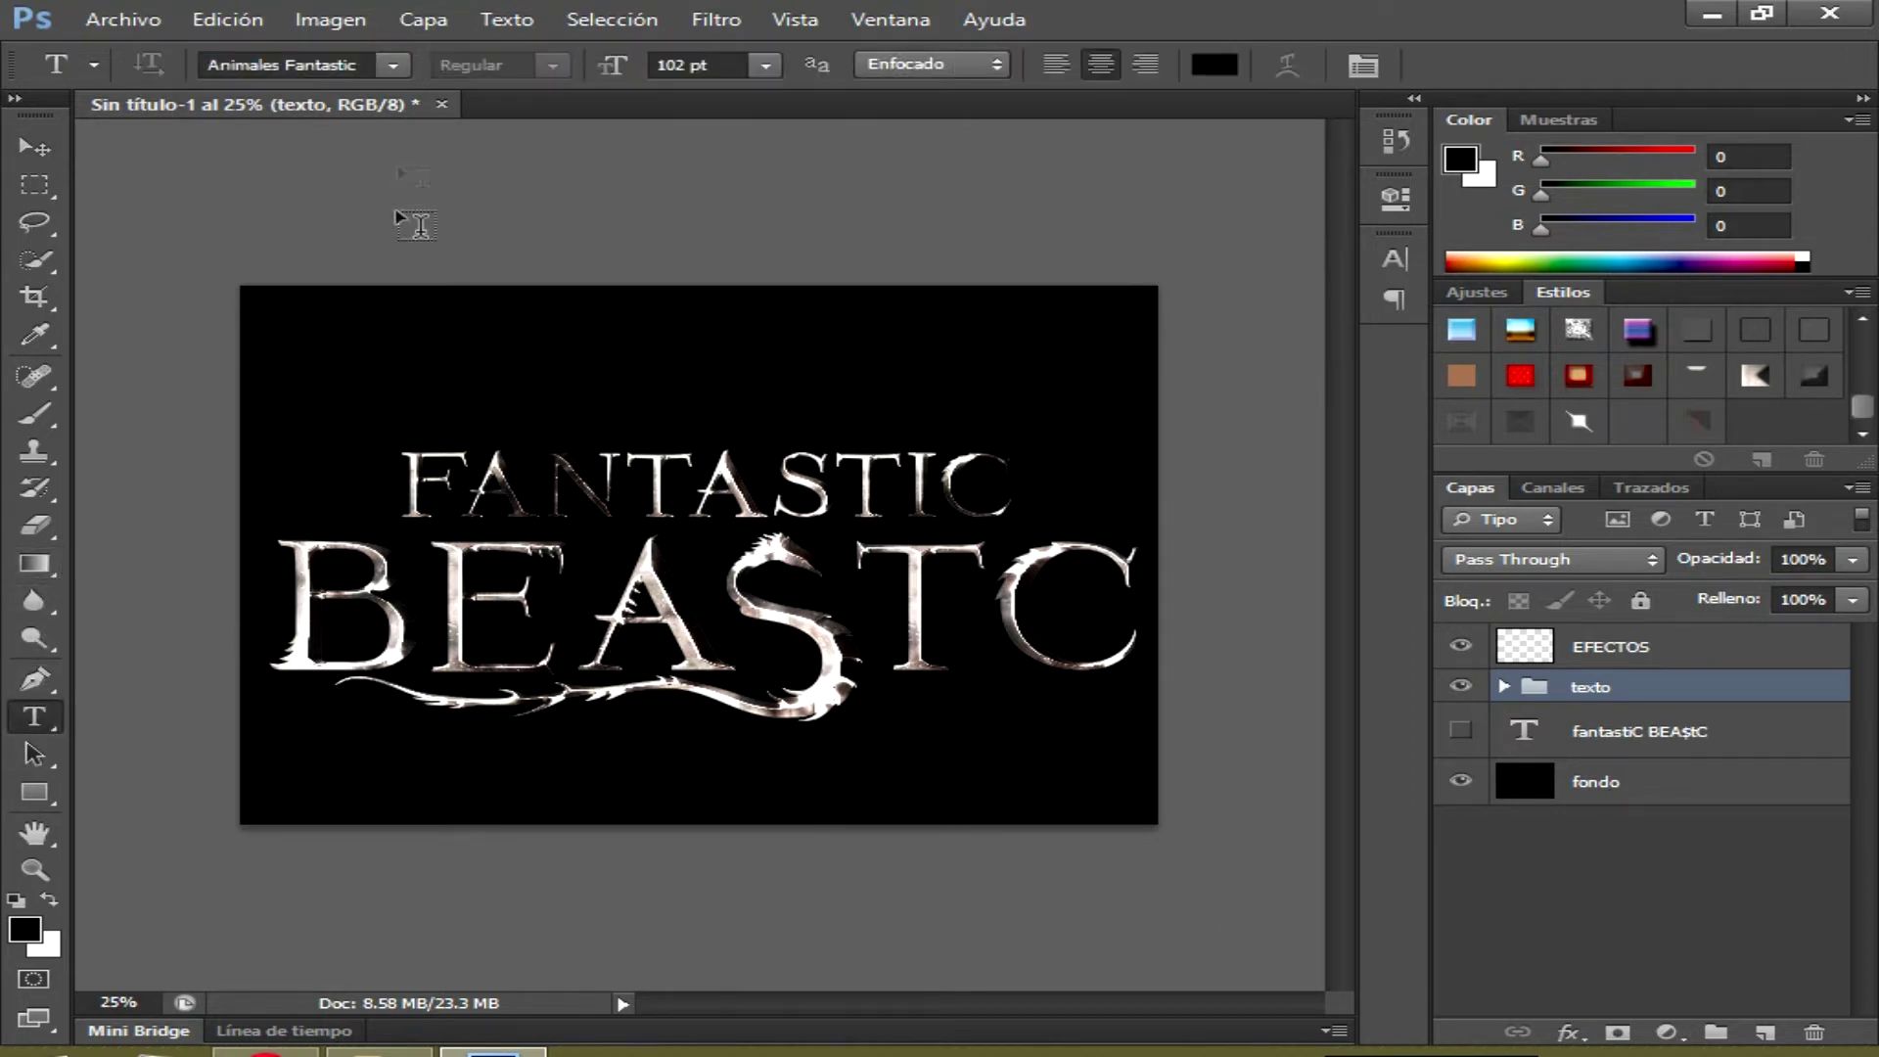
click(390, 59)
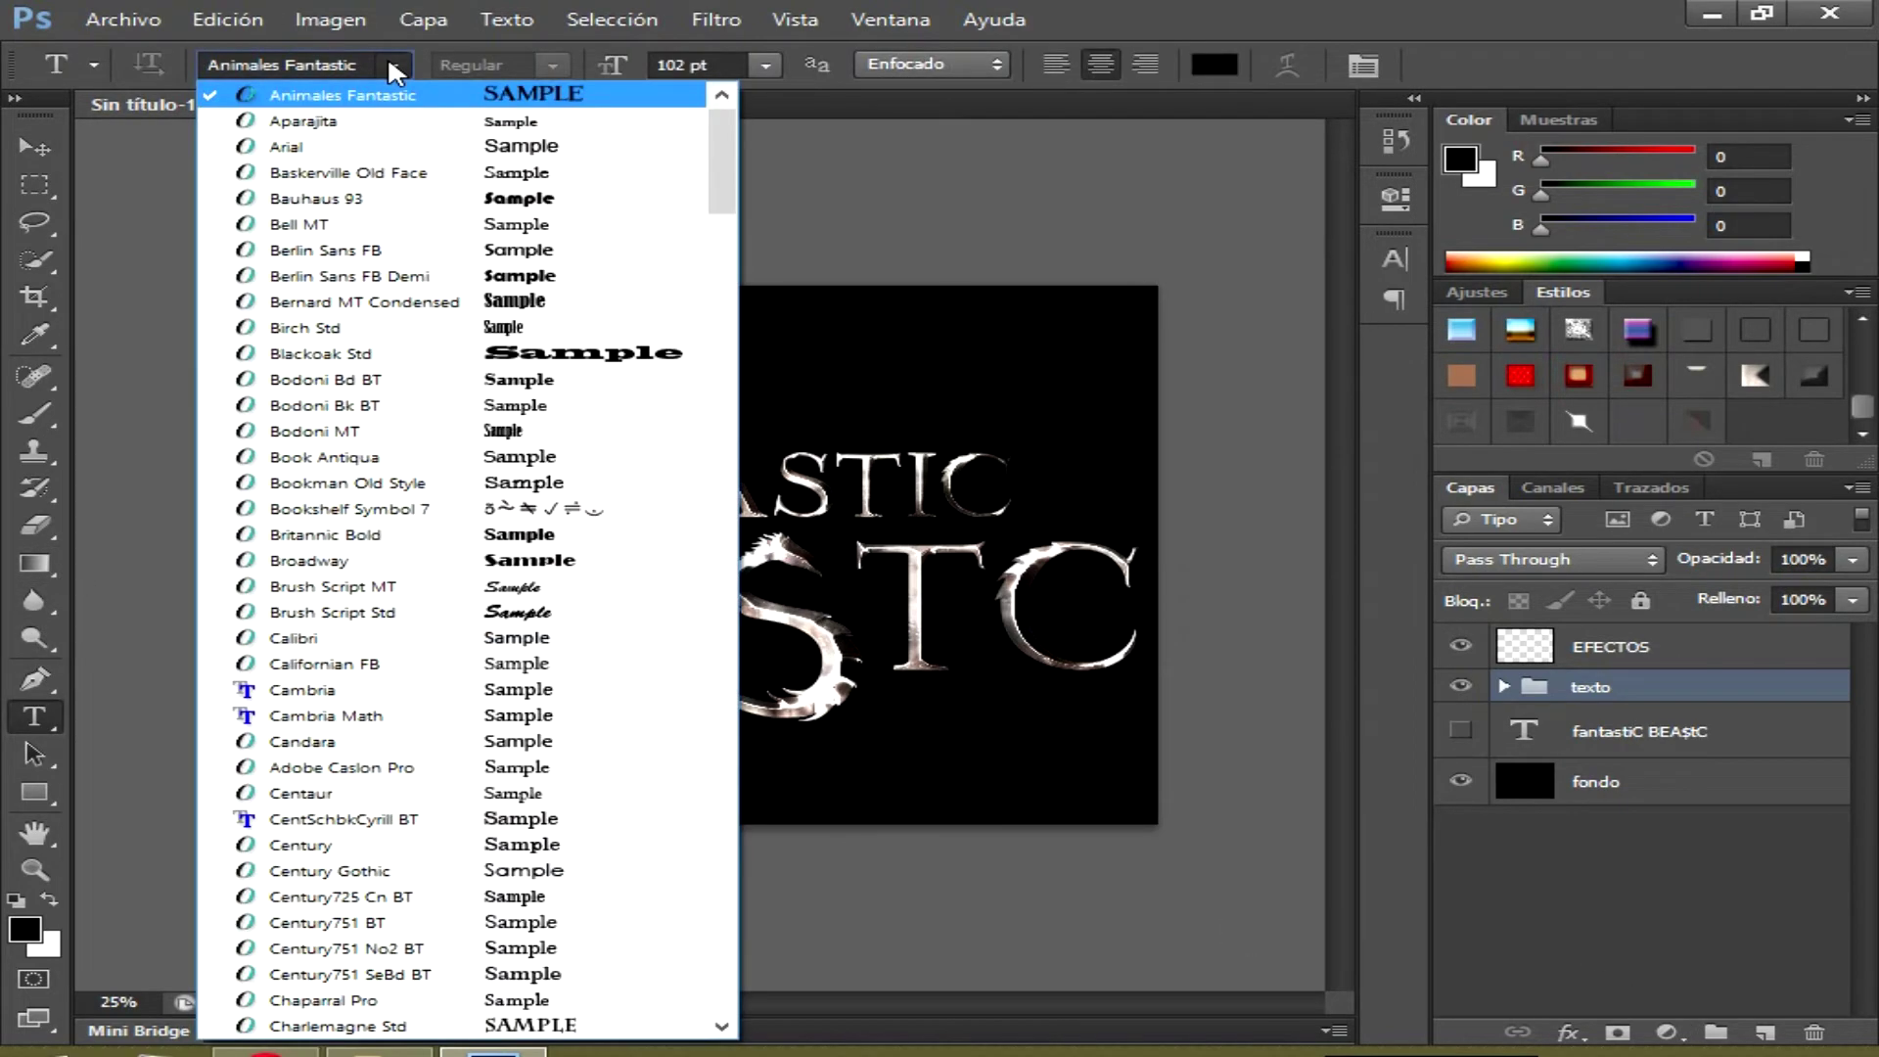
click(690, 66)
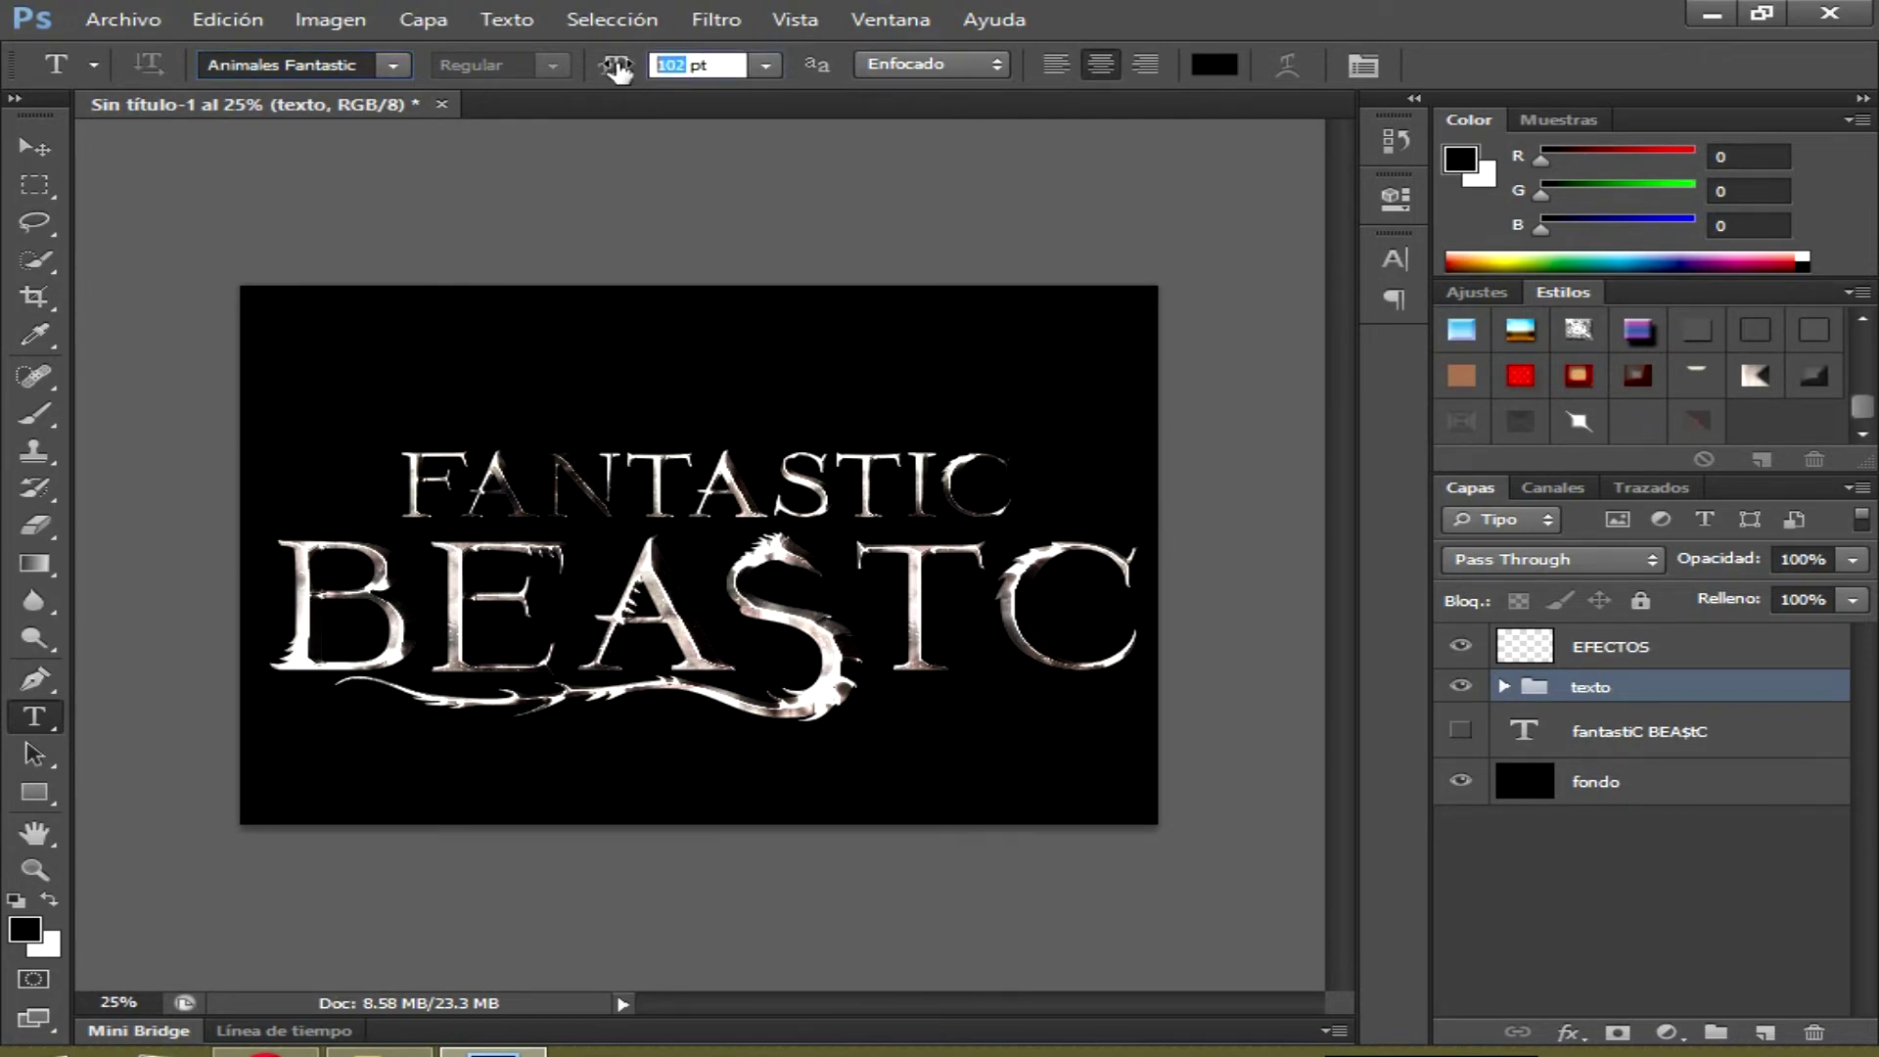
text(8)
key(Return)
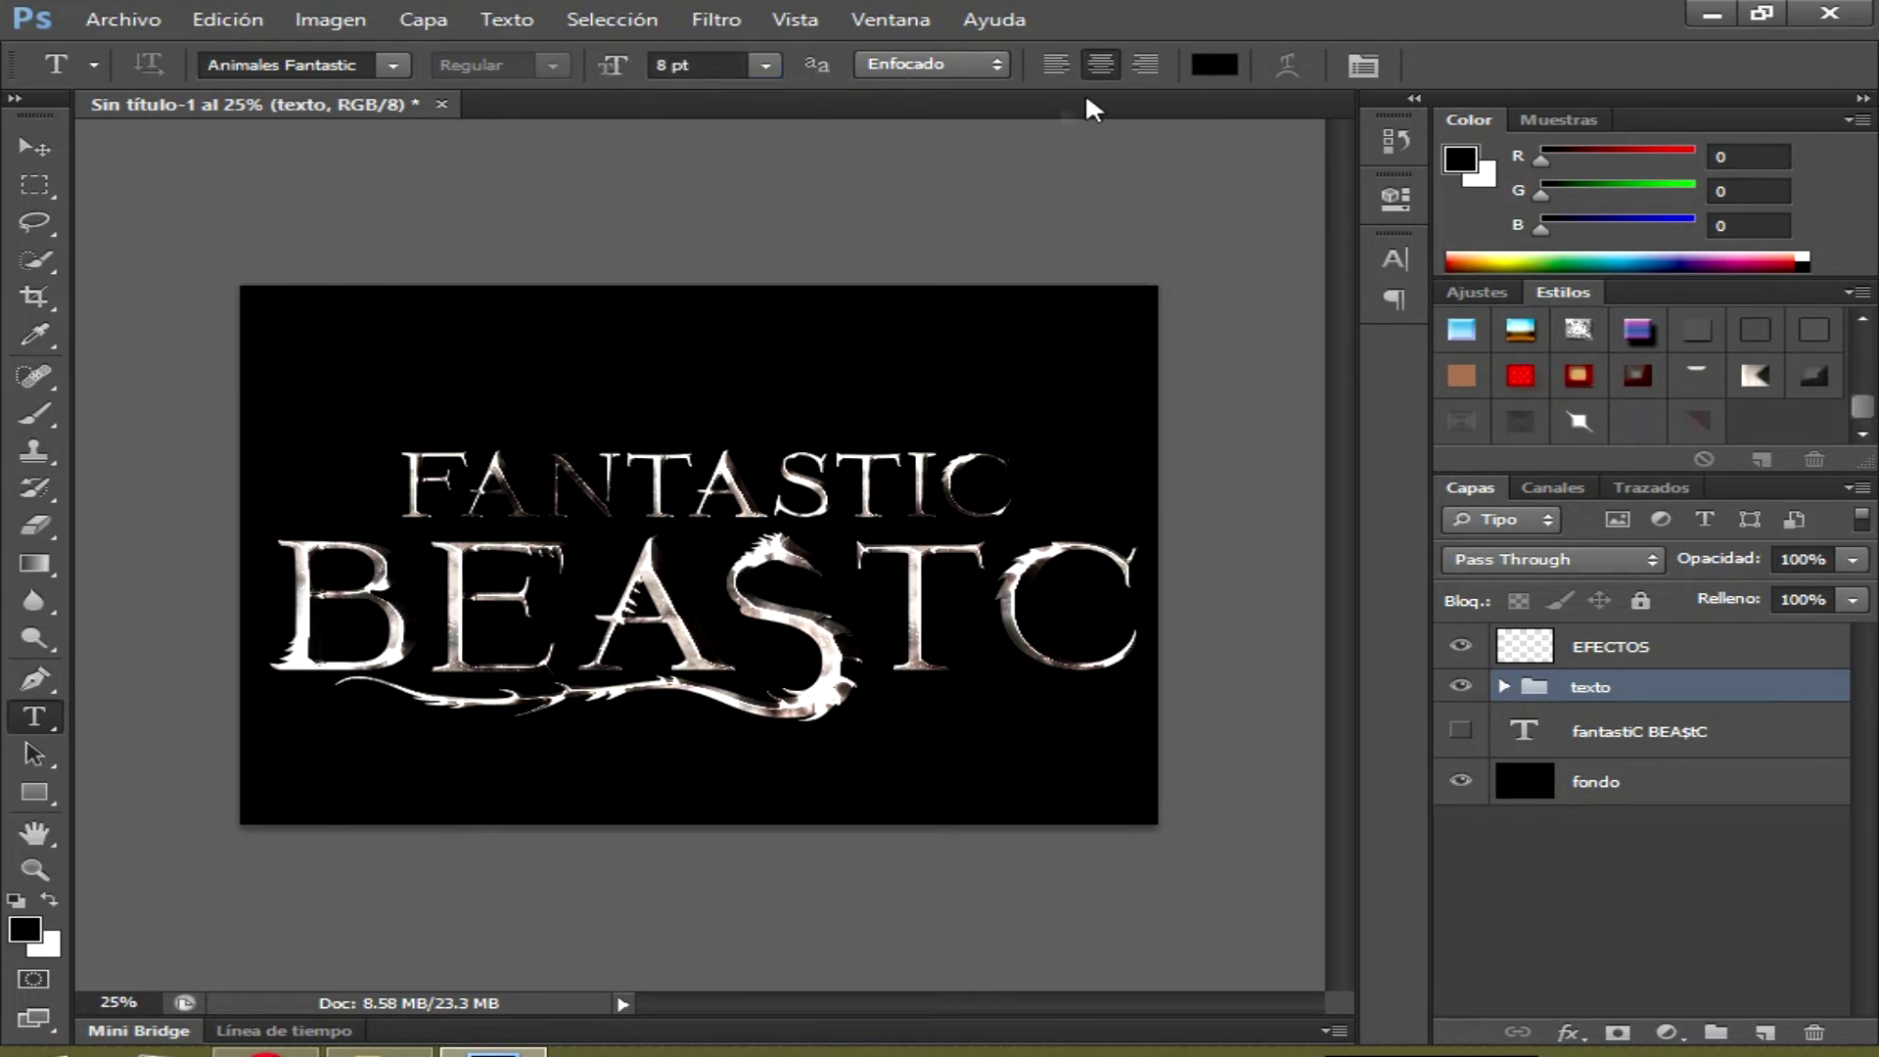
Set the text colour to hex CFCBC5 and zoom in on the artwork
click(1216, 65)
drag(1118, 652, 998, 657)
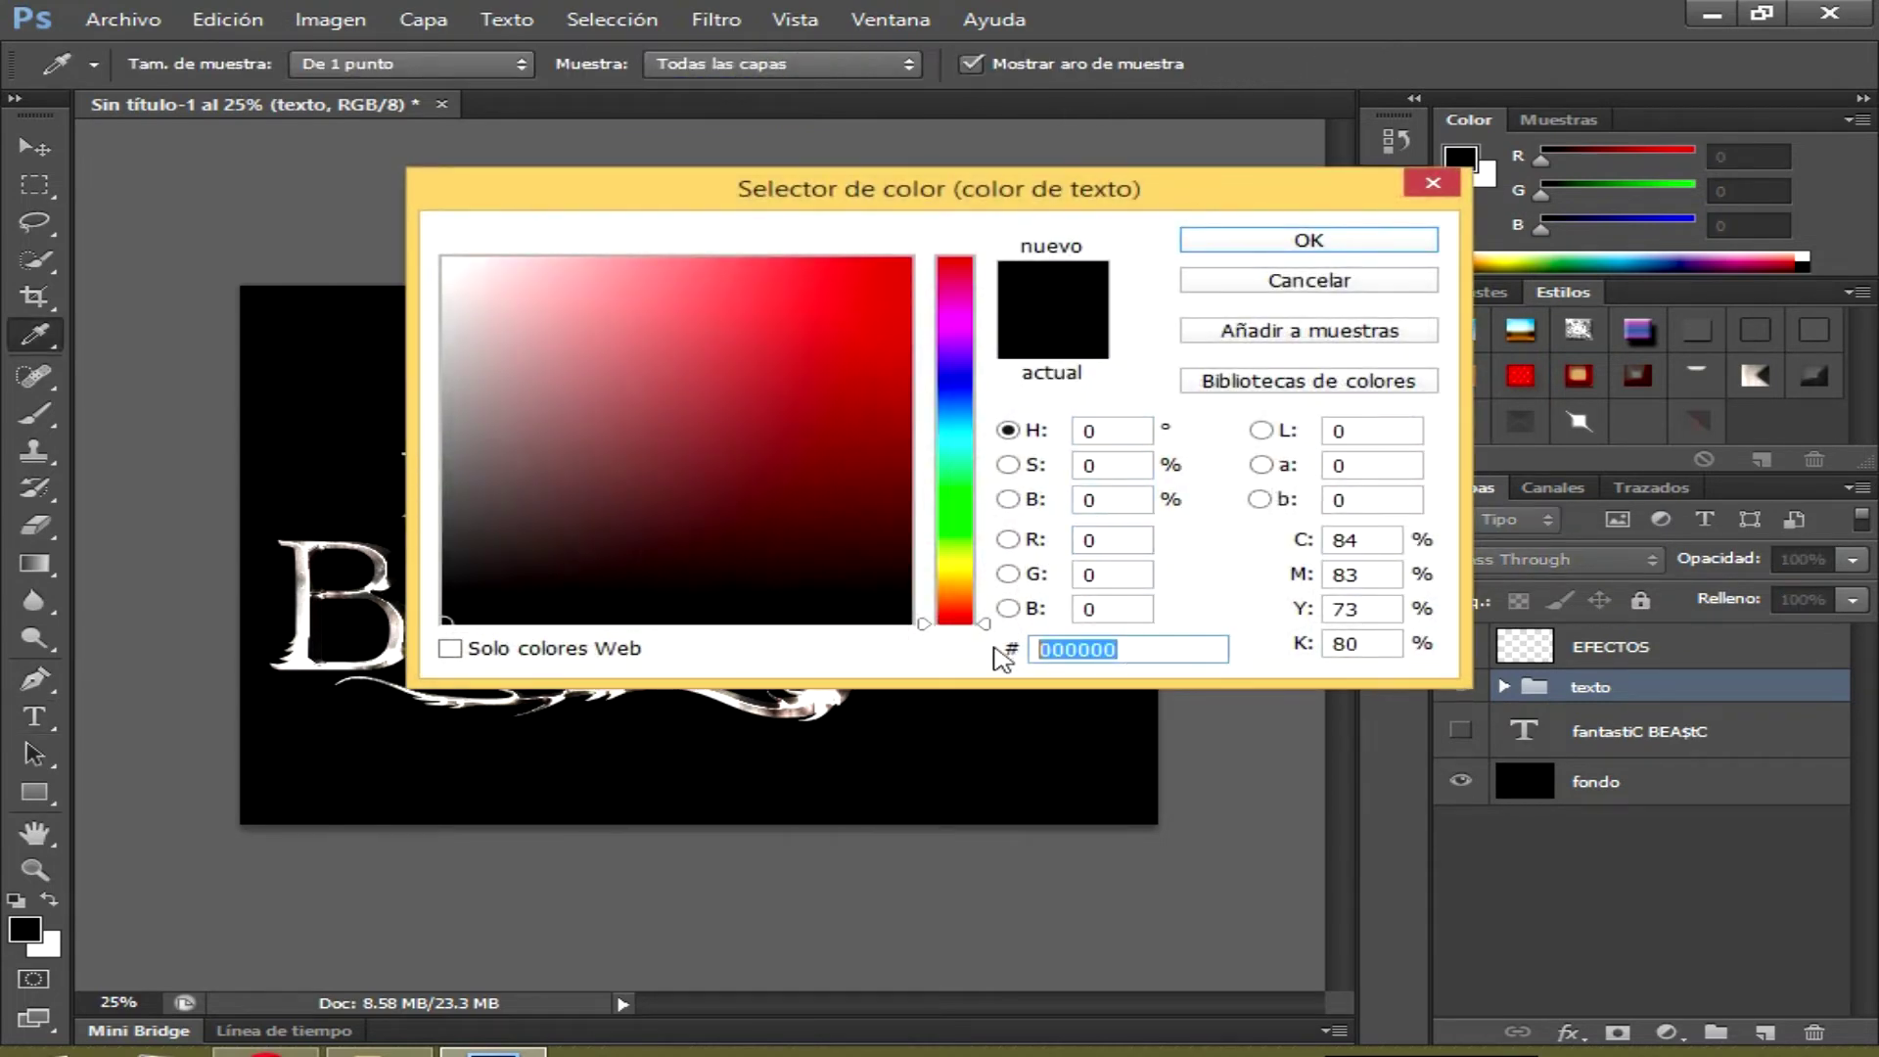
text(CF)
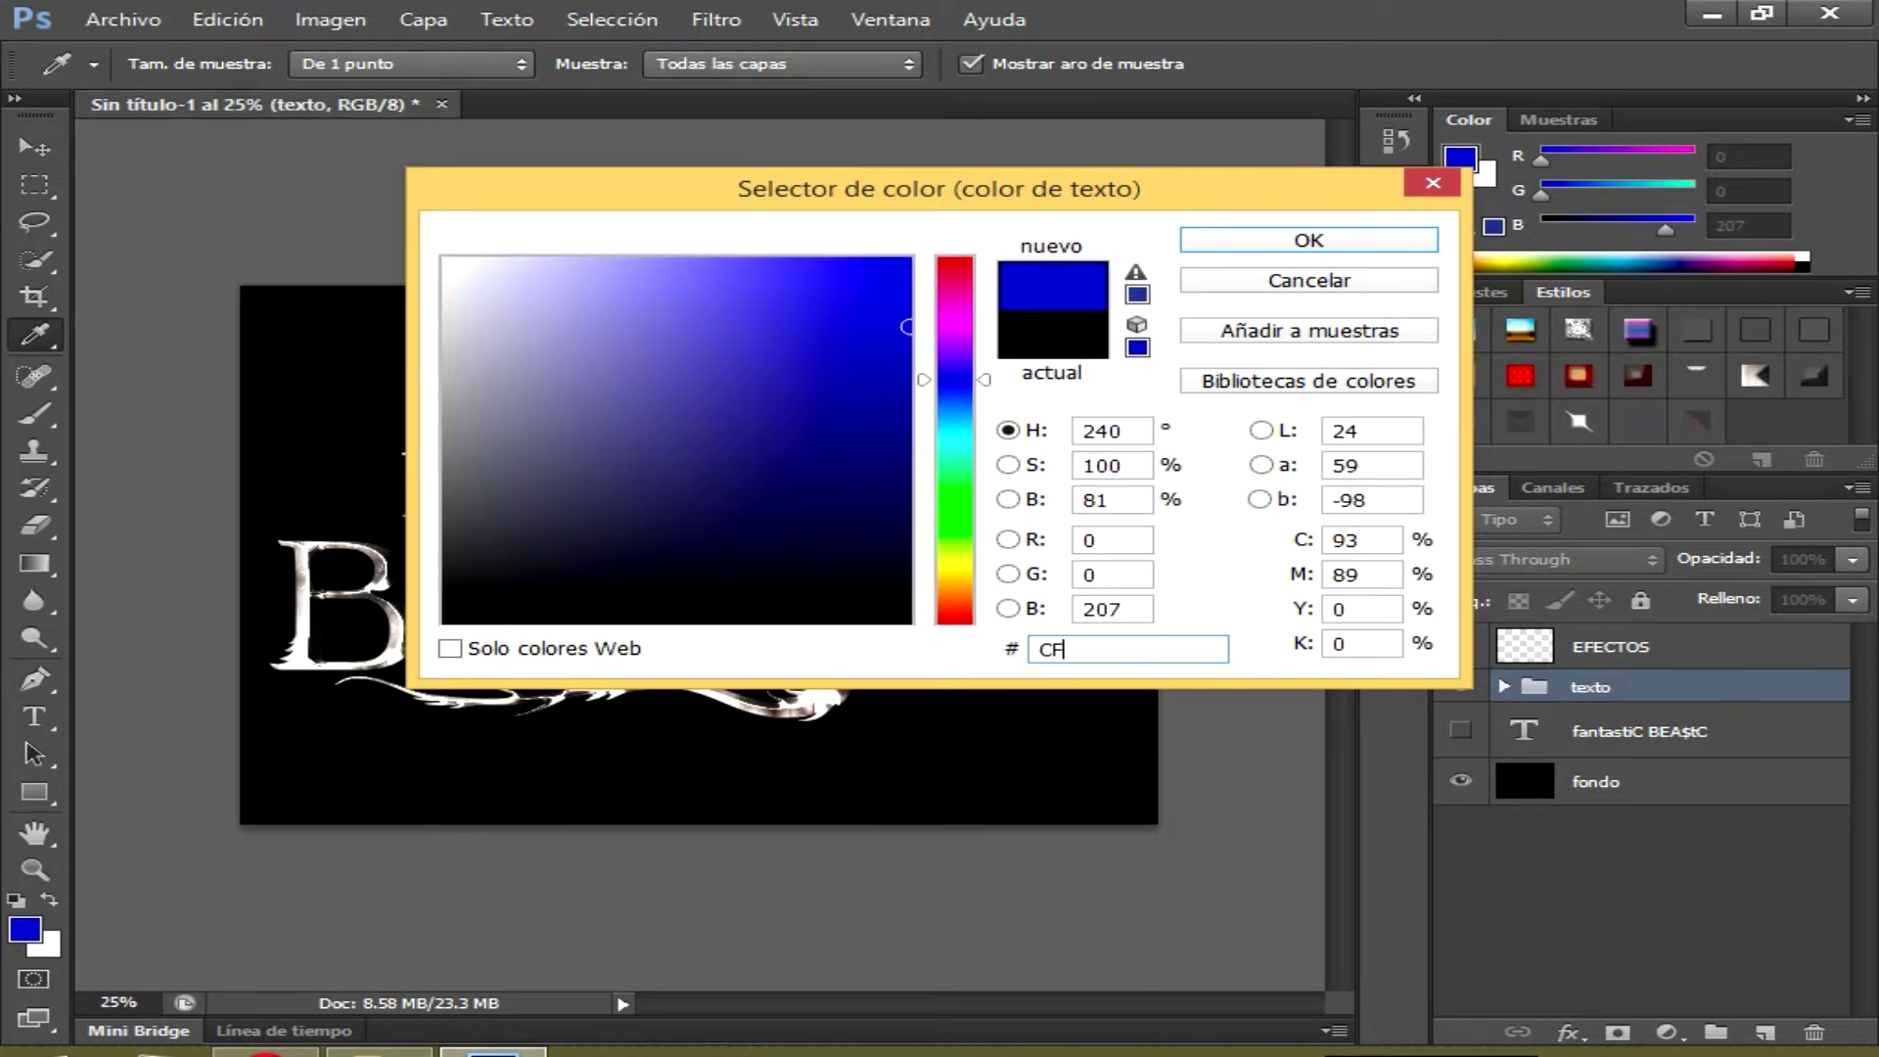
text(CBC5)
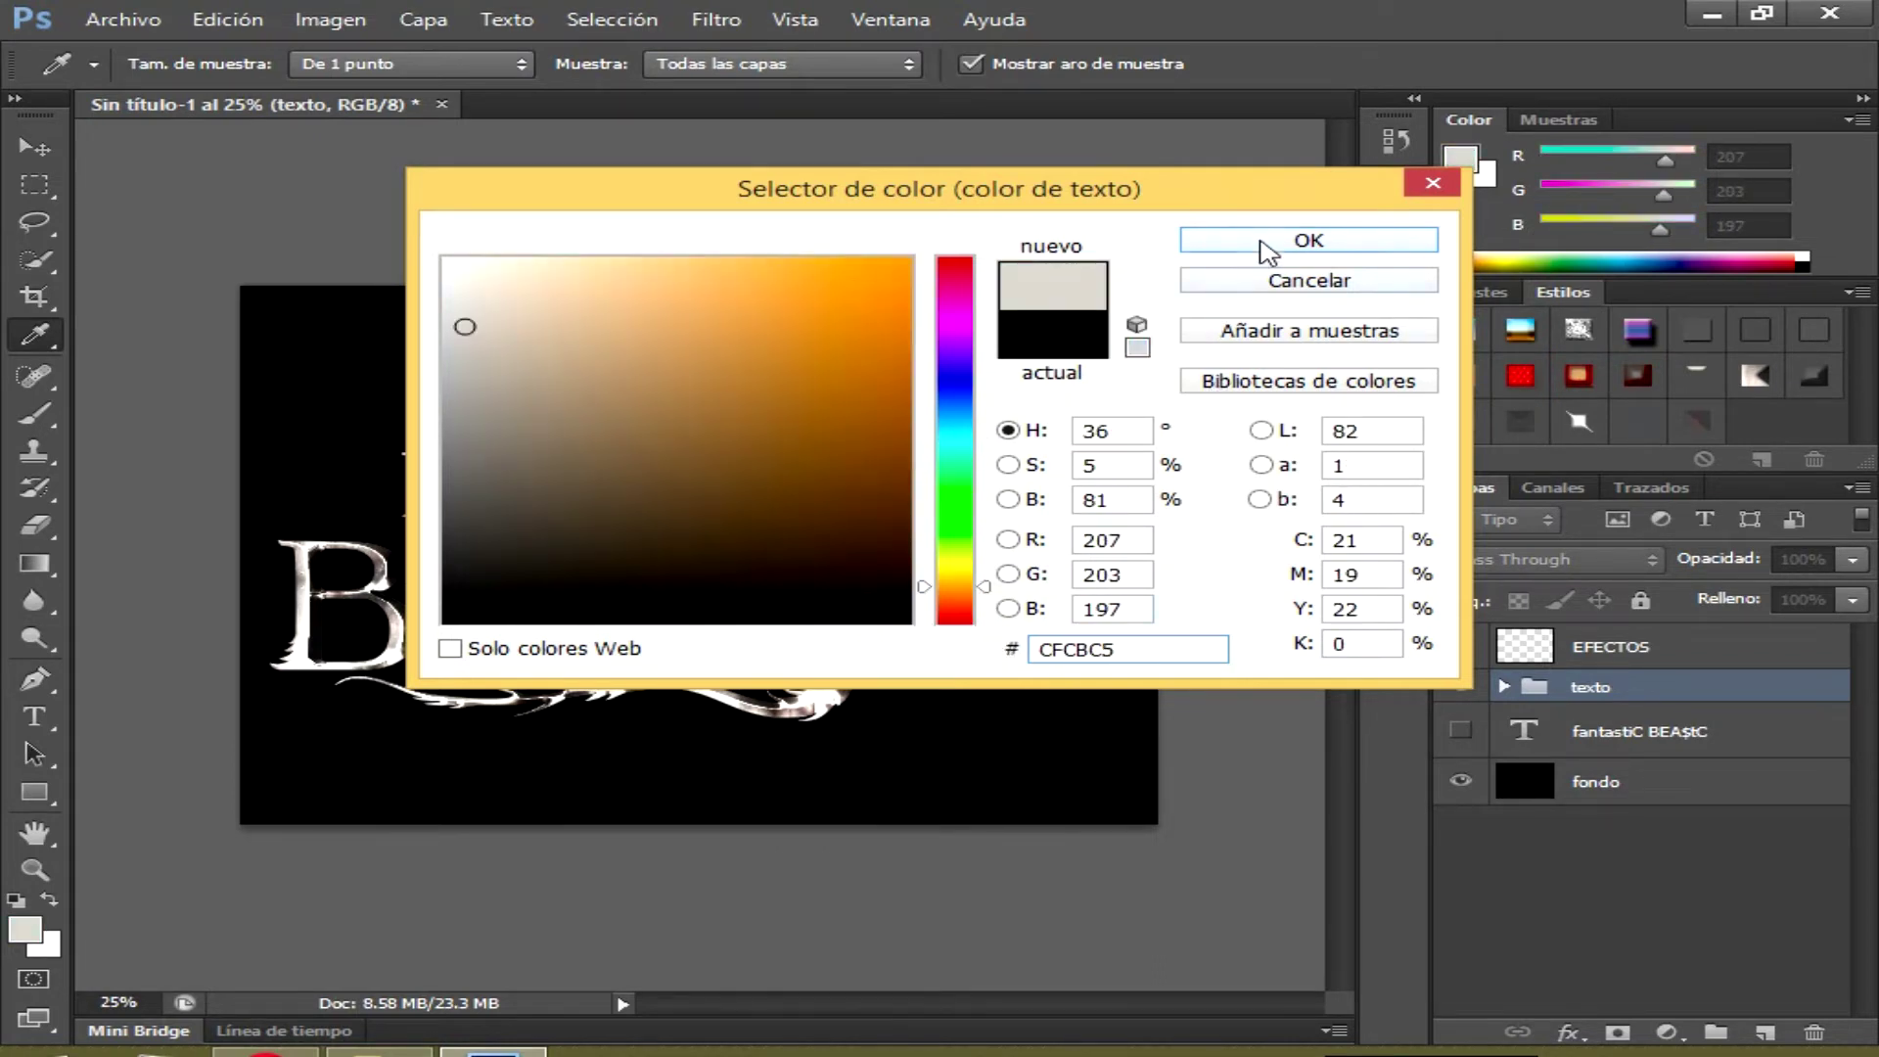
click(1238, 247)
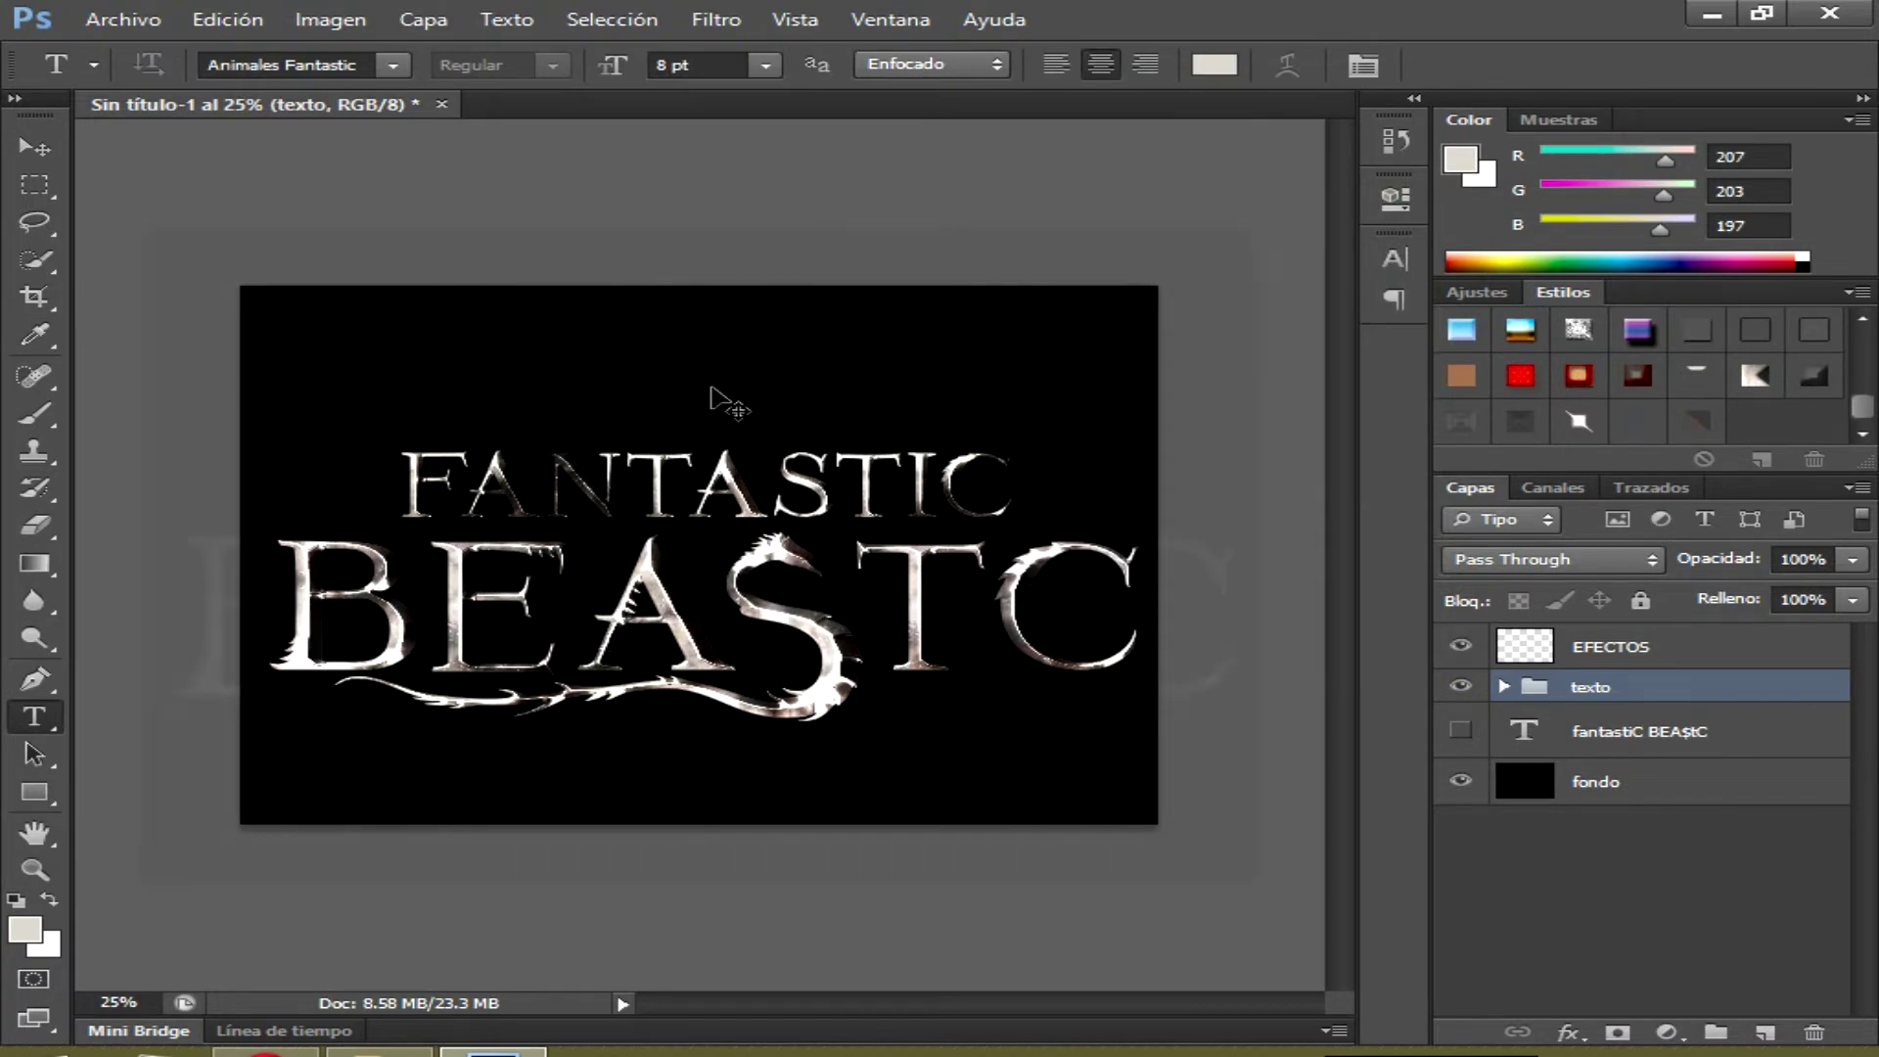
key(ctrl+plus)
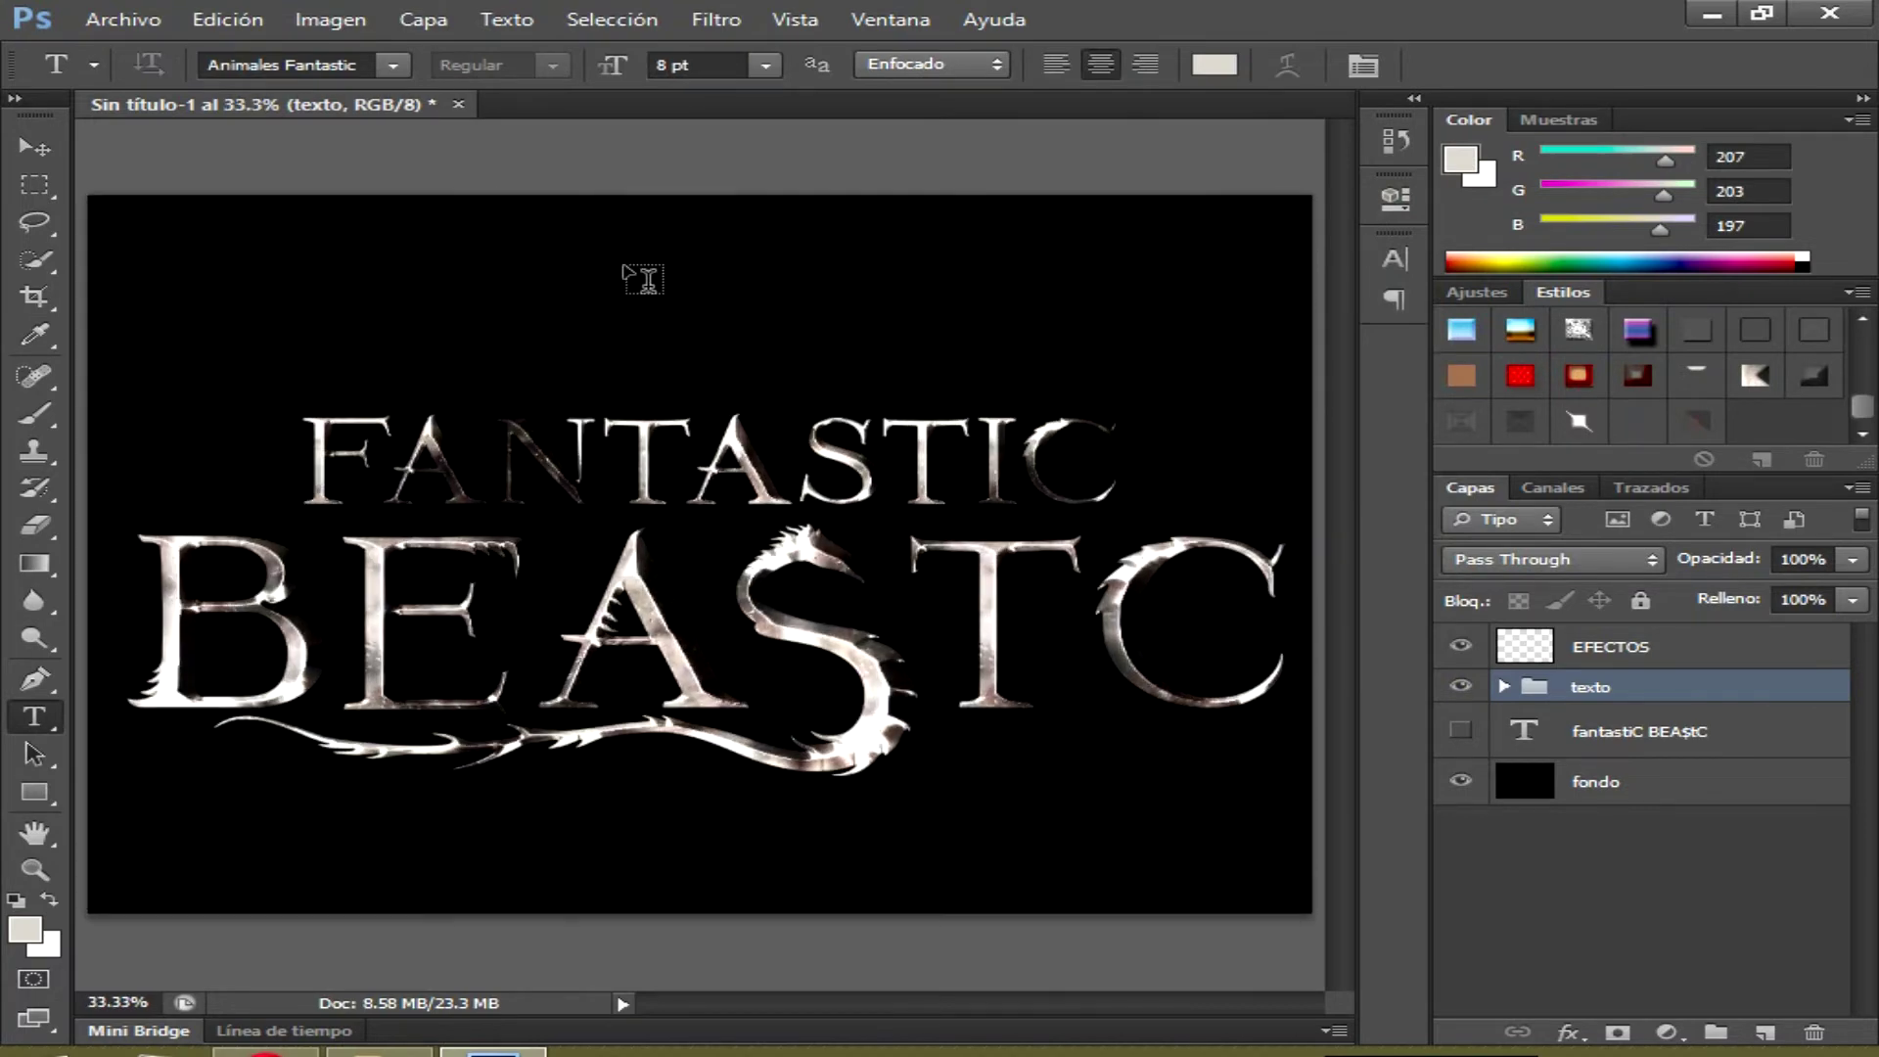
Type the two-line OSNUN TUTORIALES credit above the title with Auto leading
click(646, 281)
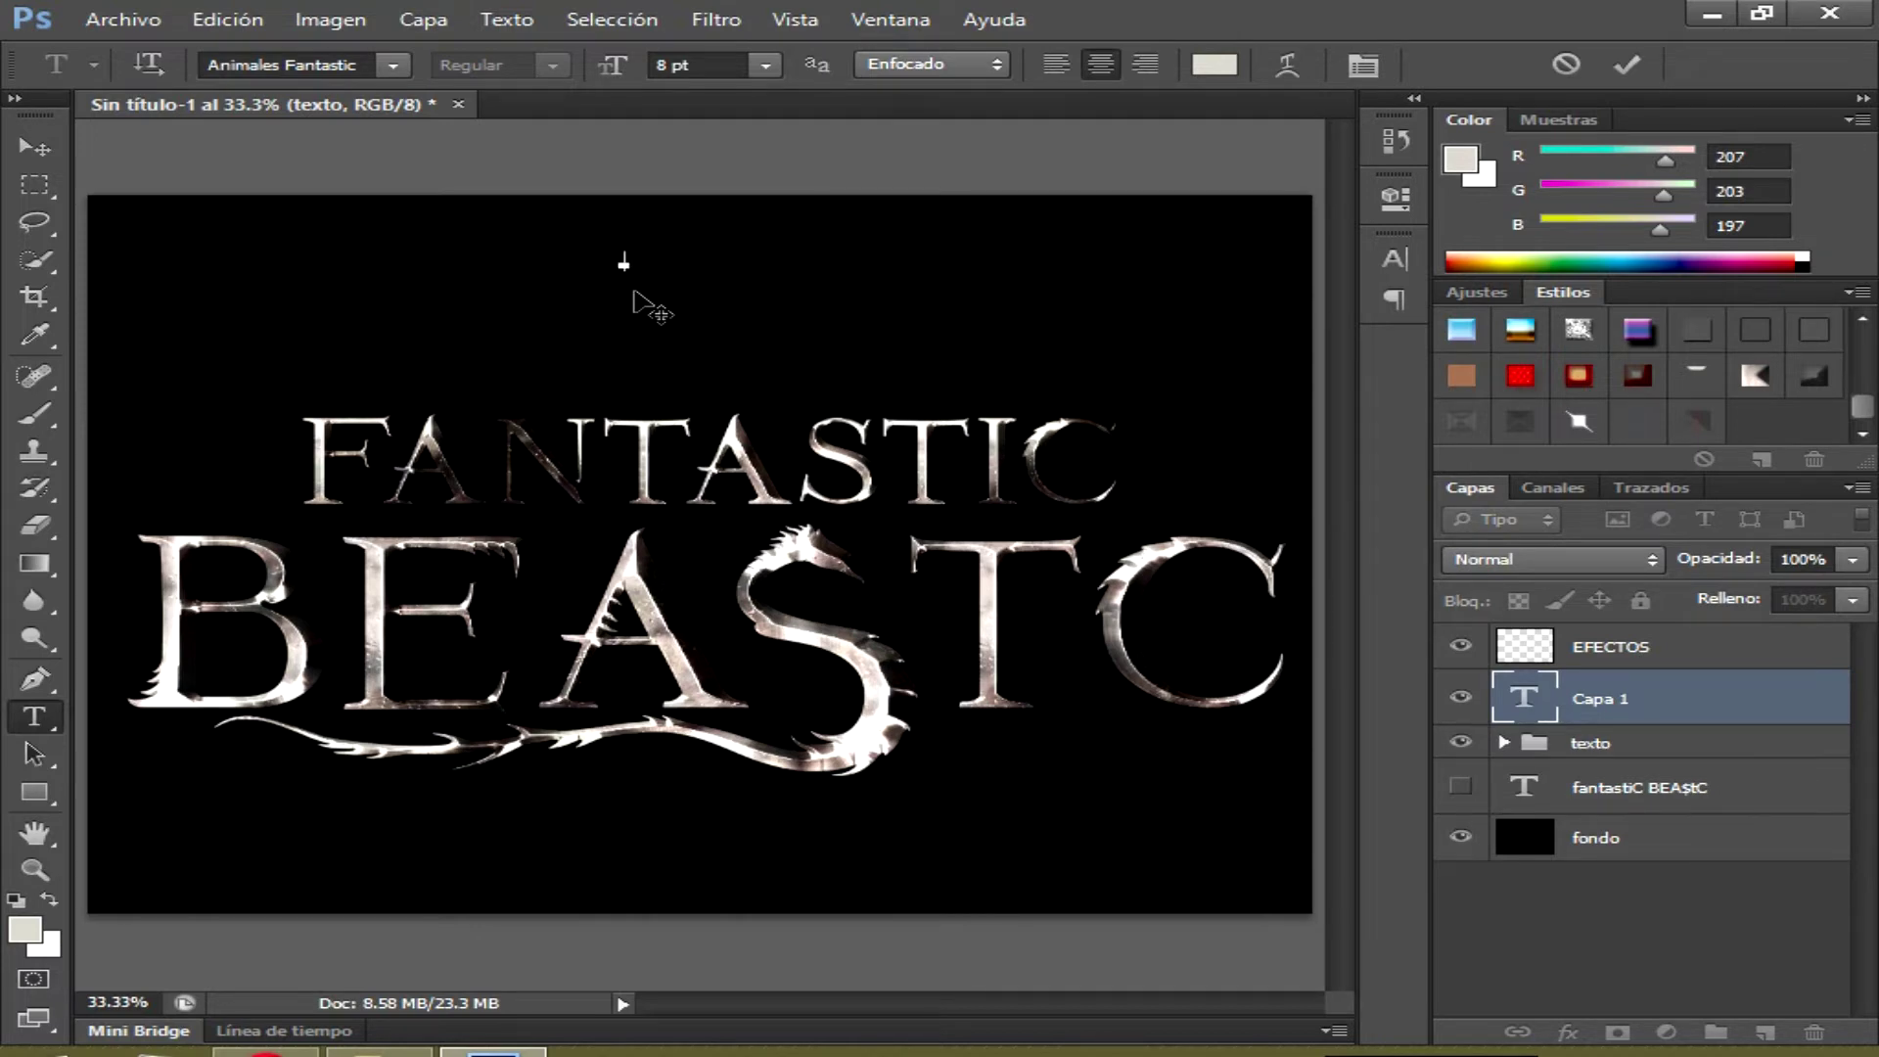
text(KARIOSNUN TUTOR)
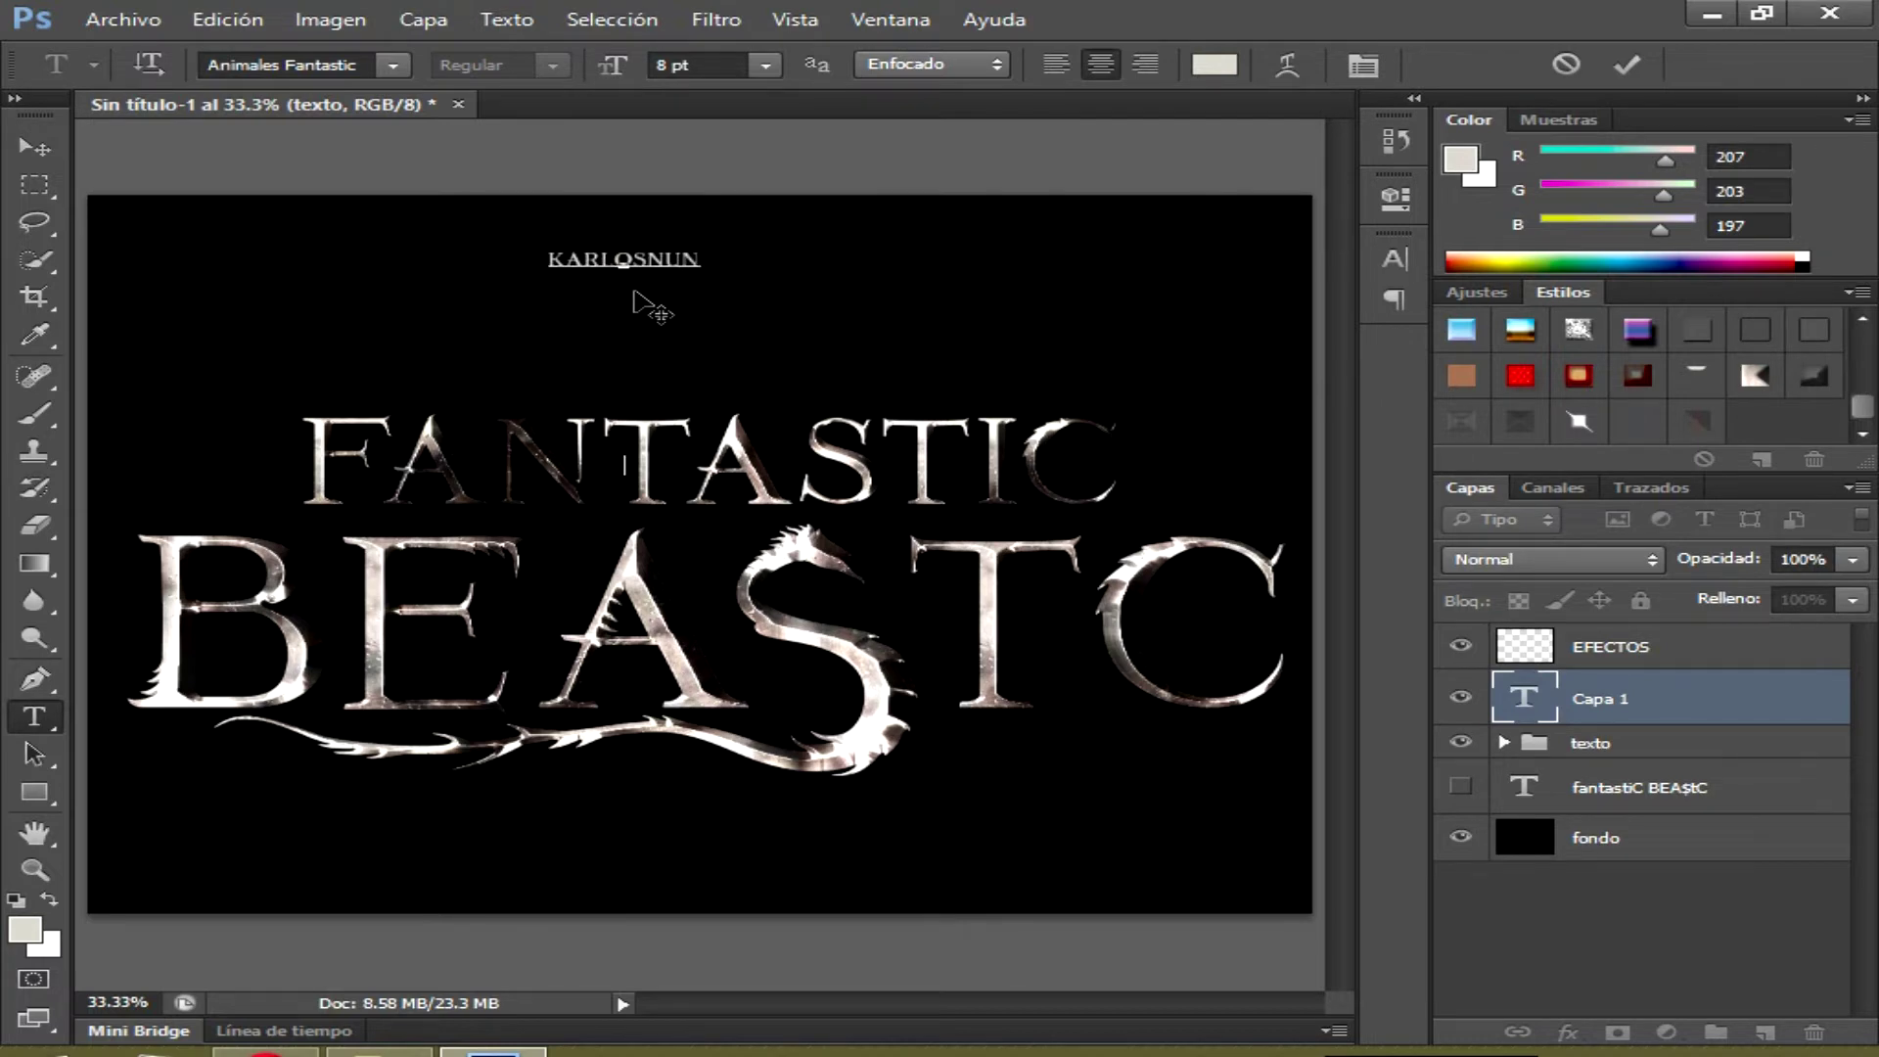
text(IALES)
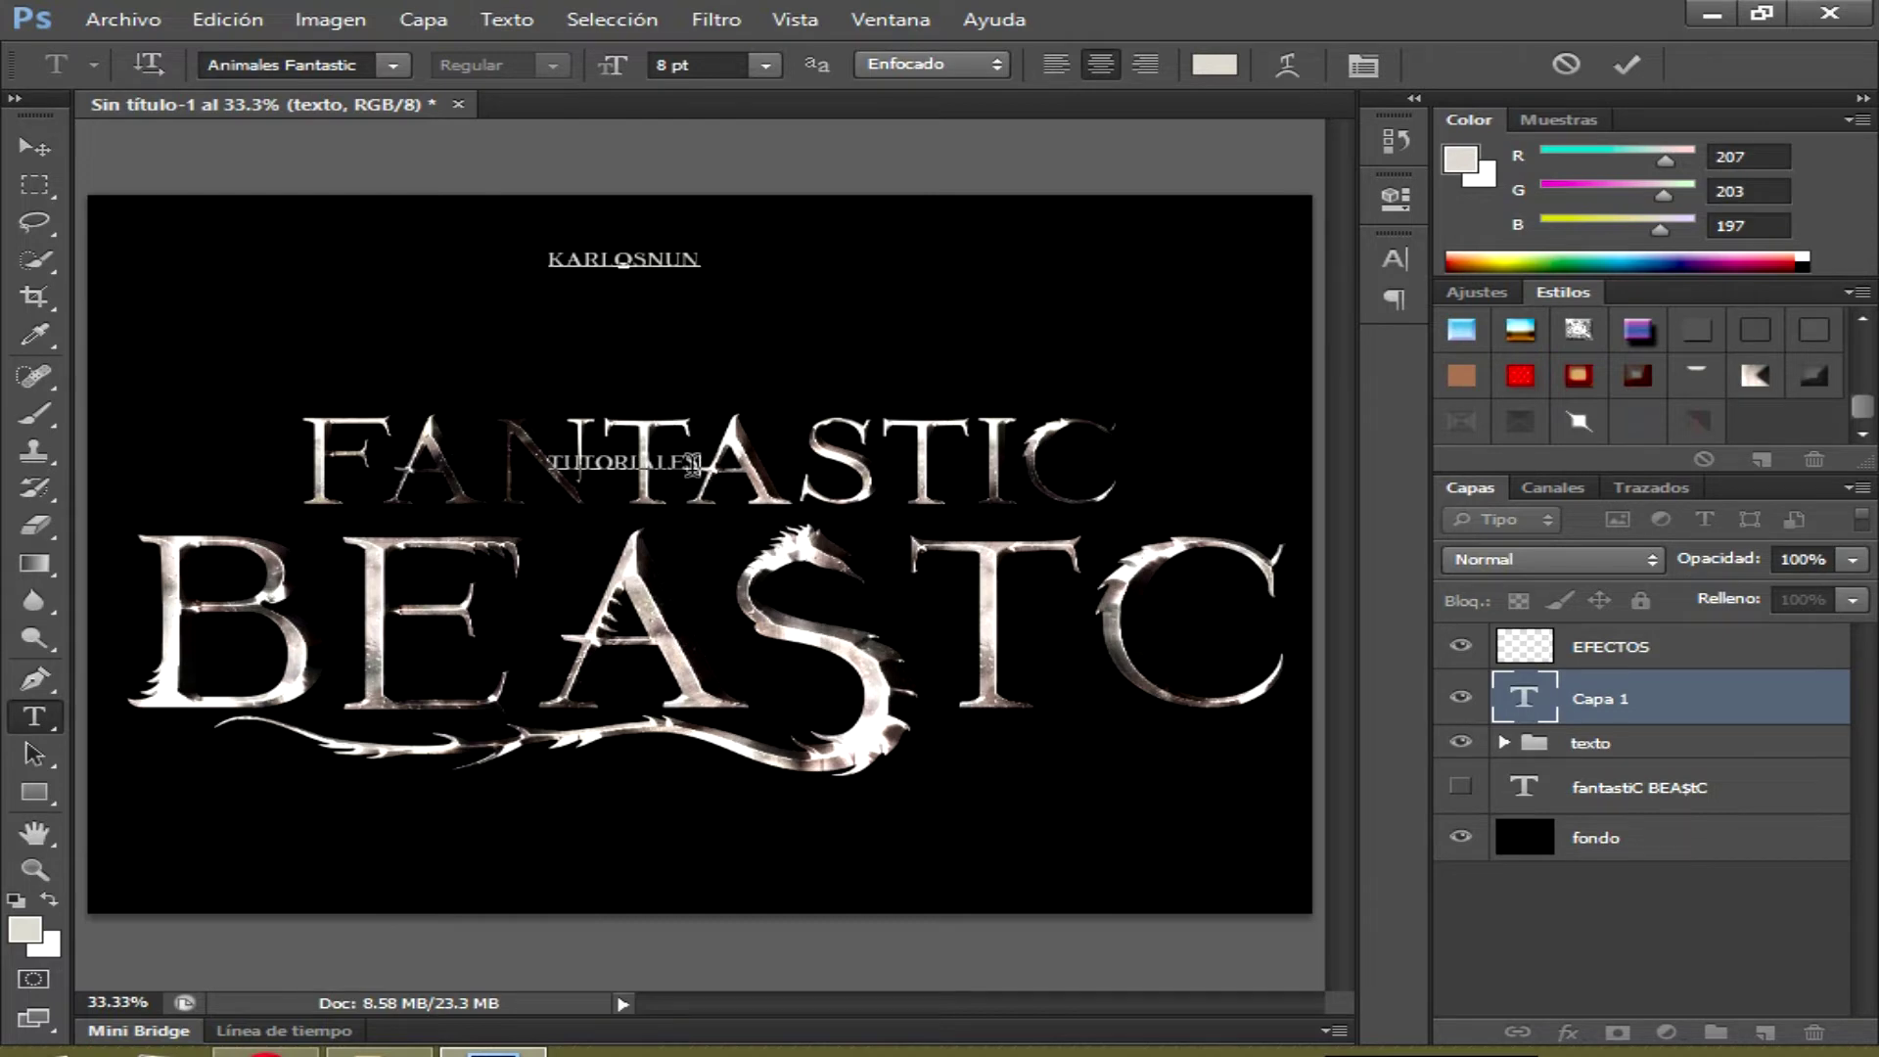
drag(697, 462, 509, 252)
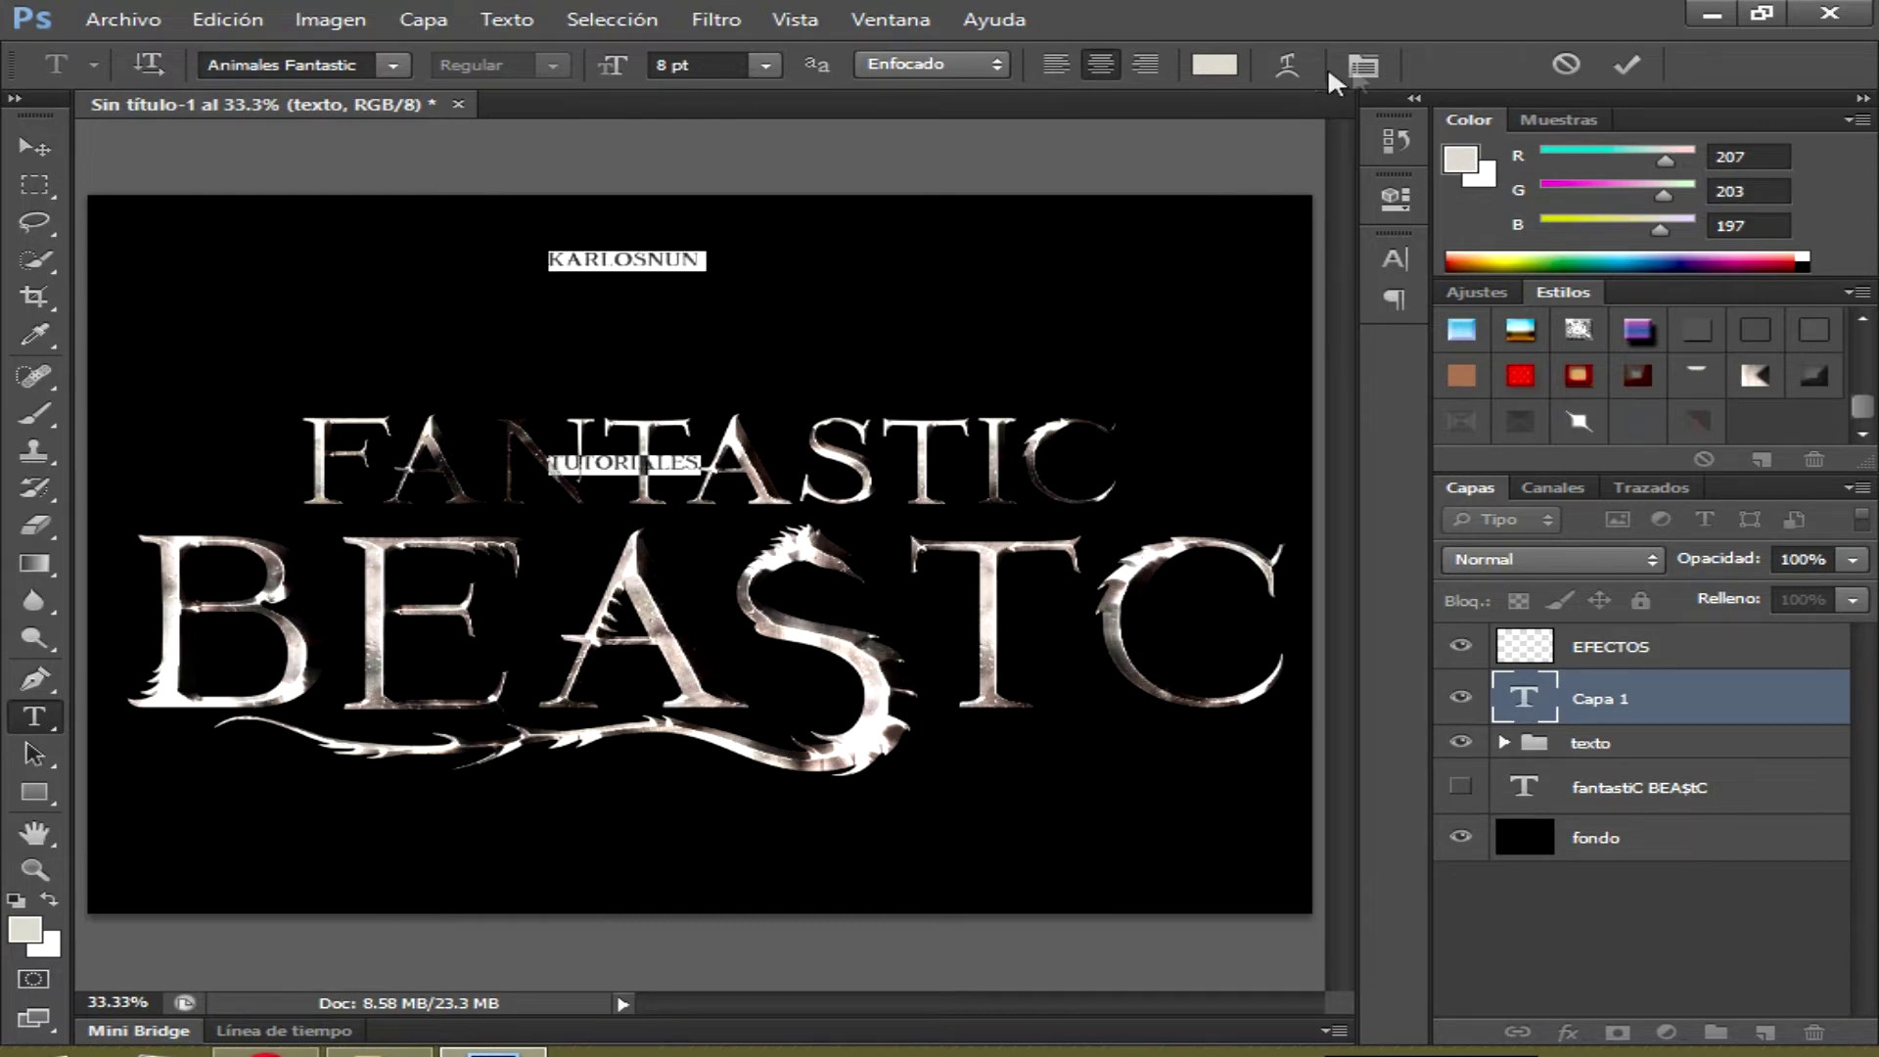
click(1356, 72)
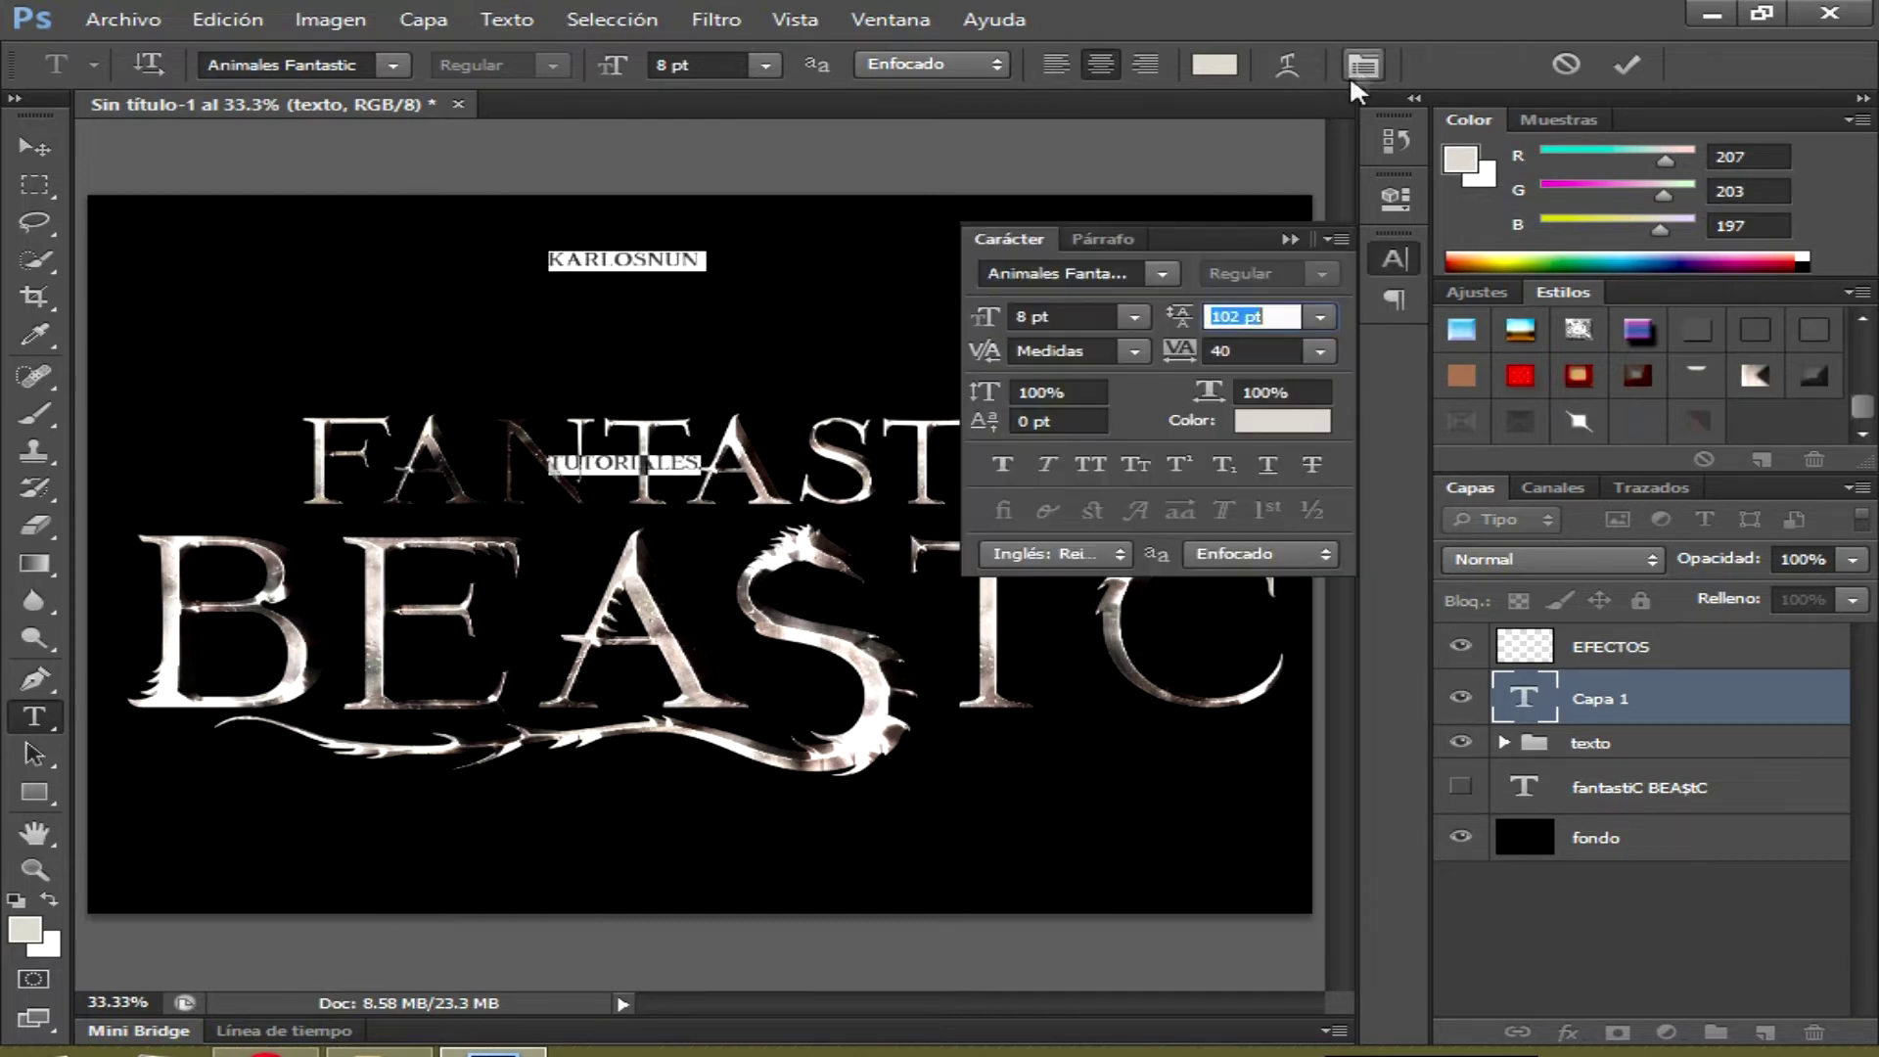
click(1319, 321)
click(1309, 352)
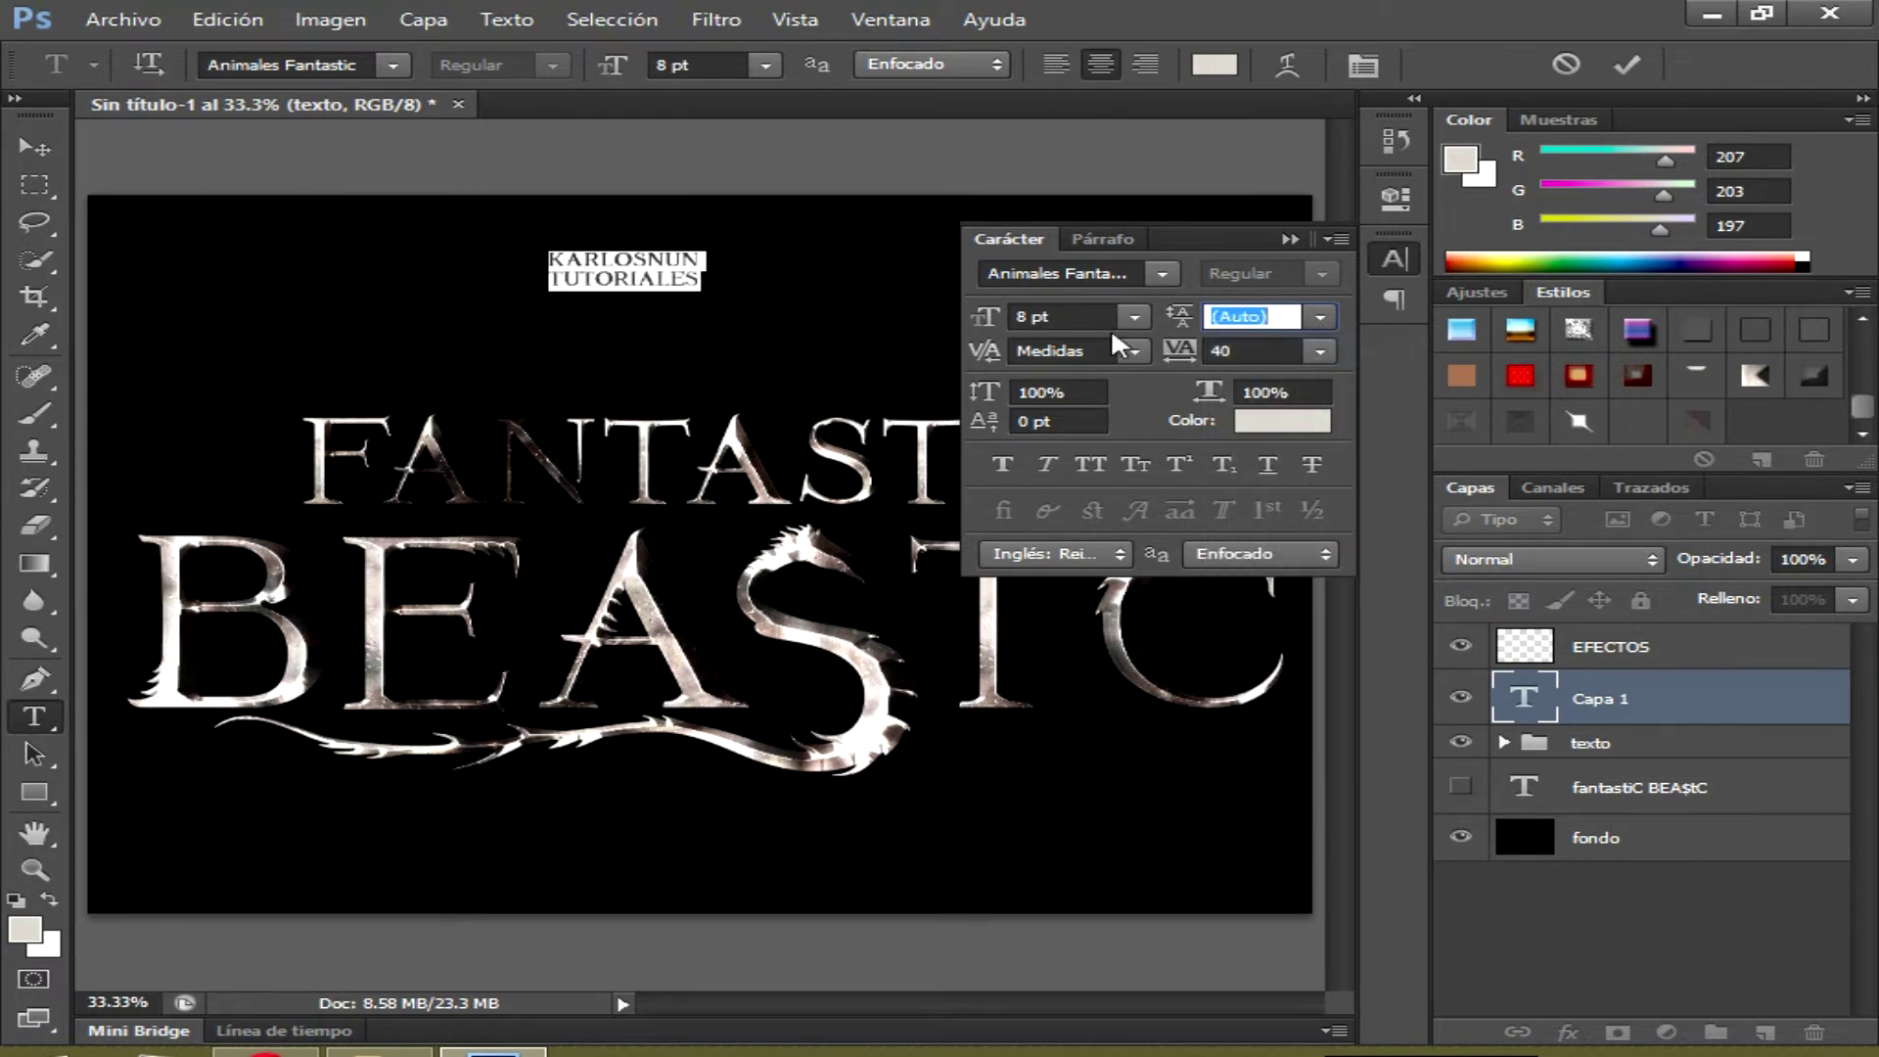
click(683, 264)
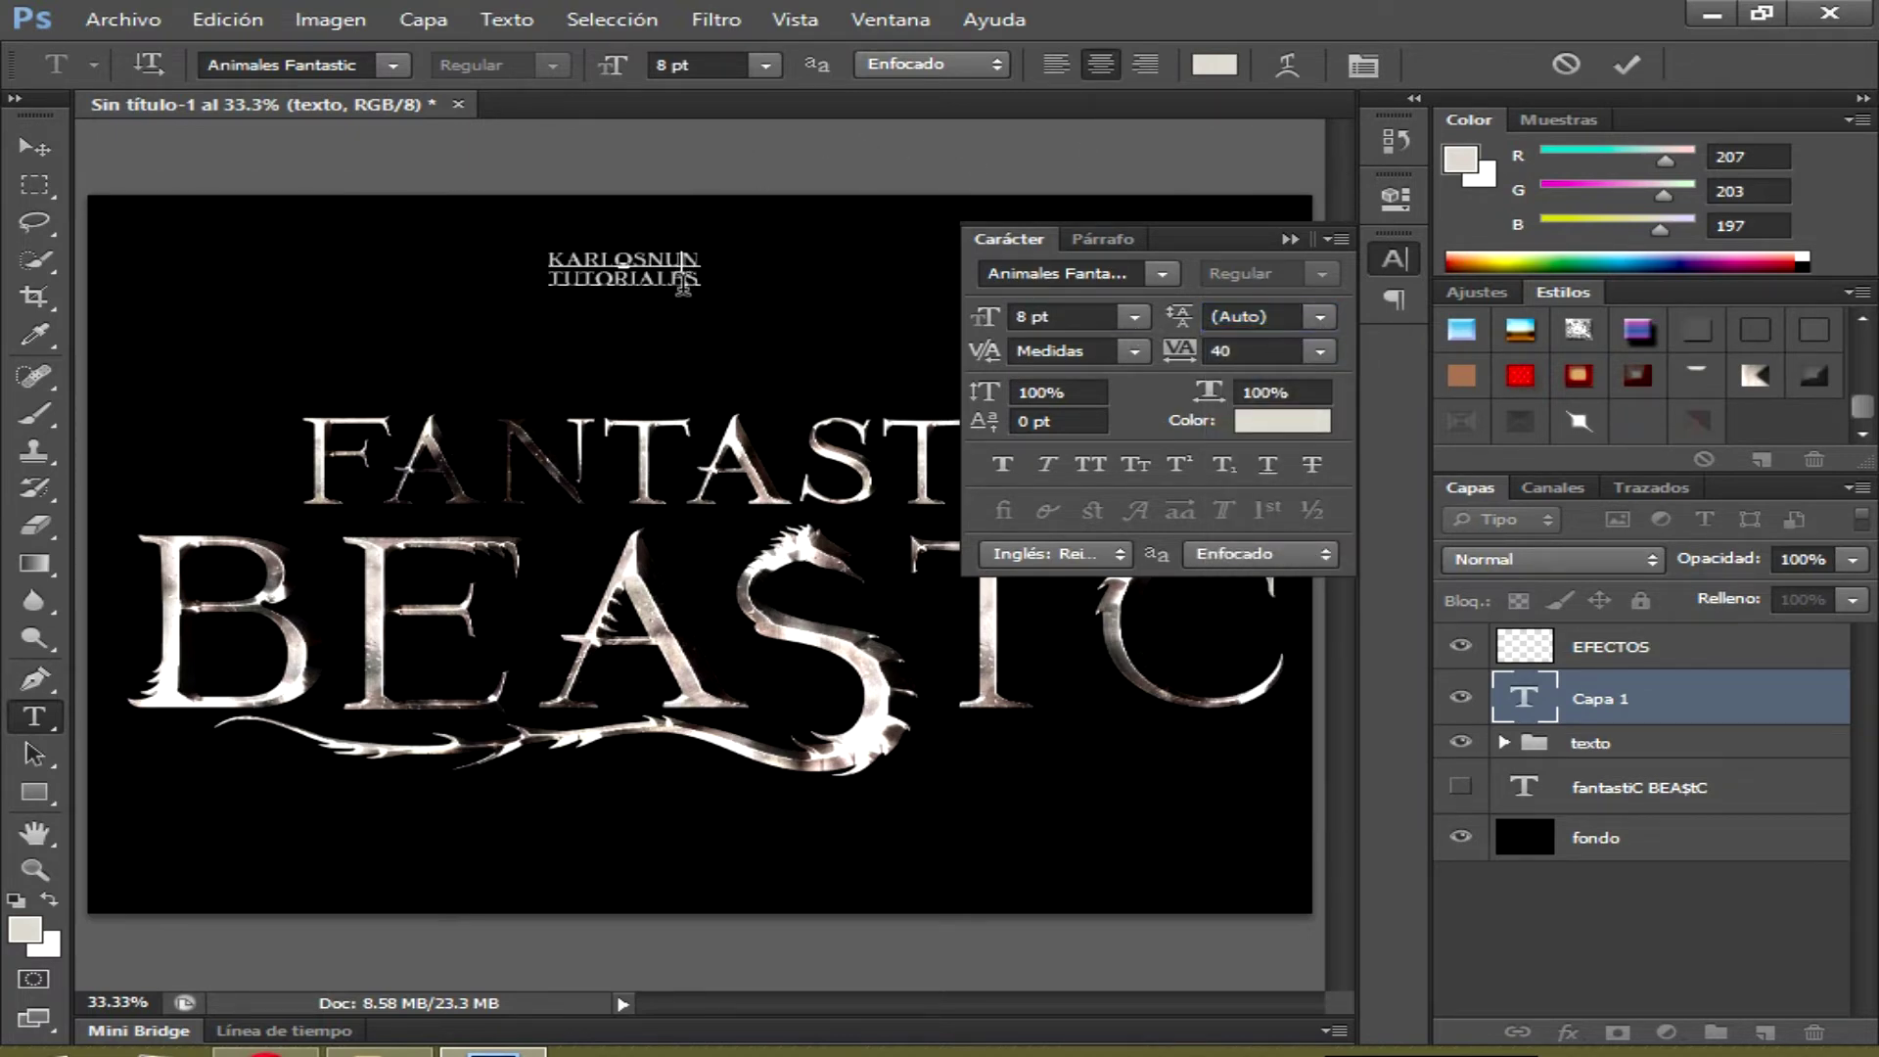
drag(725, 300, 681, 300)
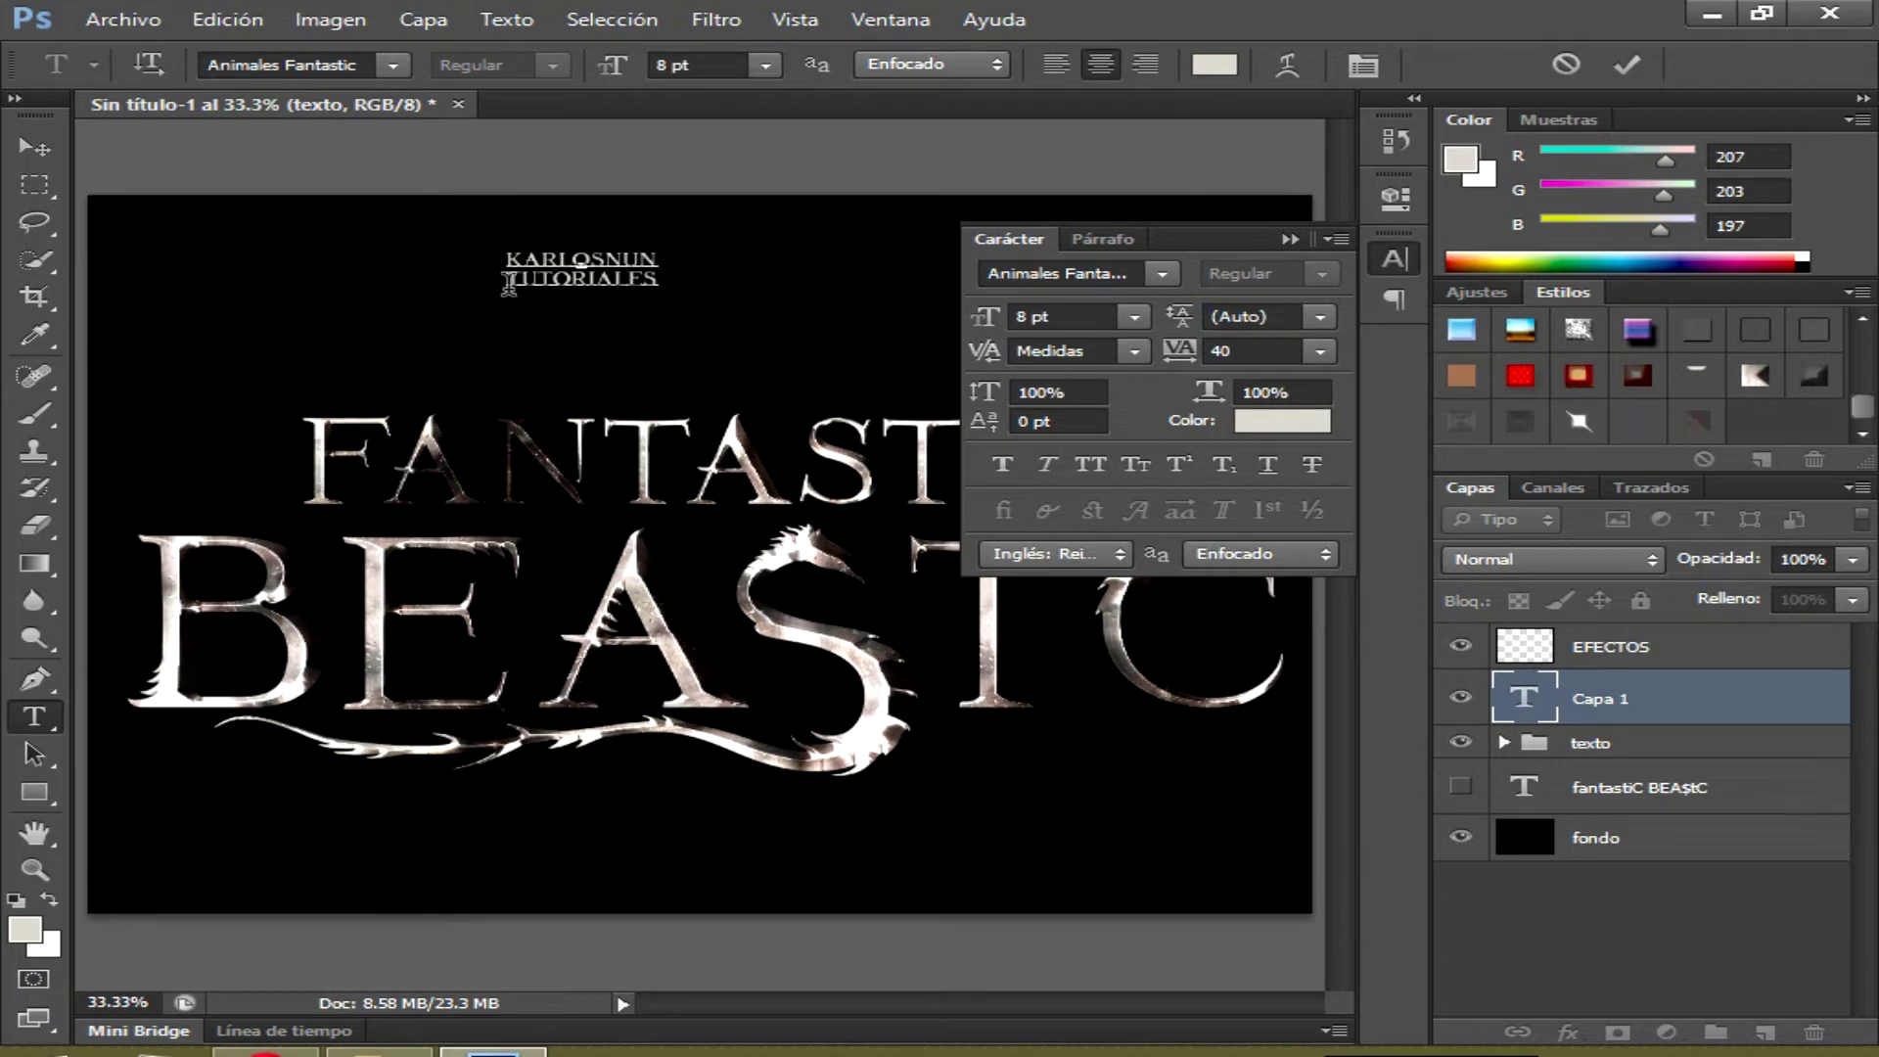
Set TUTORIALES to 12 pt and position the credit just above FANTASTIC
double_click(604, 284)
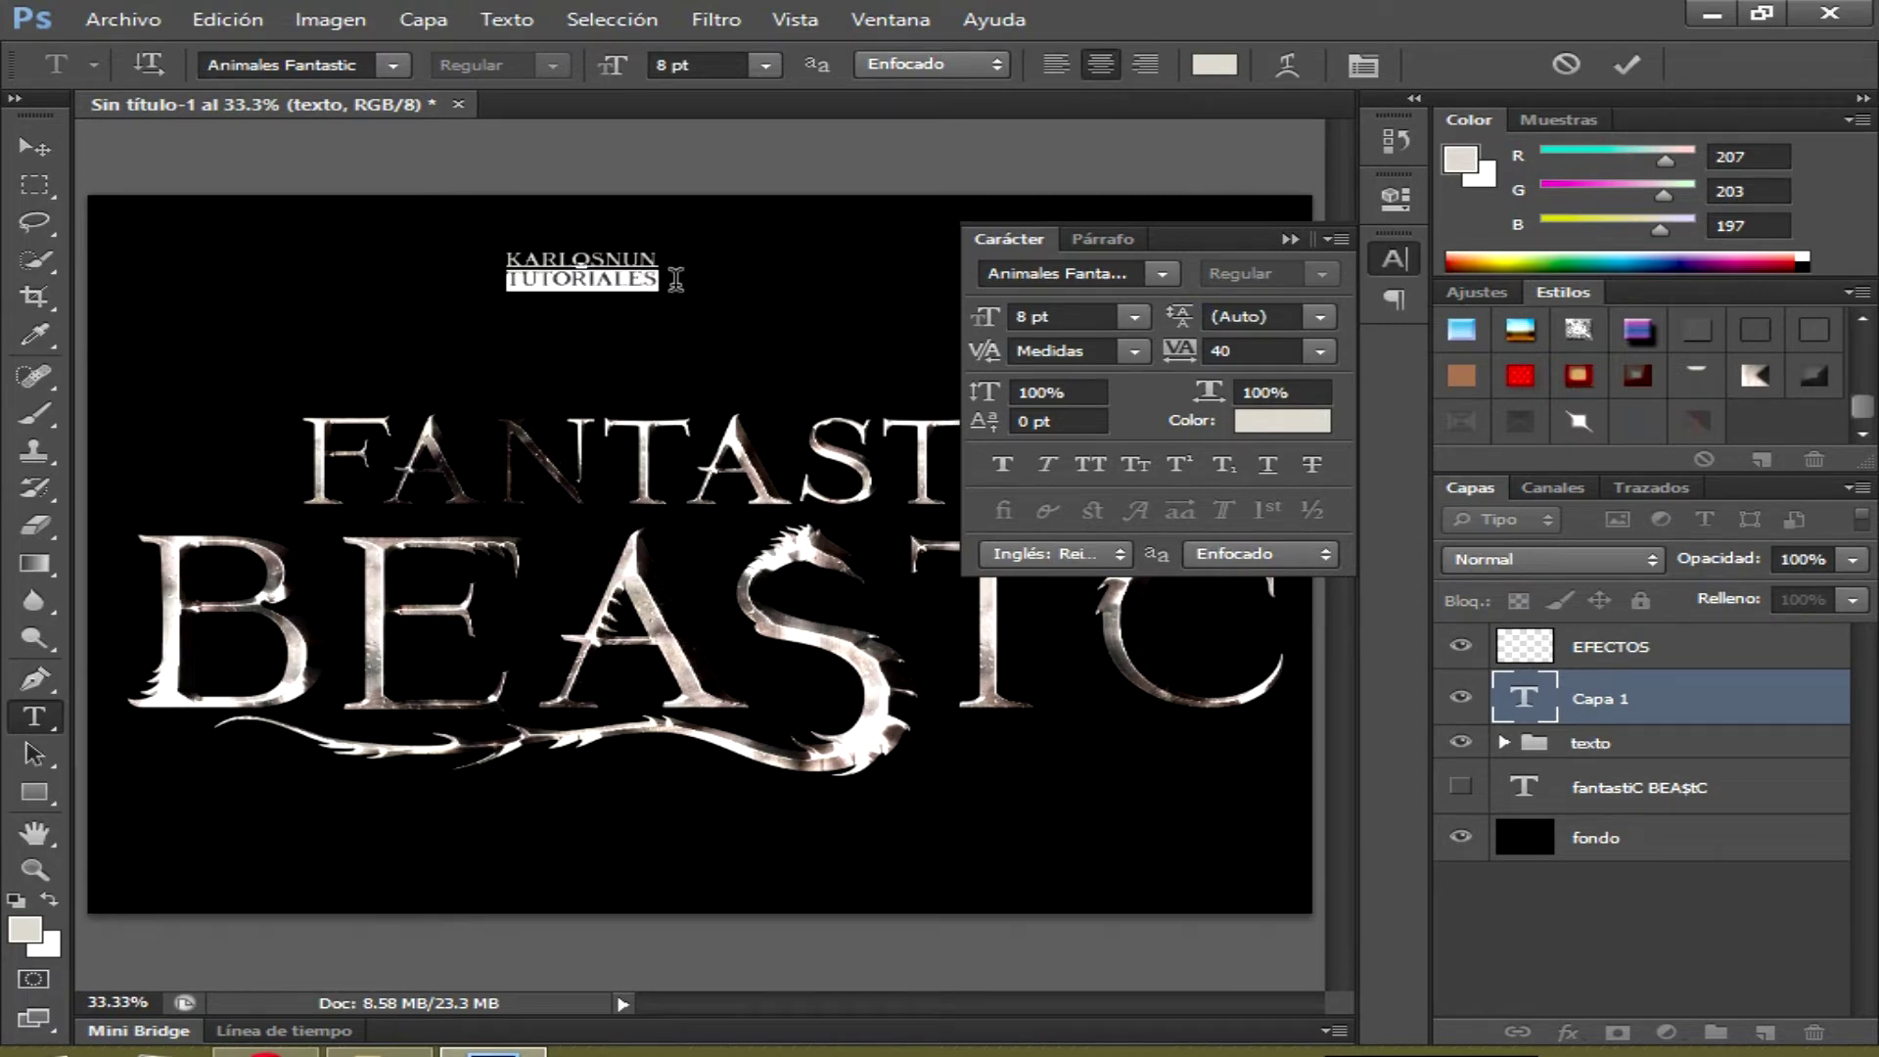
click(661, 64)
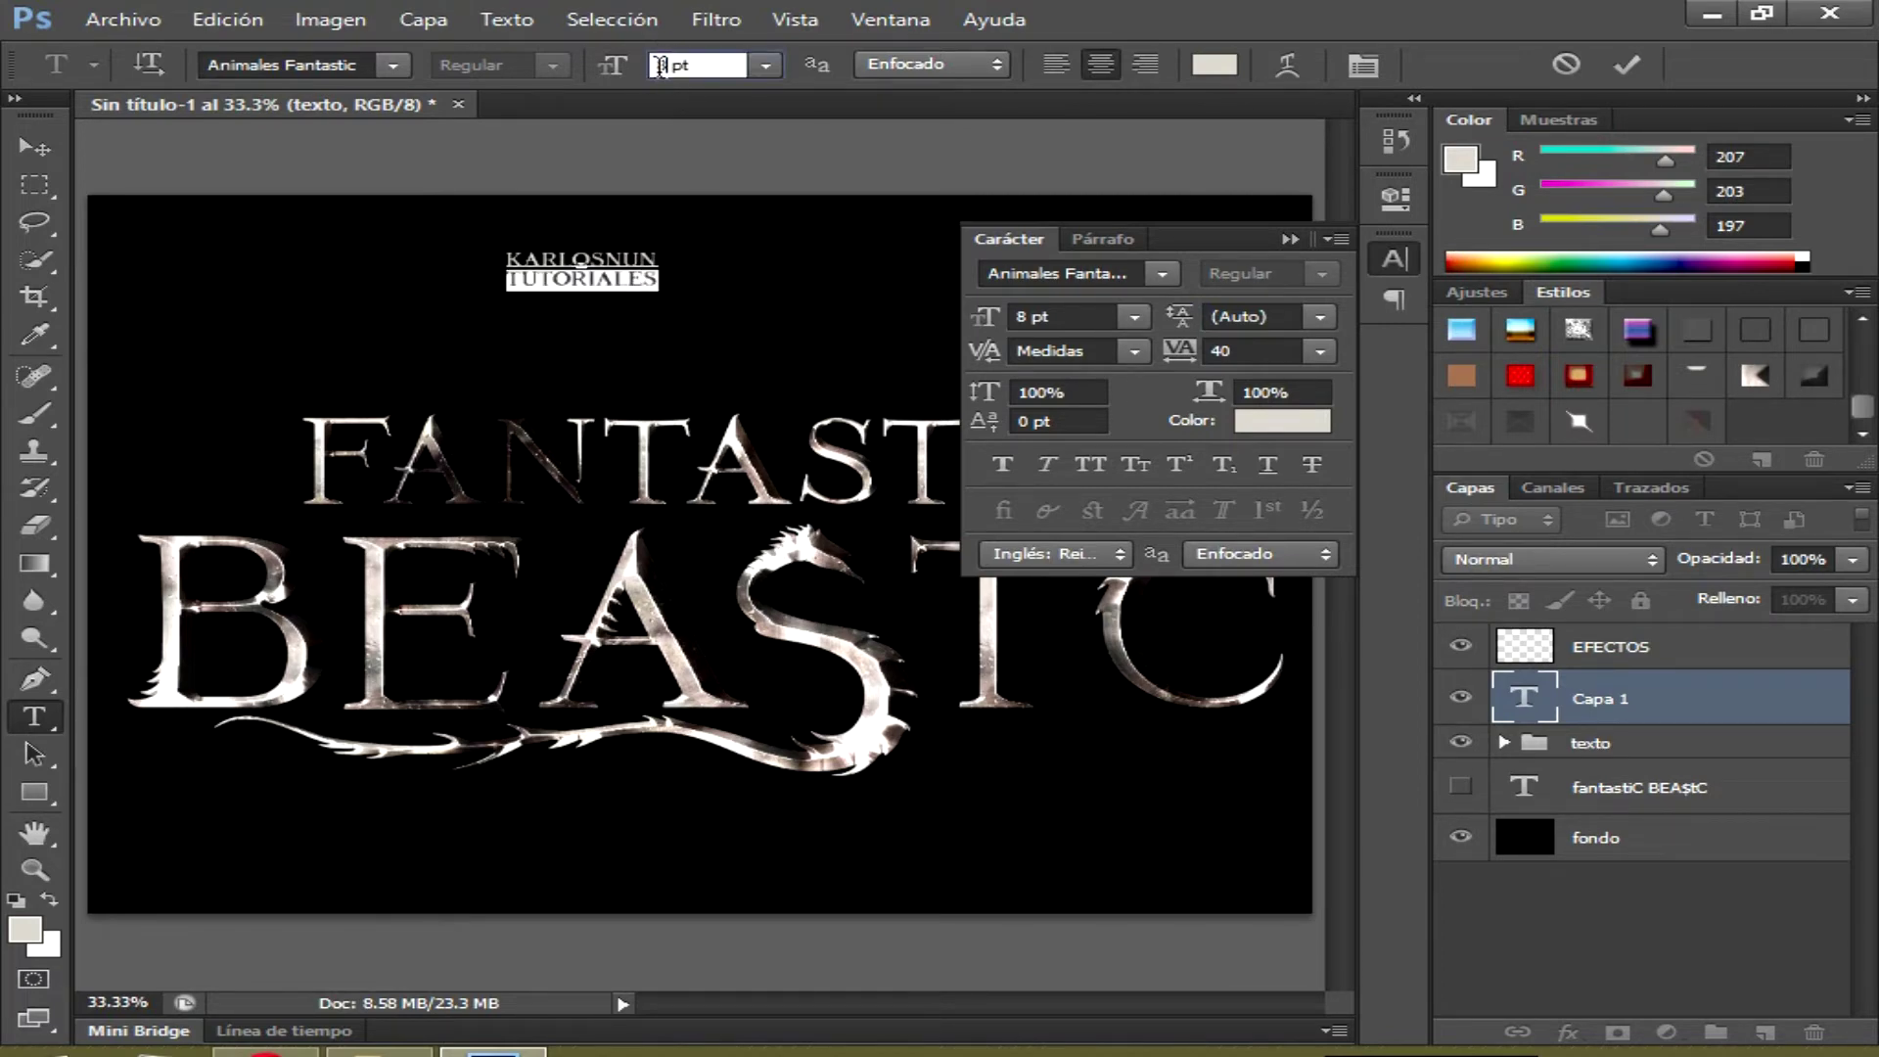
text(12)
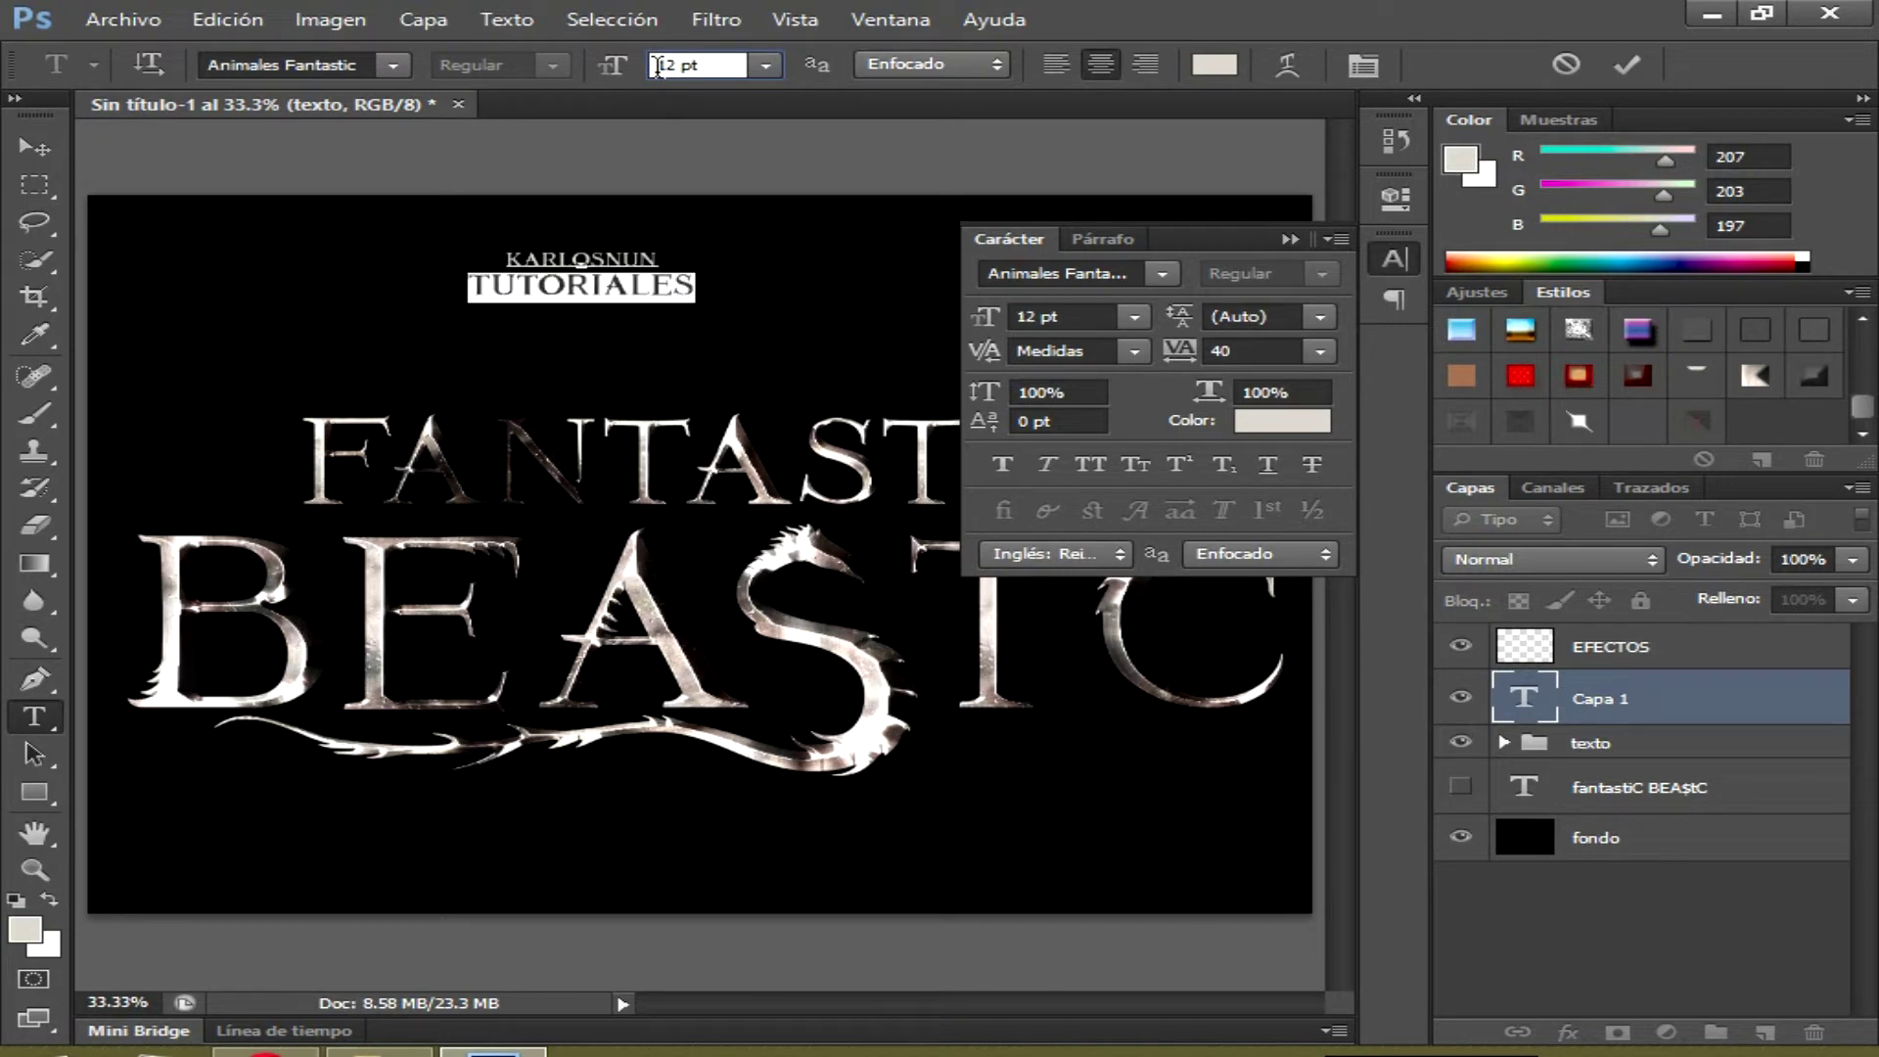
click(1622, 67)
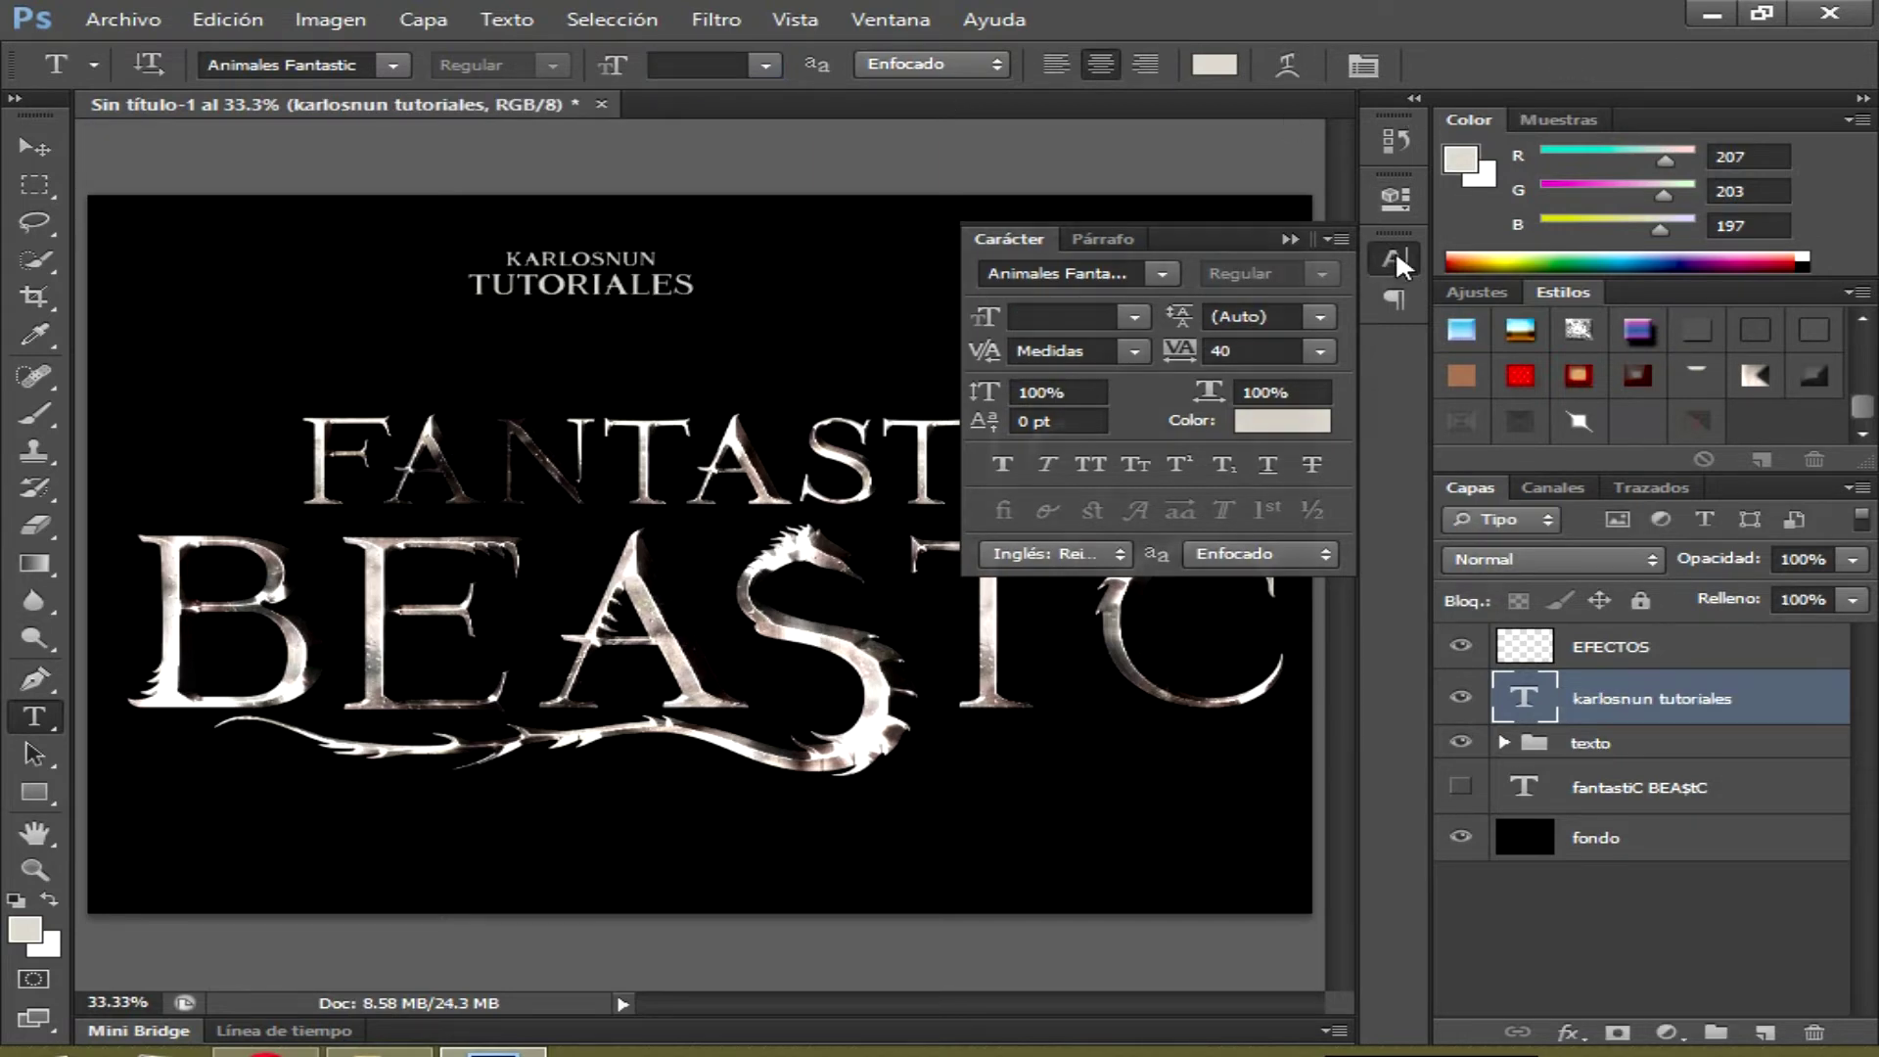
click(1394, 258)
drag(554, 279, 653, 397)
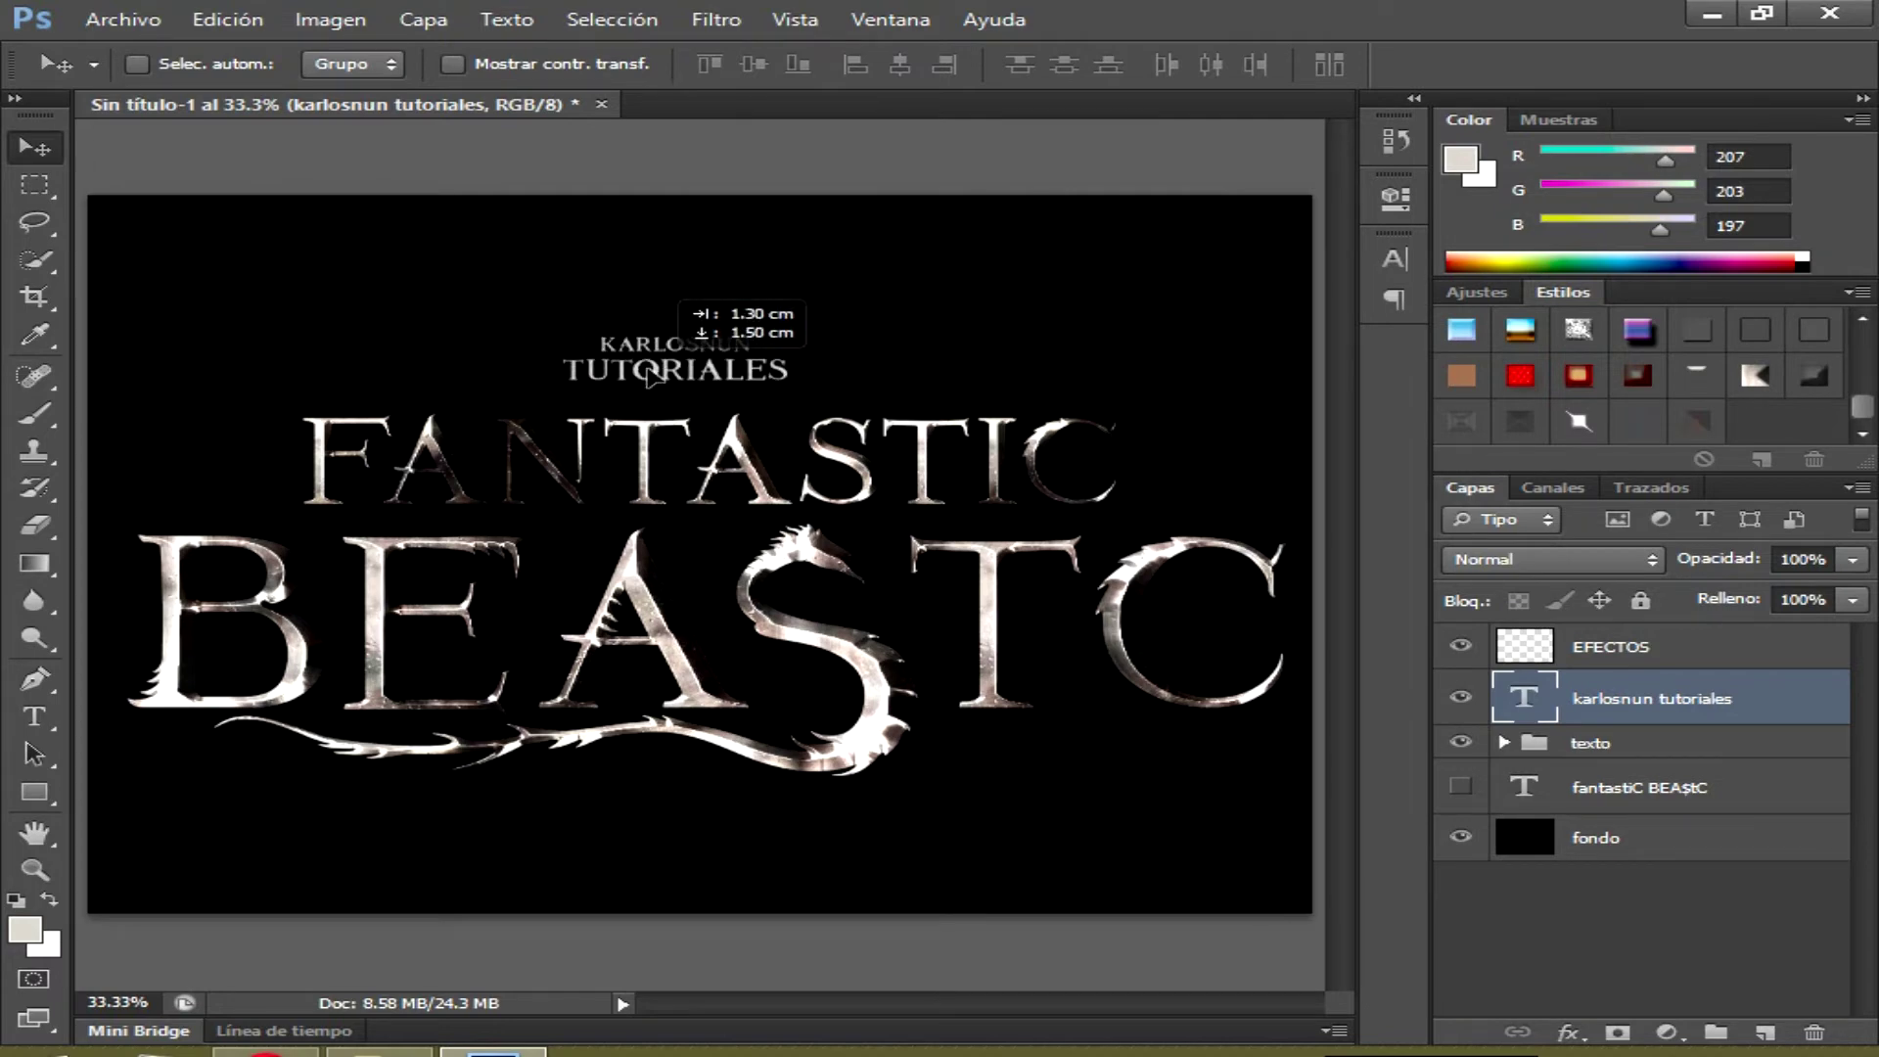
drag(653, 402, 633, 380)
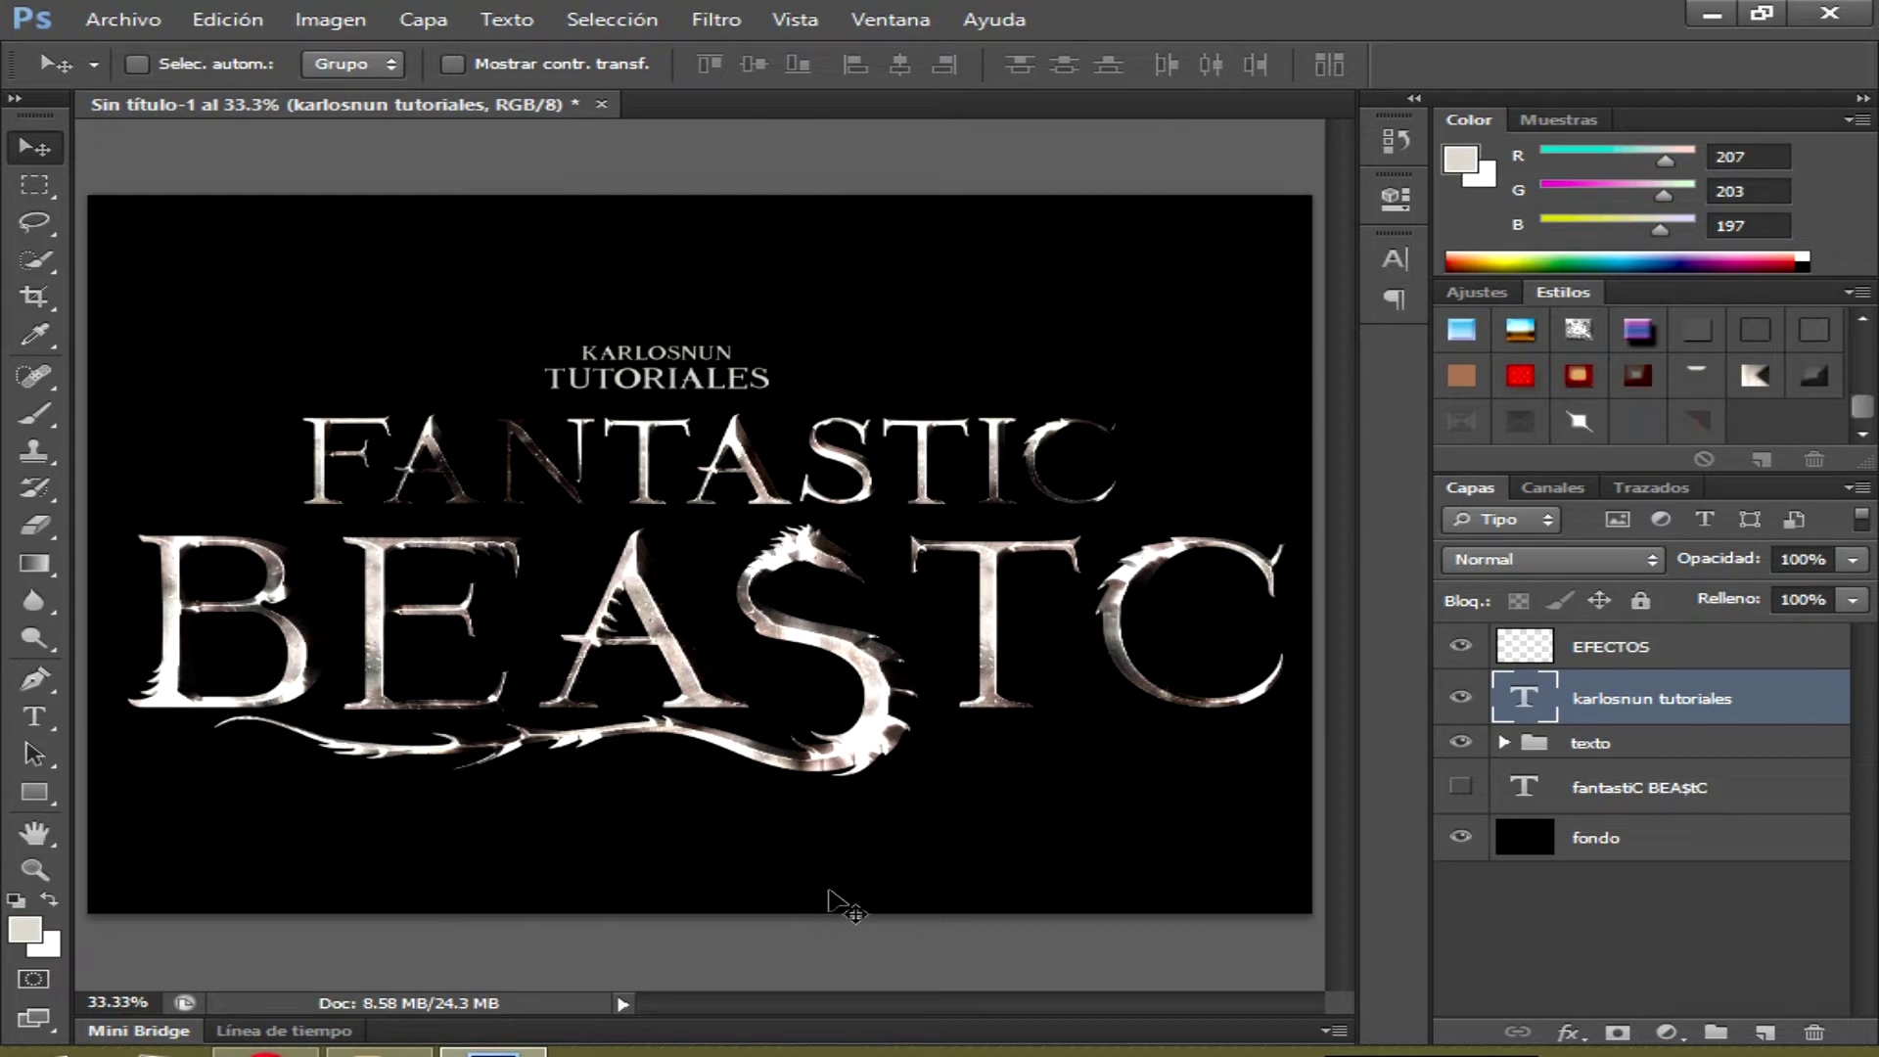
click(40, 729)
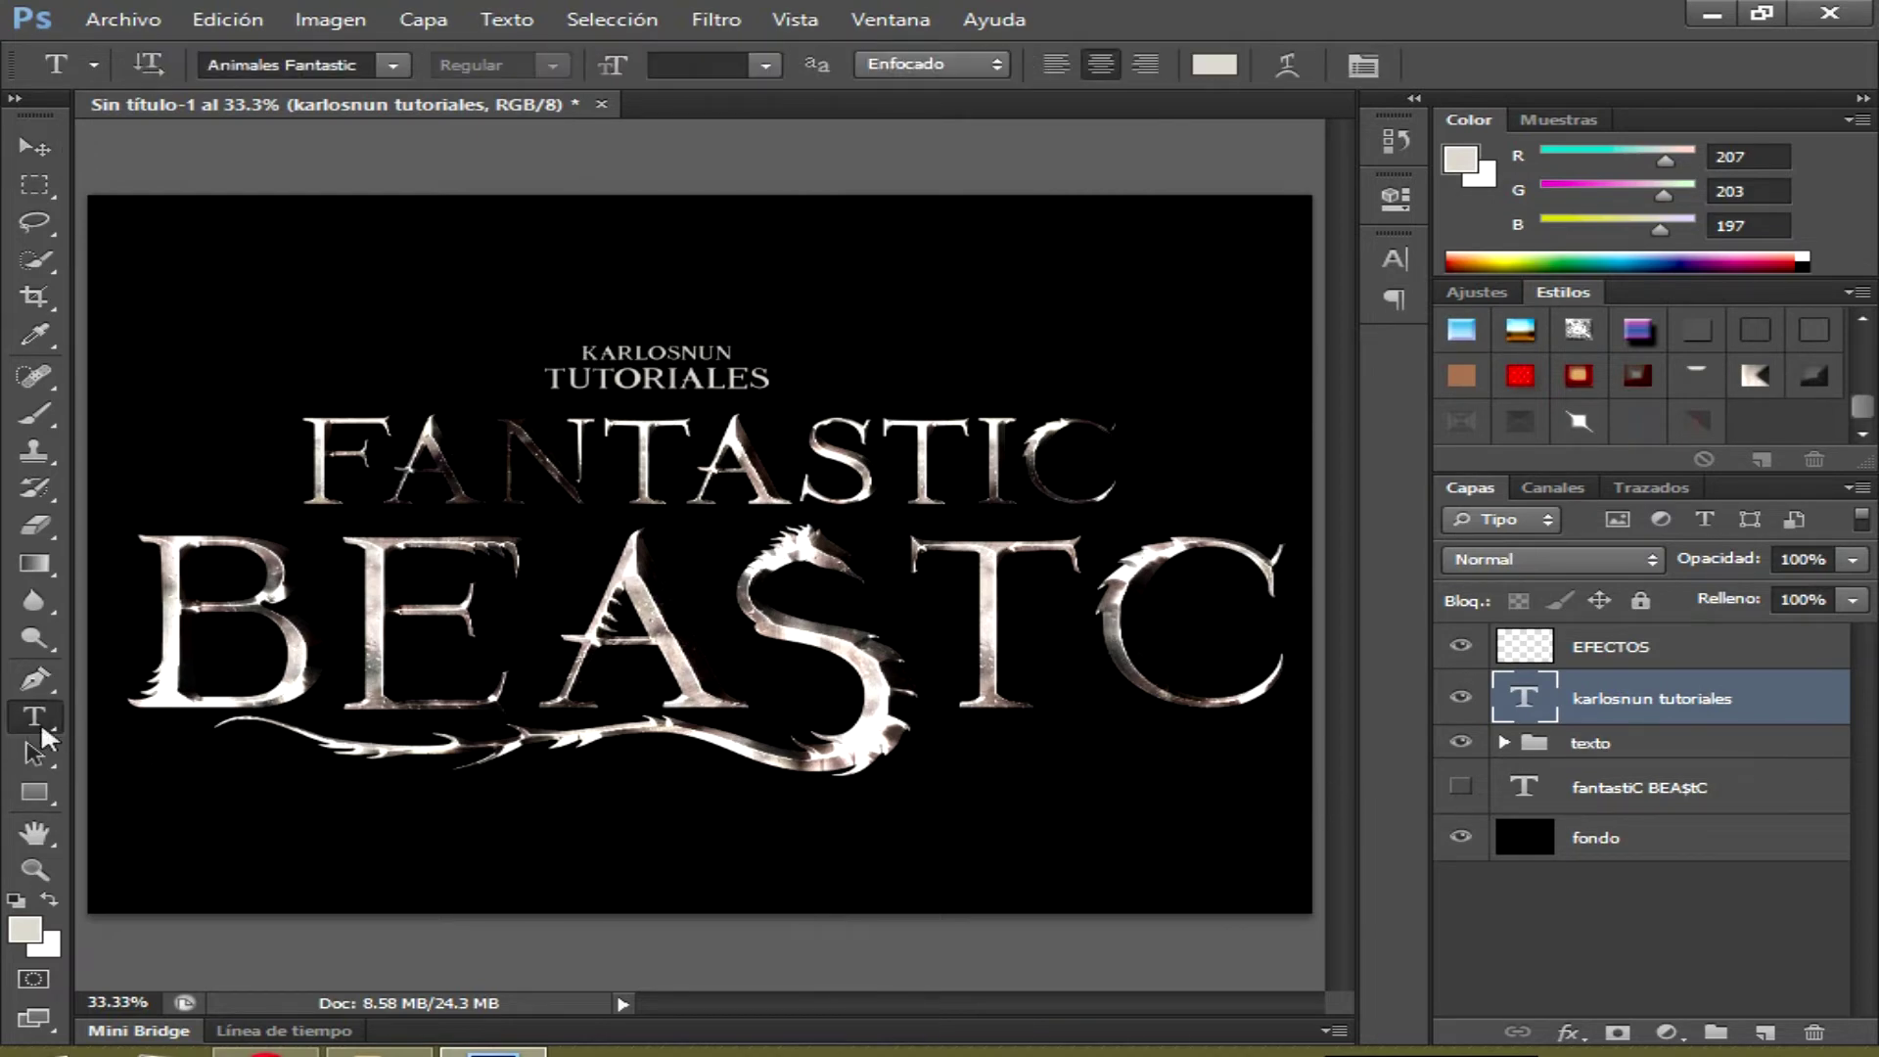
Type the two-line PHOTOSHOP EFECTOS credit at 14 pt below BEASTC
click(917, 790)
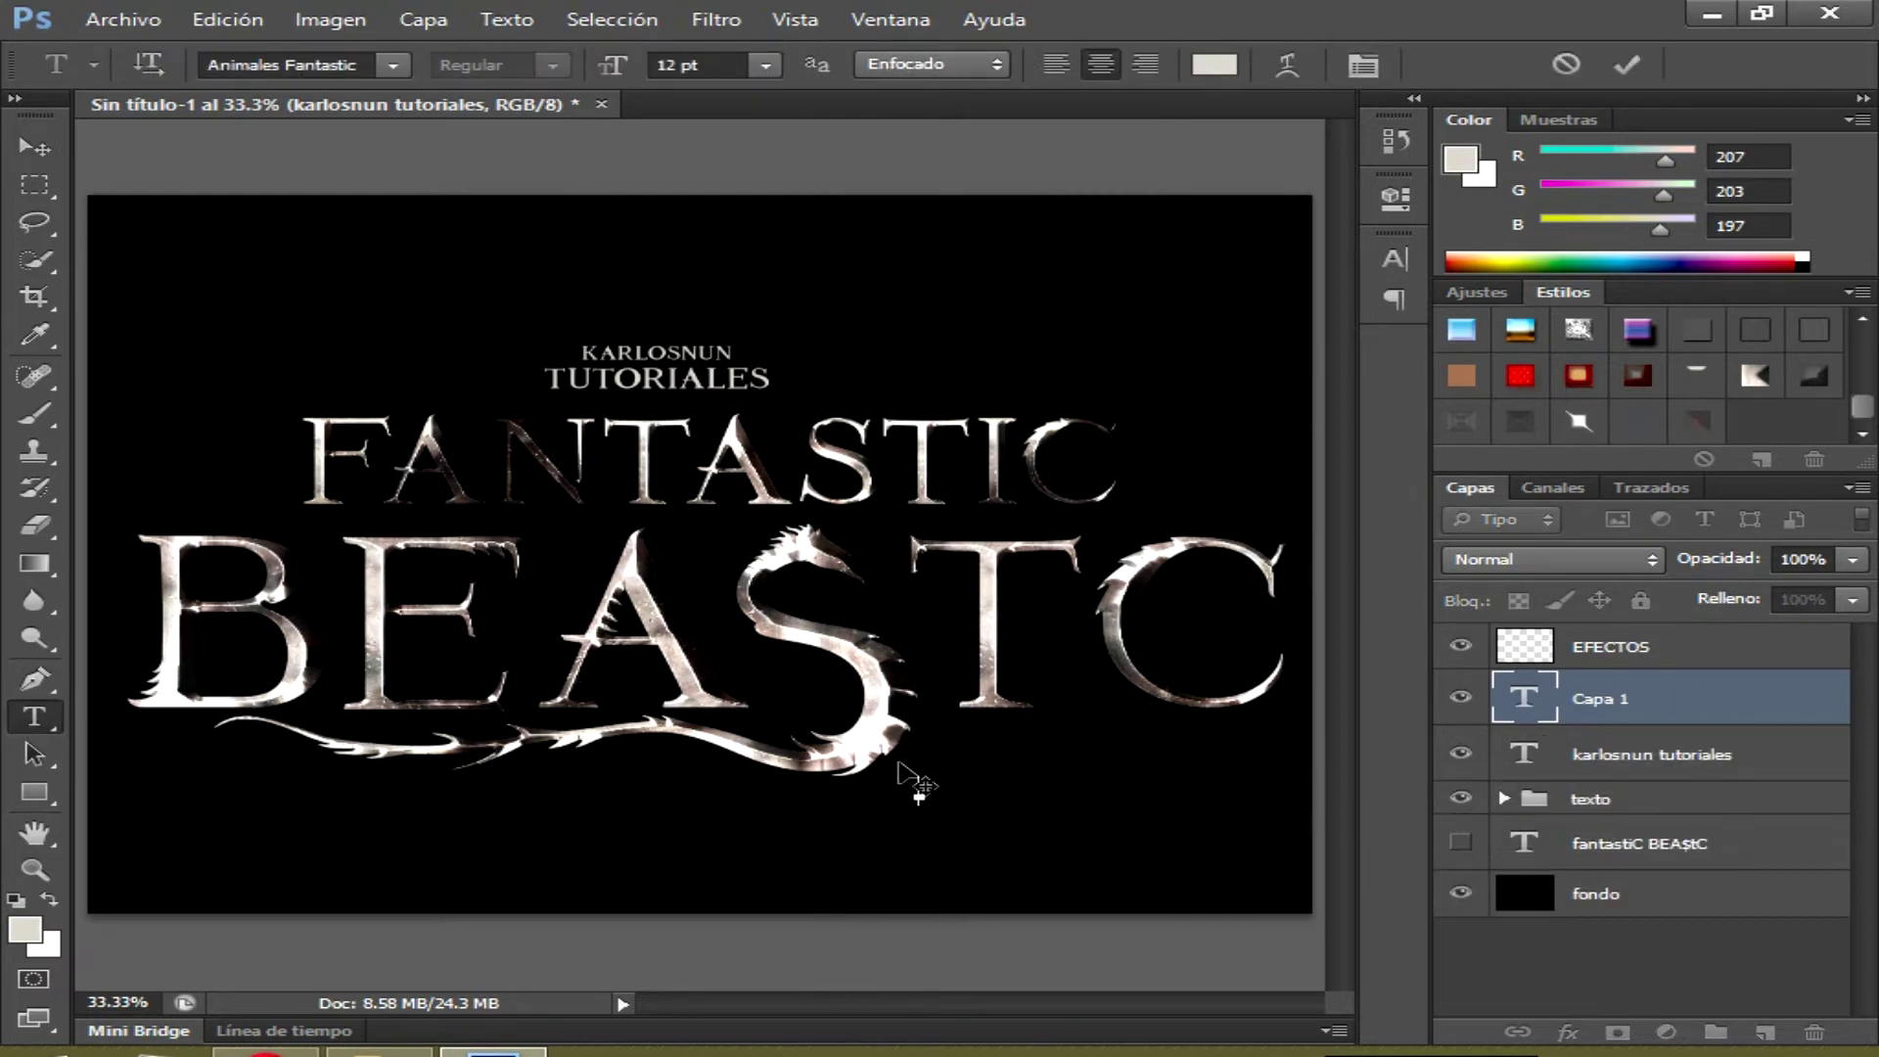
click(680, 64)
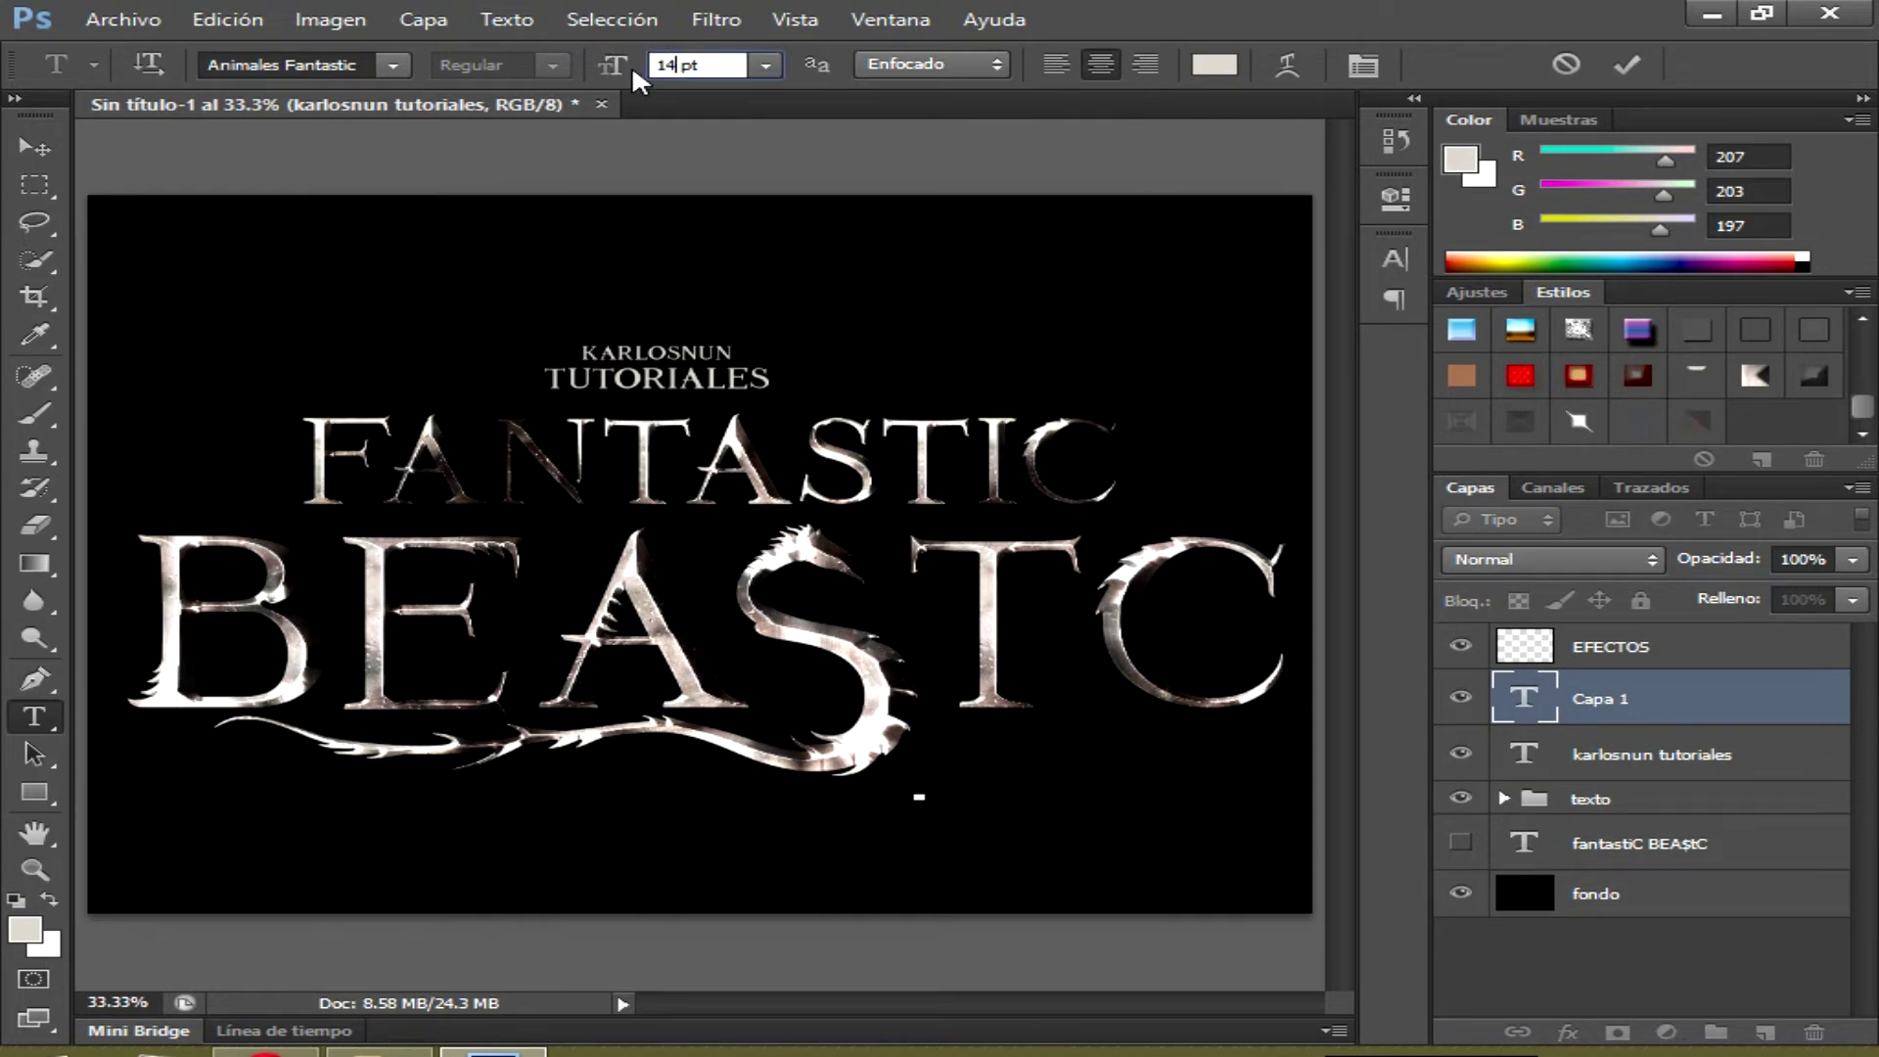
key(Return)
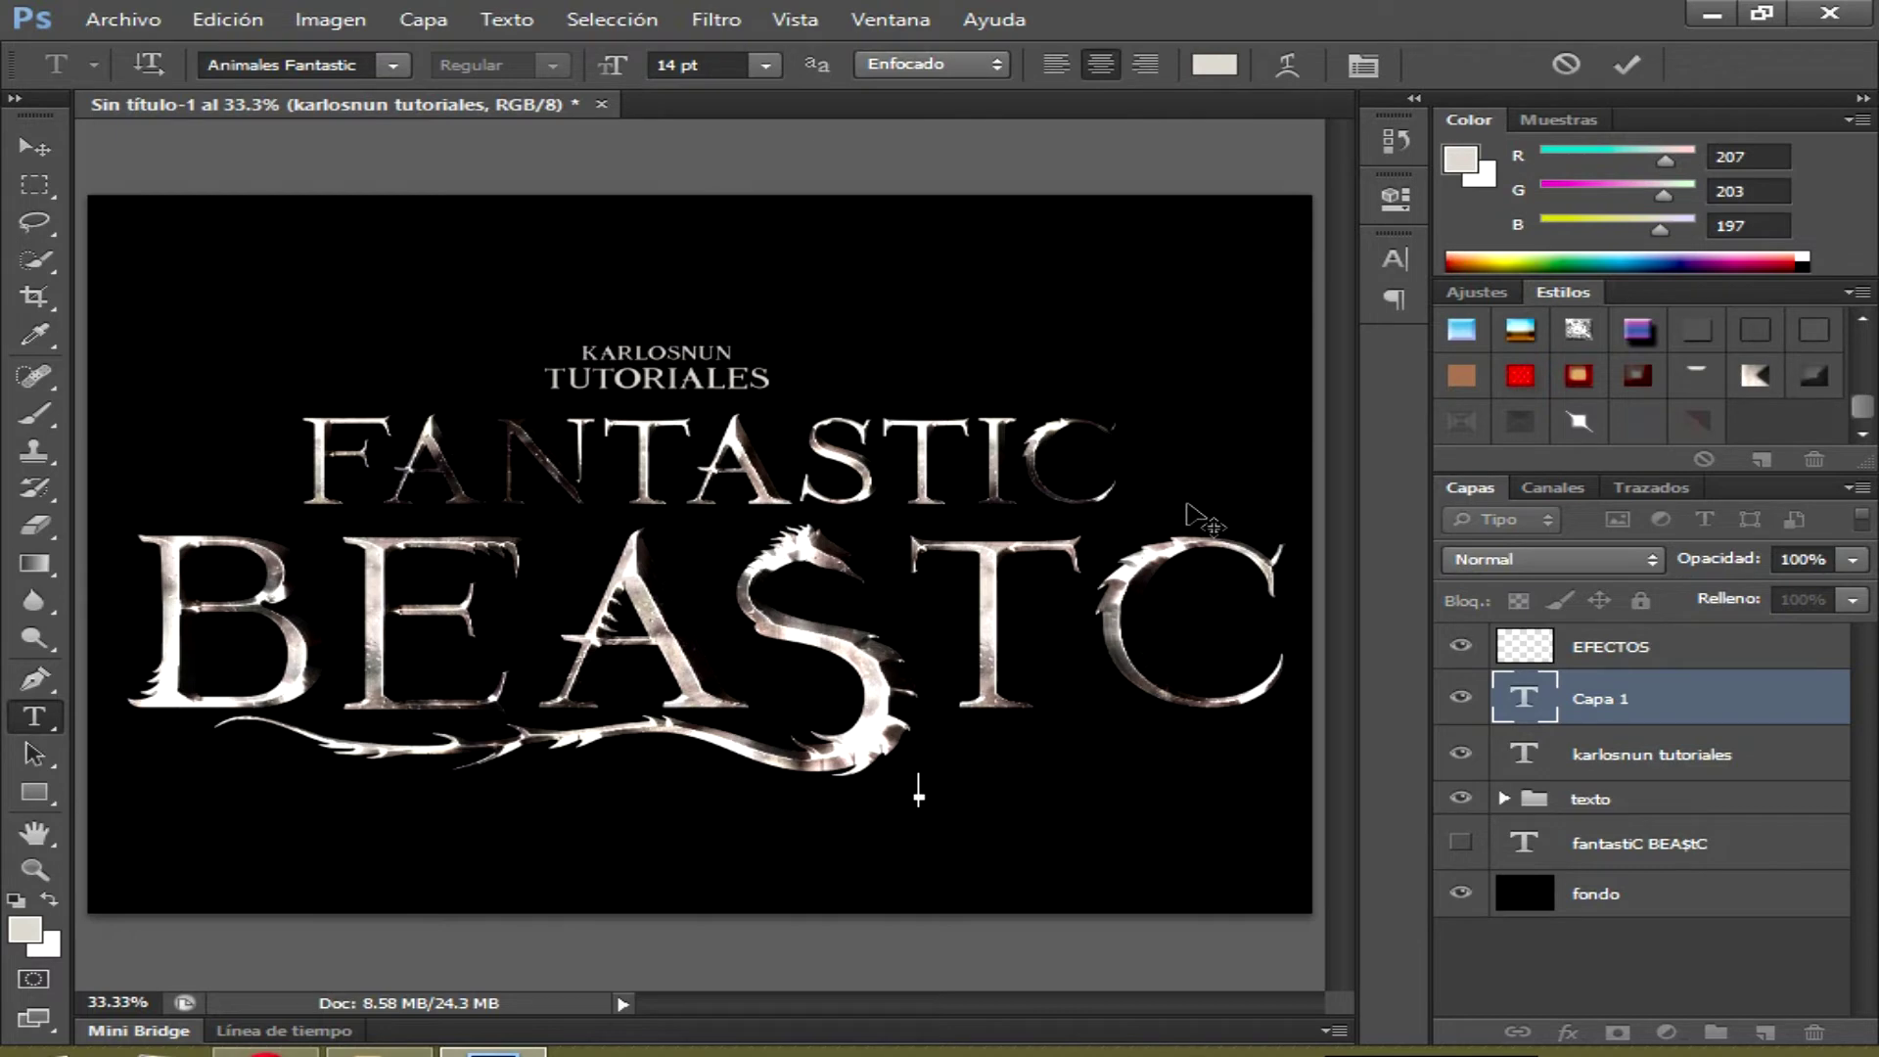
text(PHOTOSHOP )
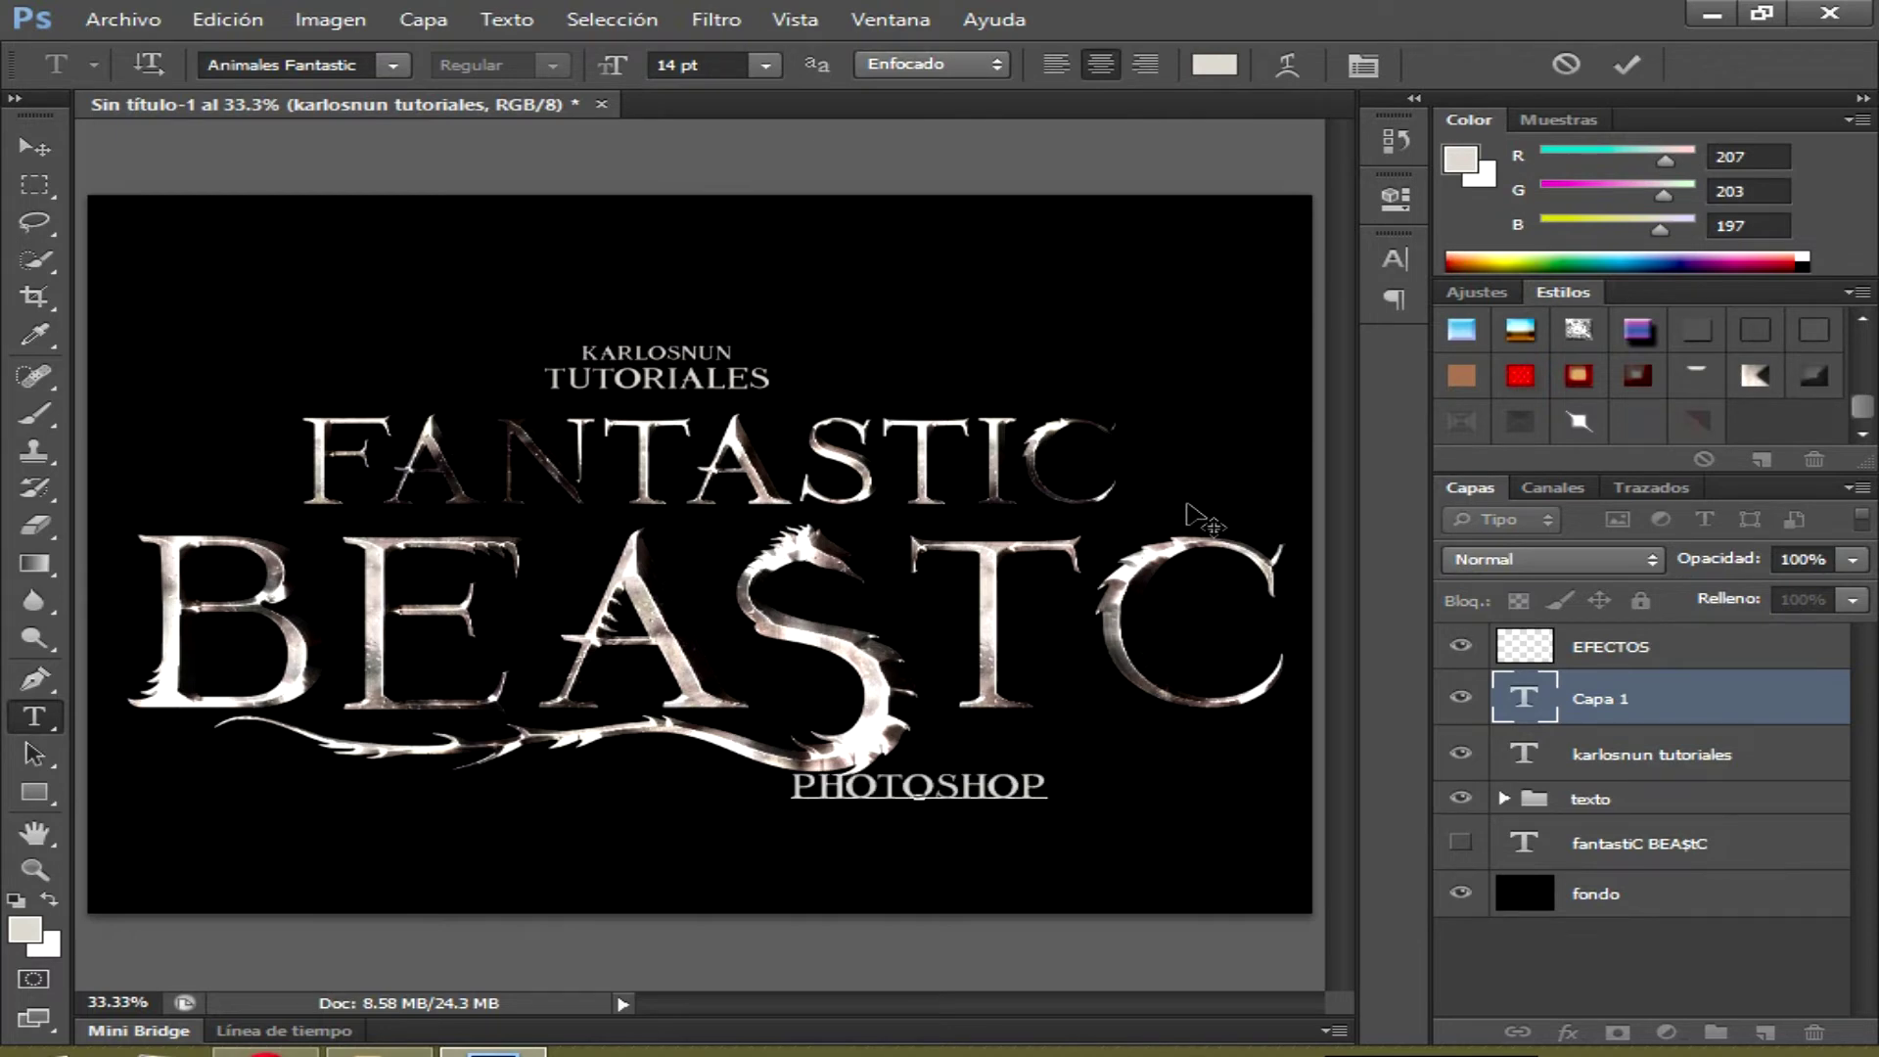
text(EFFECTOS)
Make EFECTOS 10 pt and move the credit under BEASTC's right end
drag(1035, 818, 827, 824)
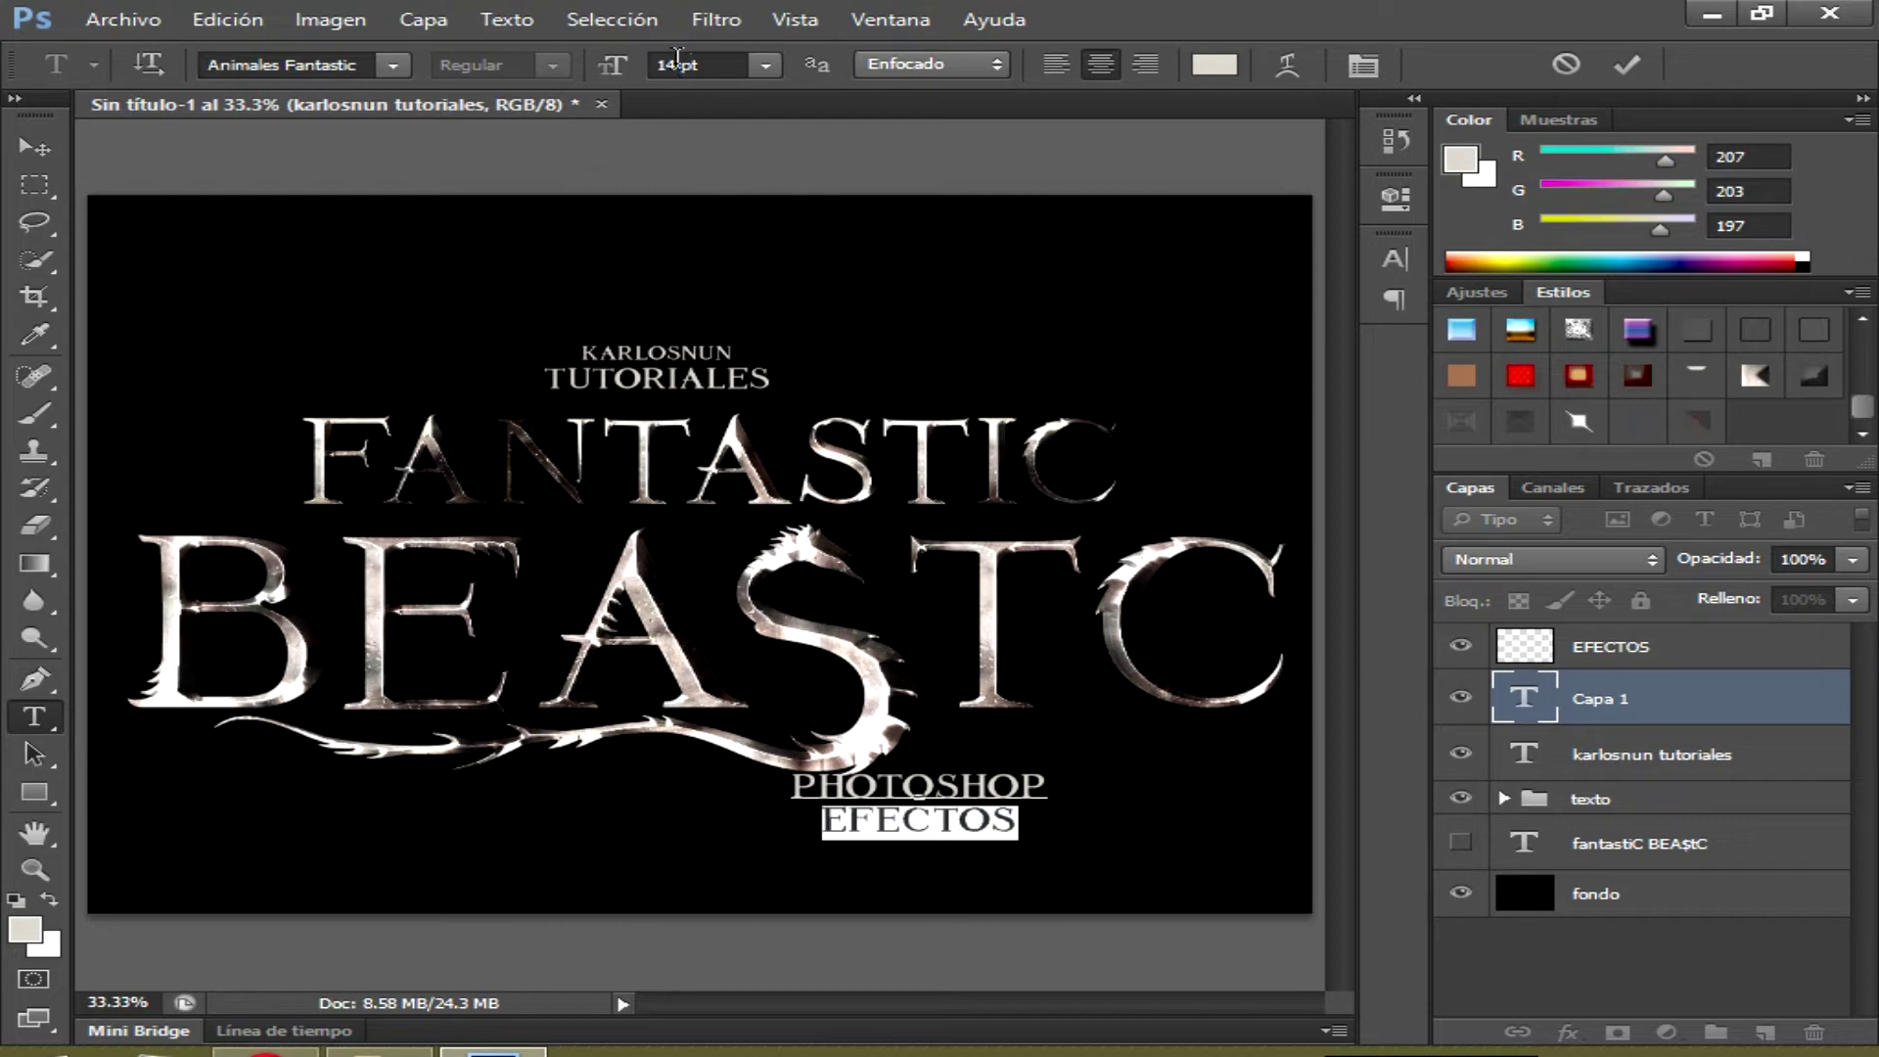
click(677, 61)
text(10)
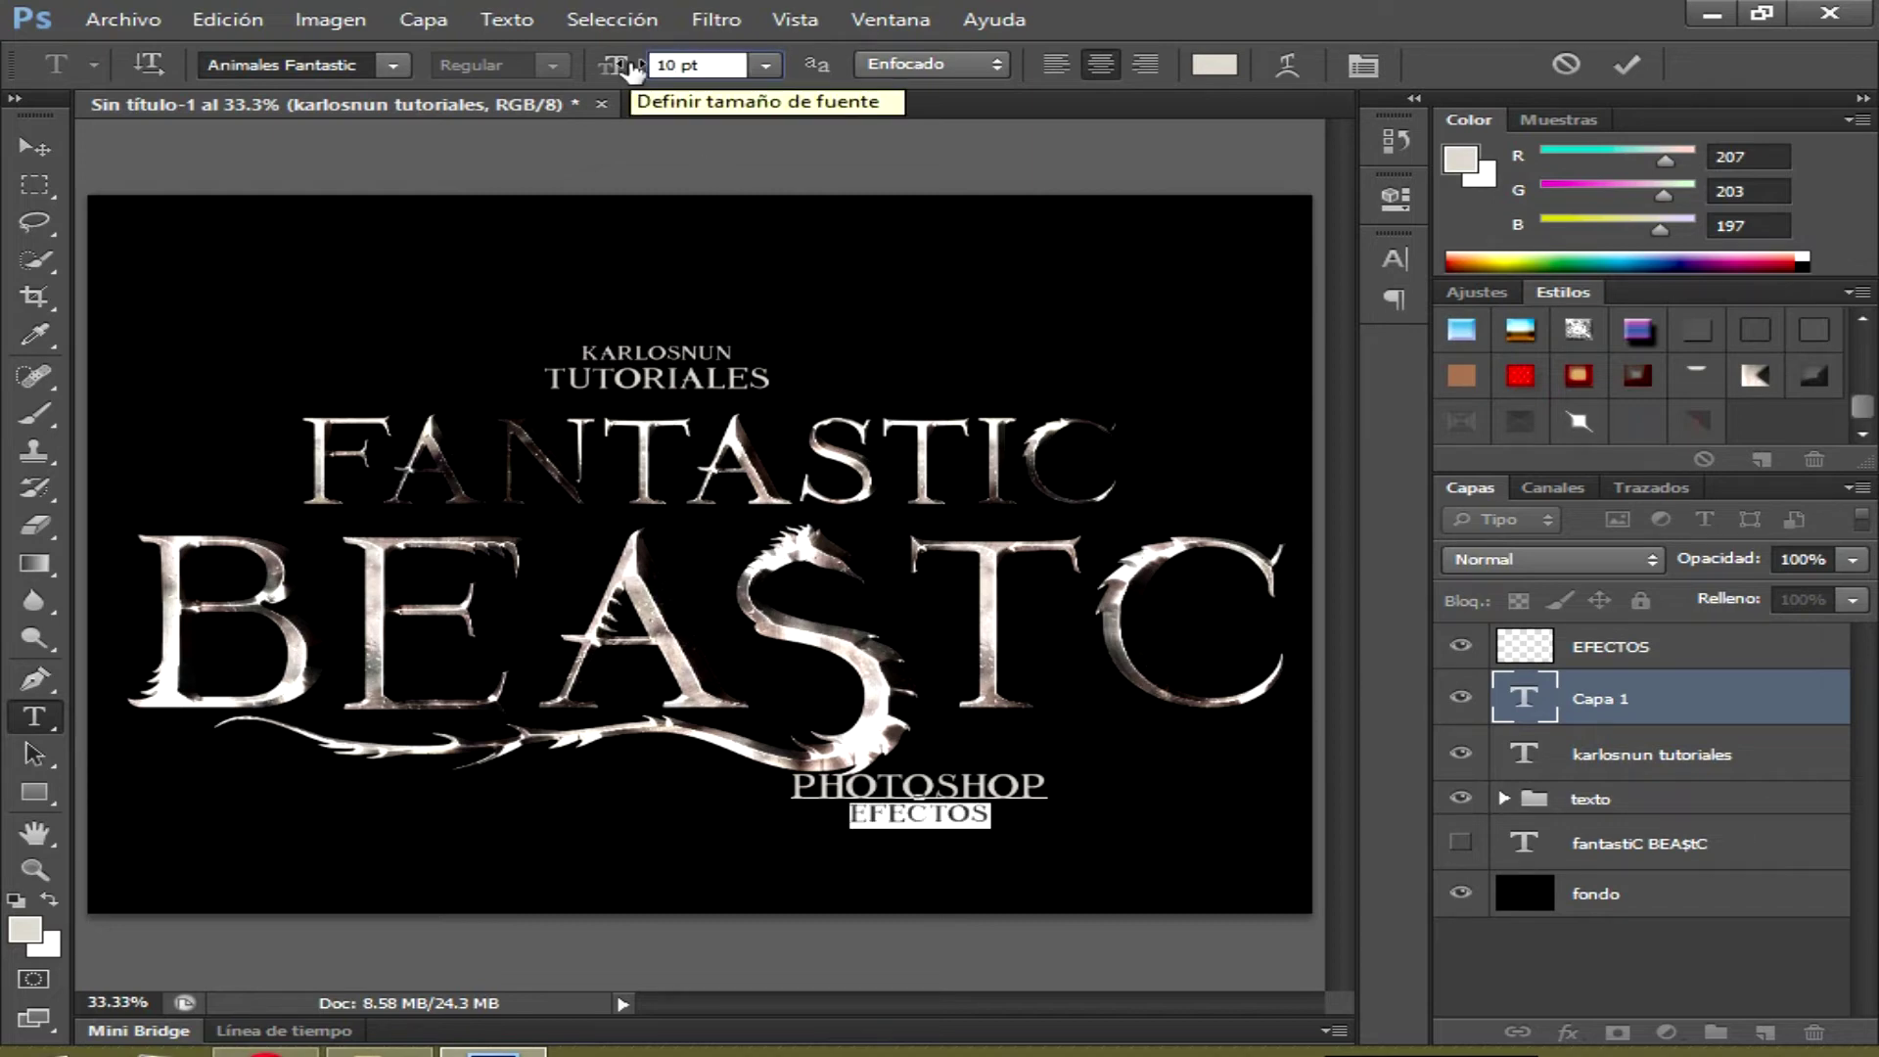
click(1626, 67)
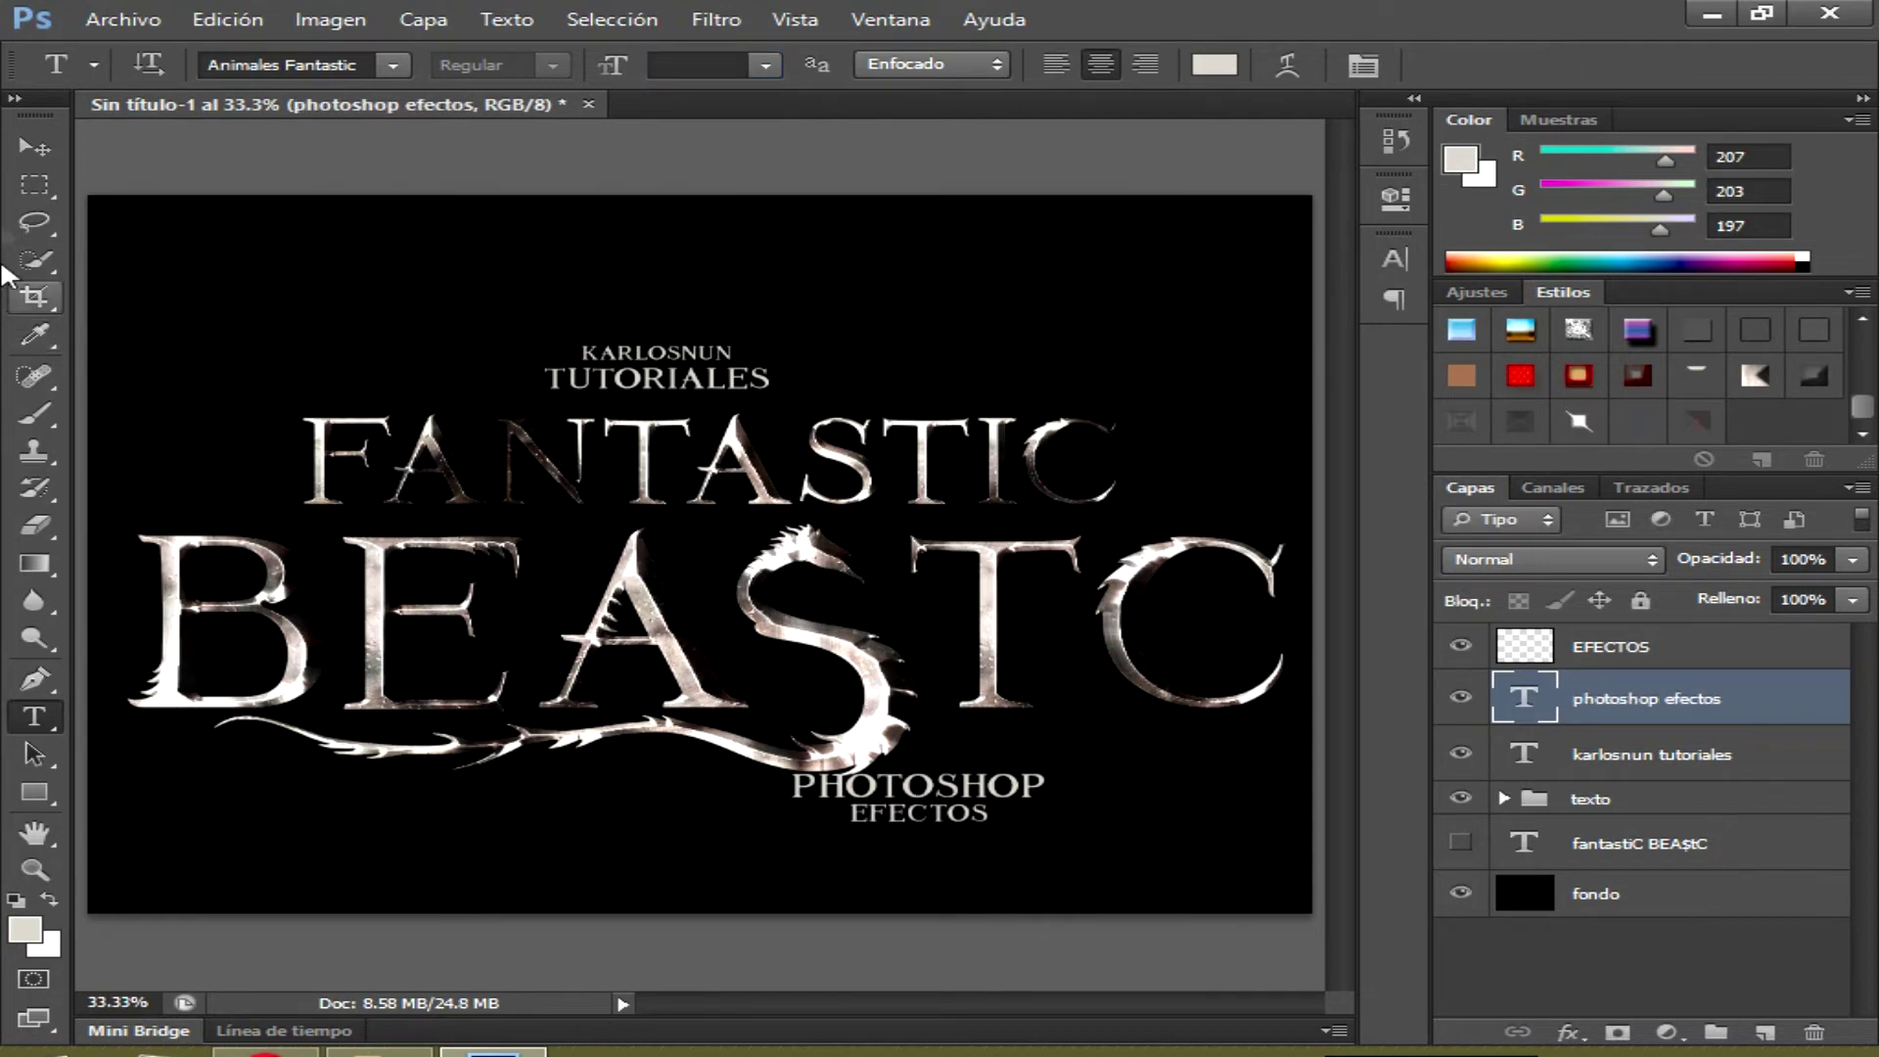
click(21, 149)
drag(913, 808, 1076, 784)
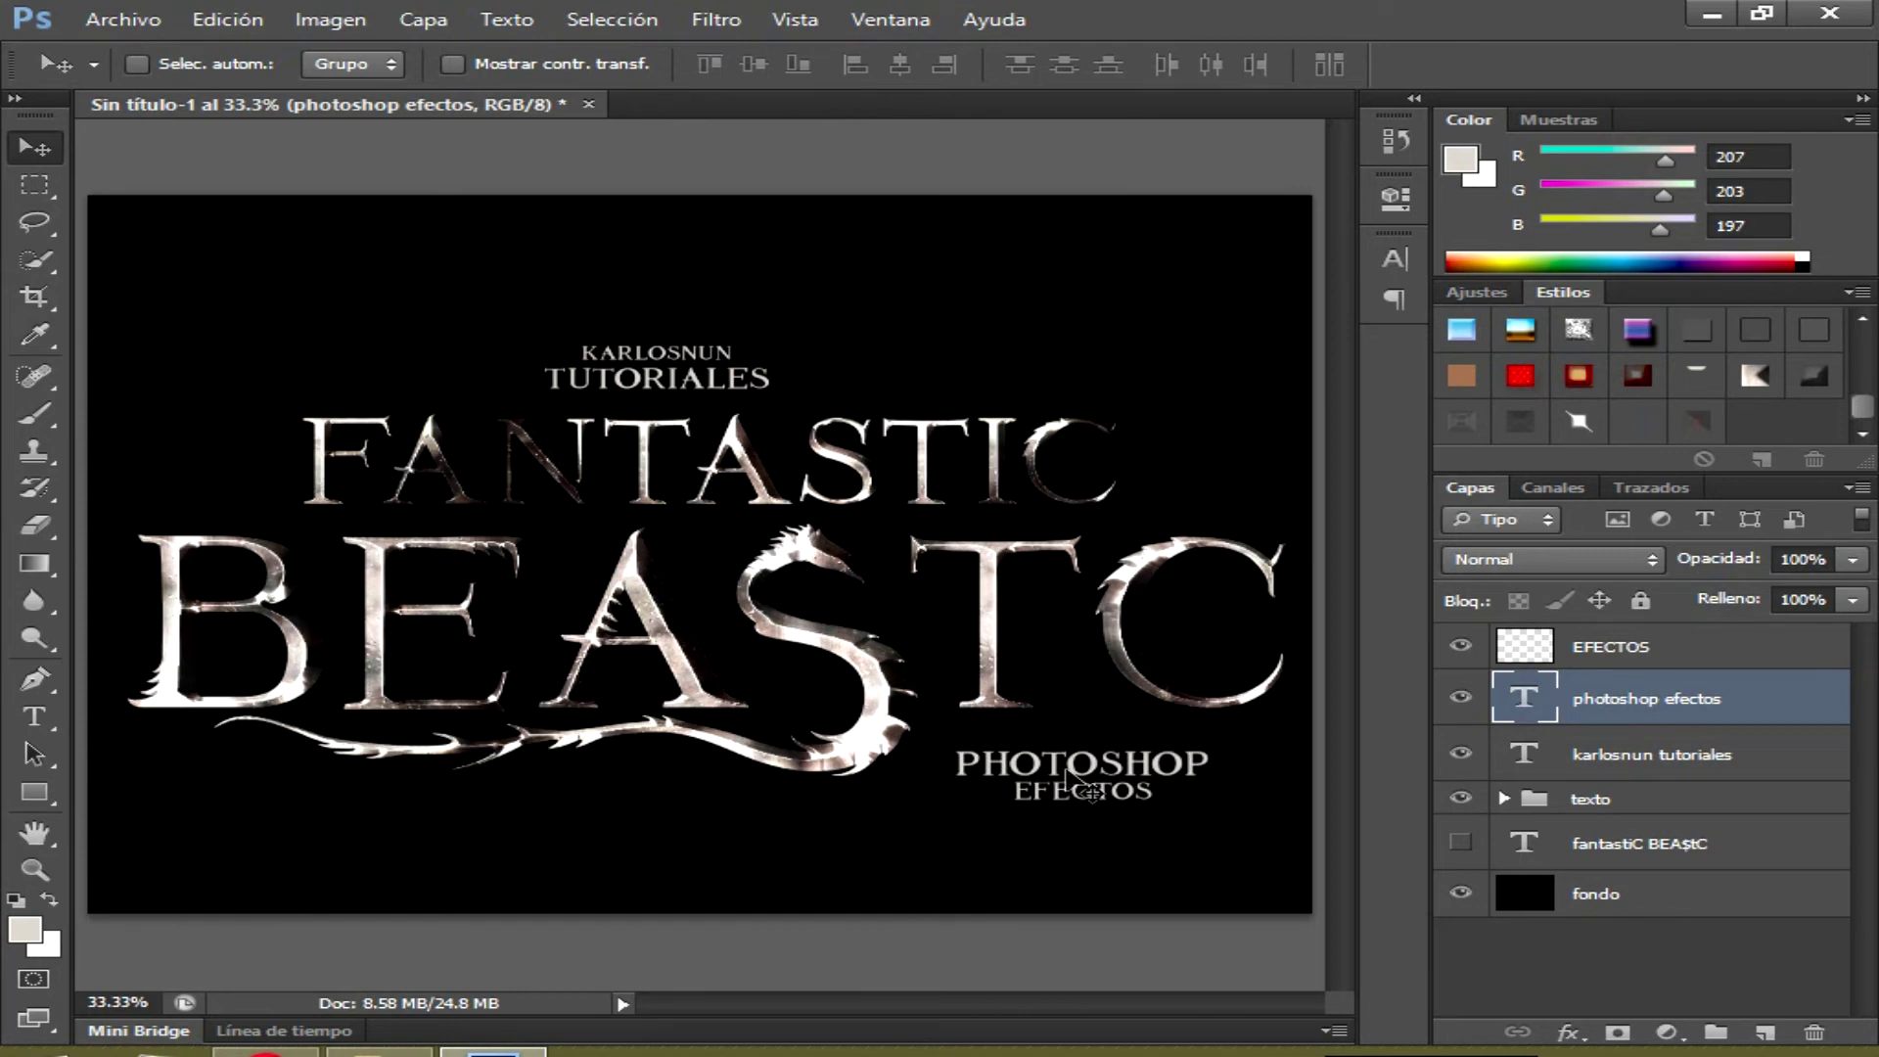
drag(1798, 704, 1795, 382)
click(1850, 292)
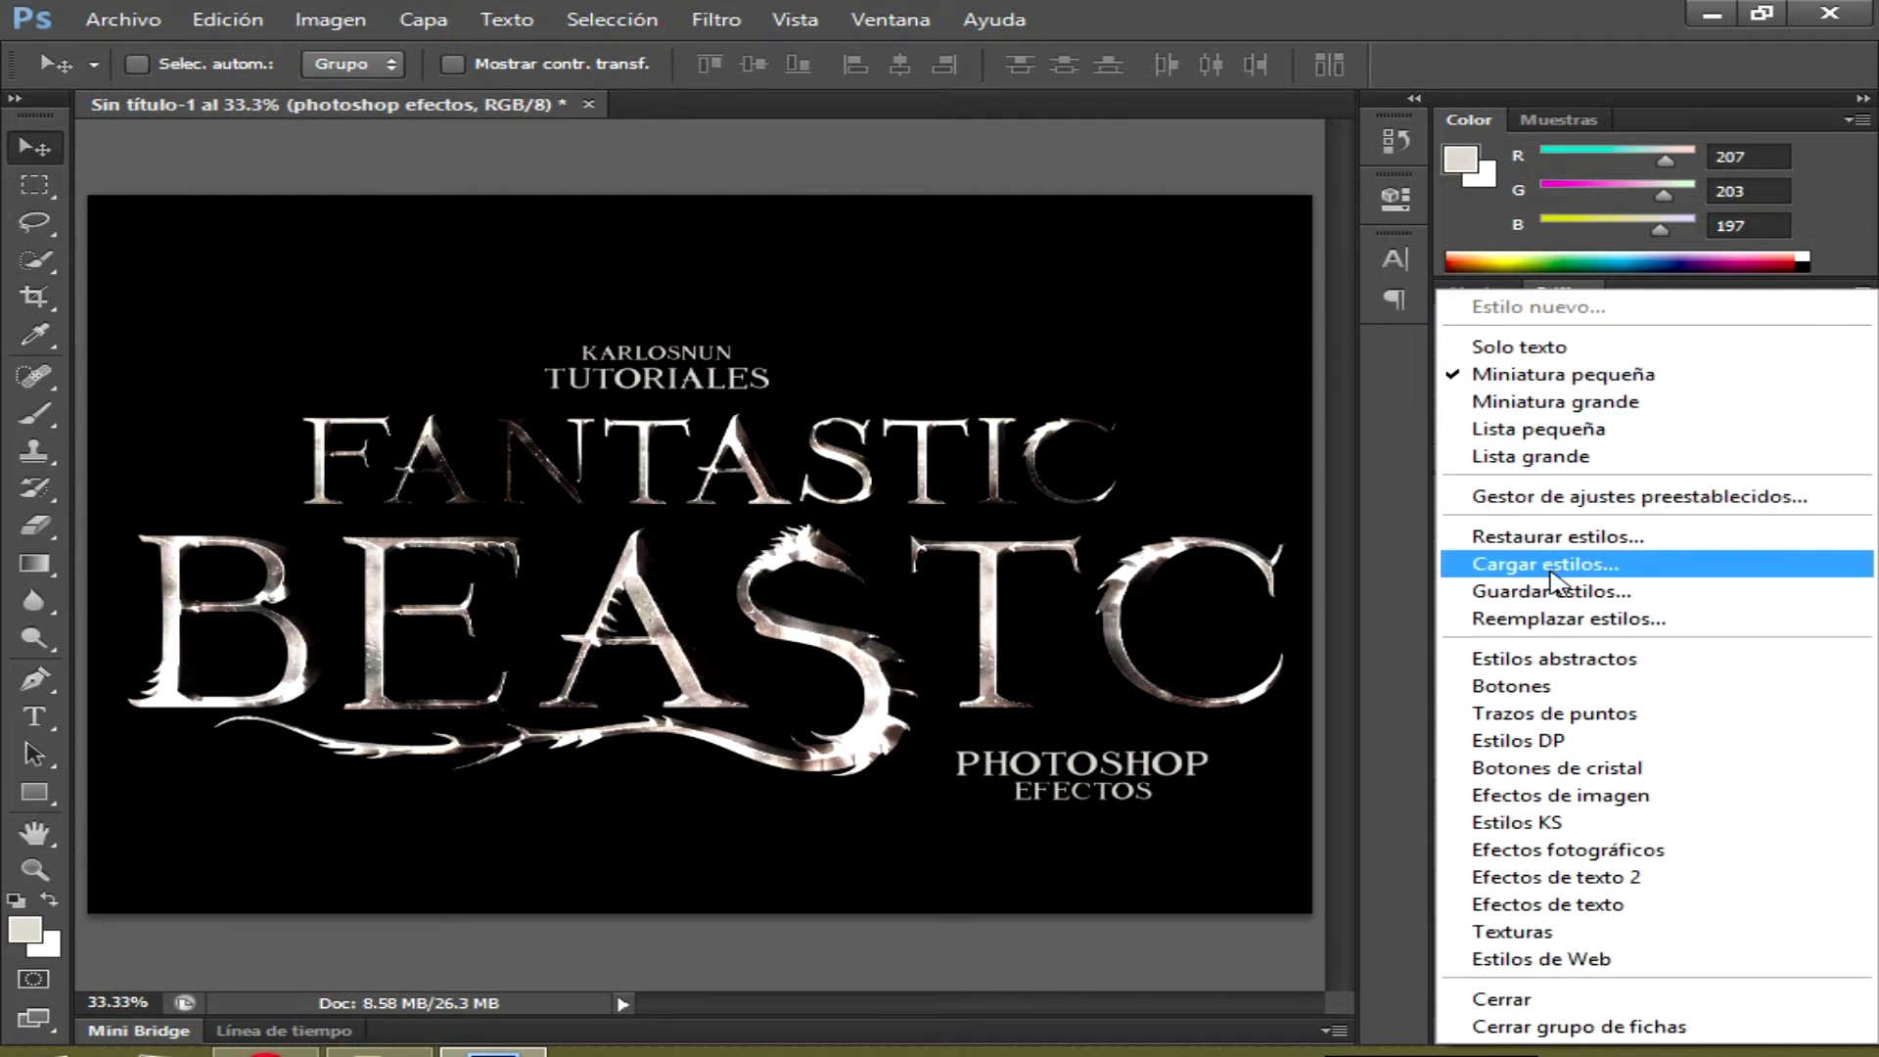
Load the 'textos pequeños' styles and apply the gold style to both credit layers
click(1550, 565)
click(1251, 567)
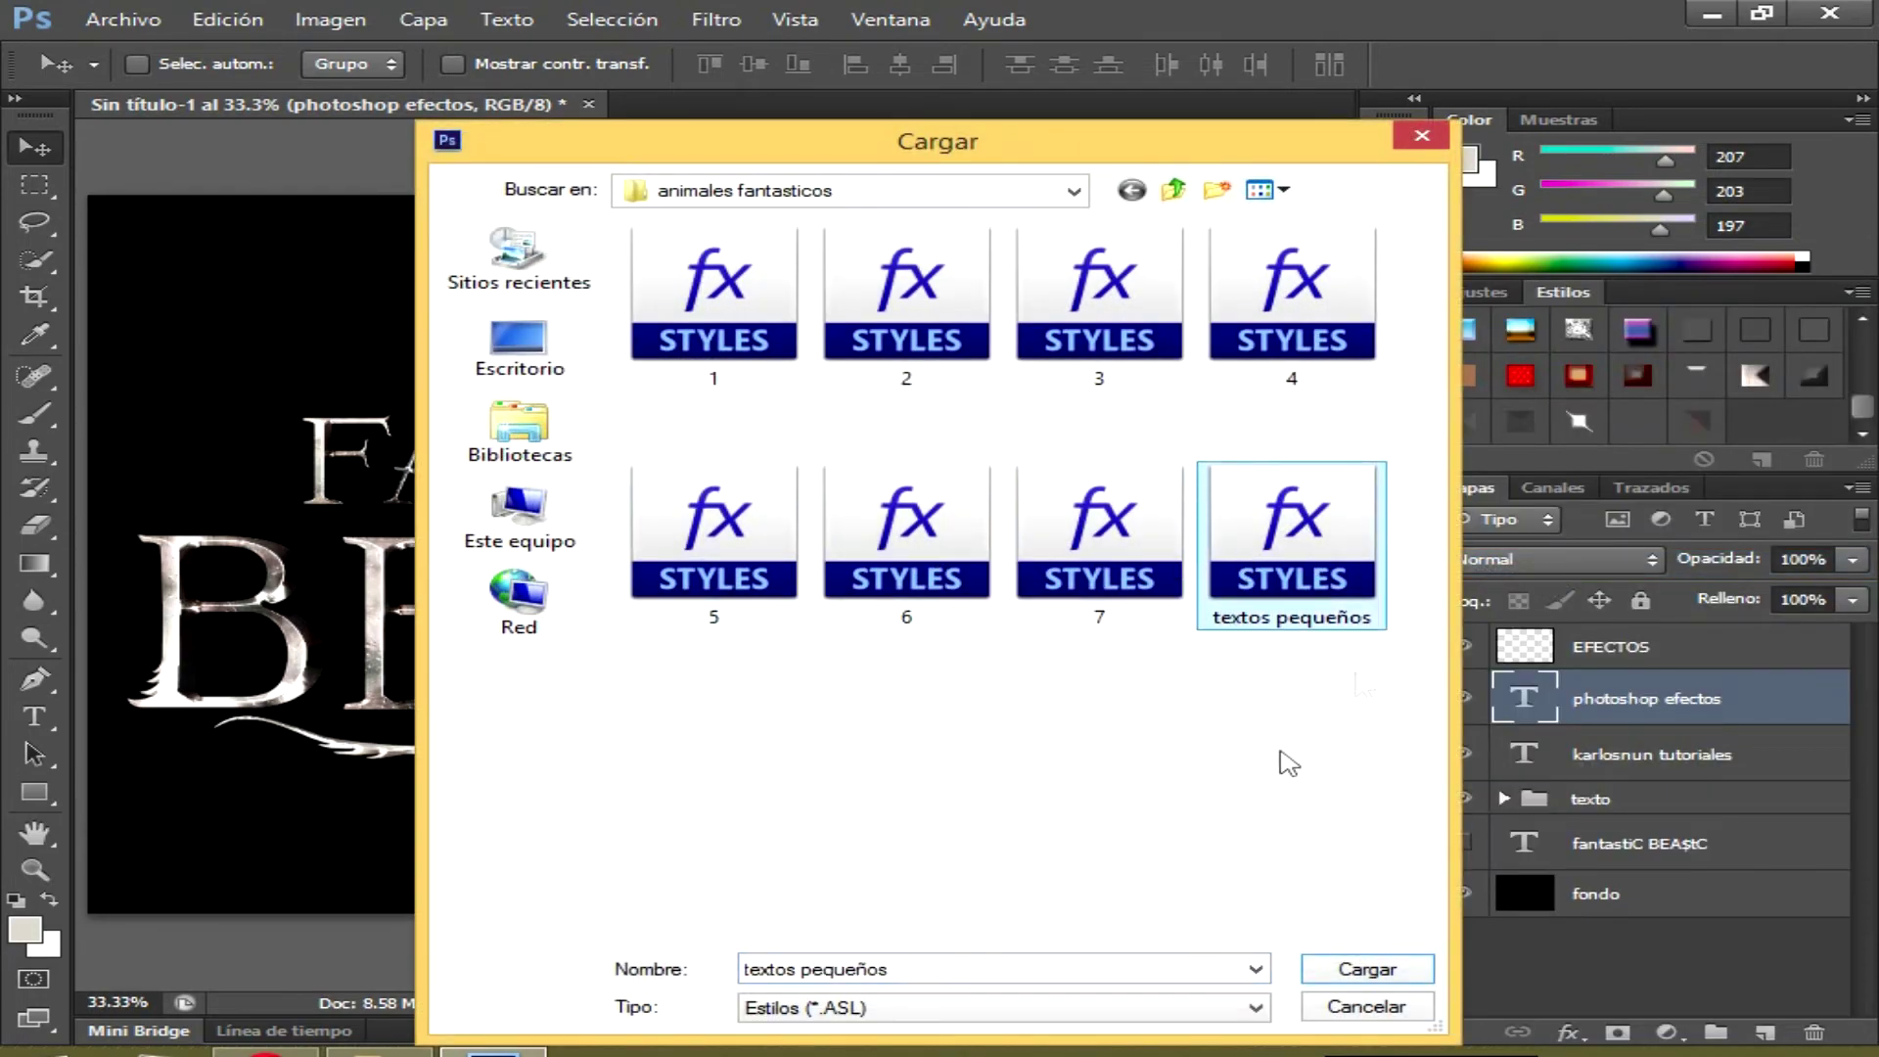
click(1375, 971)
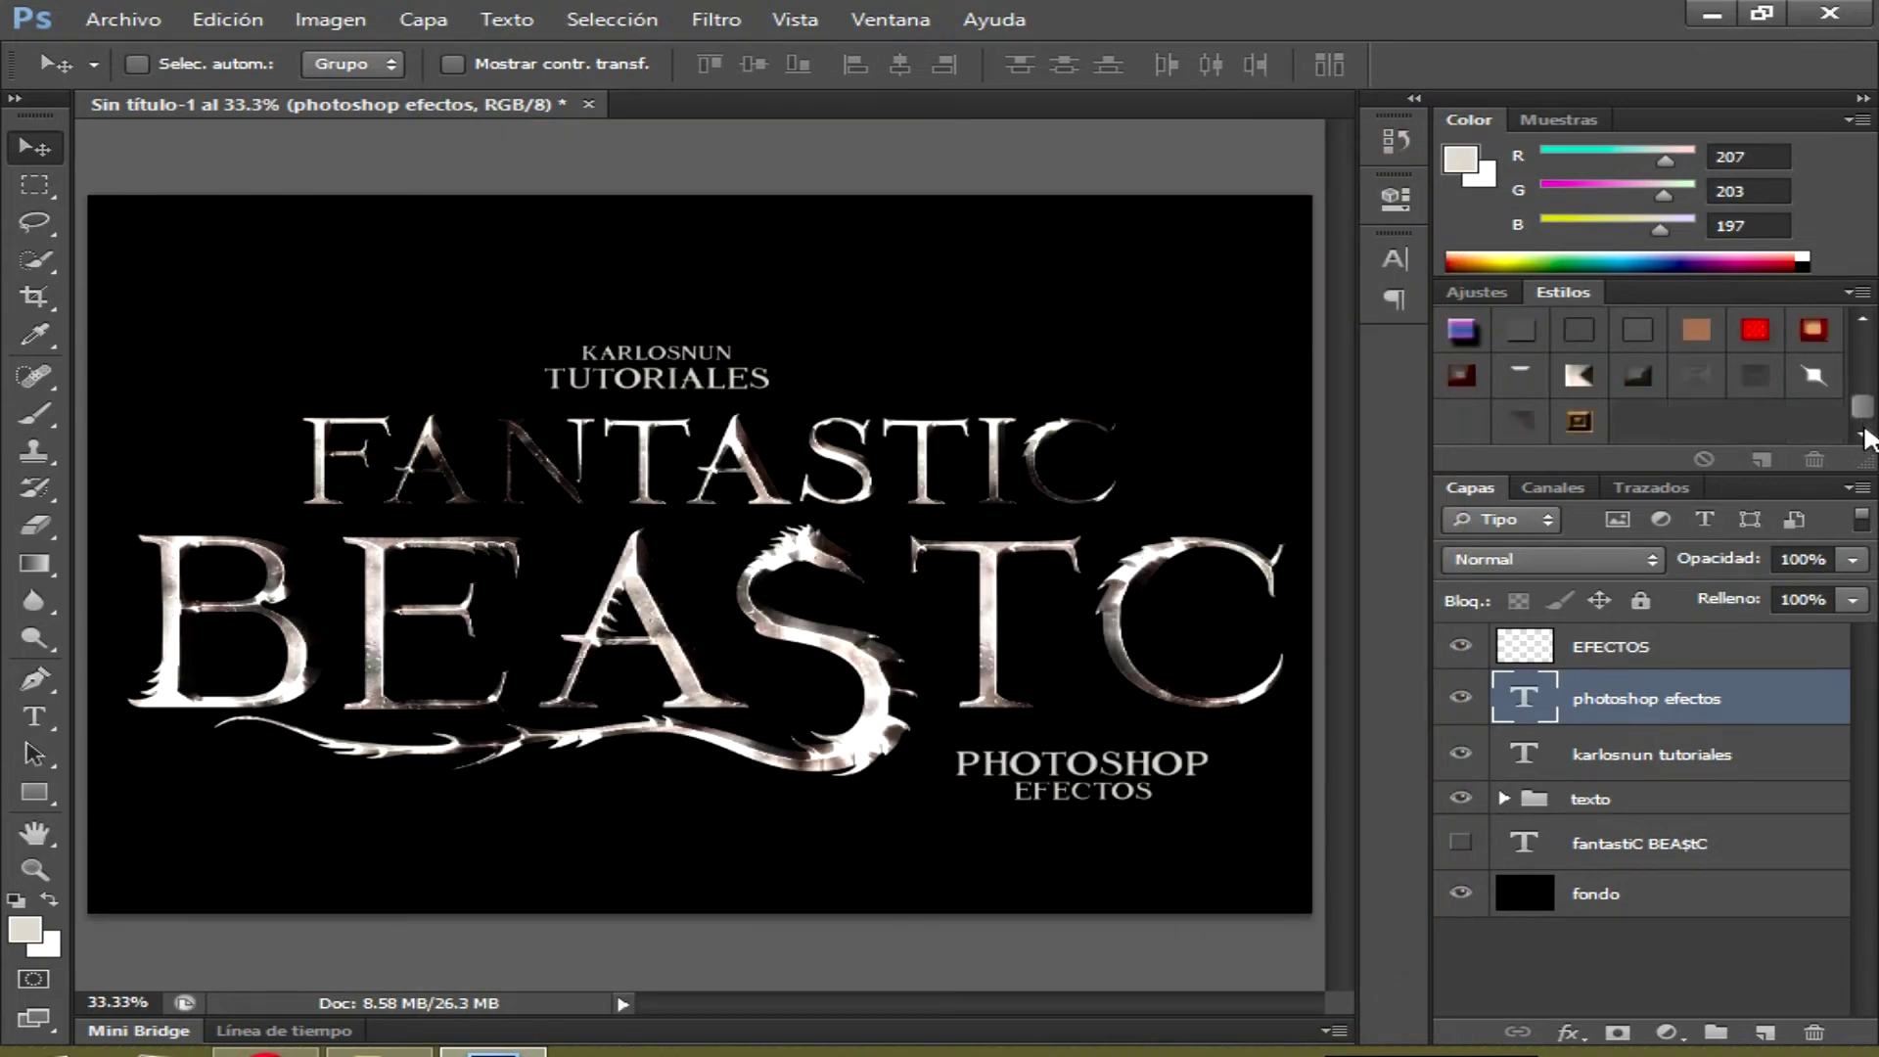
click(1579, 423)
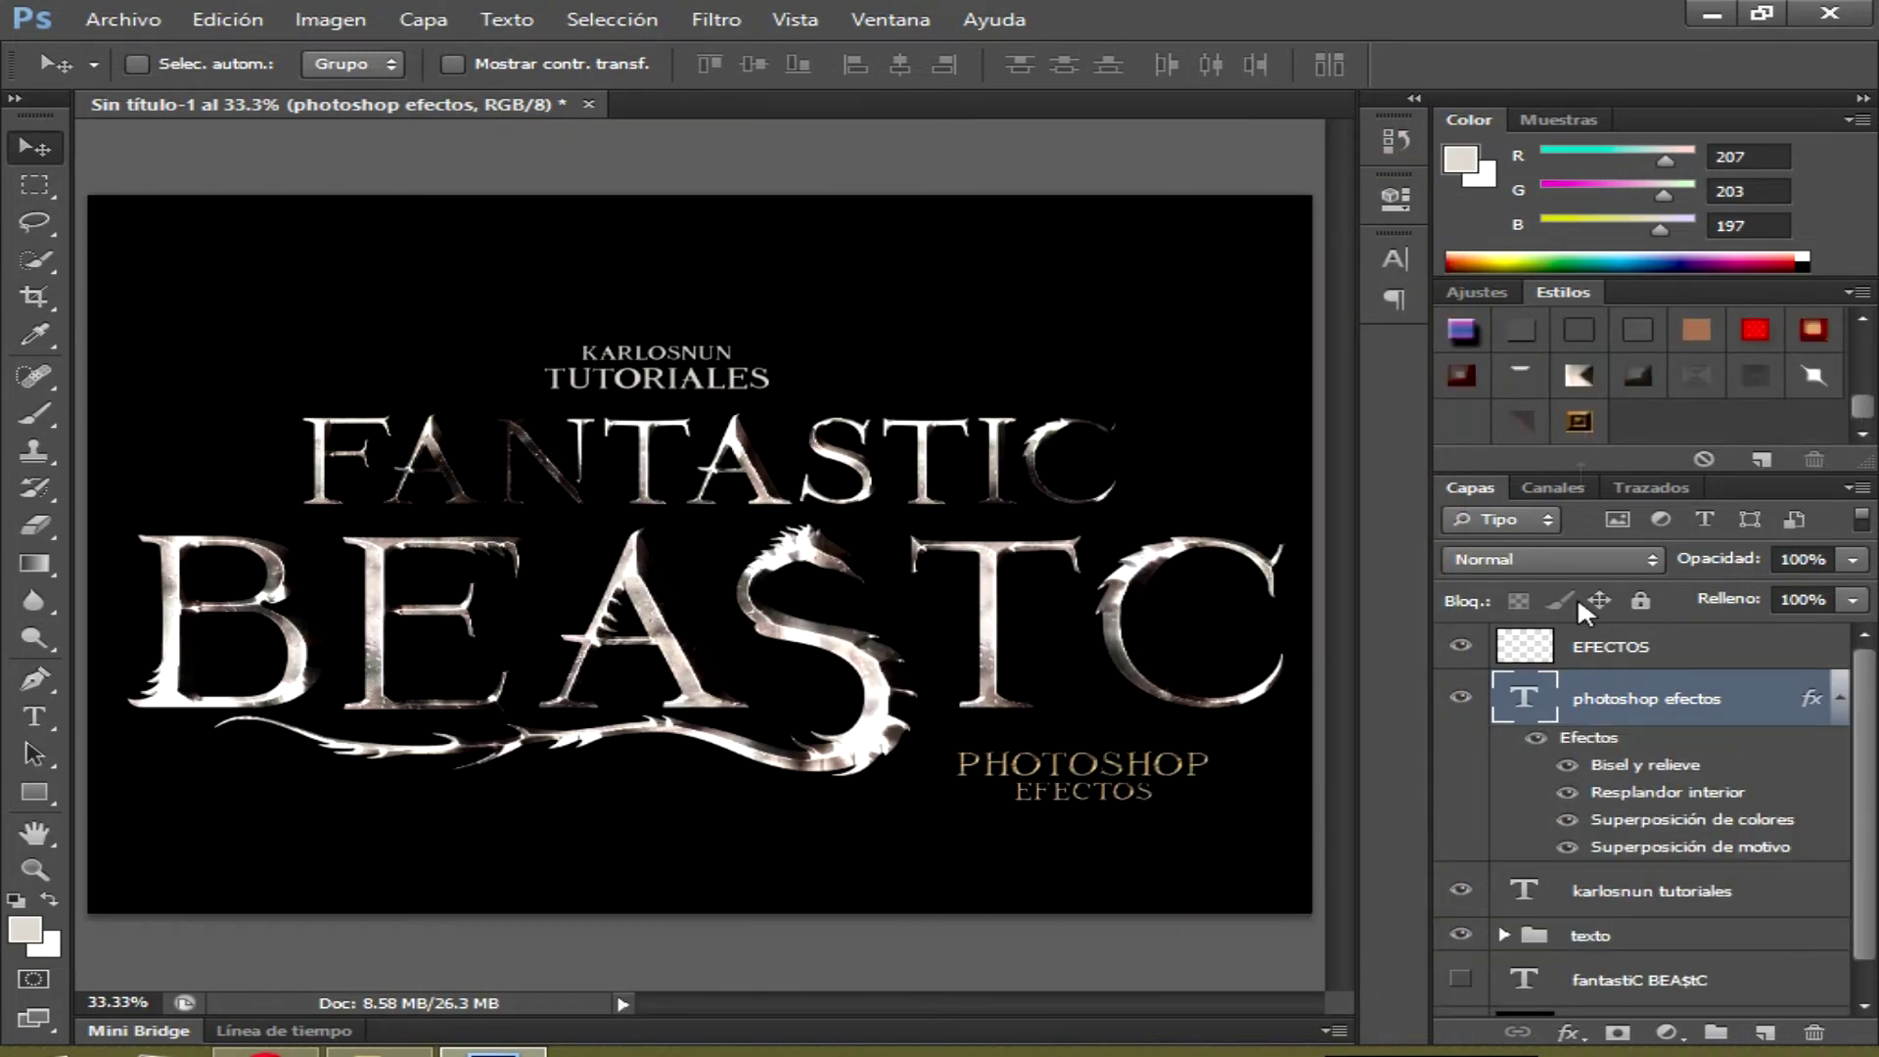
click(1650, 898)
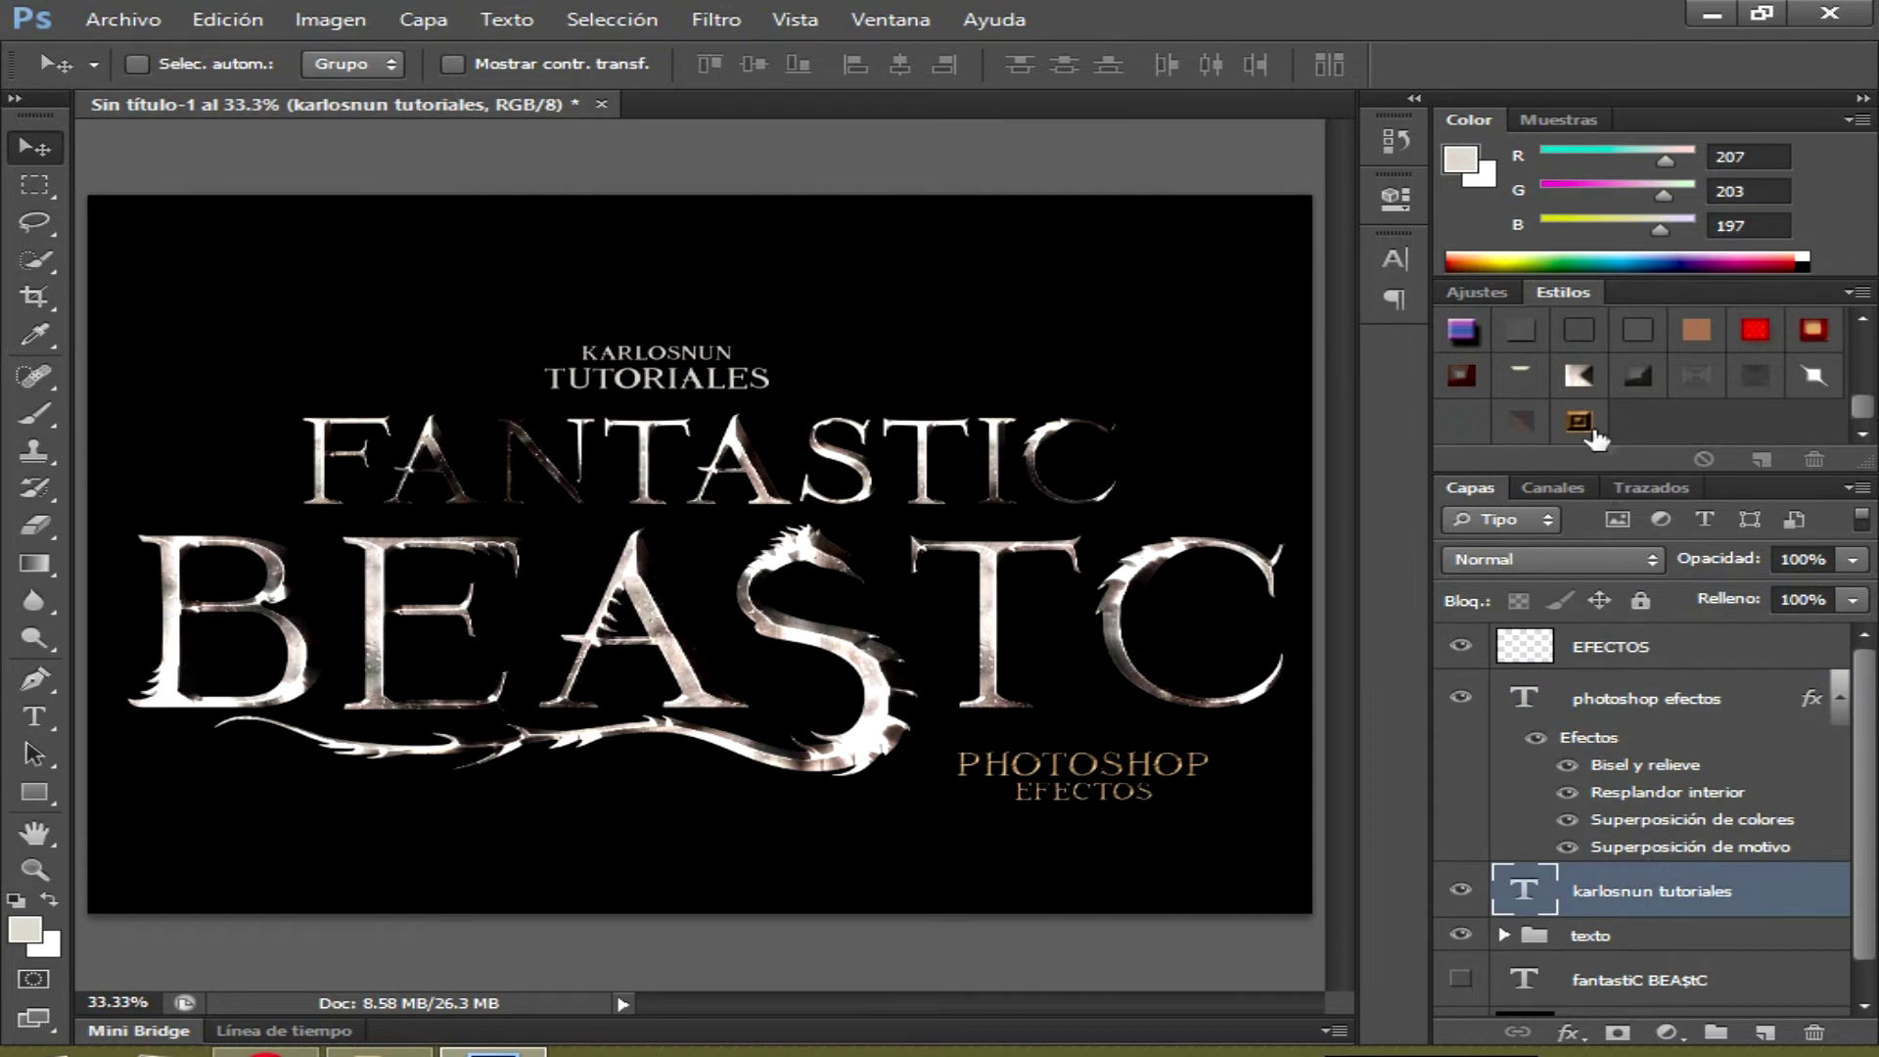
click(1580, 423)
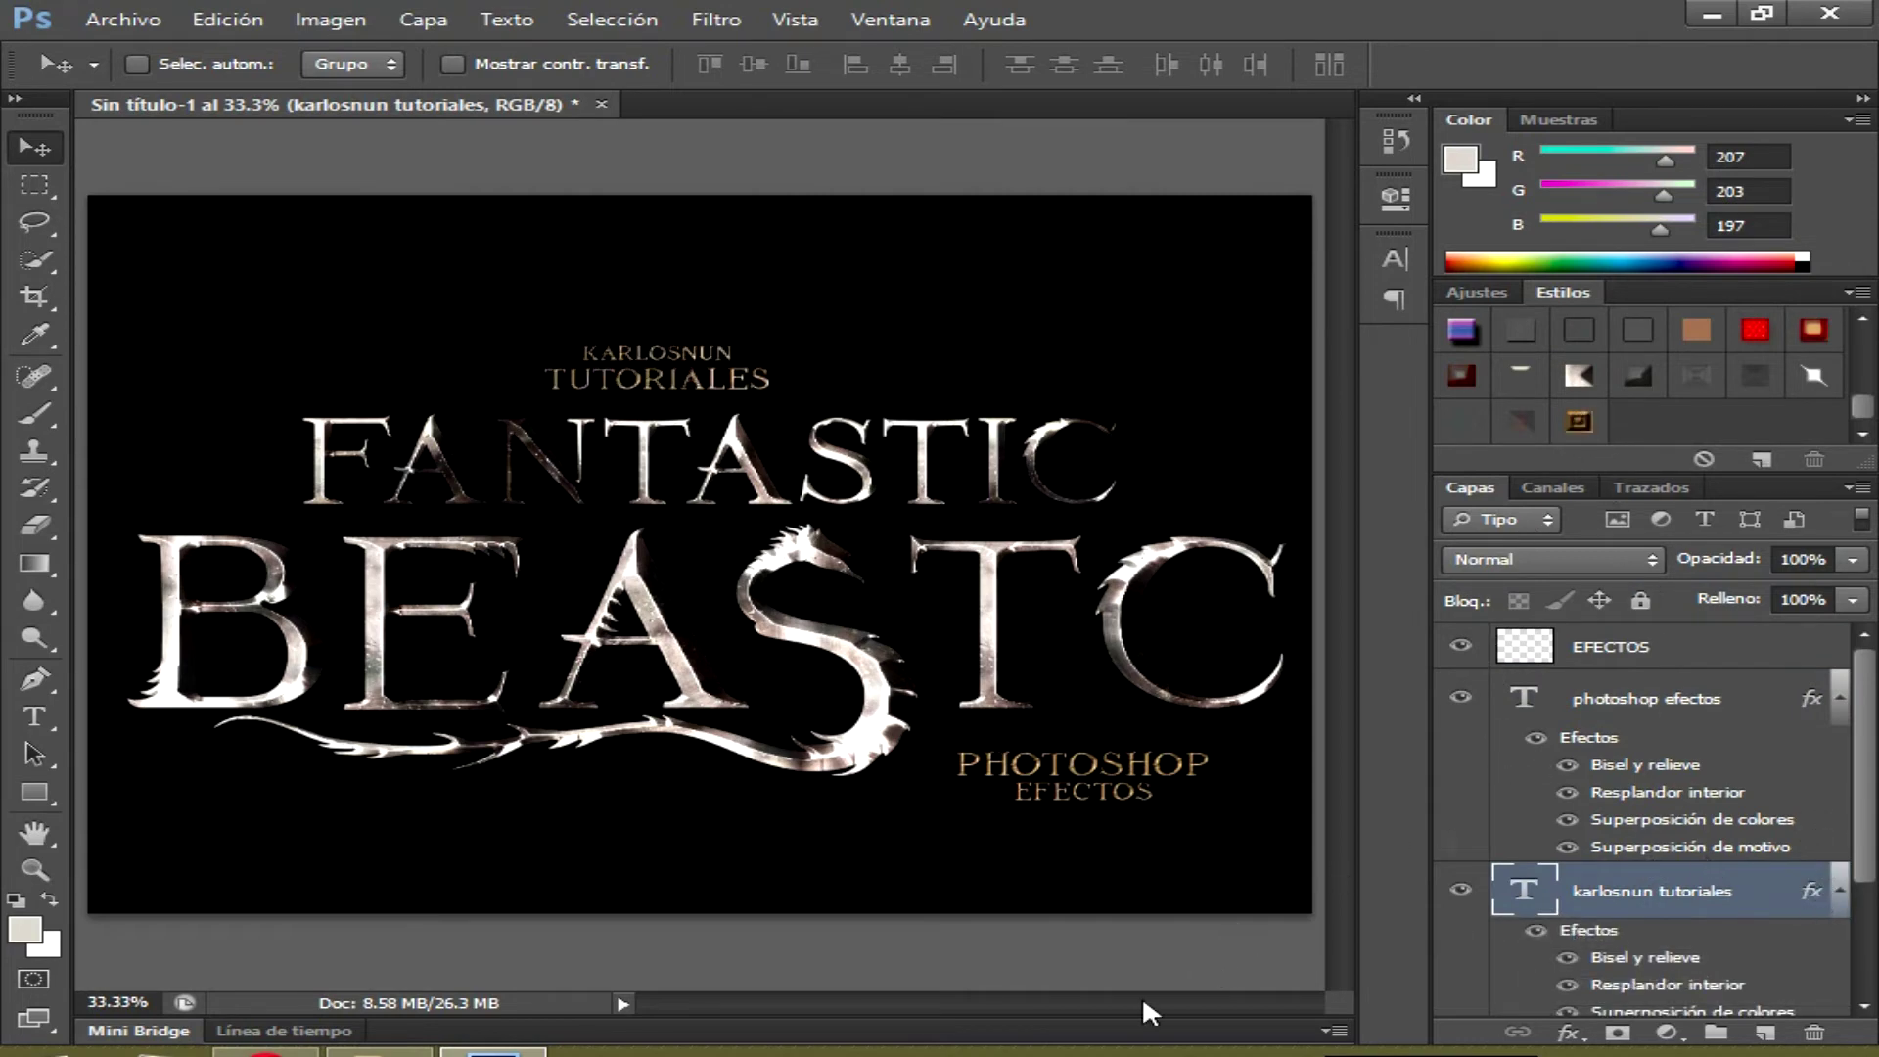
Zoom to 100% and pan around to inspect the title and credit lettering
key(ctrl+plus)
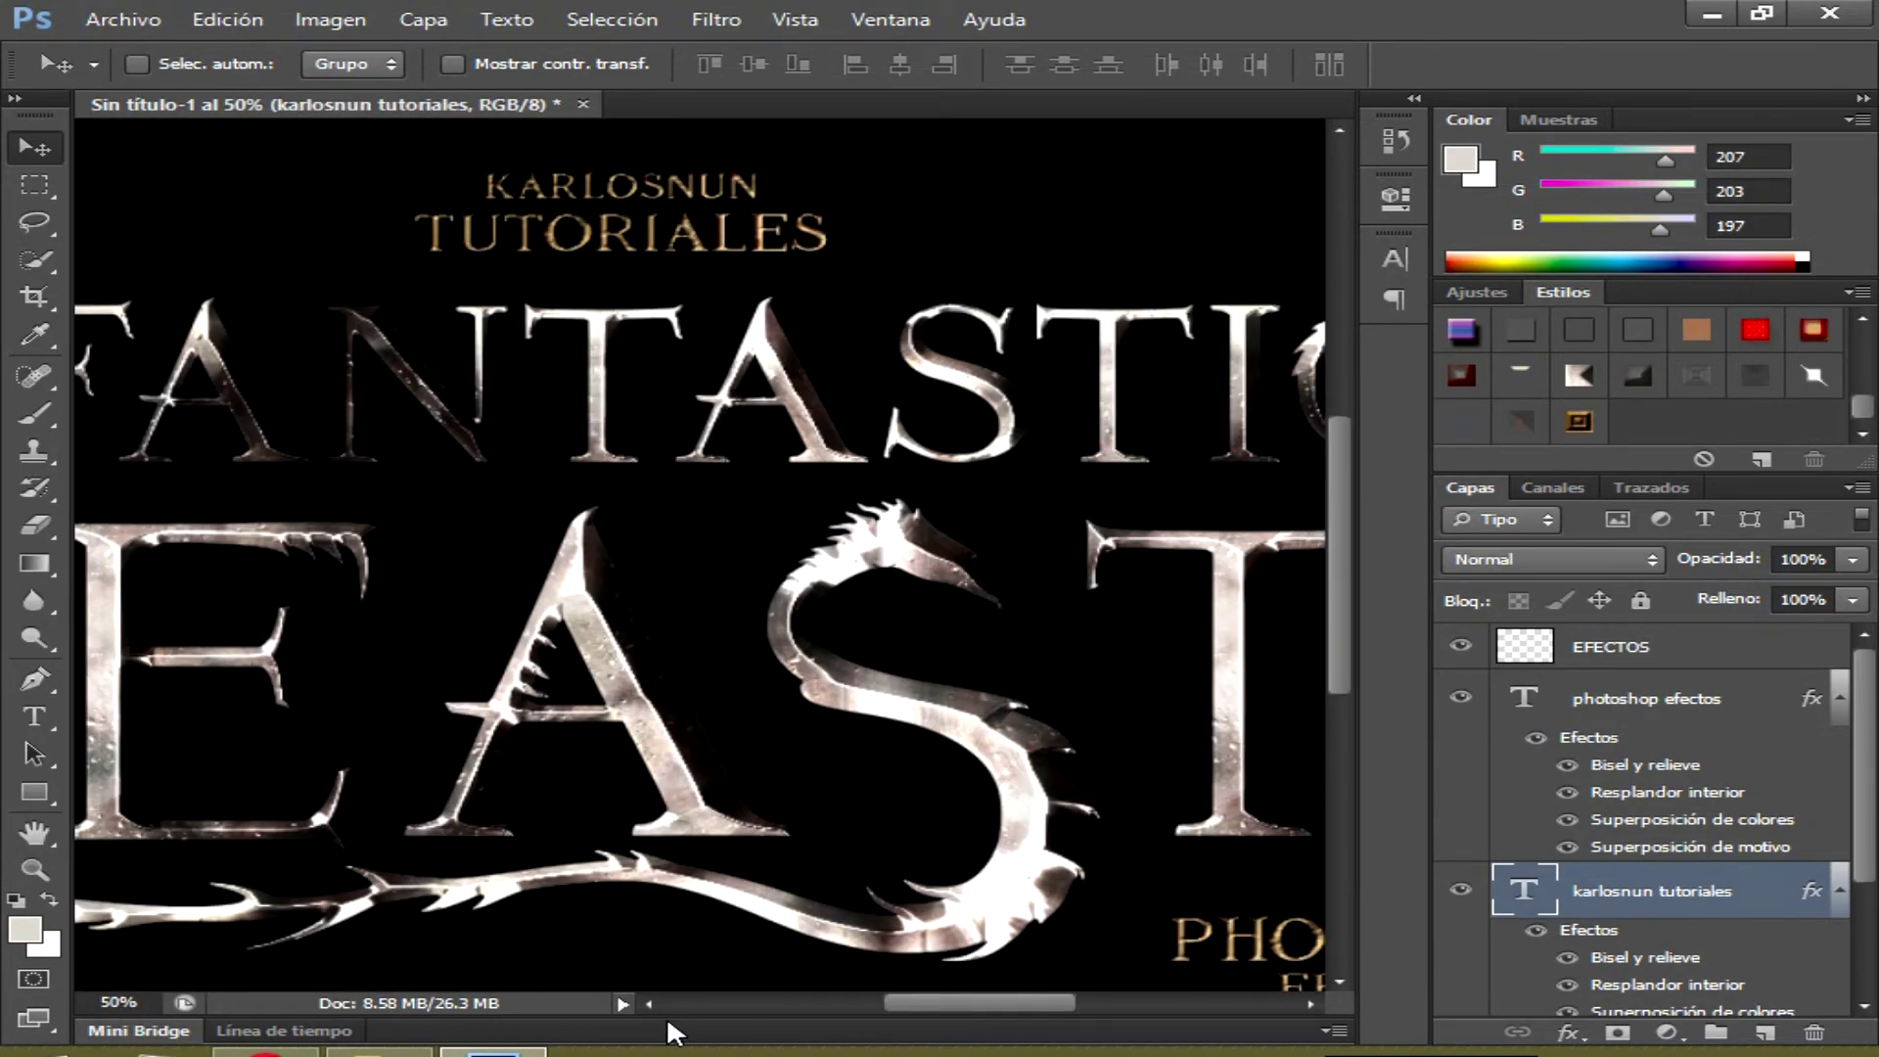
key(ctrl+plus)
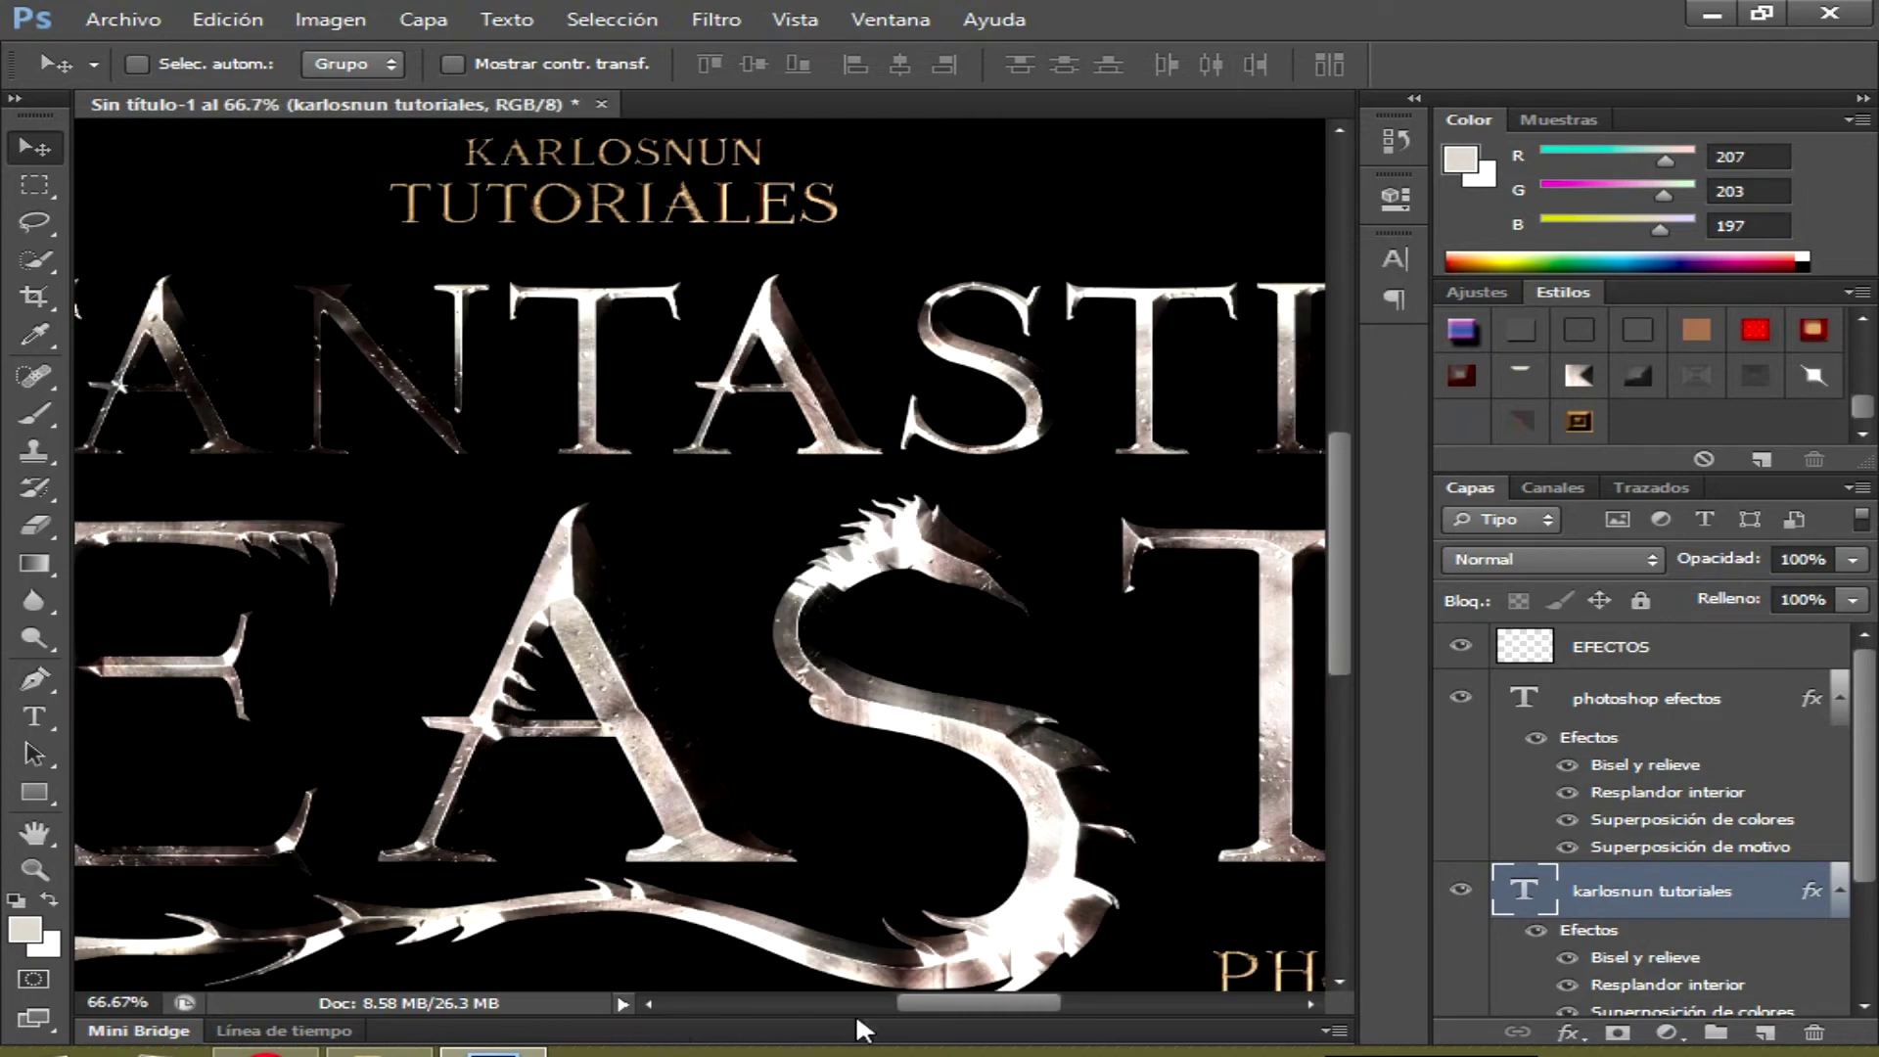
key(ctrl+plus)
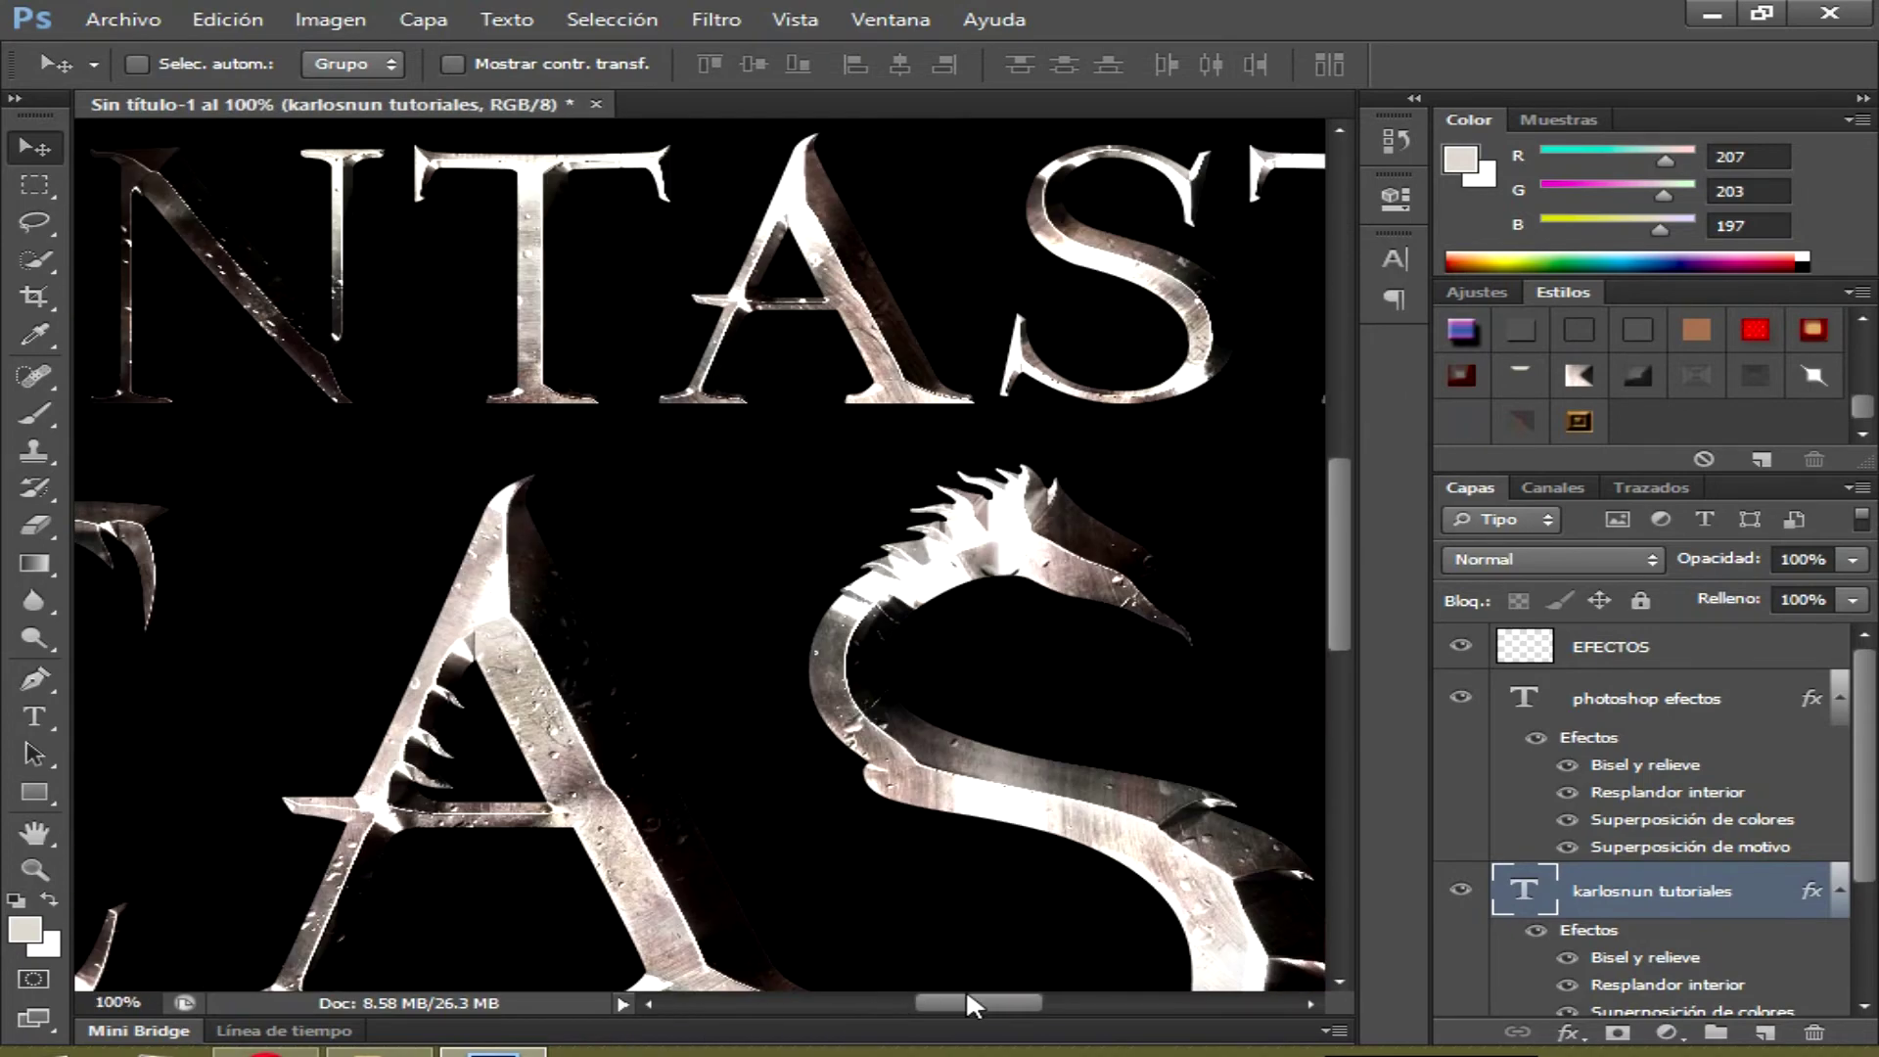
drag(968, 992, 848, 1000)
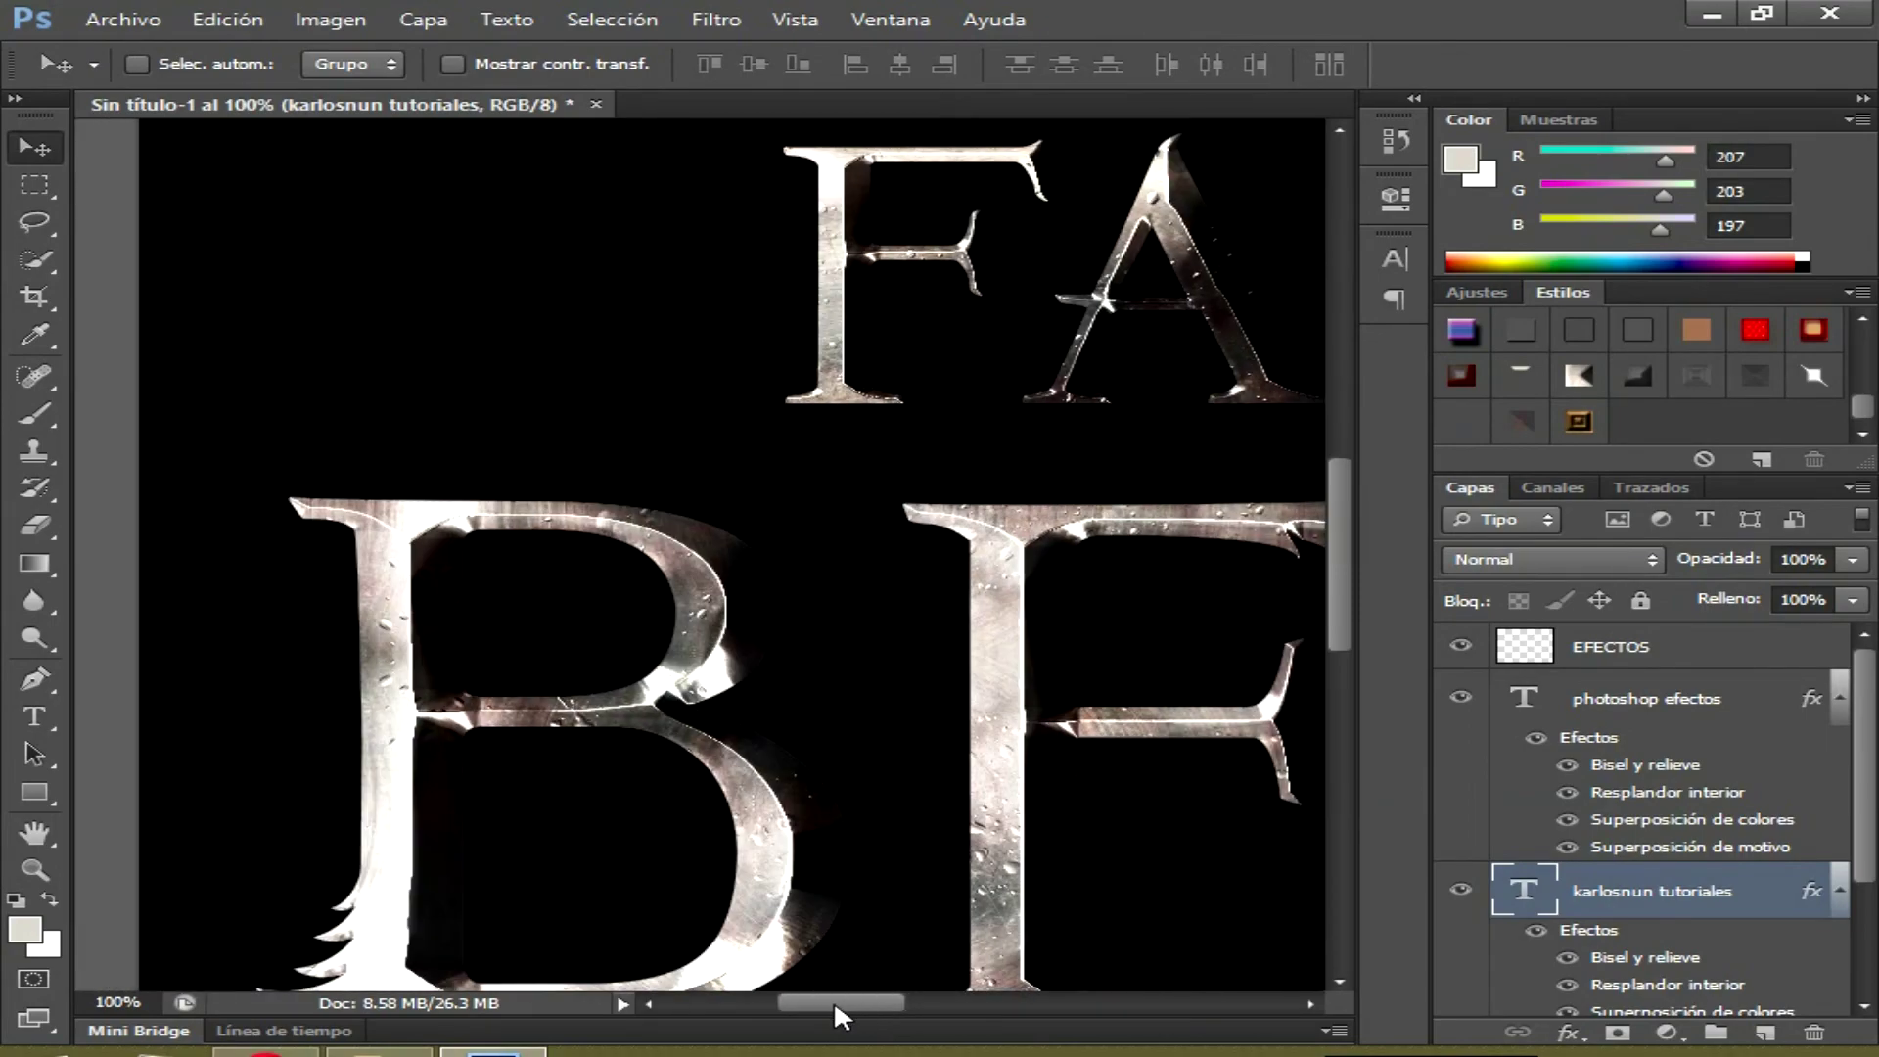
mouse_move(847, 1000)
mouse_down()
mouse_move(1107, 995)
mouse_move(1001, 994)
mouse_up()
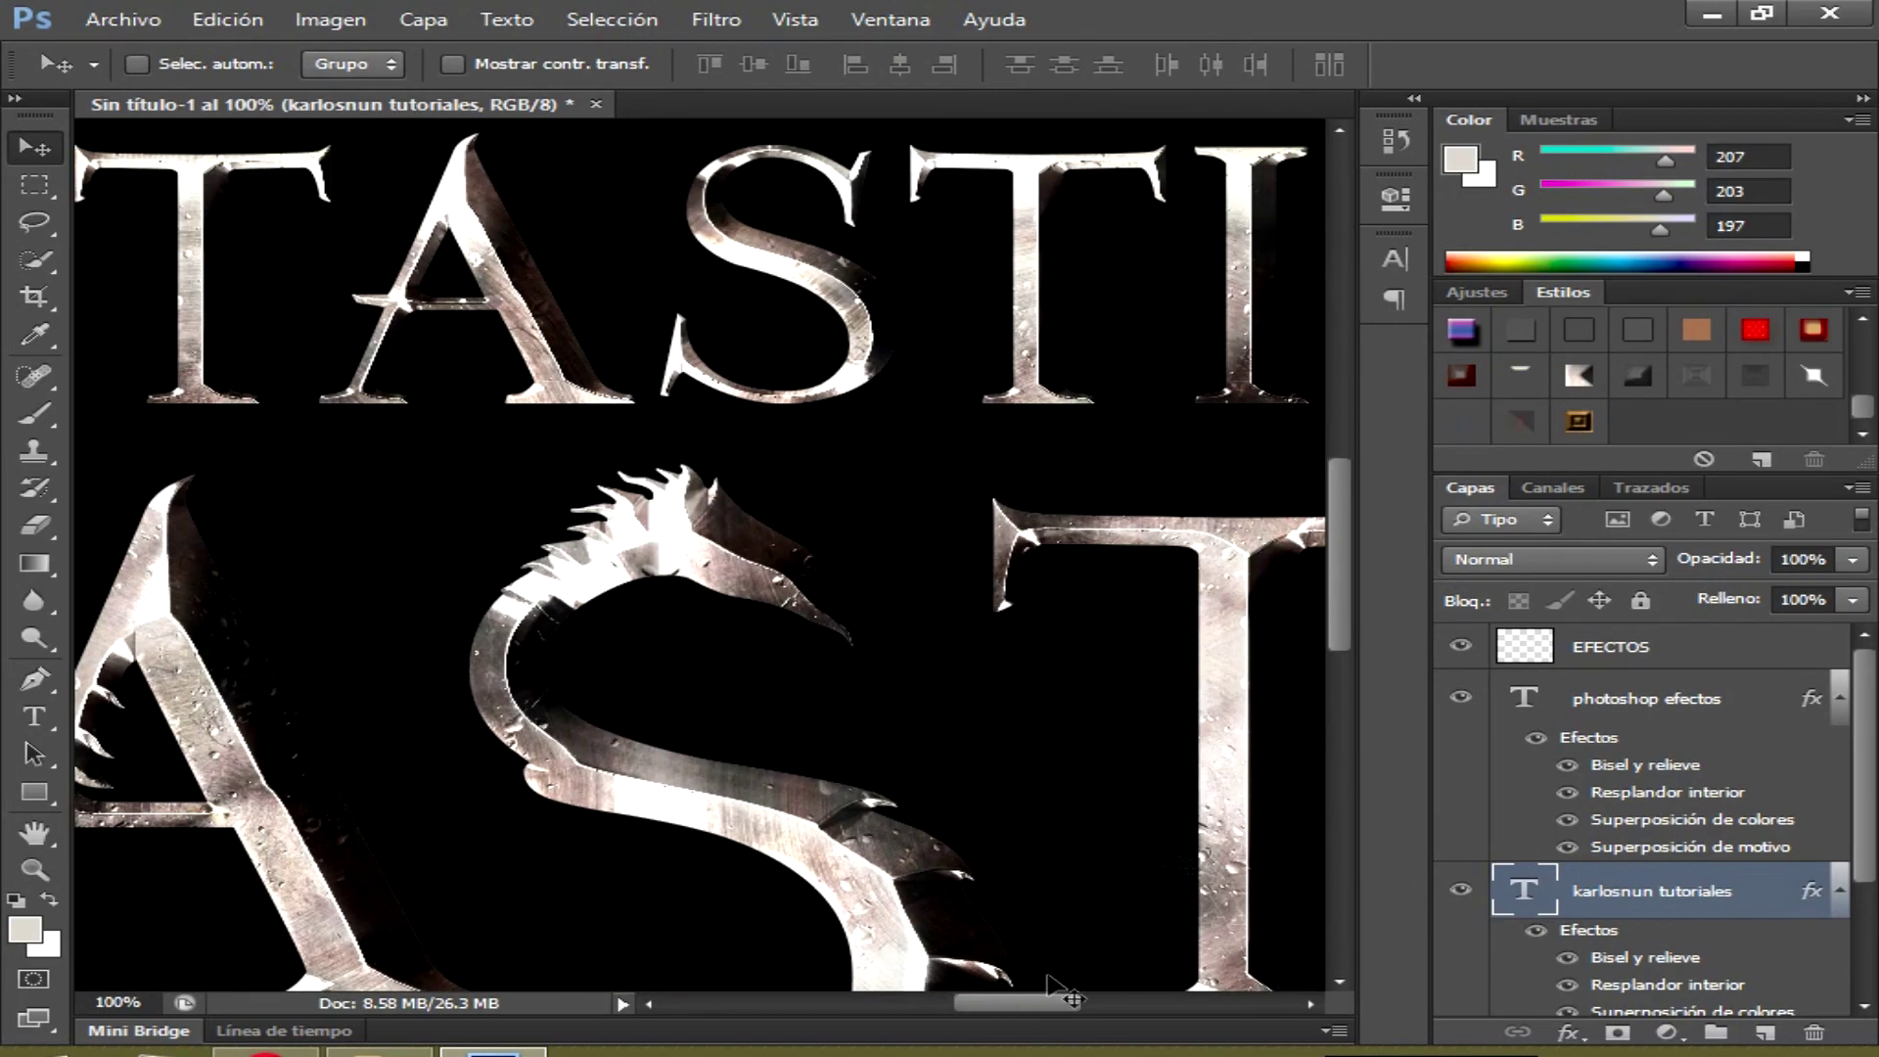
drag(1341, 601, 1347, 521)
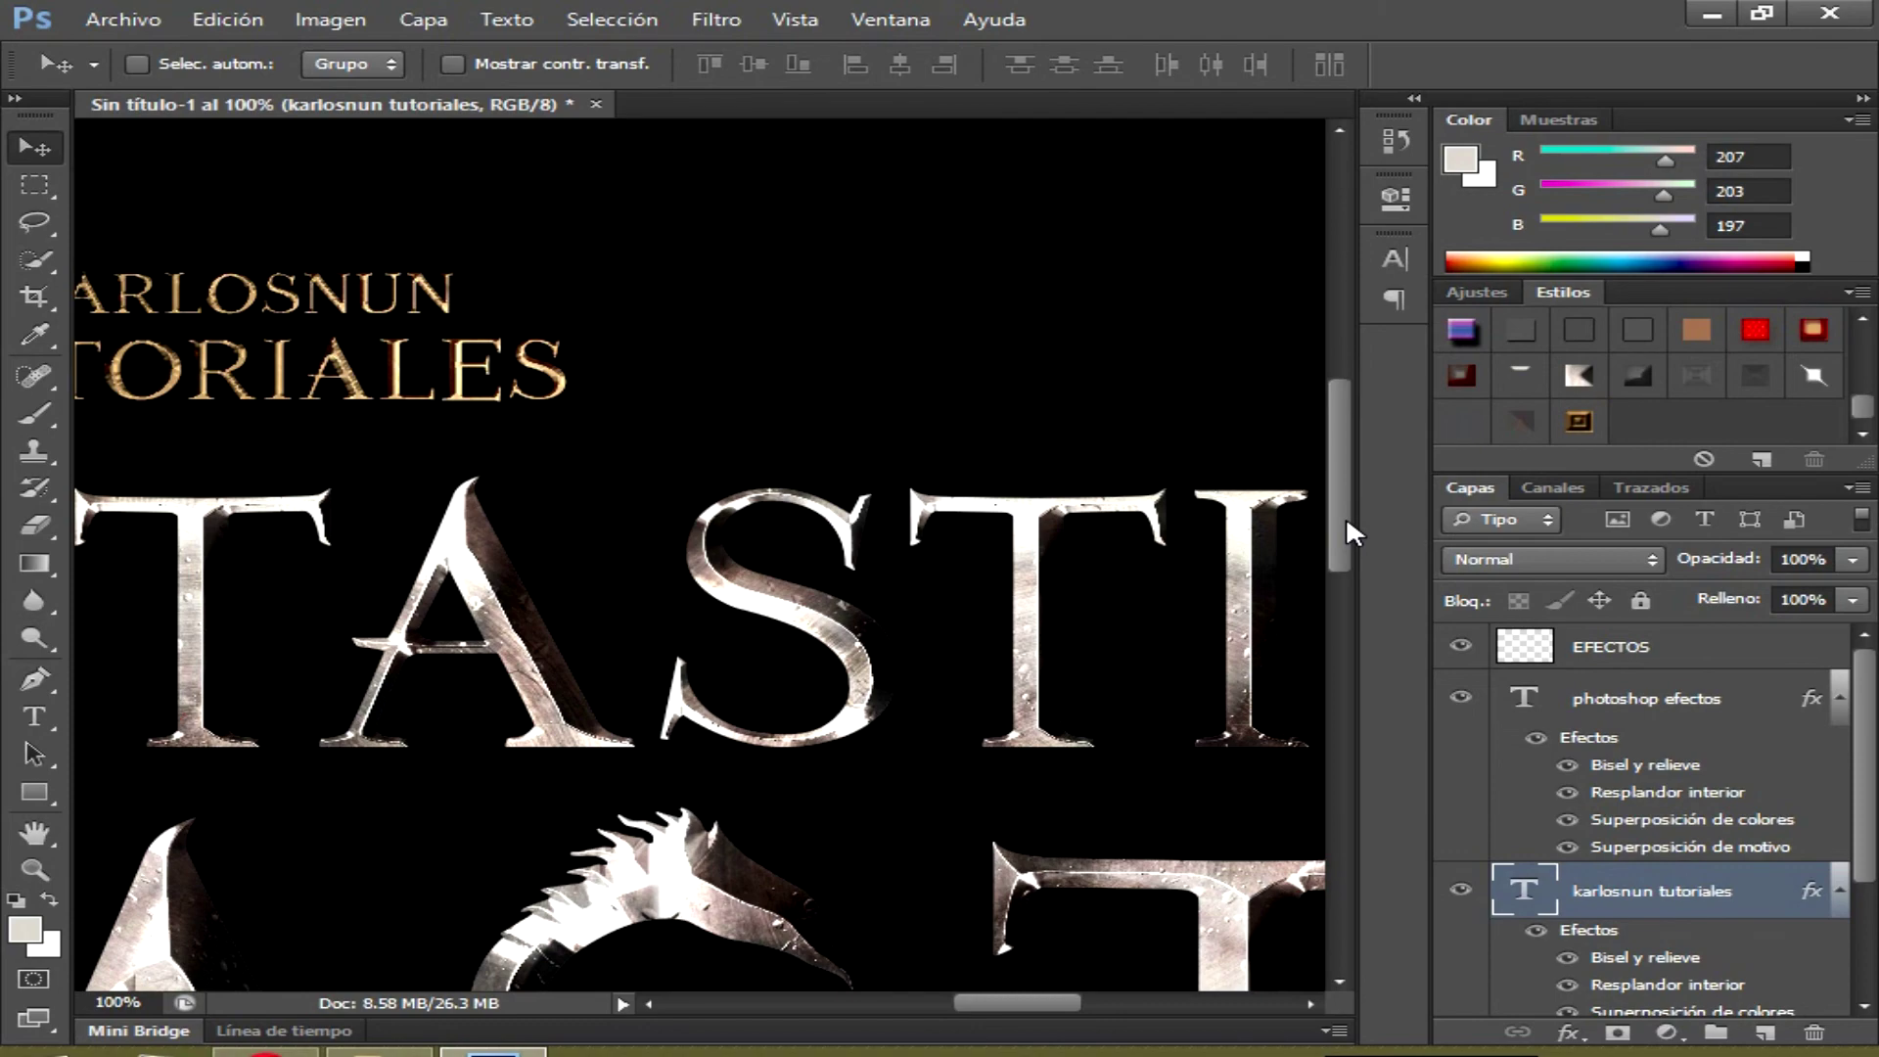
mouse_move(1018, 1002)
mouse_down()
mouse_move(978, 1003)
mouse_move(1064, 1008)
mouse_up()
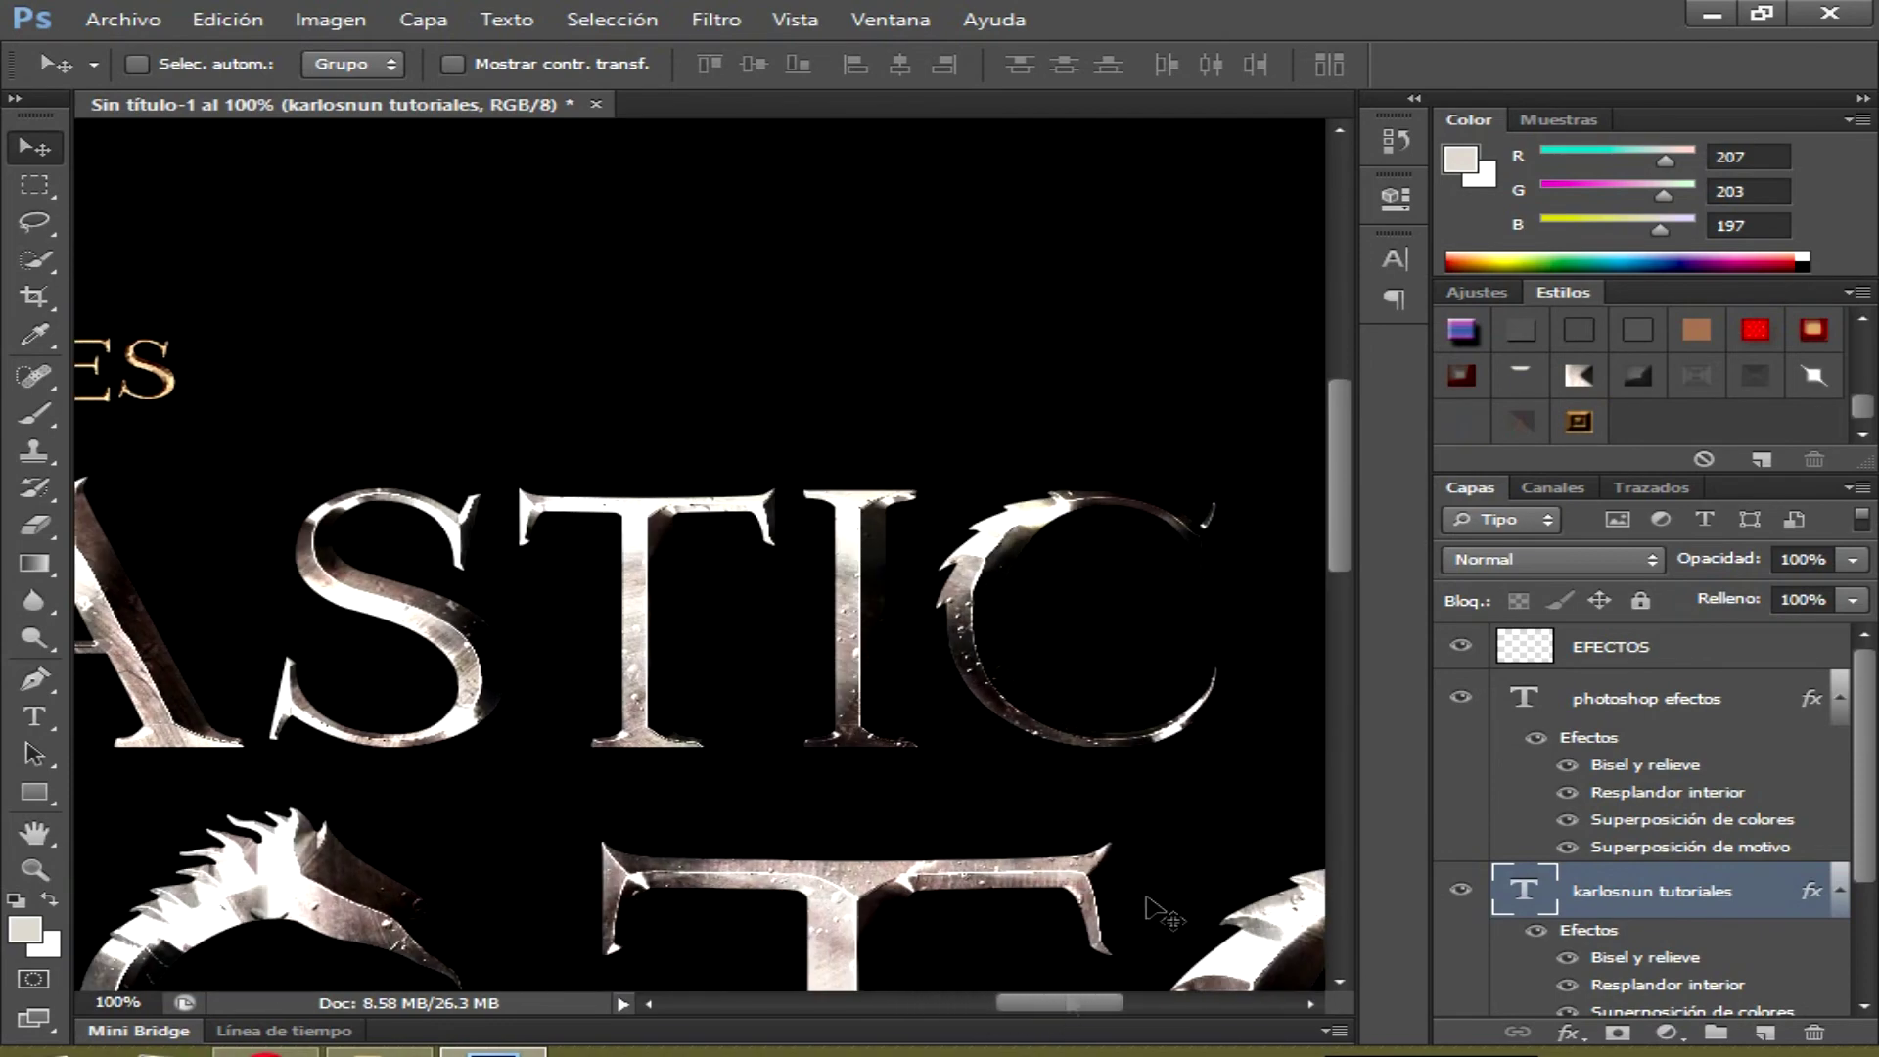
drag(1341, 556, 1308, 746)
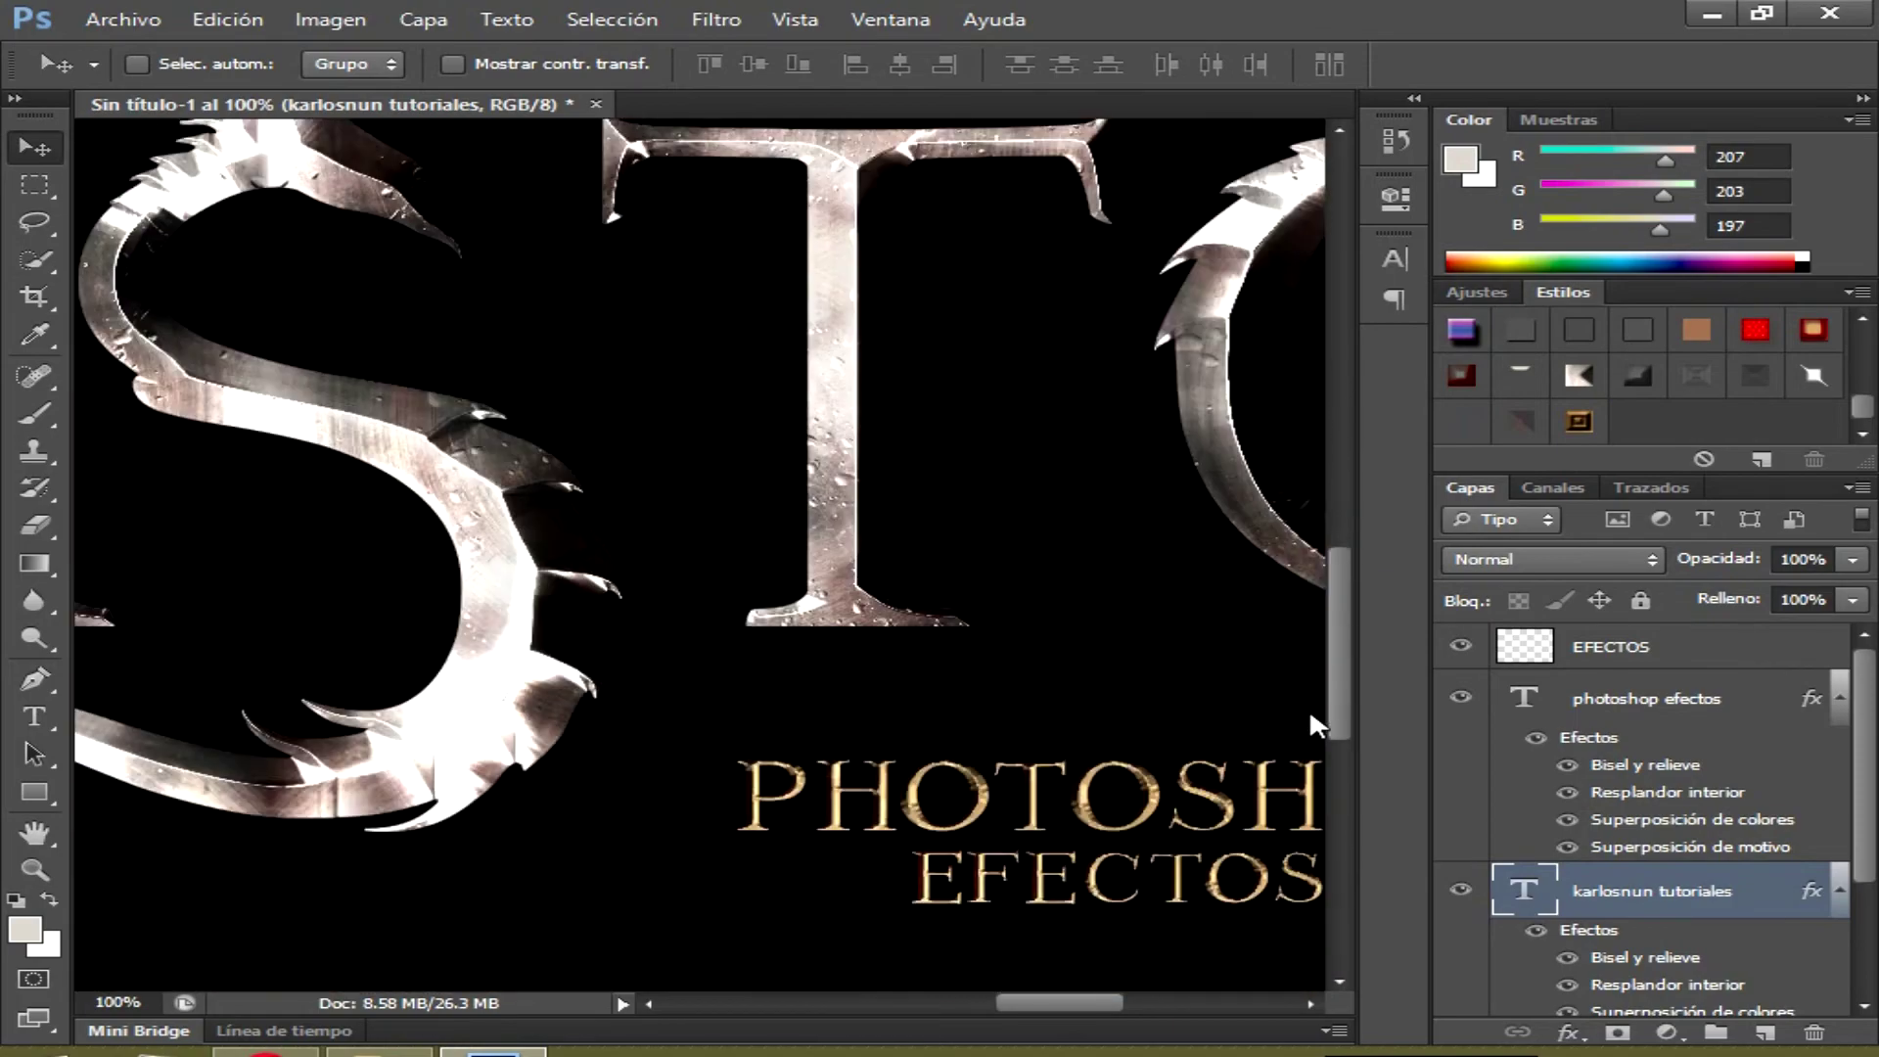
mouse_move(1052, 1008)
mouse_down()
mouse_move(1083, 1004)
mouse_move(1047, 1008)
mouse_up()
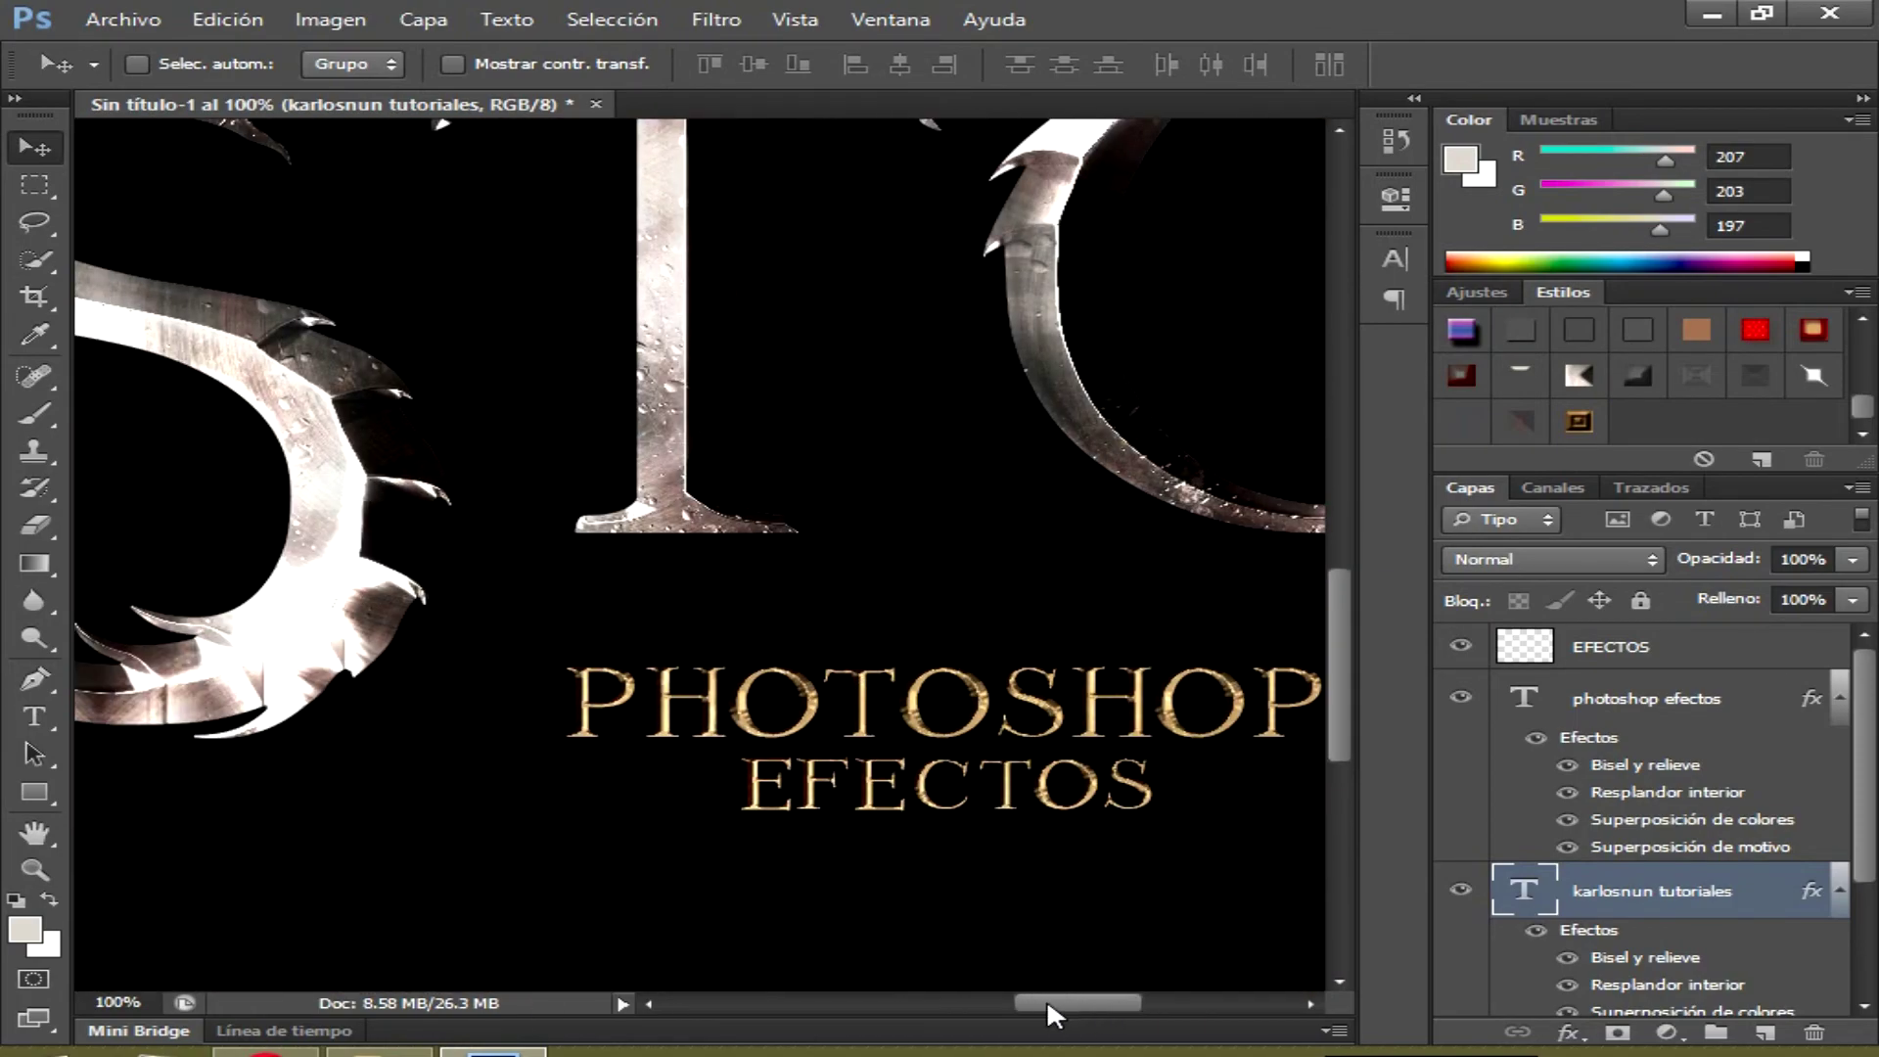
Zoom back to 50% and collapse both credit layers' effects lists
key(ctrl+minus)
key(ctrl+minus)
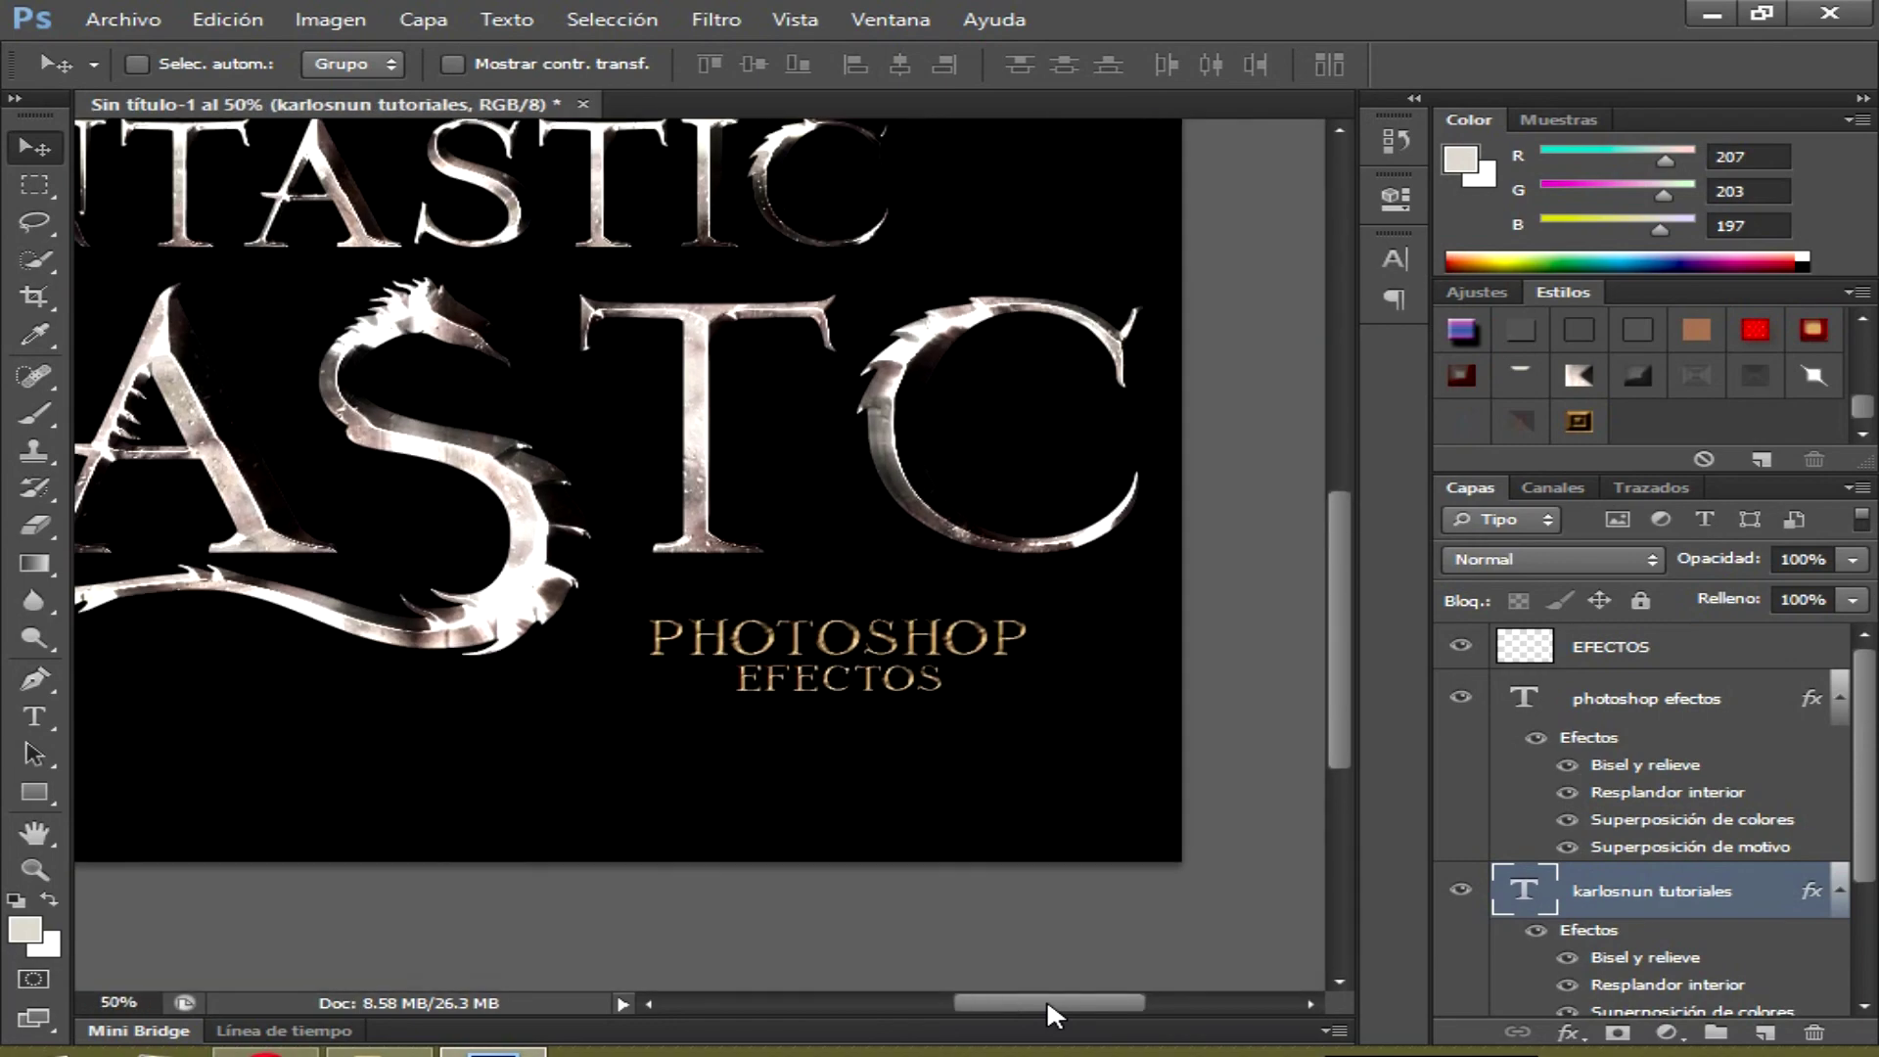
drag(1337, 653, 1350, 578)
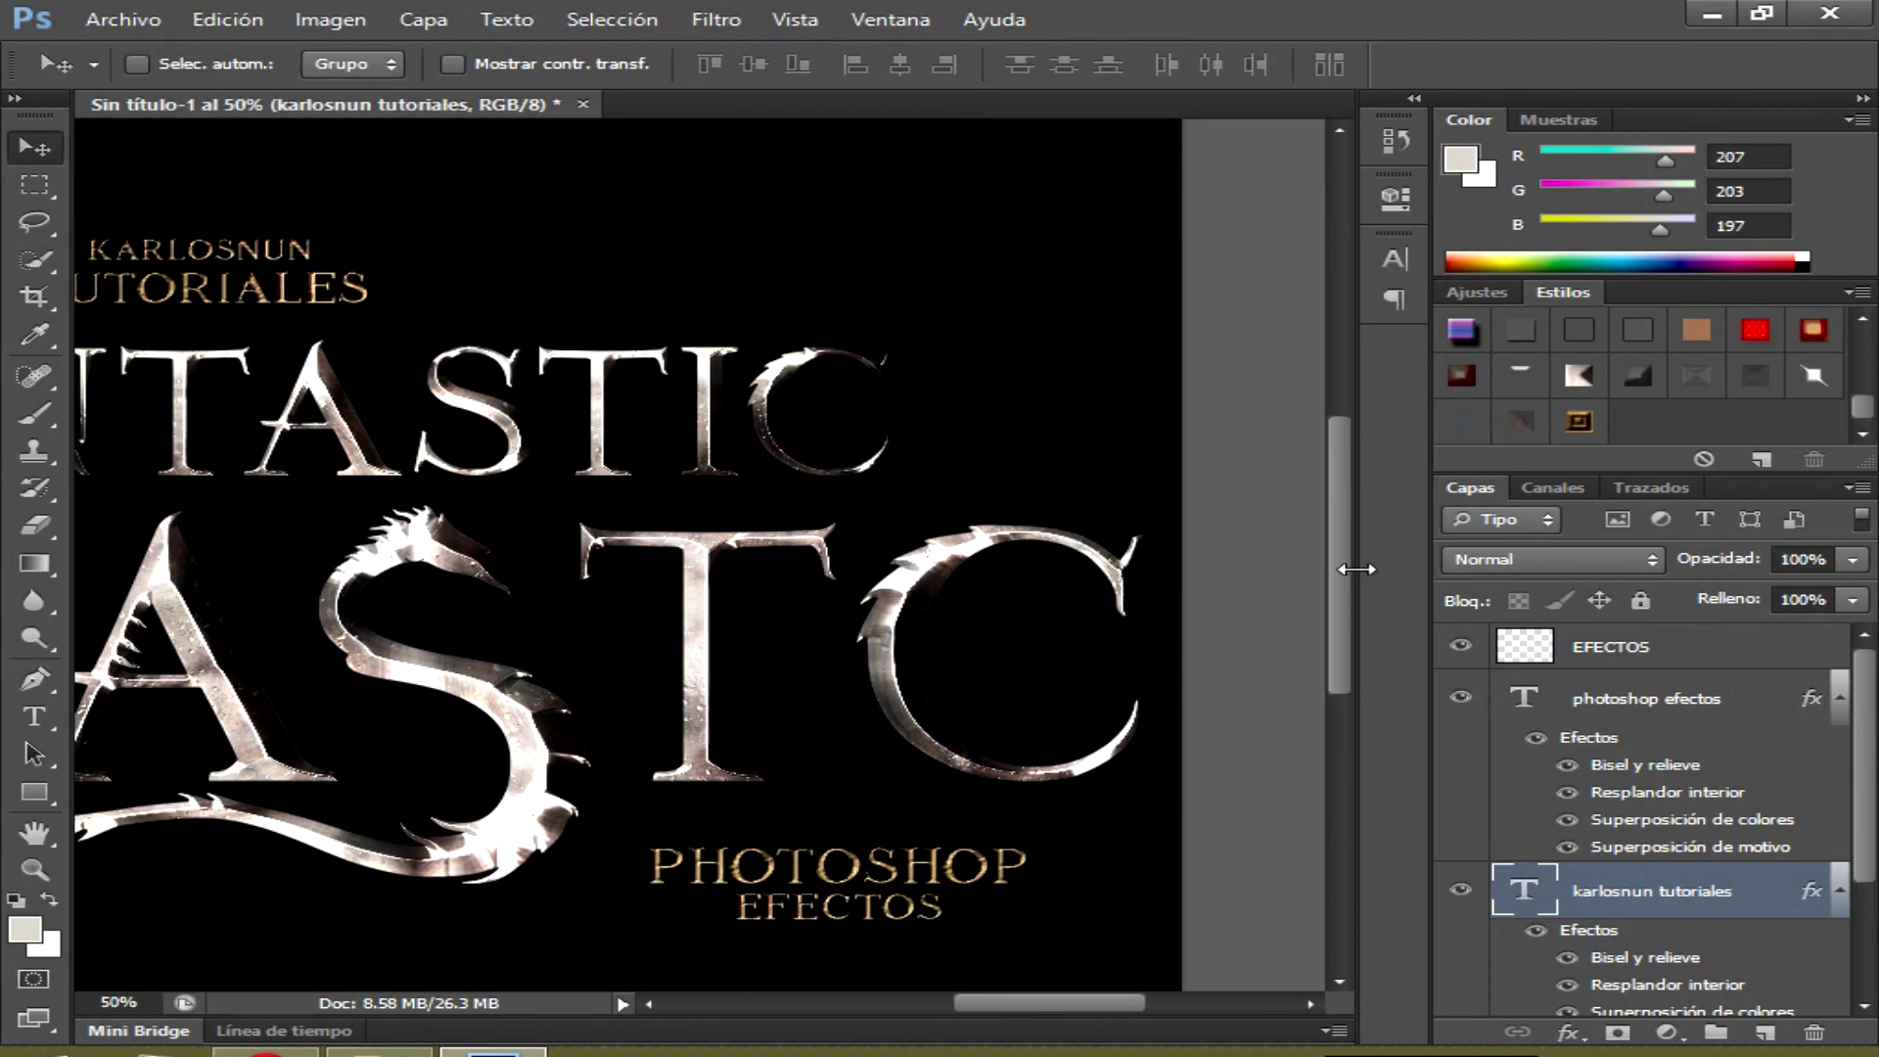
drag(1020, 1000, 967, 1004)
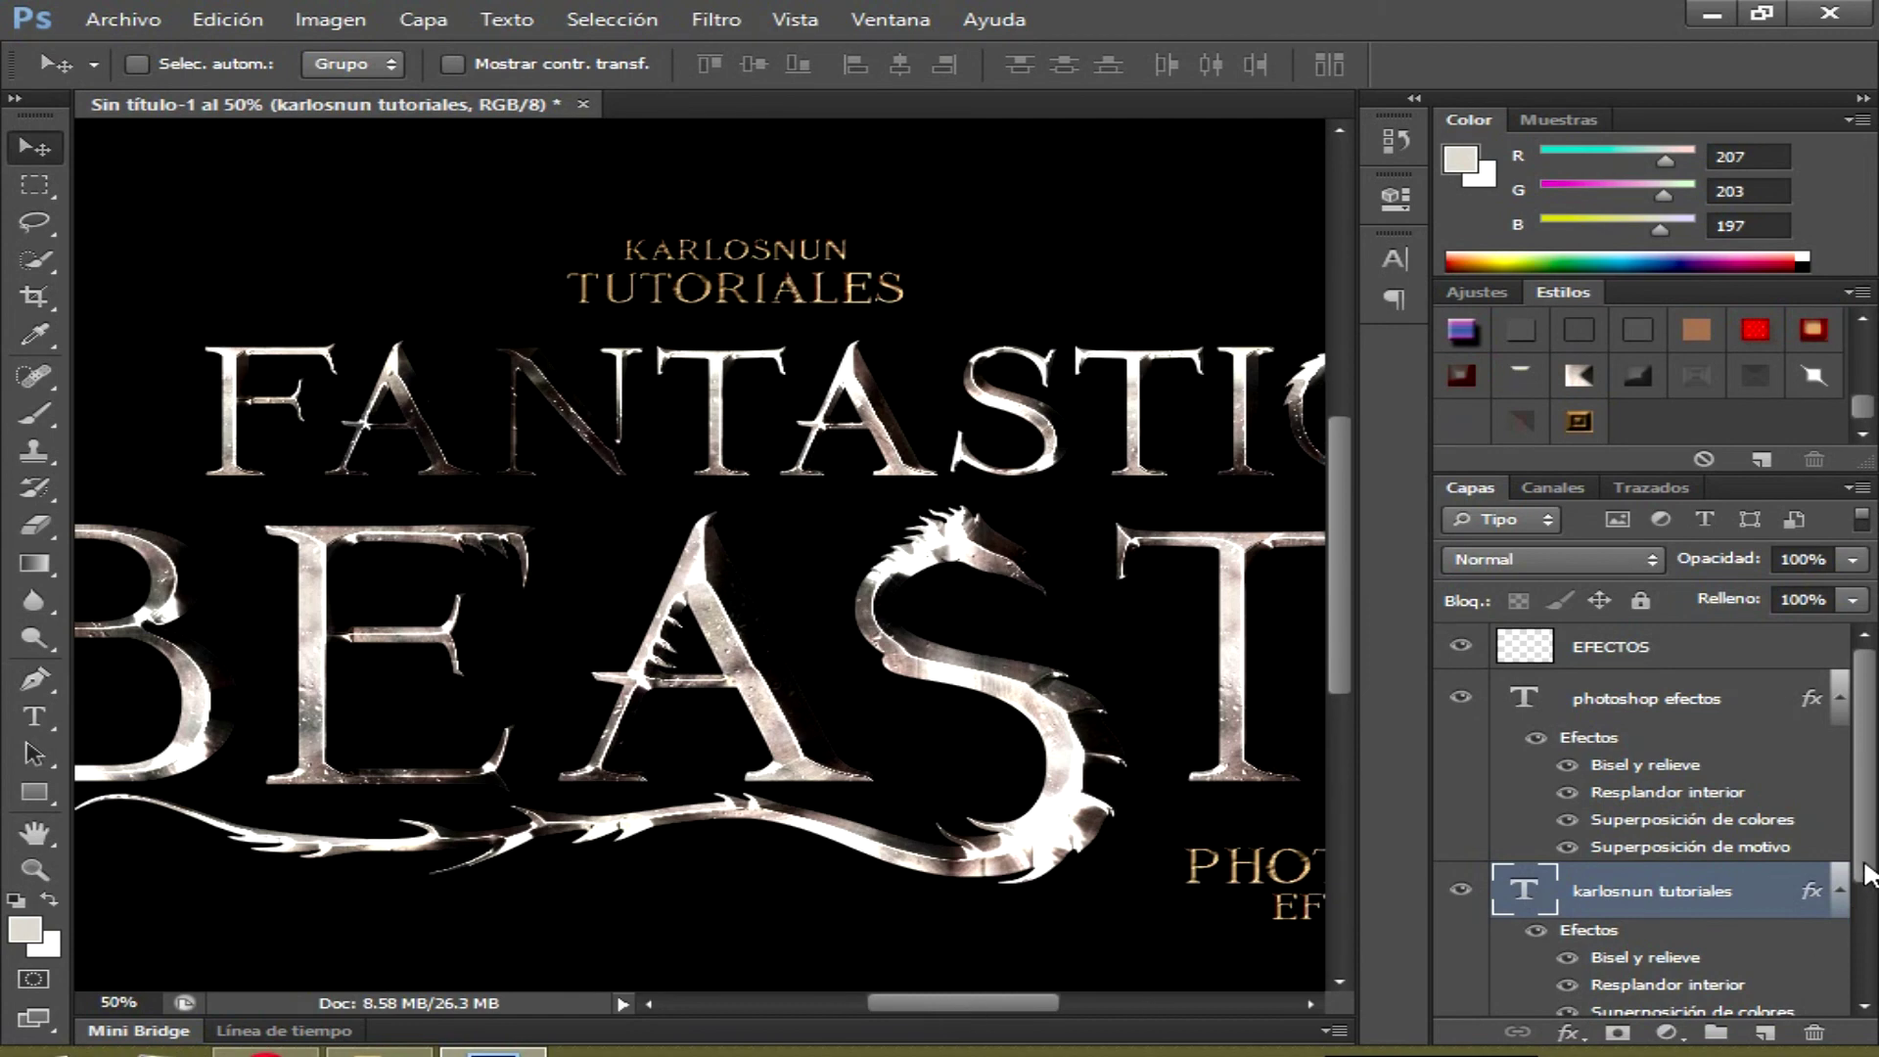
click(1840, 891)
click(1841, 698)
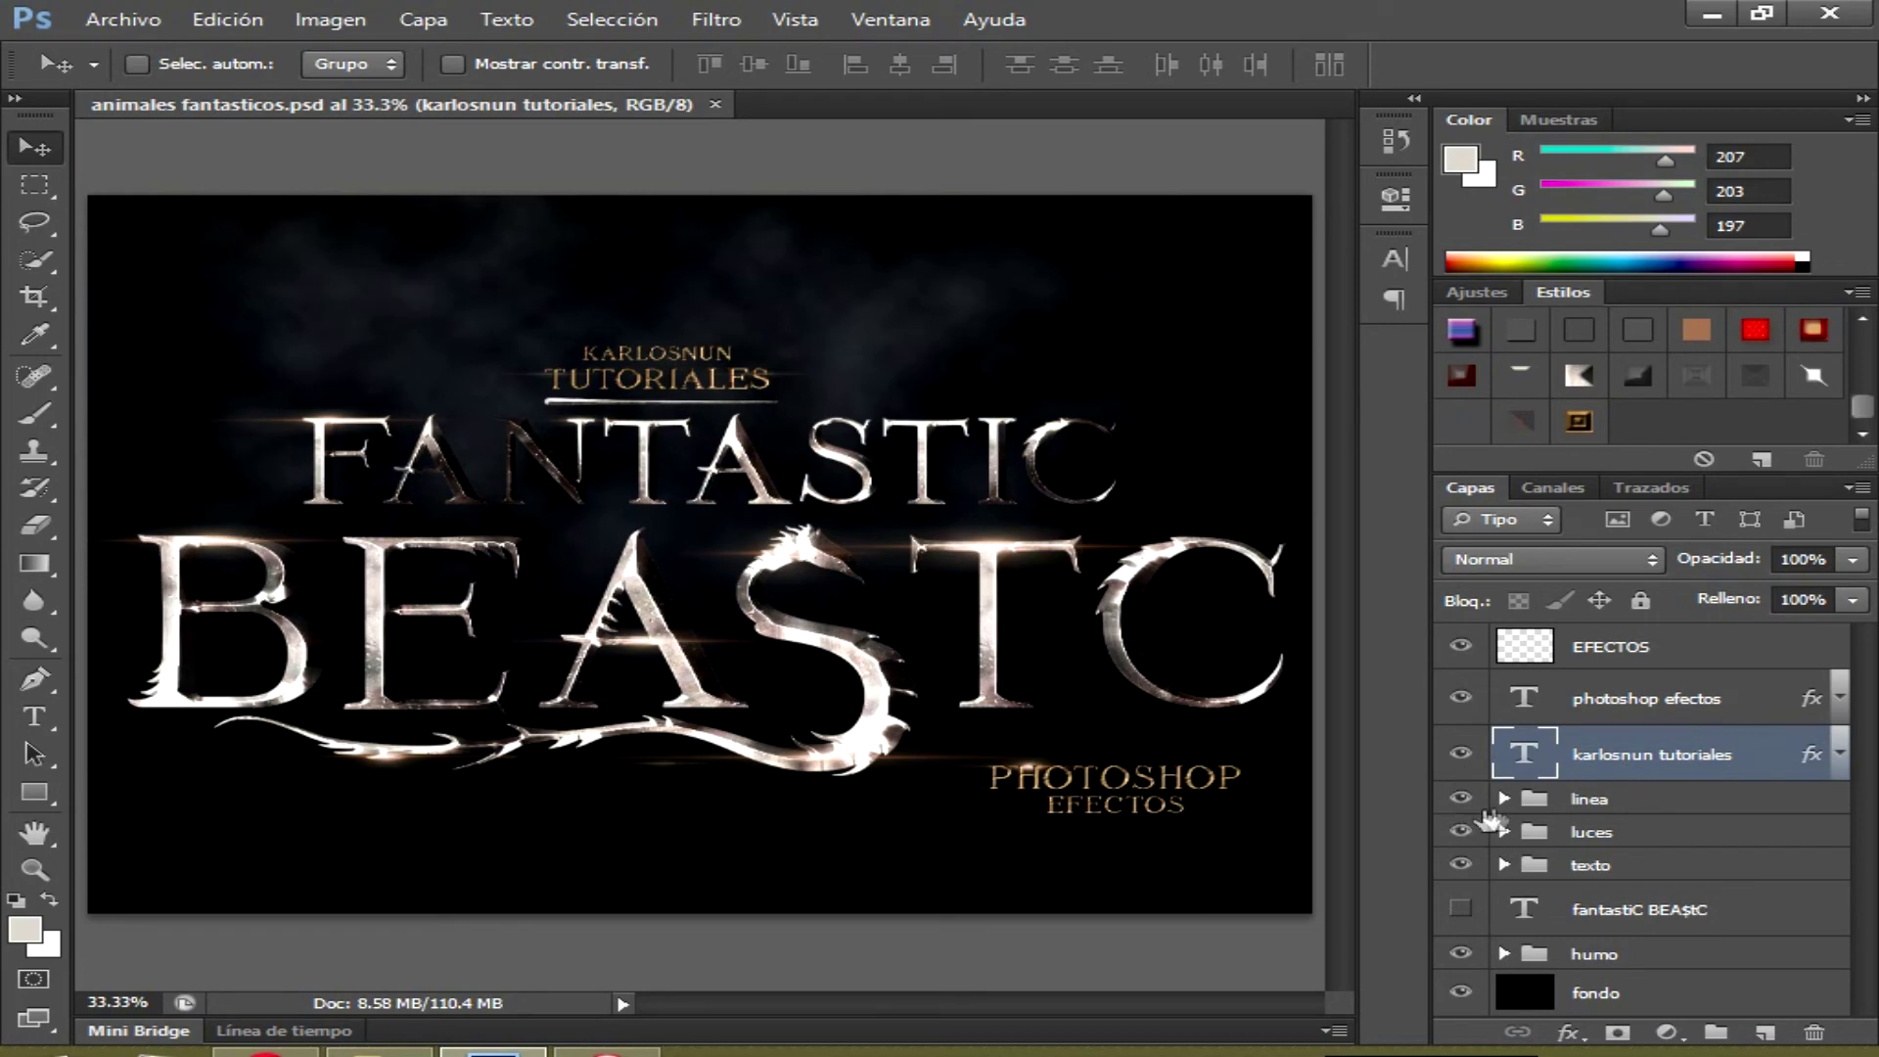
Turn on texto, luces, linea and photoshop efectos visibility, then select EFECTOS
click(1461, 865)
click(1461, 865)
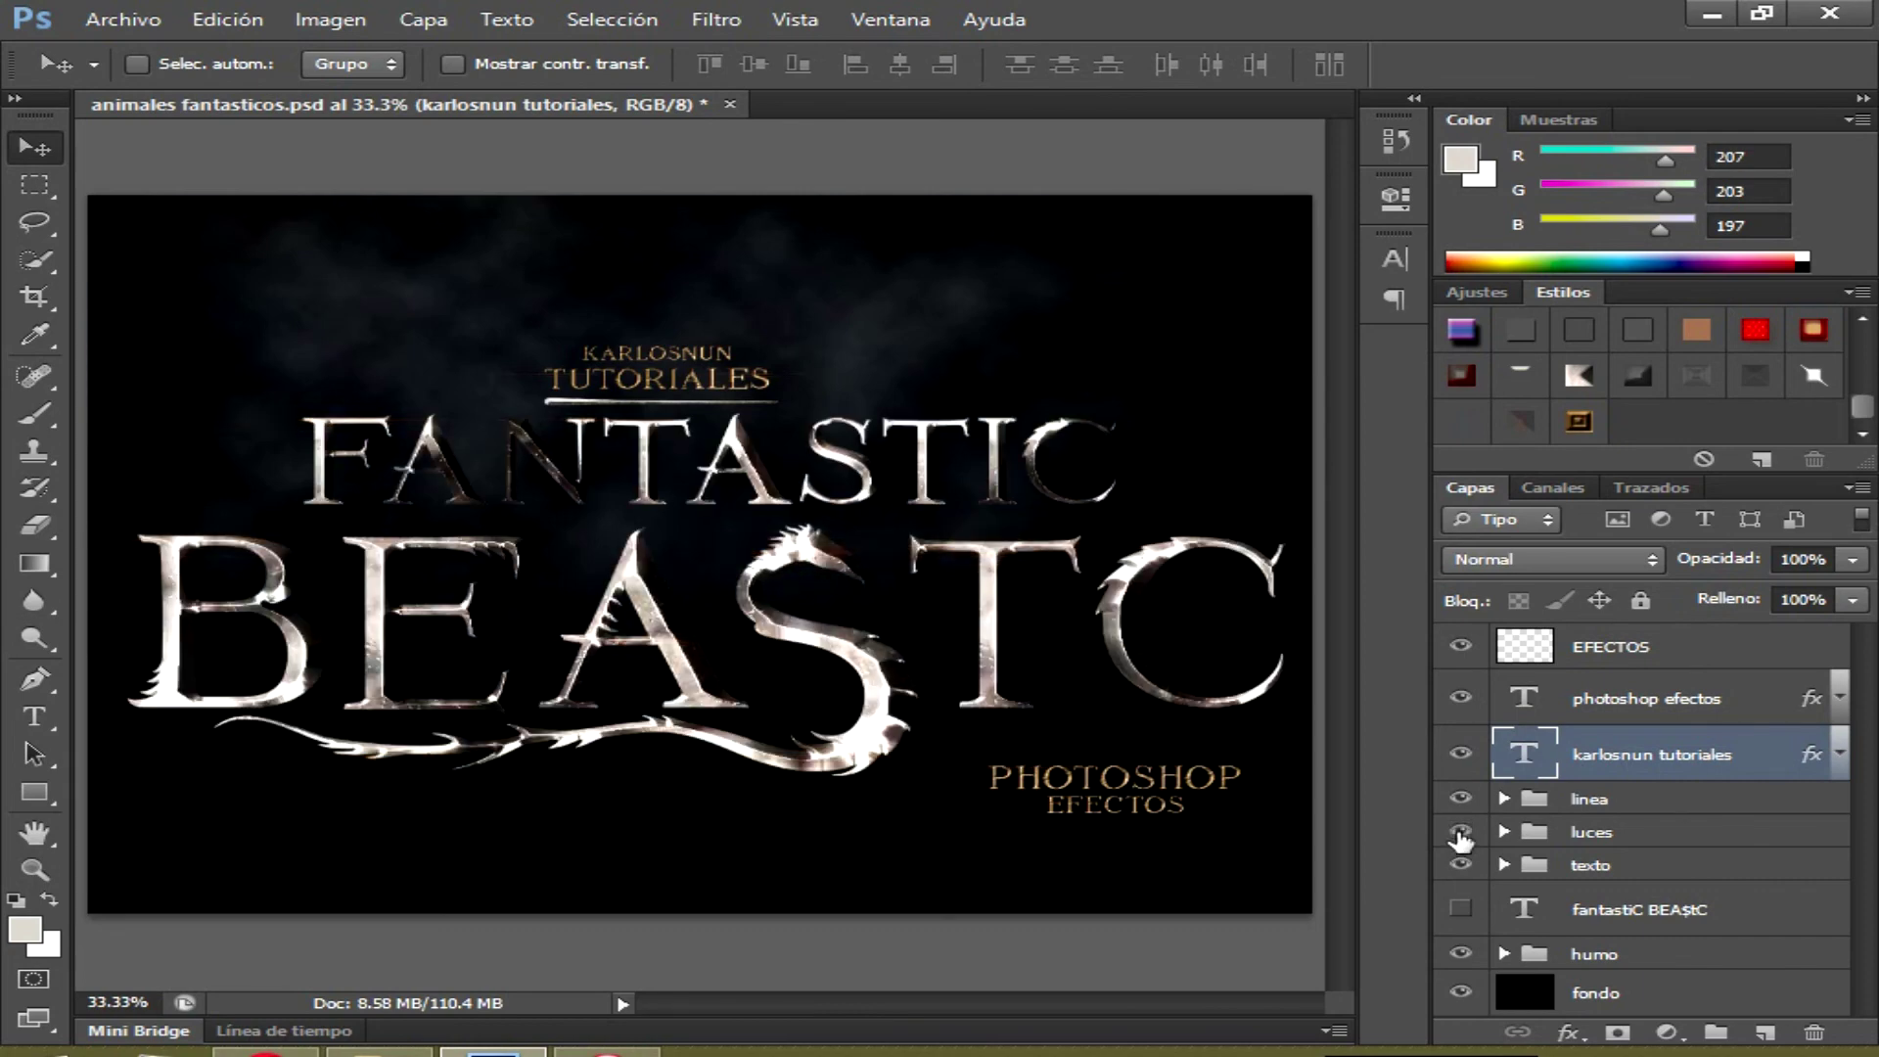
click(1461, 831)
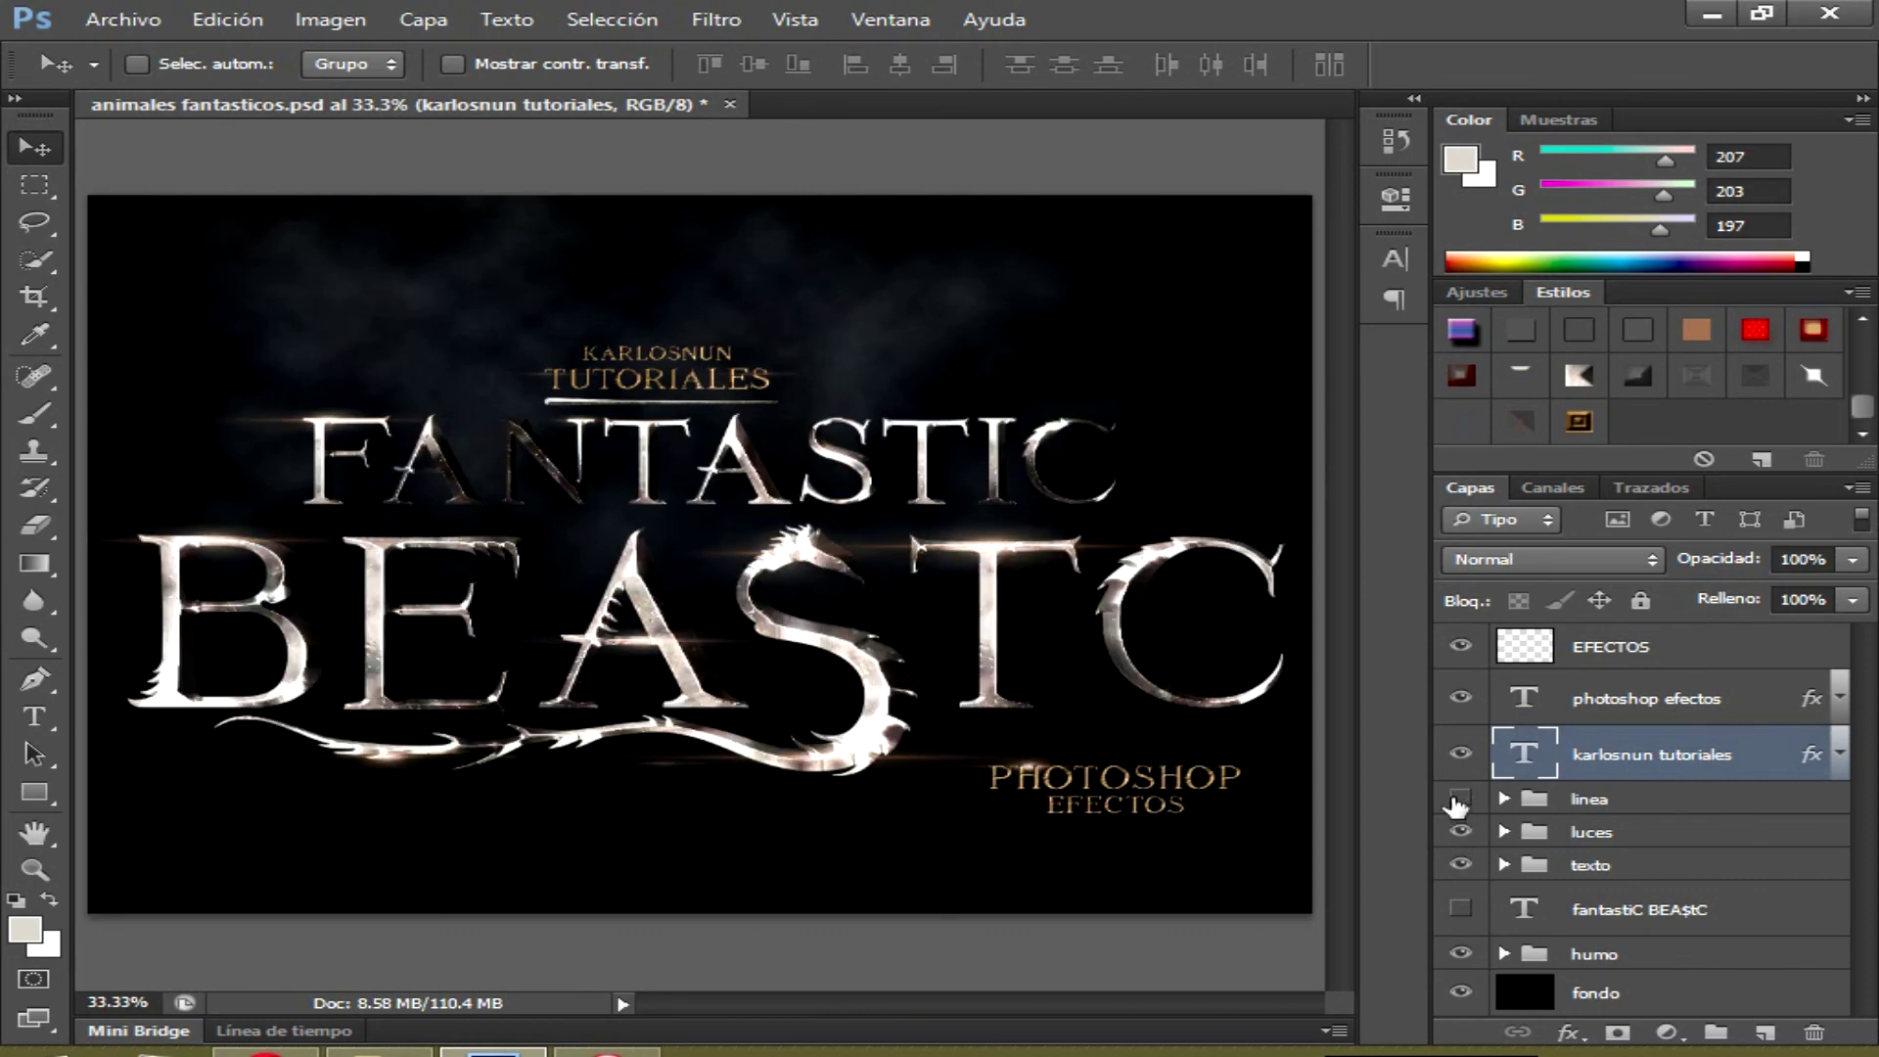
click(1458, 801)
click(1461, 701)
click(1633, 667)
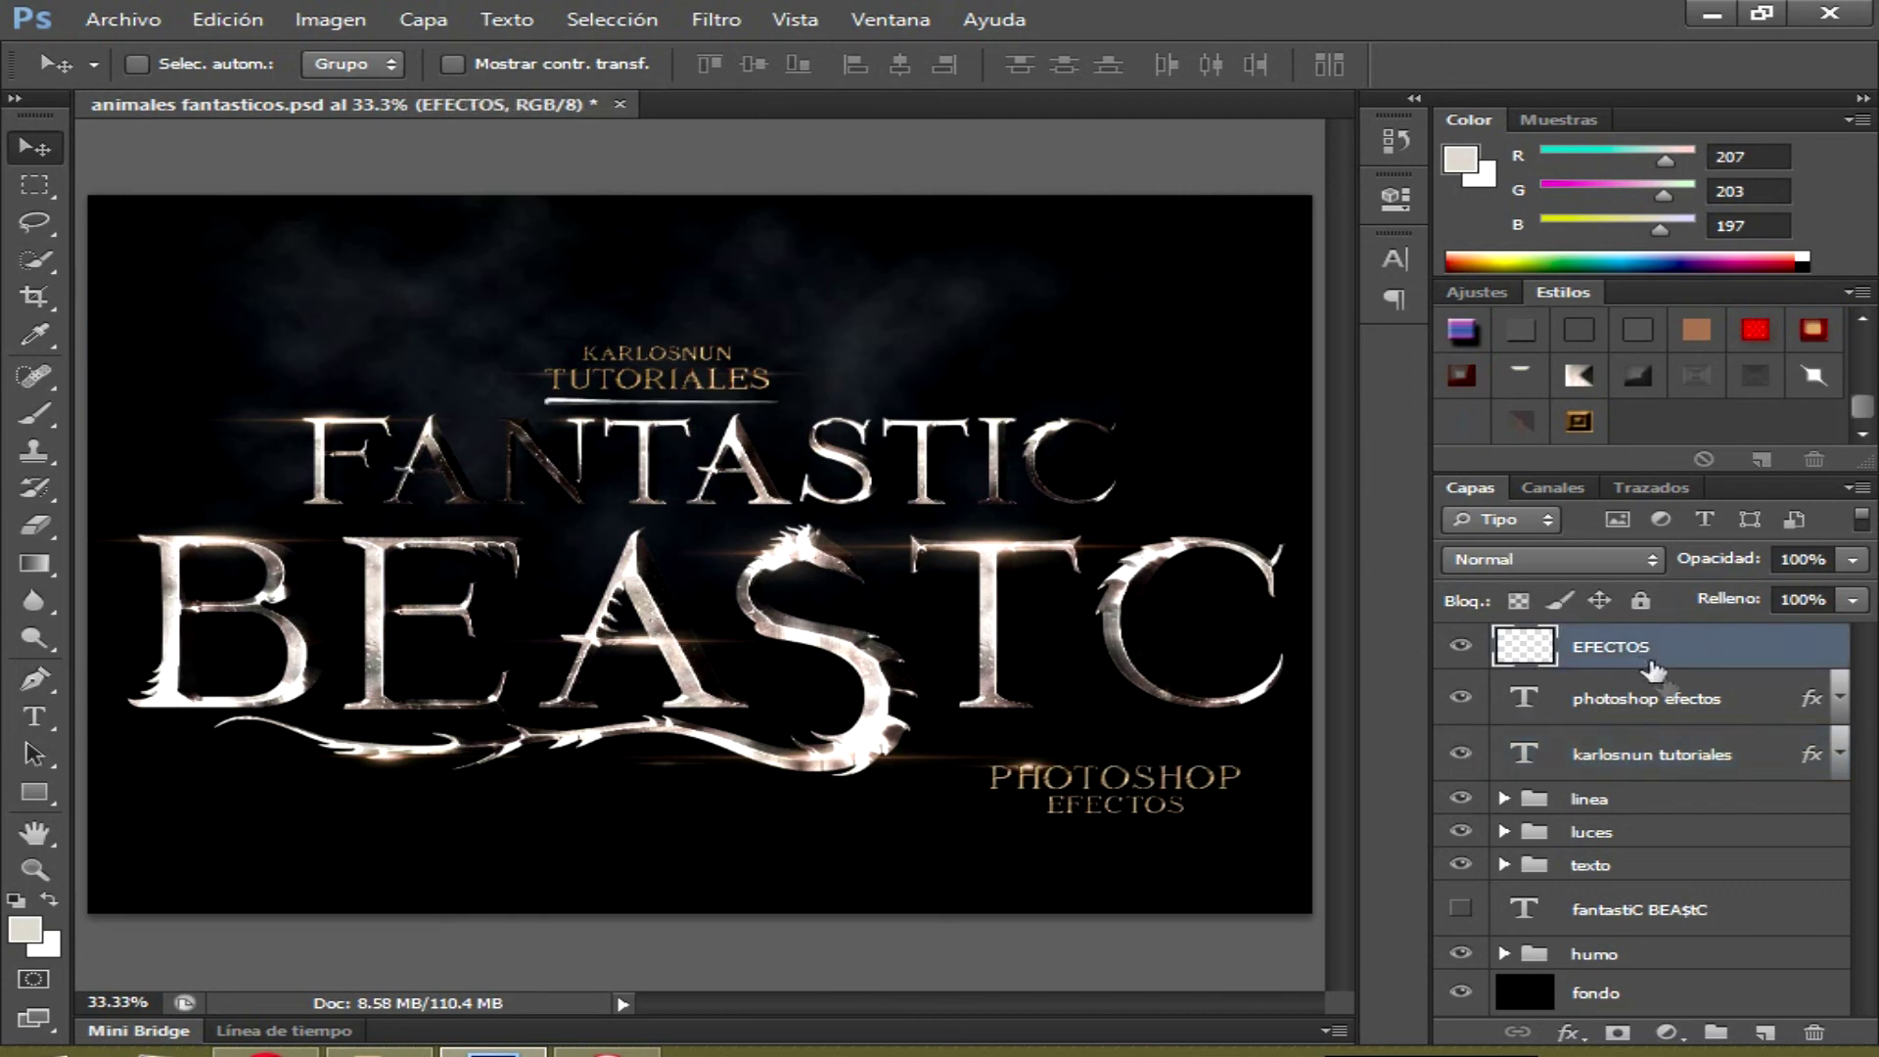
Delete the empty EFECTOS layer, then toggle the humo and fondo layers off and on
click(1811, 1035)
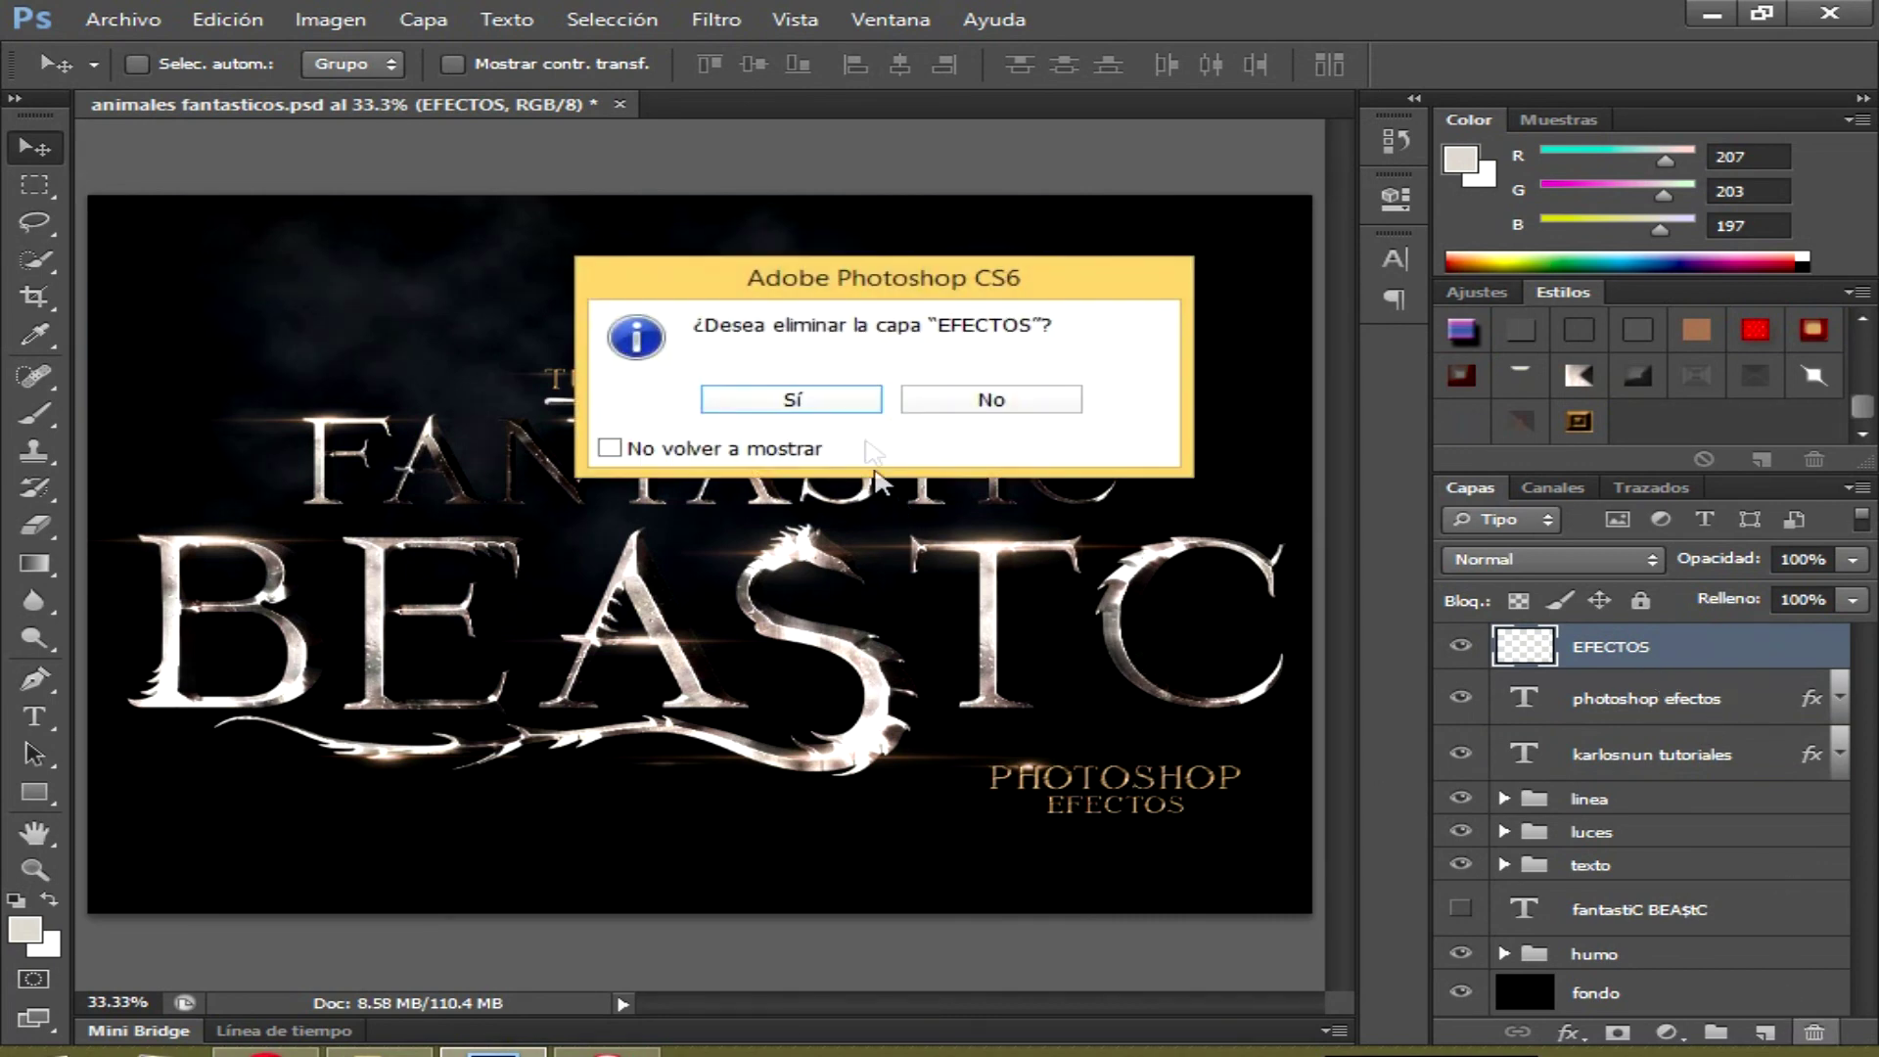
click(834, 397)
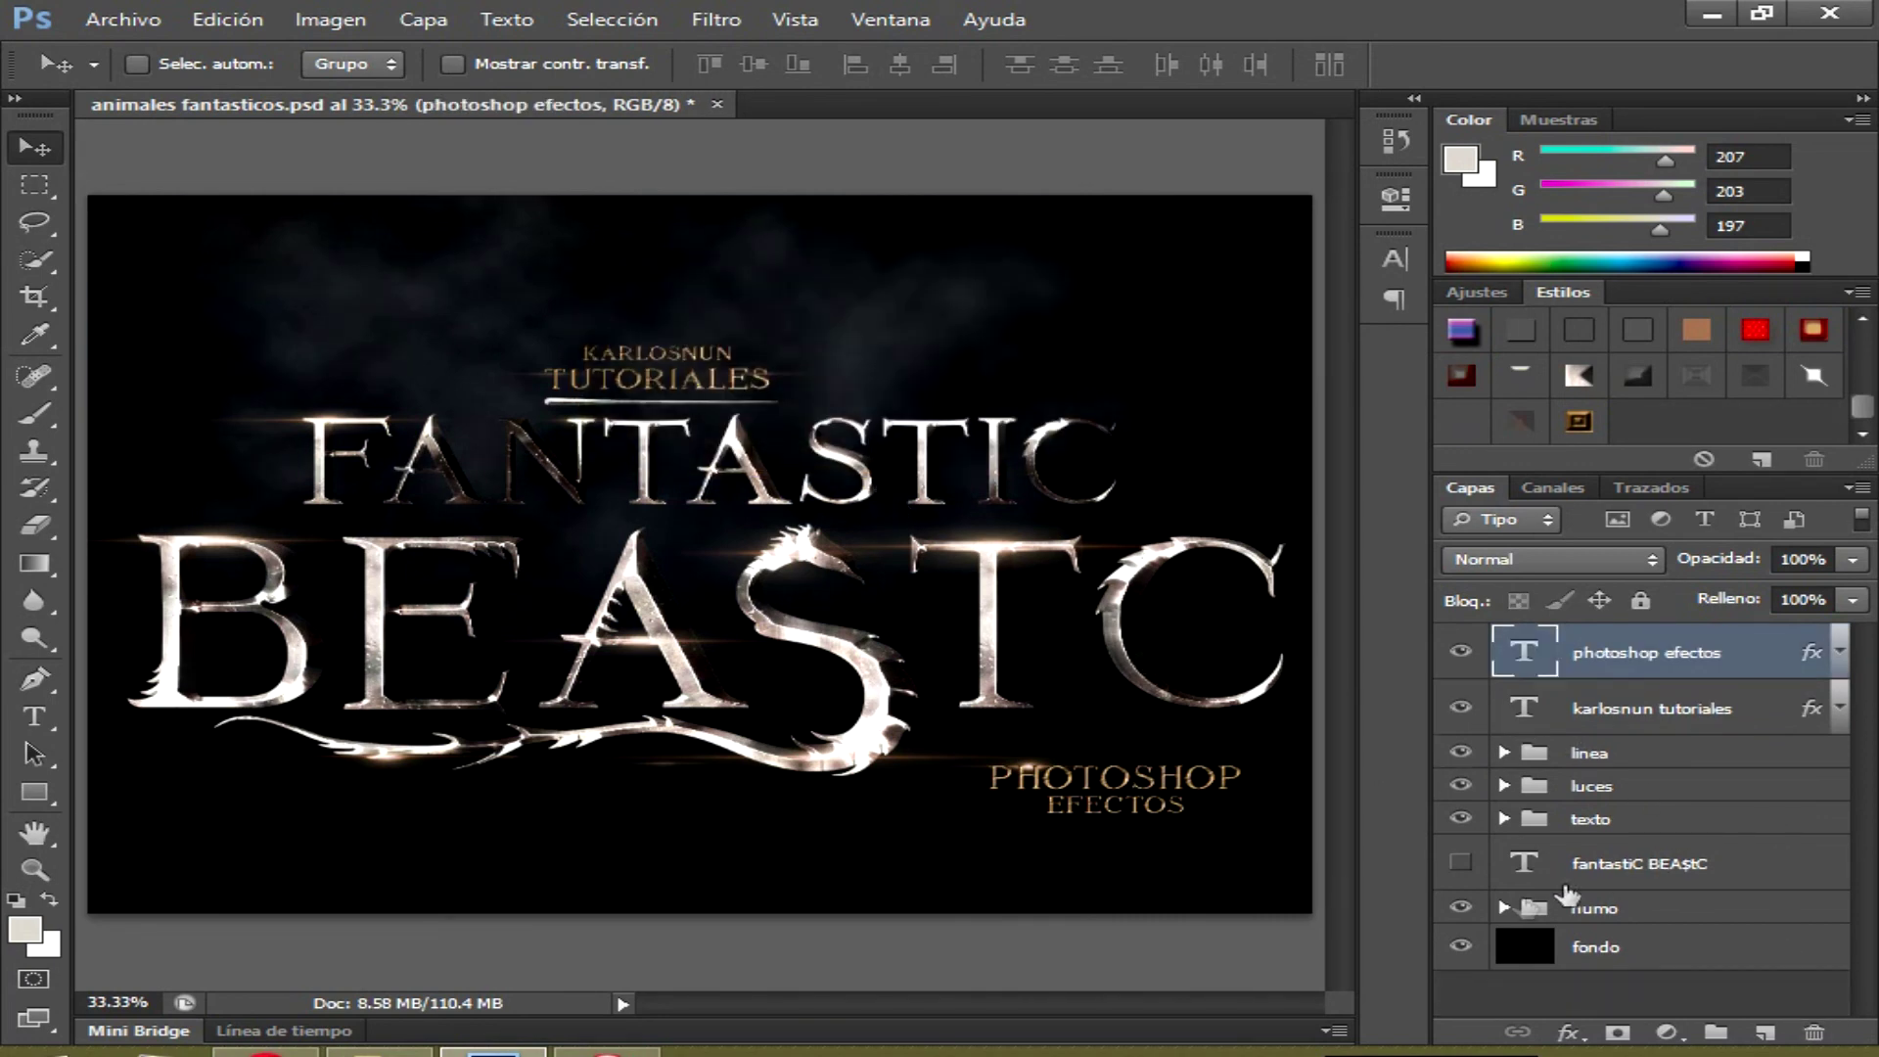
click(1461, 915)
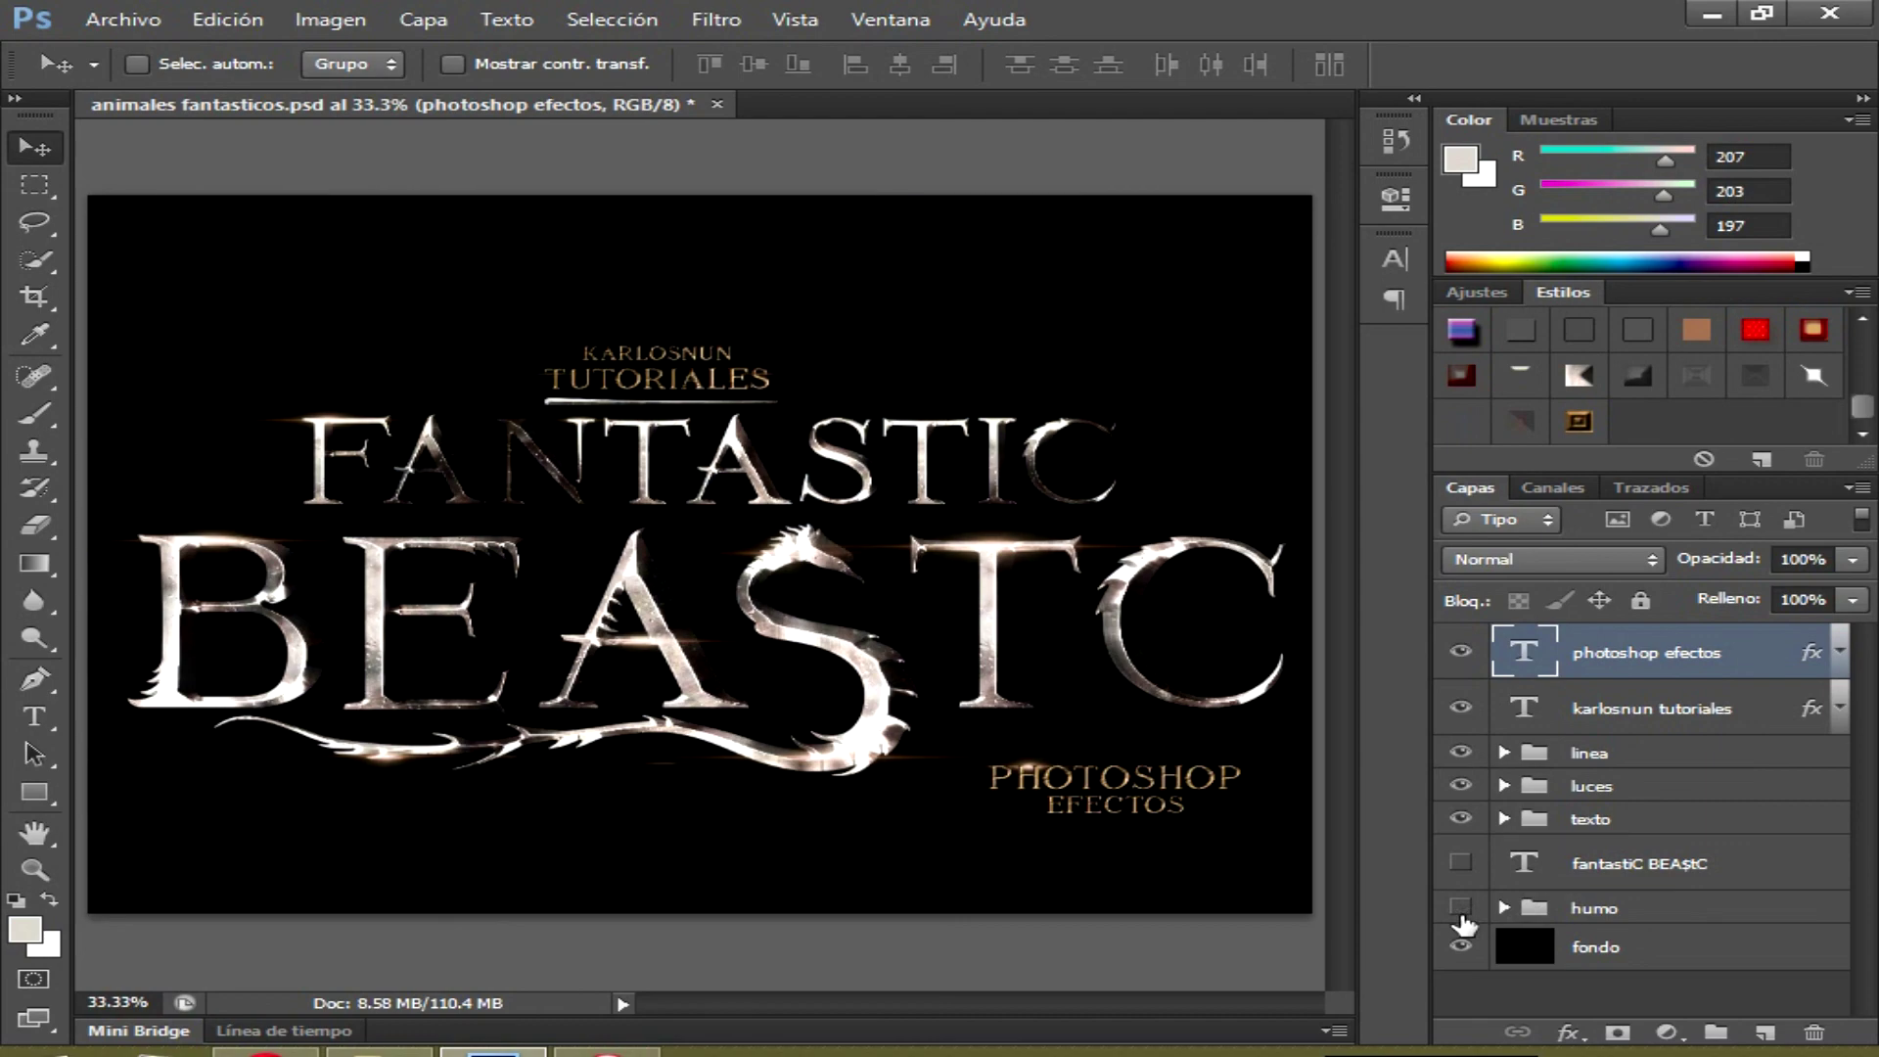
click(1461, 910)
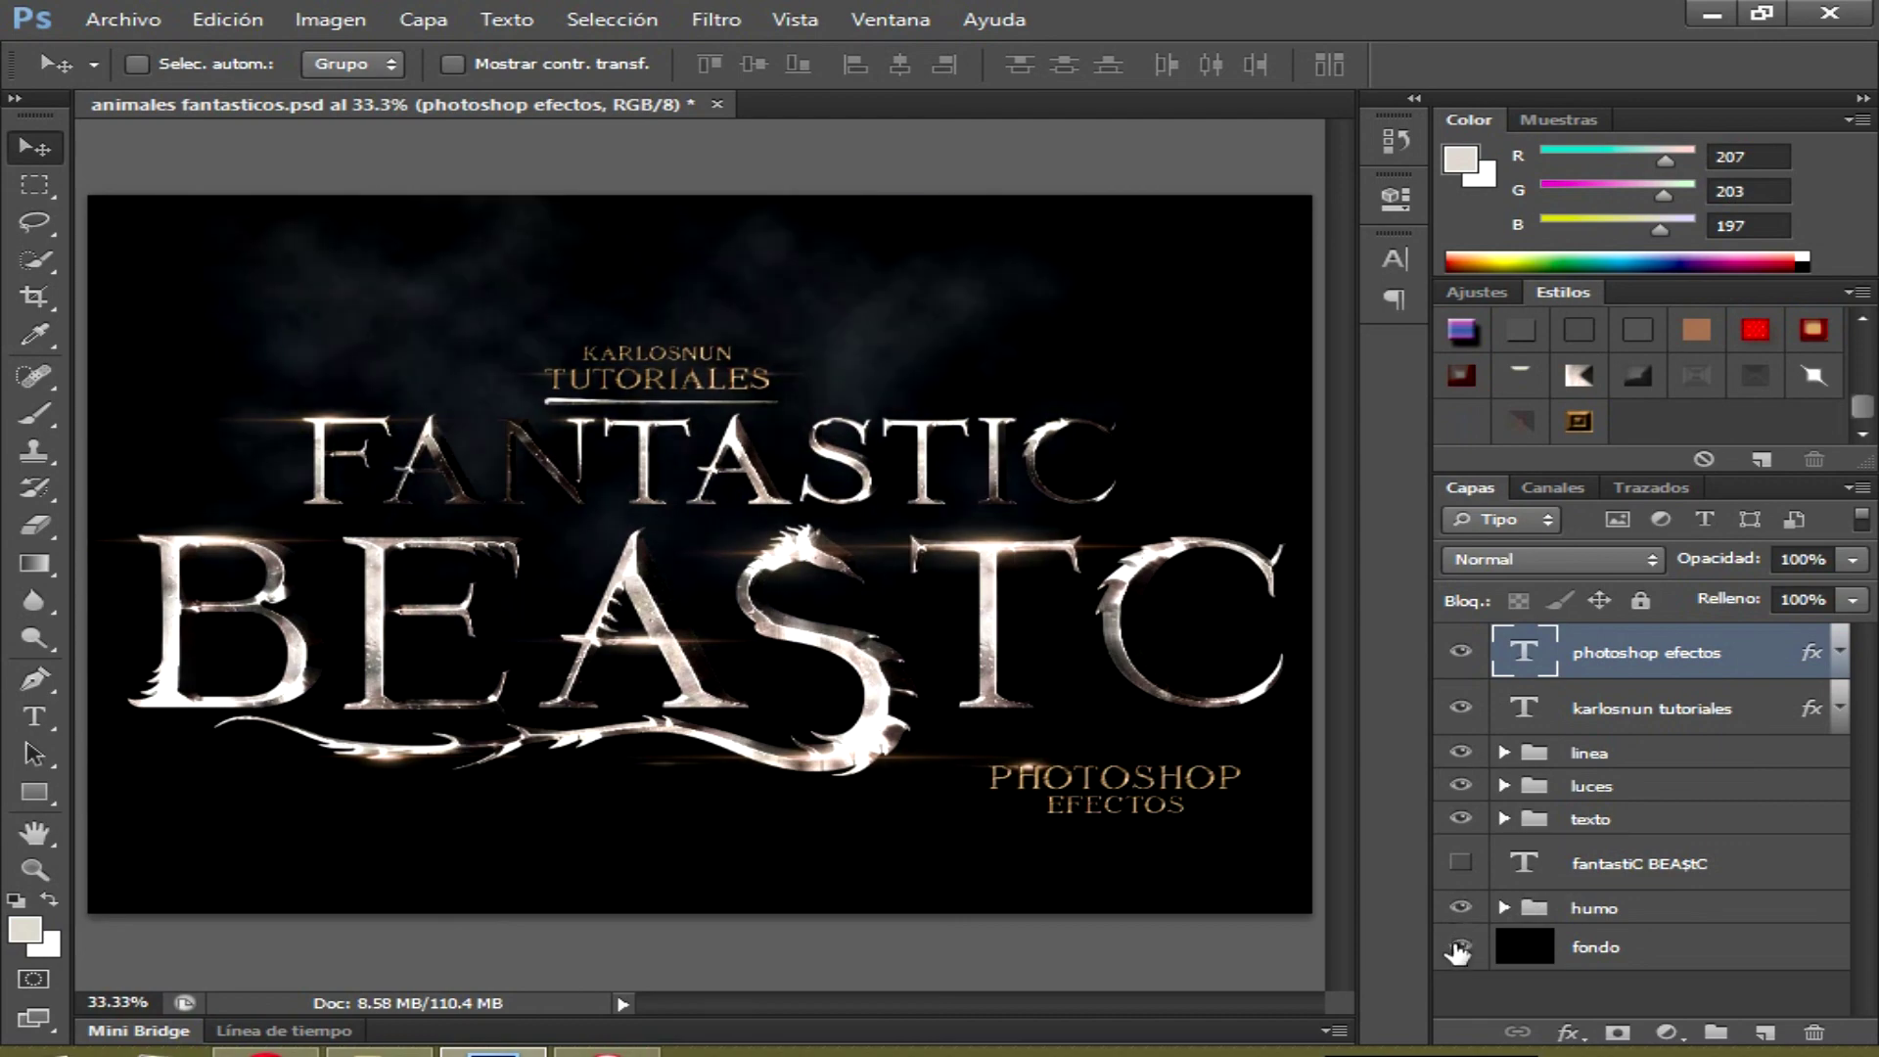
click(1459, 947)
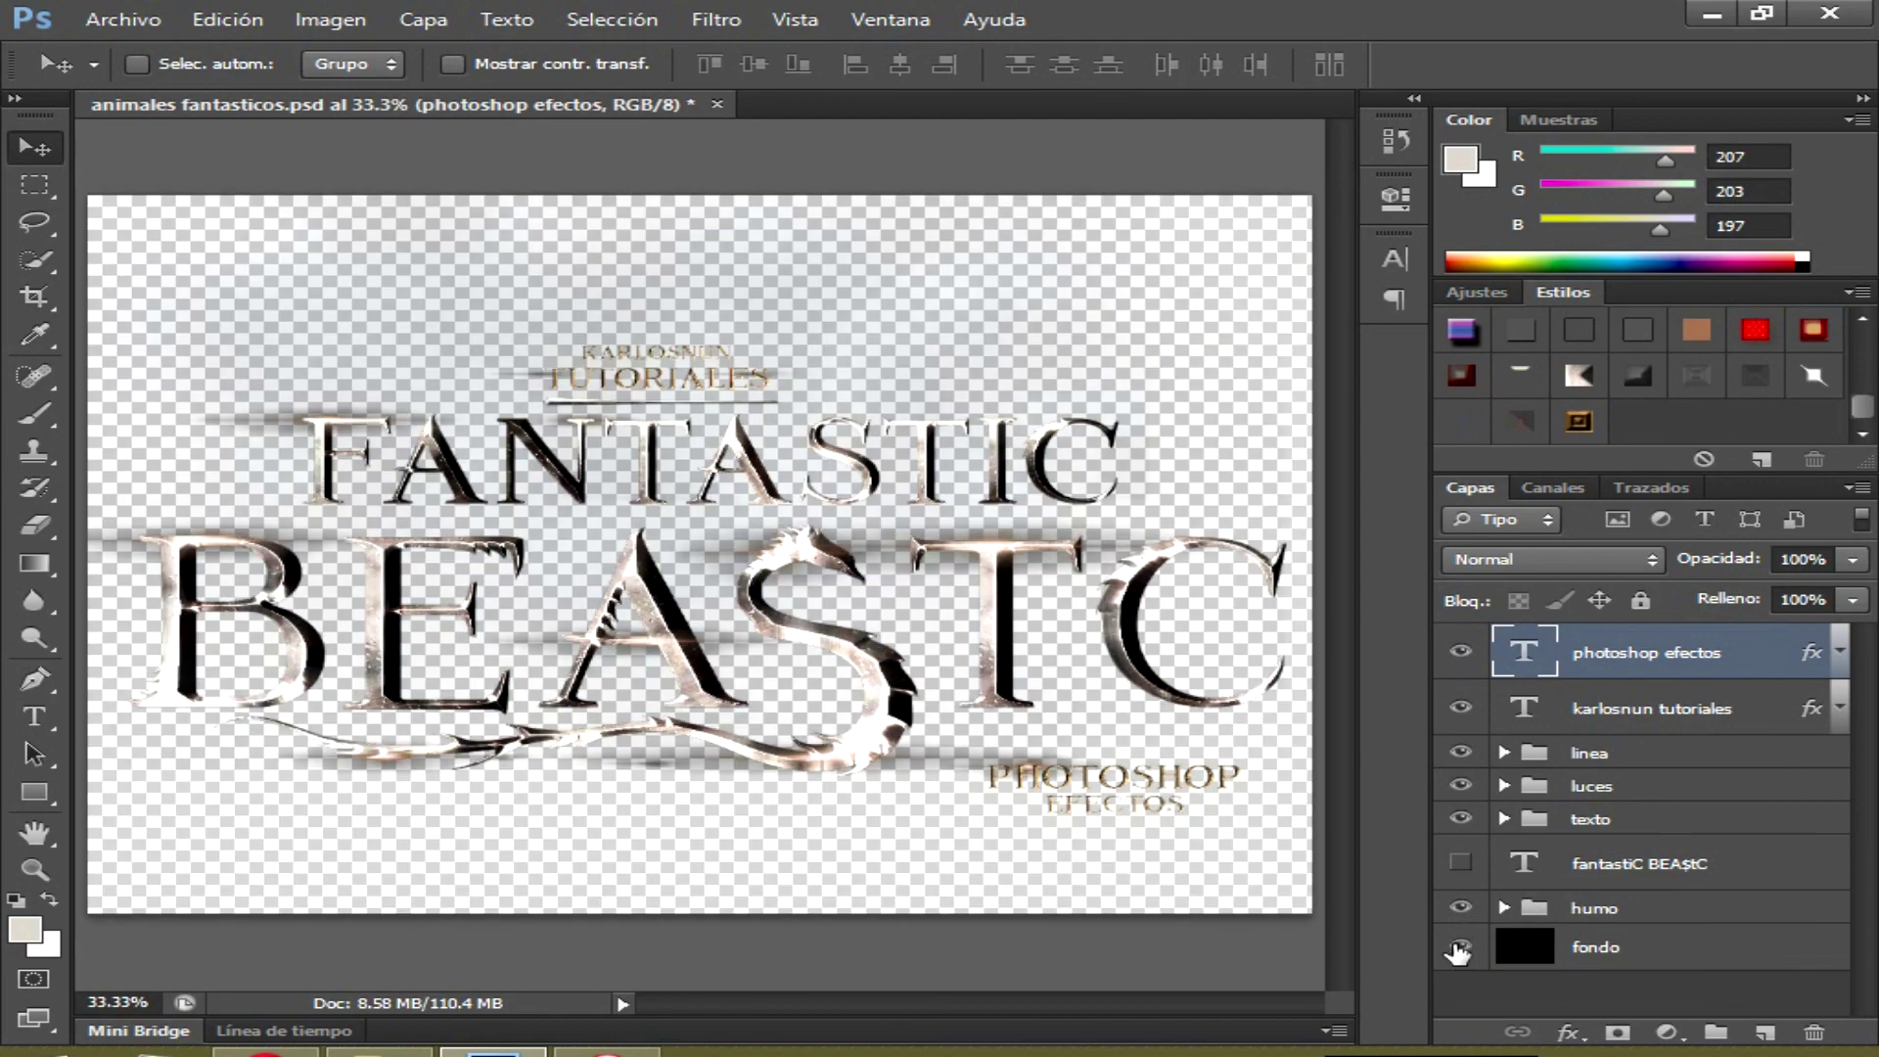
click(1459, 947)
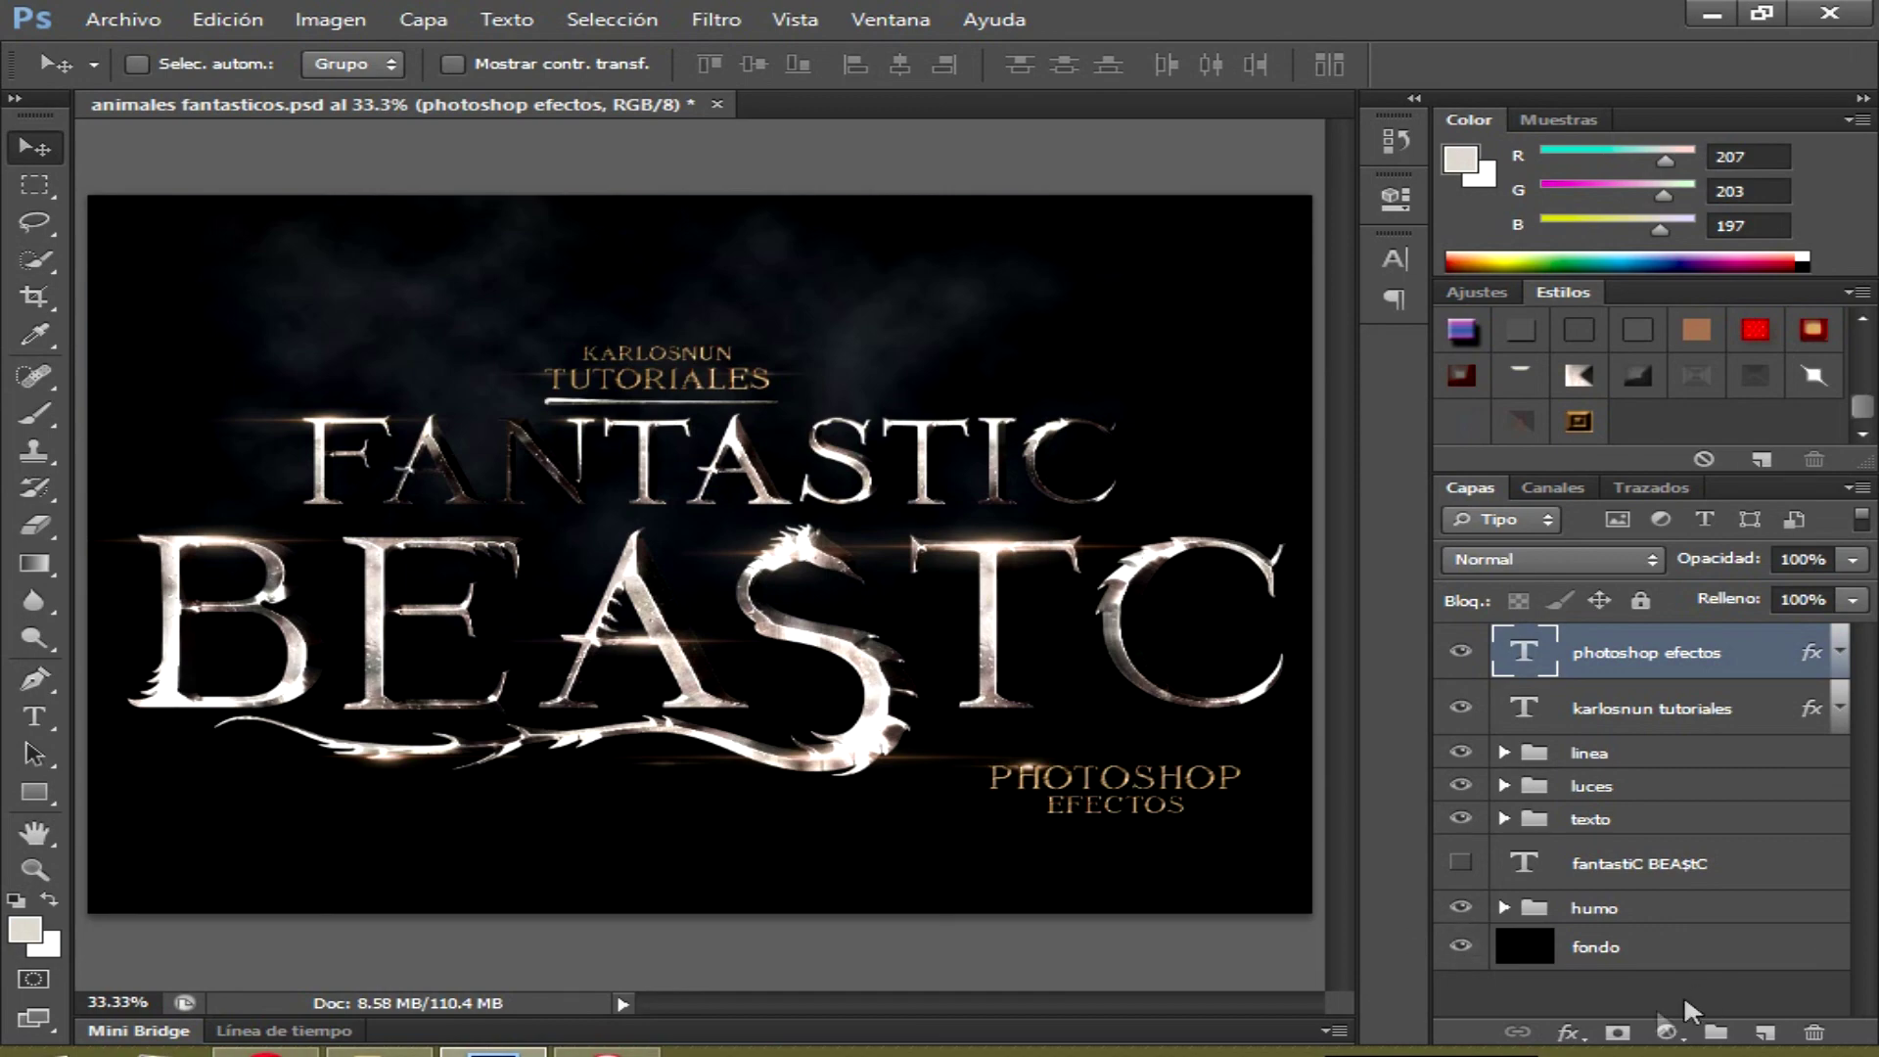